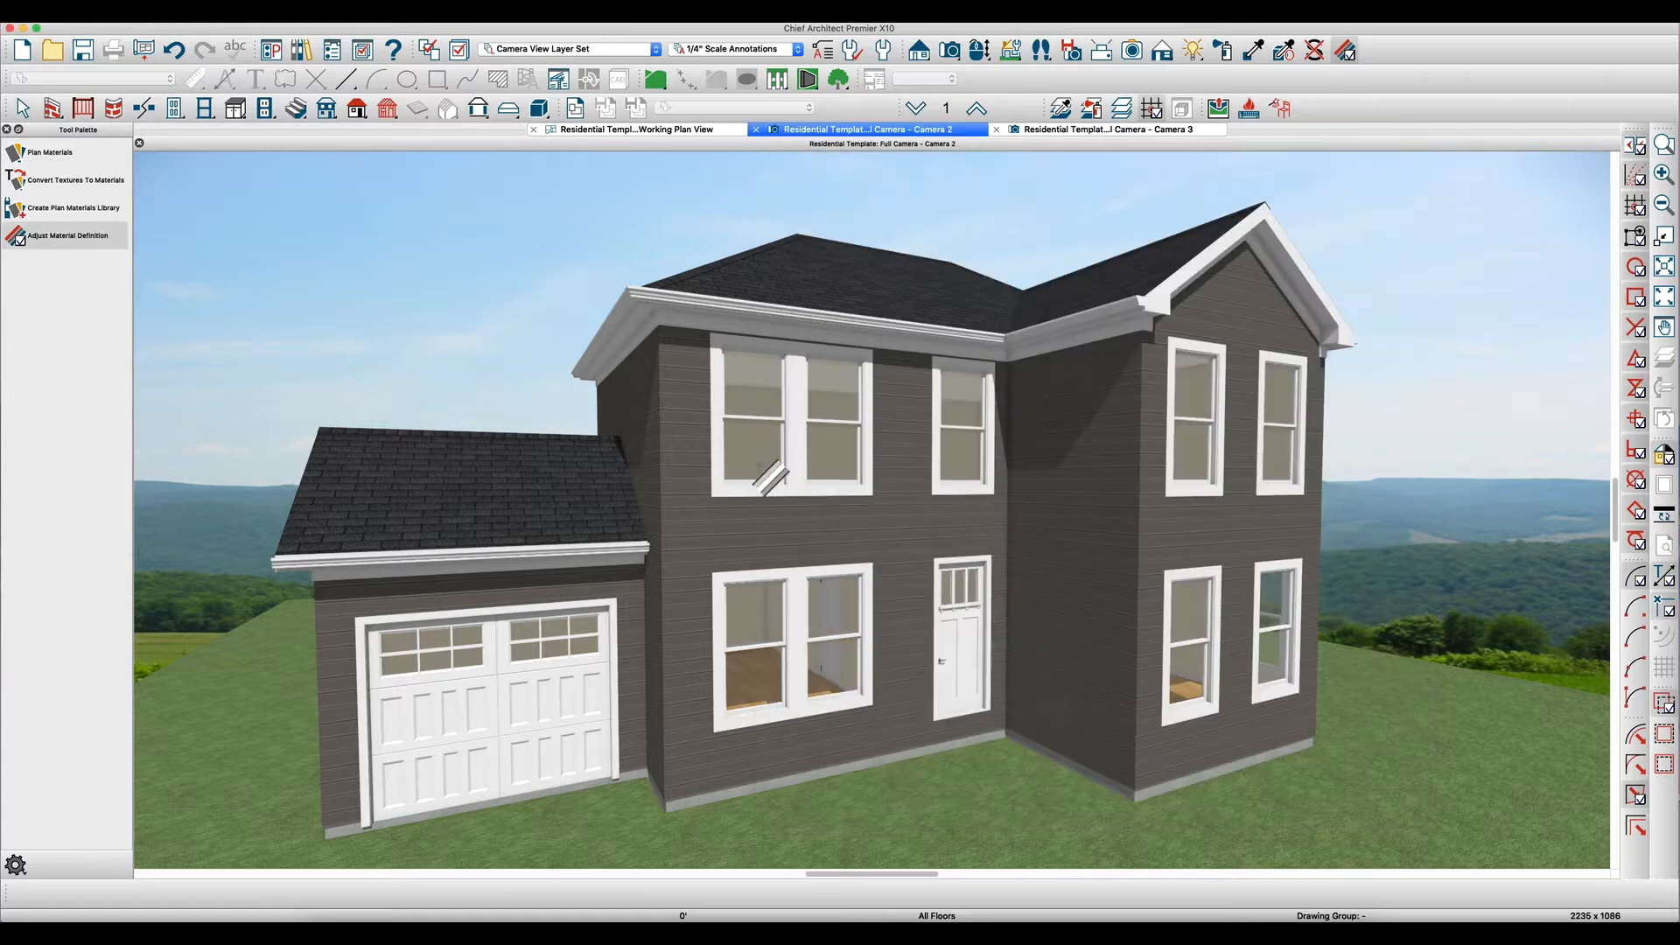
- Inspect the material definitions of the upper window's trim and the garage door in the exterior camera view
scroll(805, 473, "up", 5)
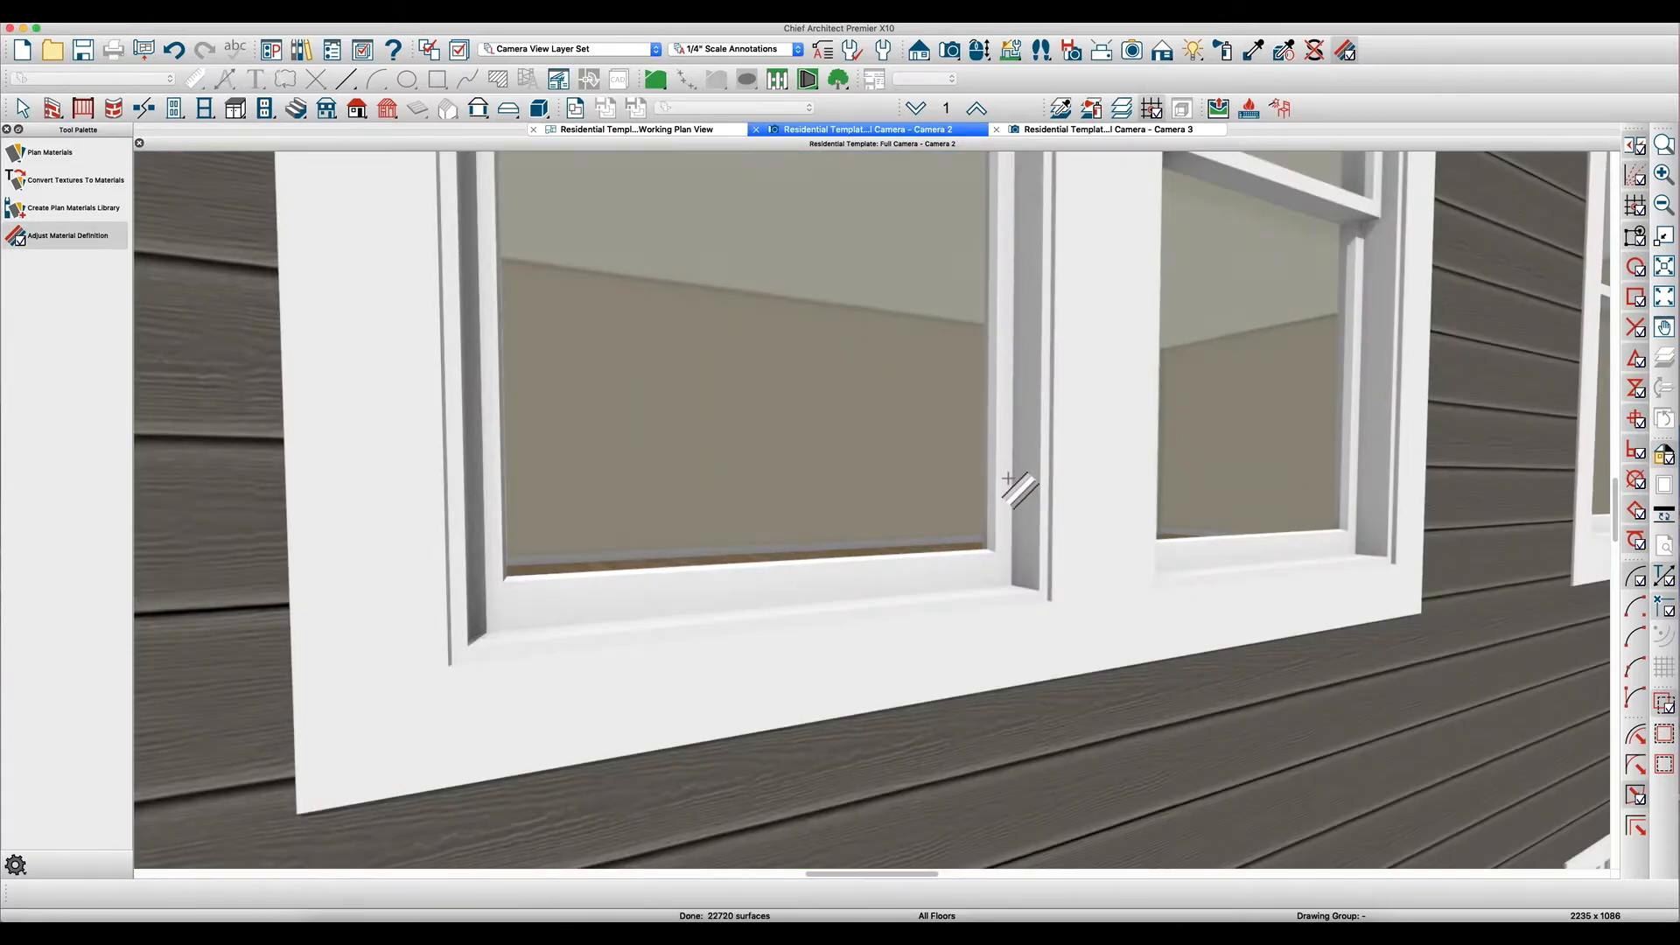
left_click(1011, 477)
key("Return")
scroll(896, 481, "down", 10)
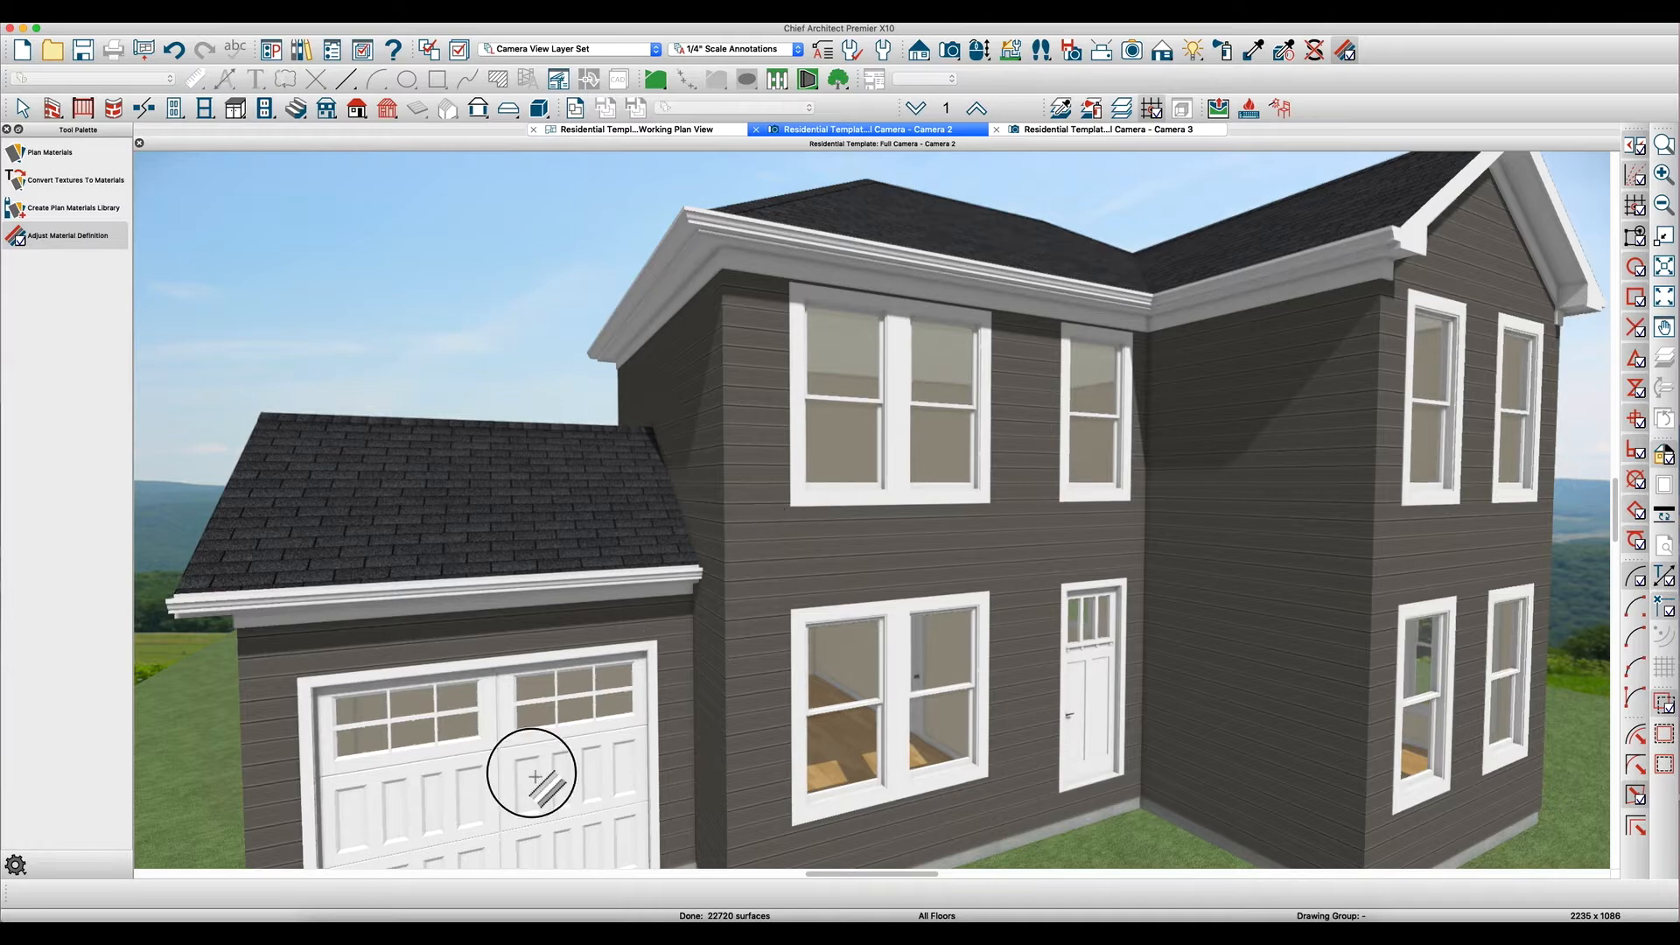
left_click(543, 776)
key("Return")
key("Escape")
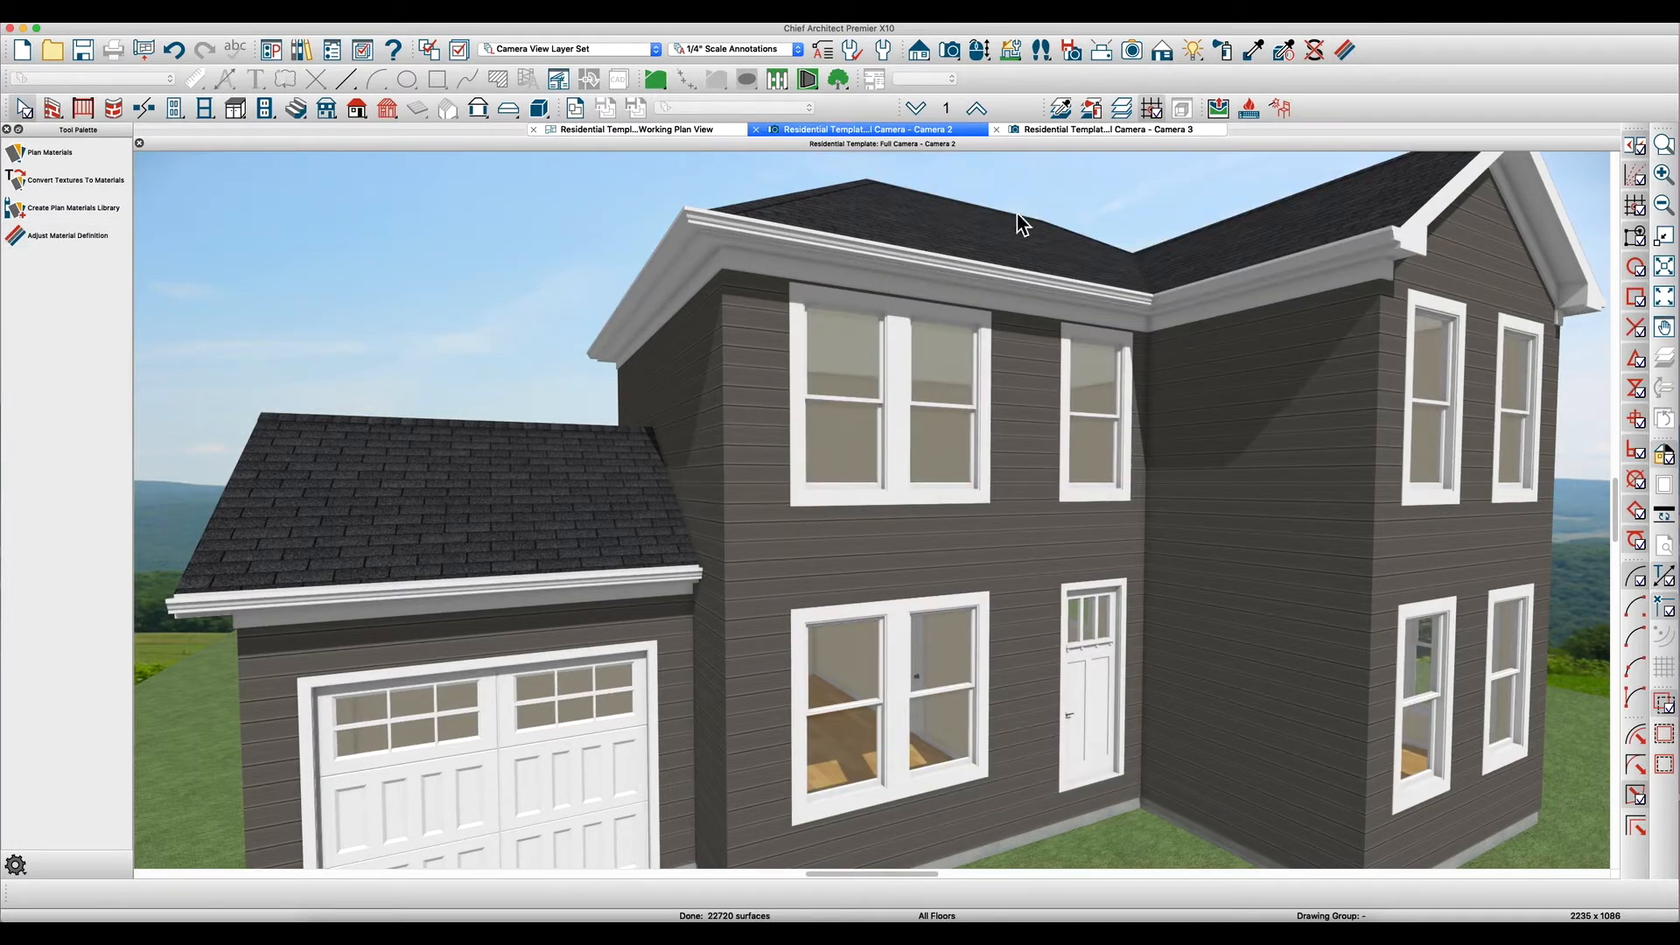
- Inspect the material definition of the kitchen wall cabinet beside the window in the Camera 3 view
left_click(1052, 129)
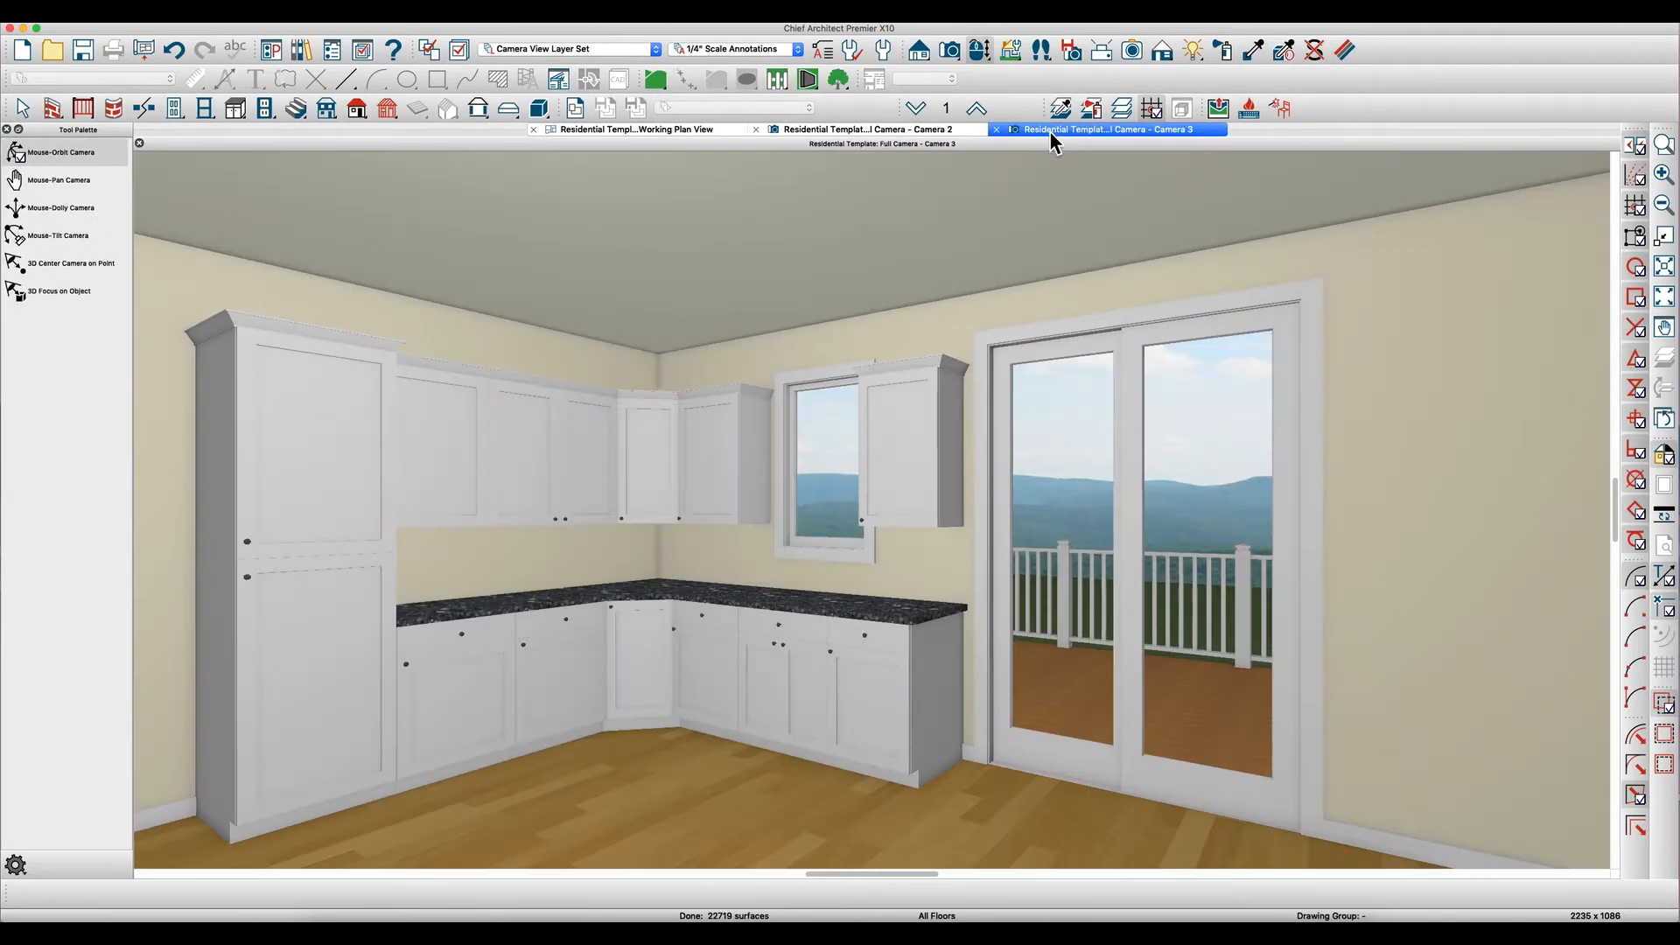
left_click(1345, 51)
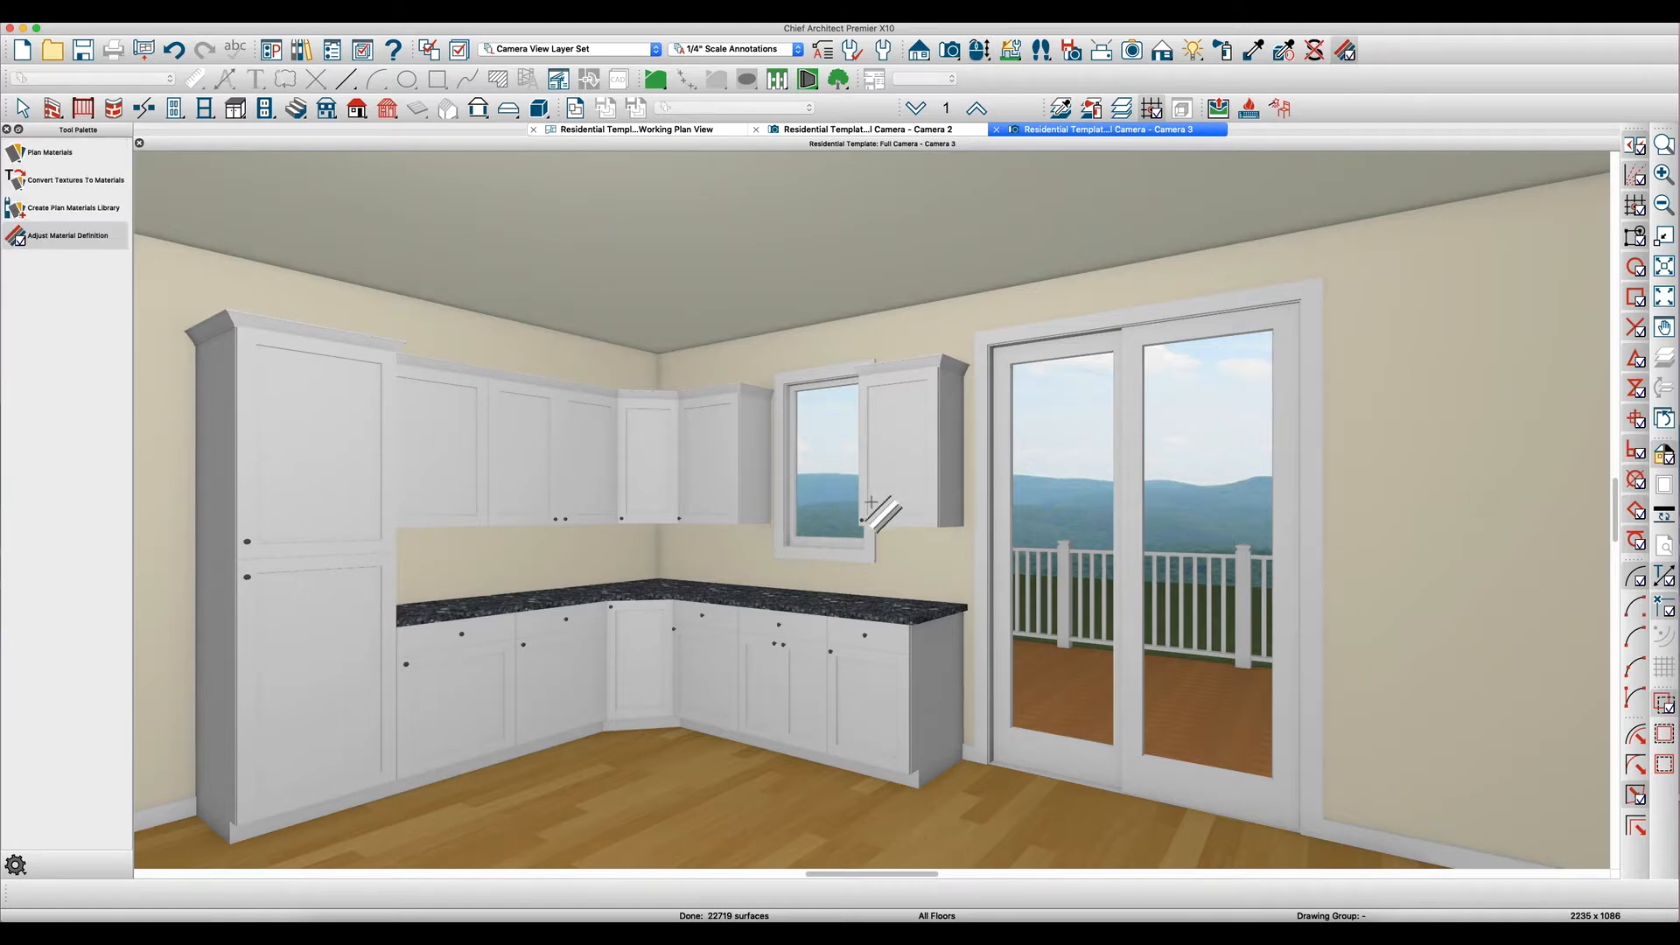
left_click(903, 497)
key("space")
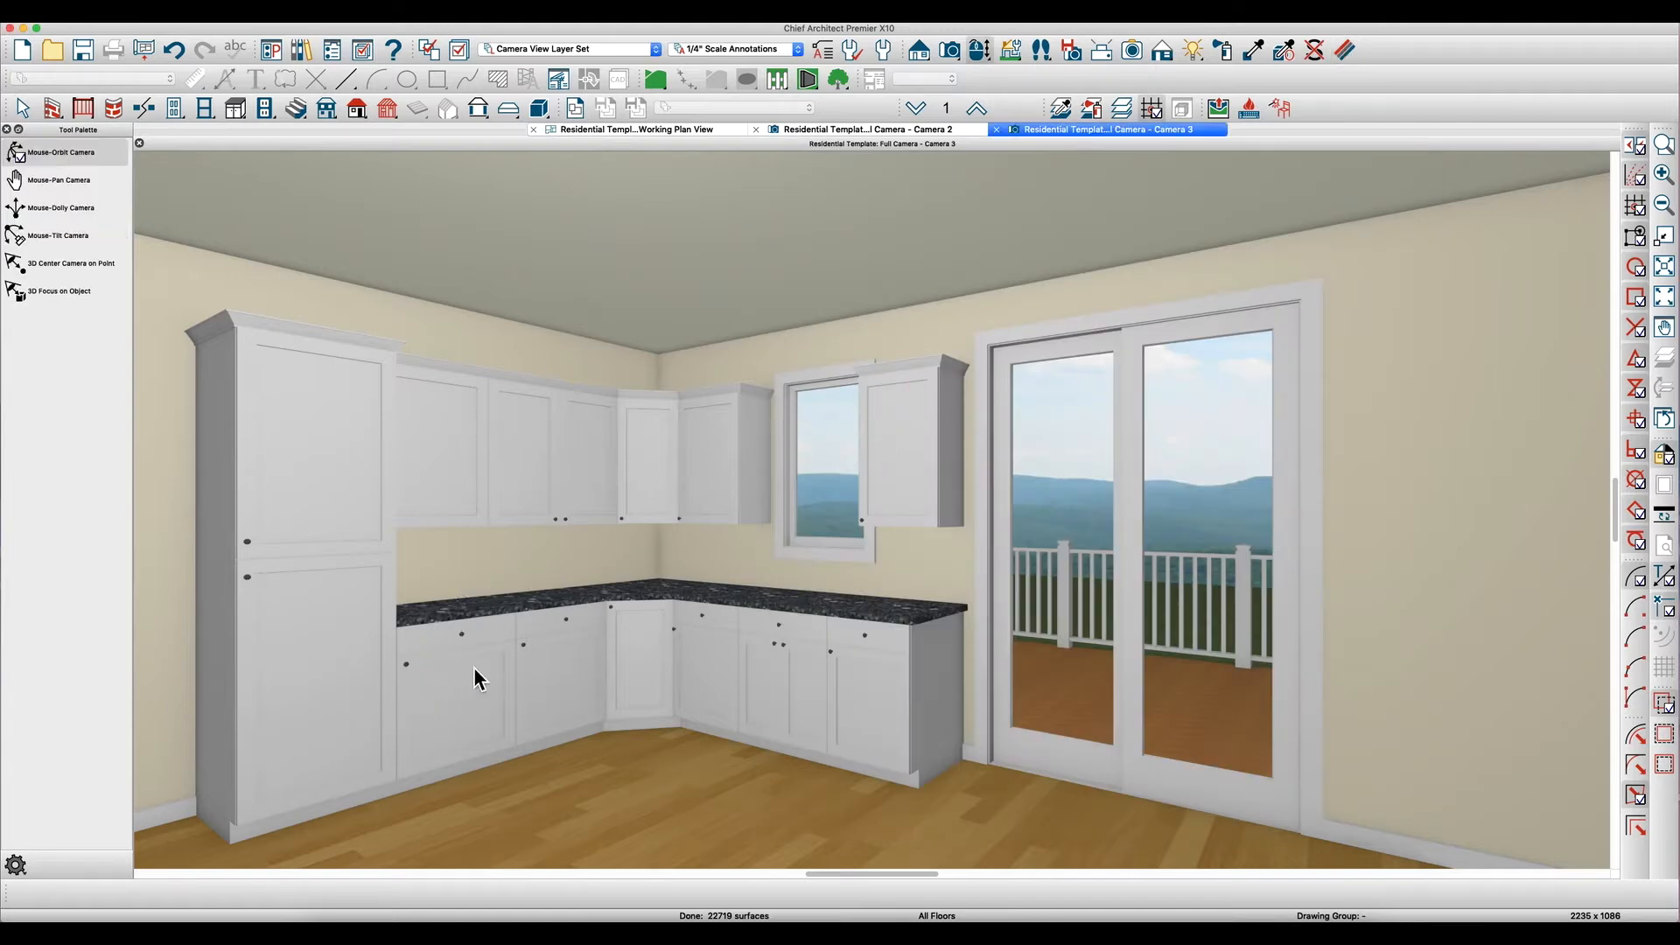
- Look over the working plan view and the front of the house in the Camera 2 view
left_click(697, 134)
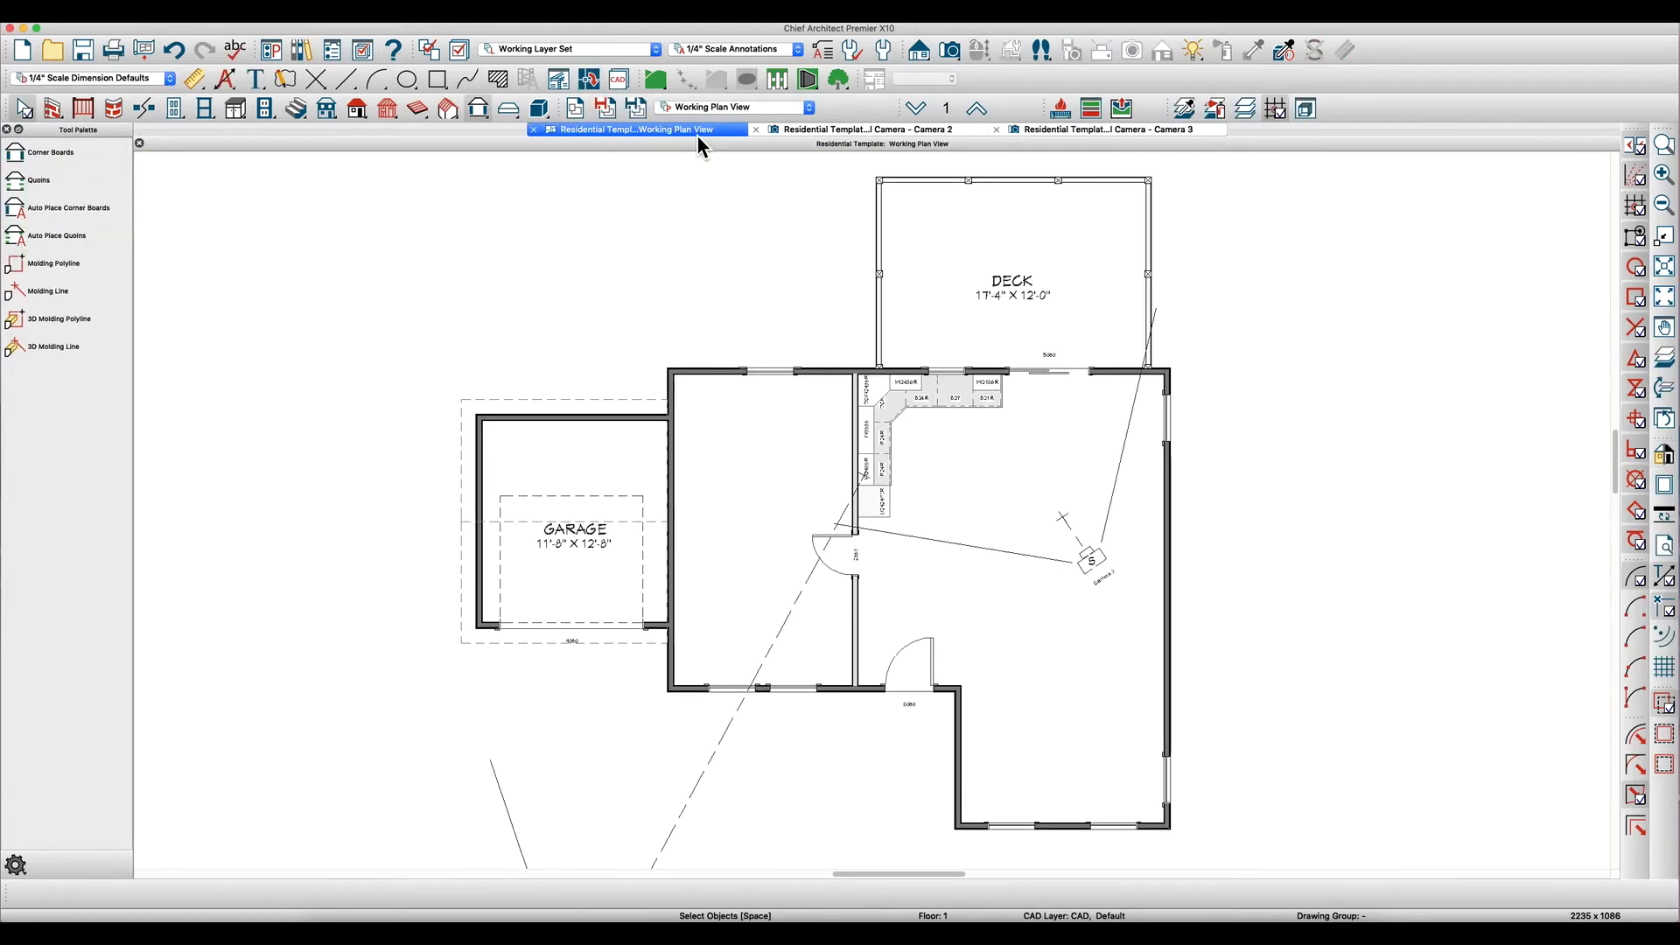
left_click(881, 130)
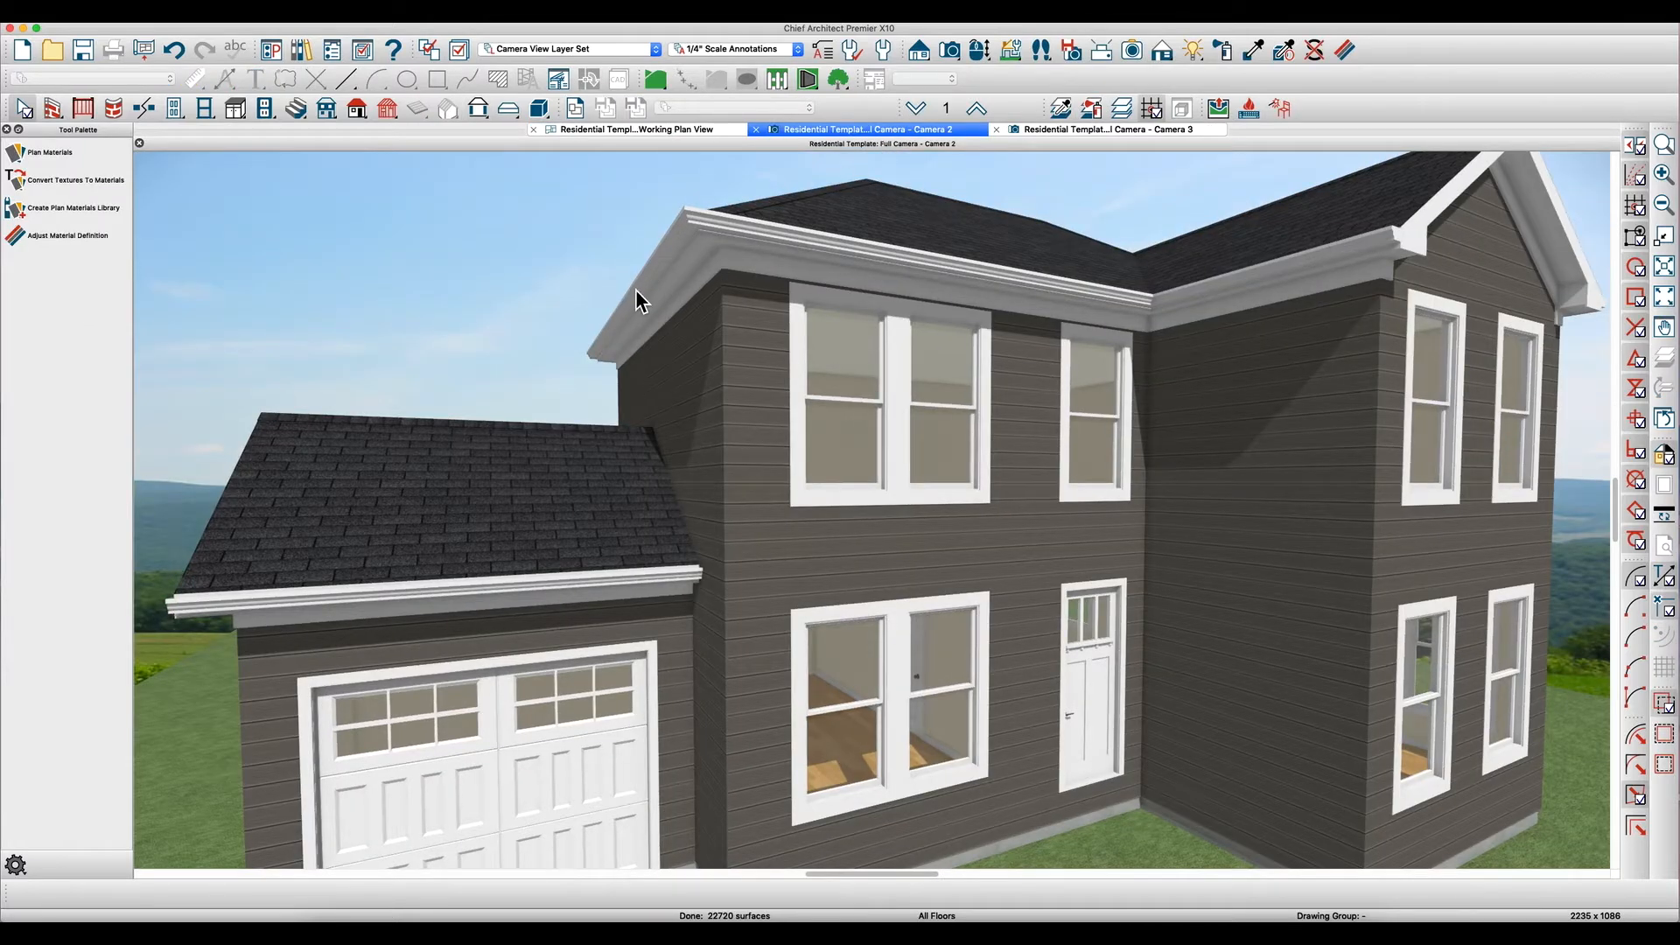
scroll(636, 290, "down", 2)
scroll(1058, 347, "up", 1)
middle_click_drag(1065, 354, 1065, 353)
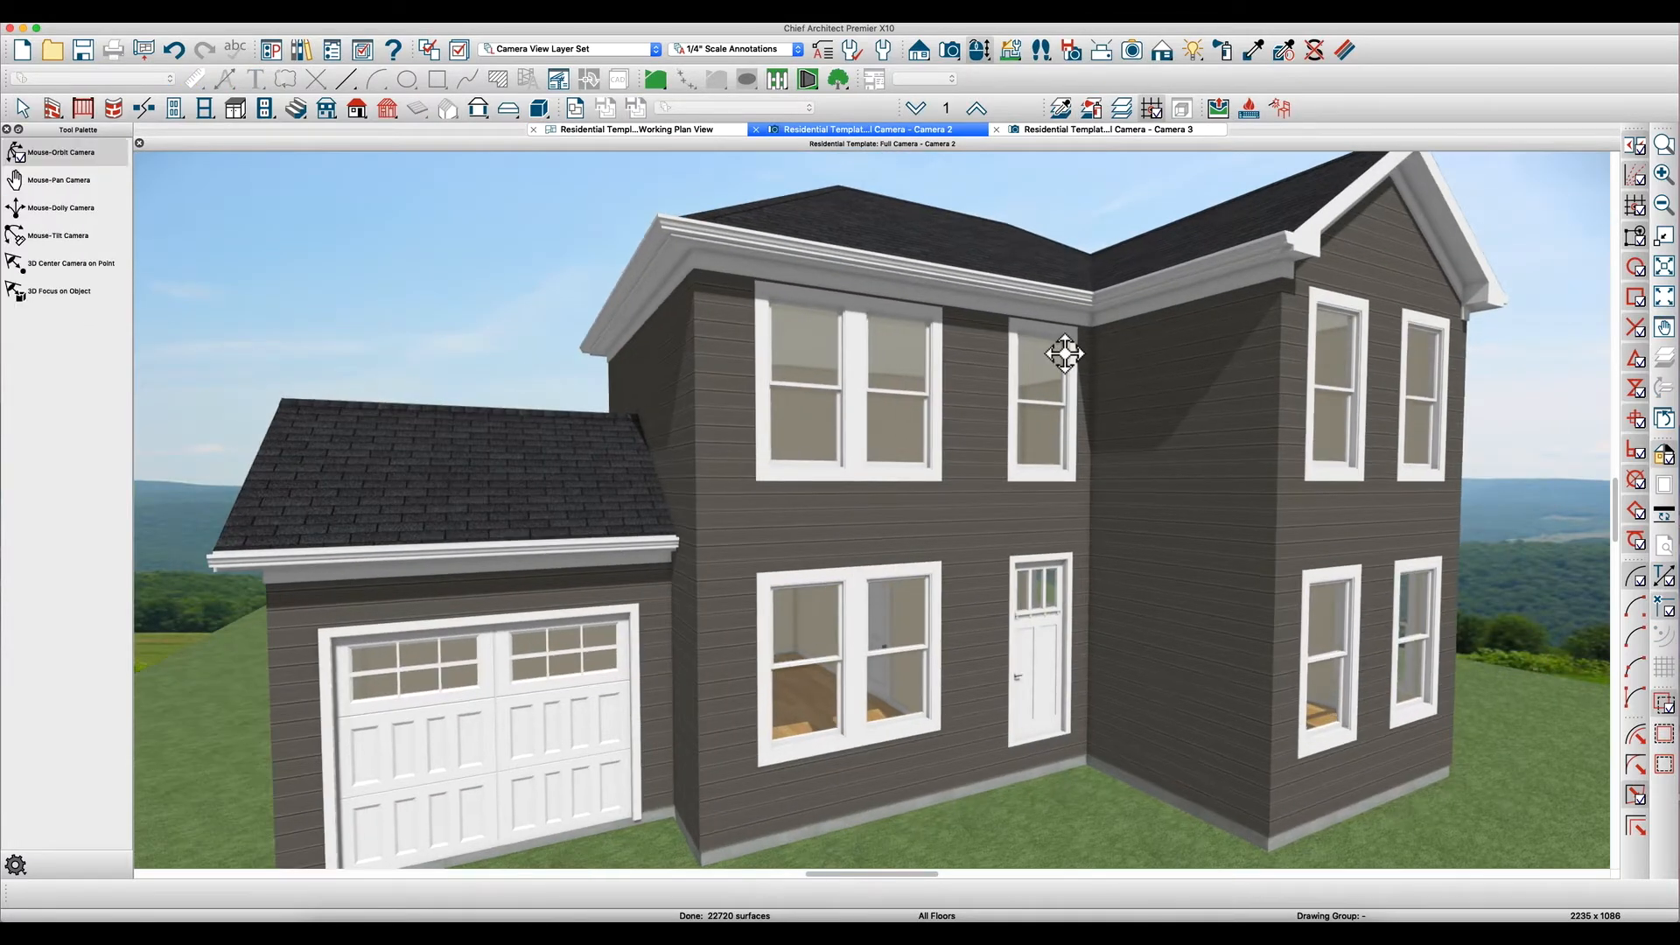
left_click_drag(1065, 354, 1075, 350)
key("space")
scroll(757, 495, "down", 5)
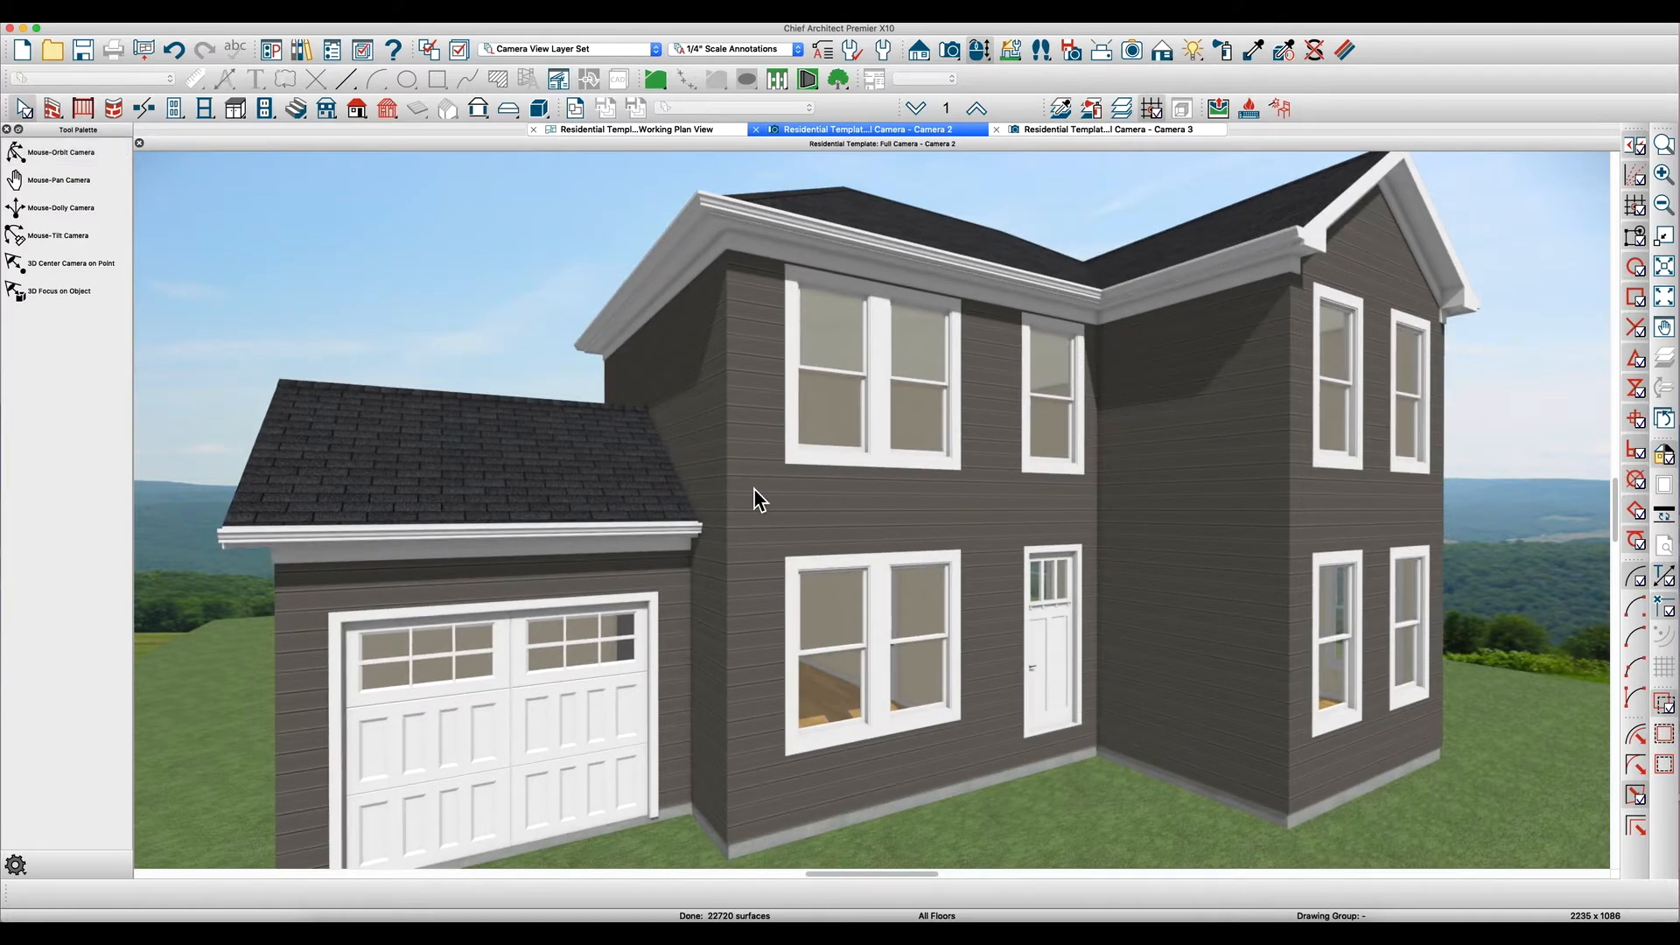
scroll(864, 476, "up", 5)
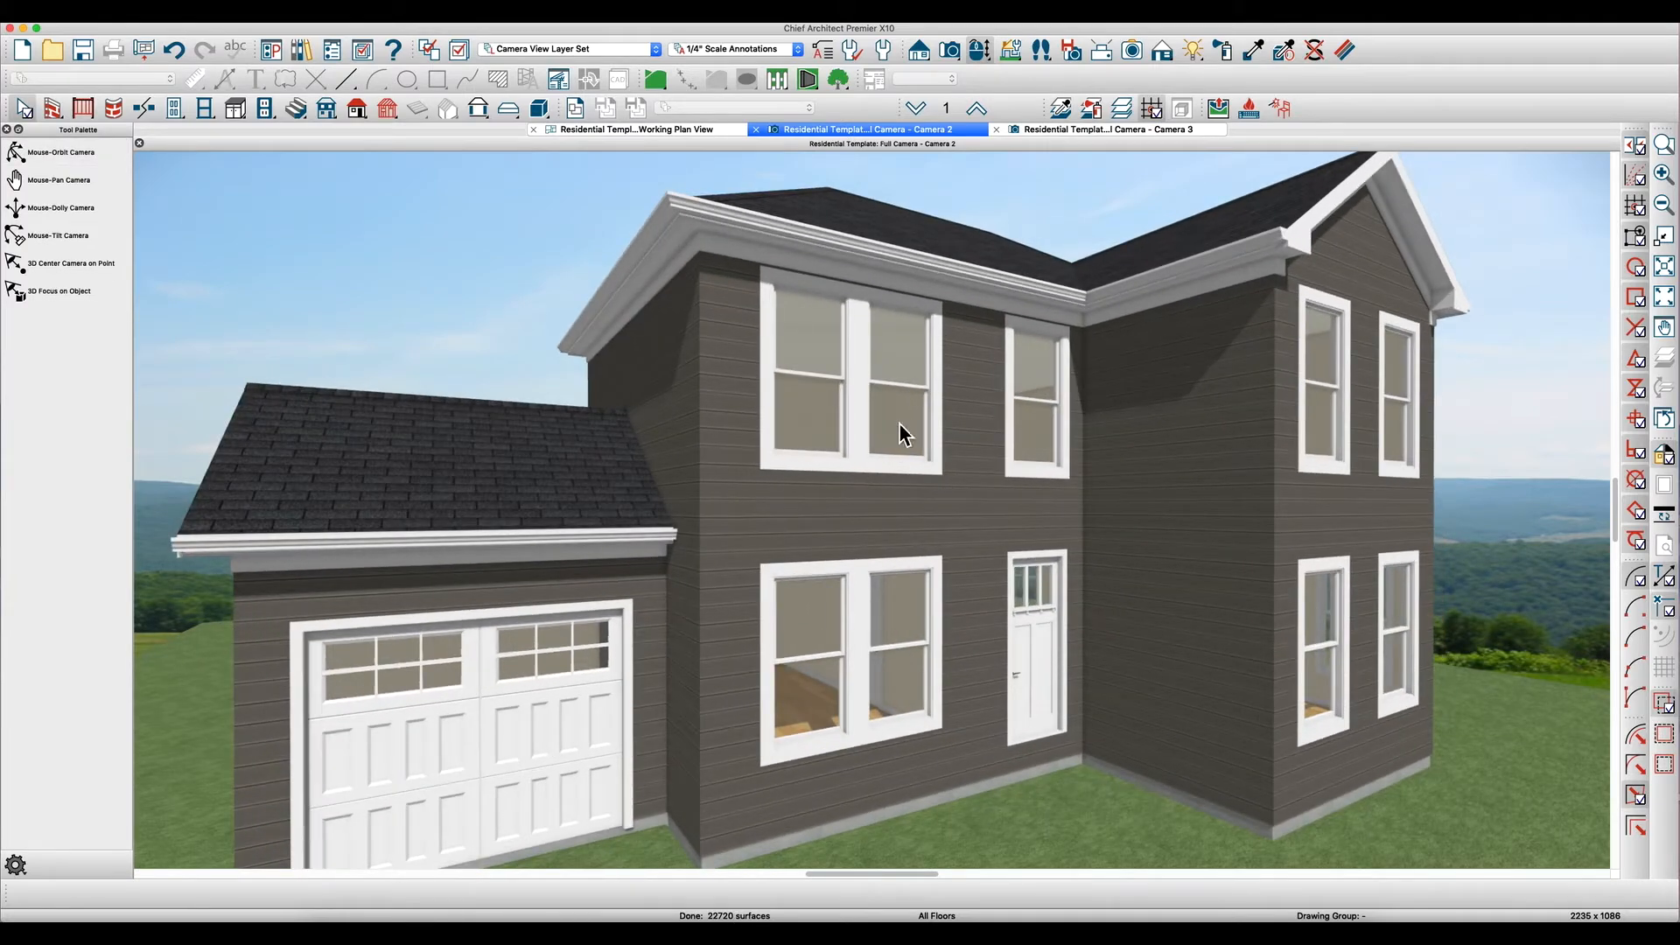
- Load the Behr Premium Plus Ultra paint UL120-2 - SPICE from Browns & Tans into the Material Painter
left_click(1228, 59)
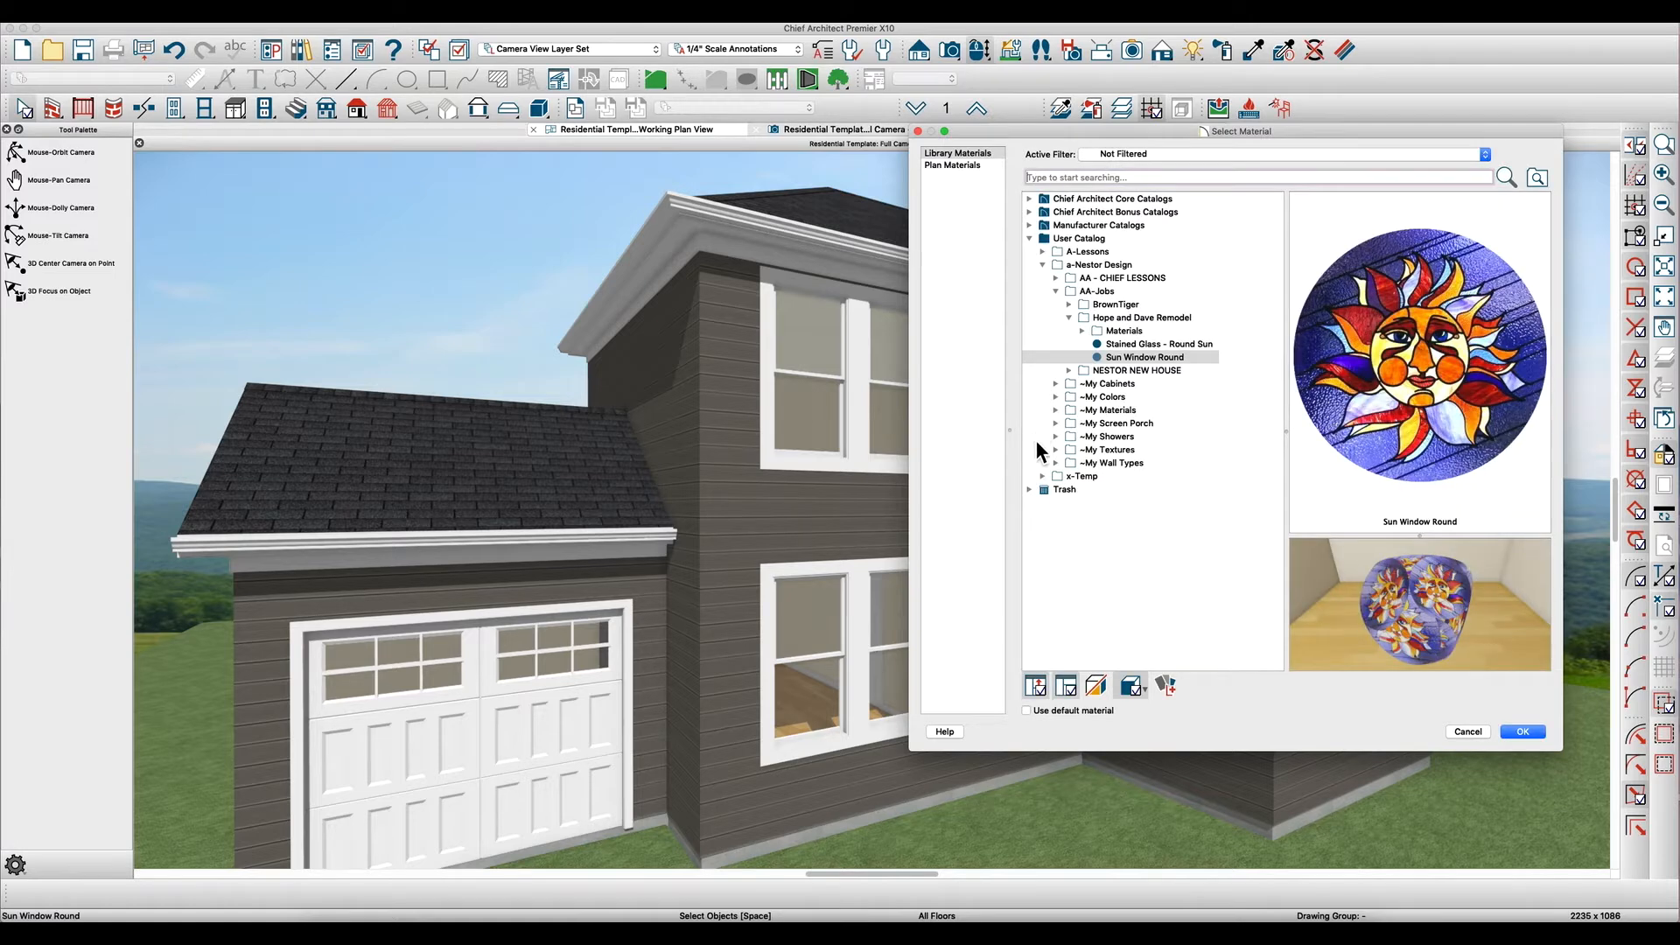
left_click(1030, 238)
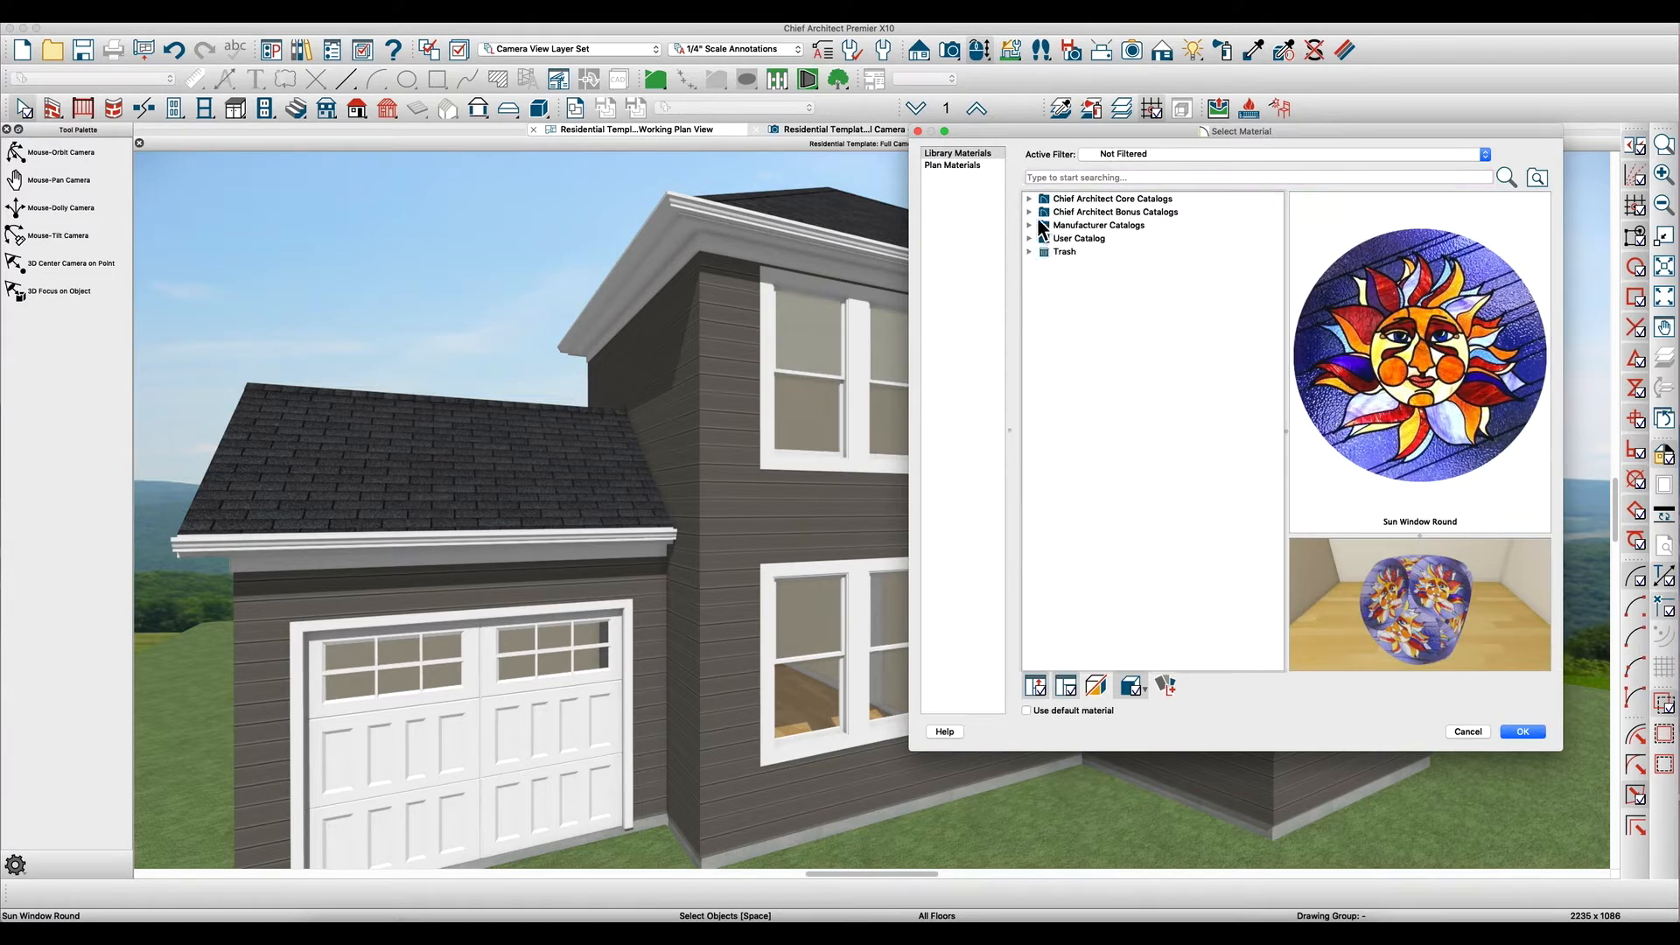
left_click(1029, 225)
scroll(1033, 259, "down", 3)
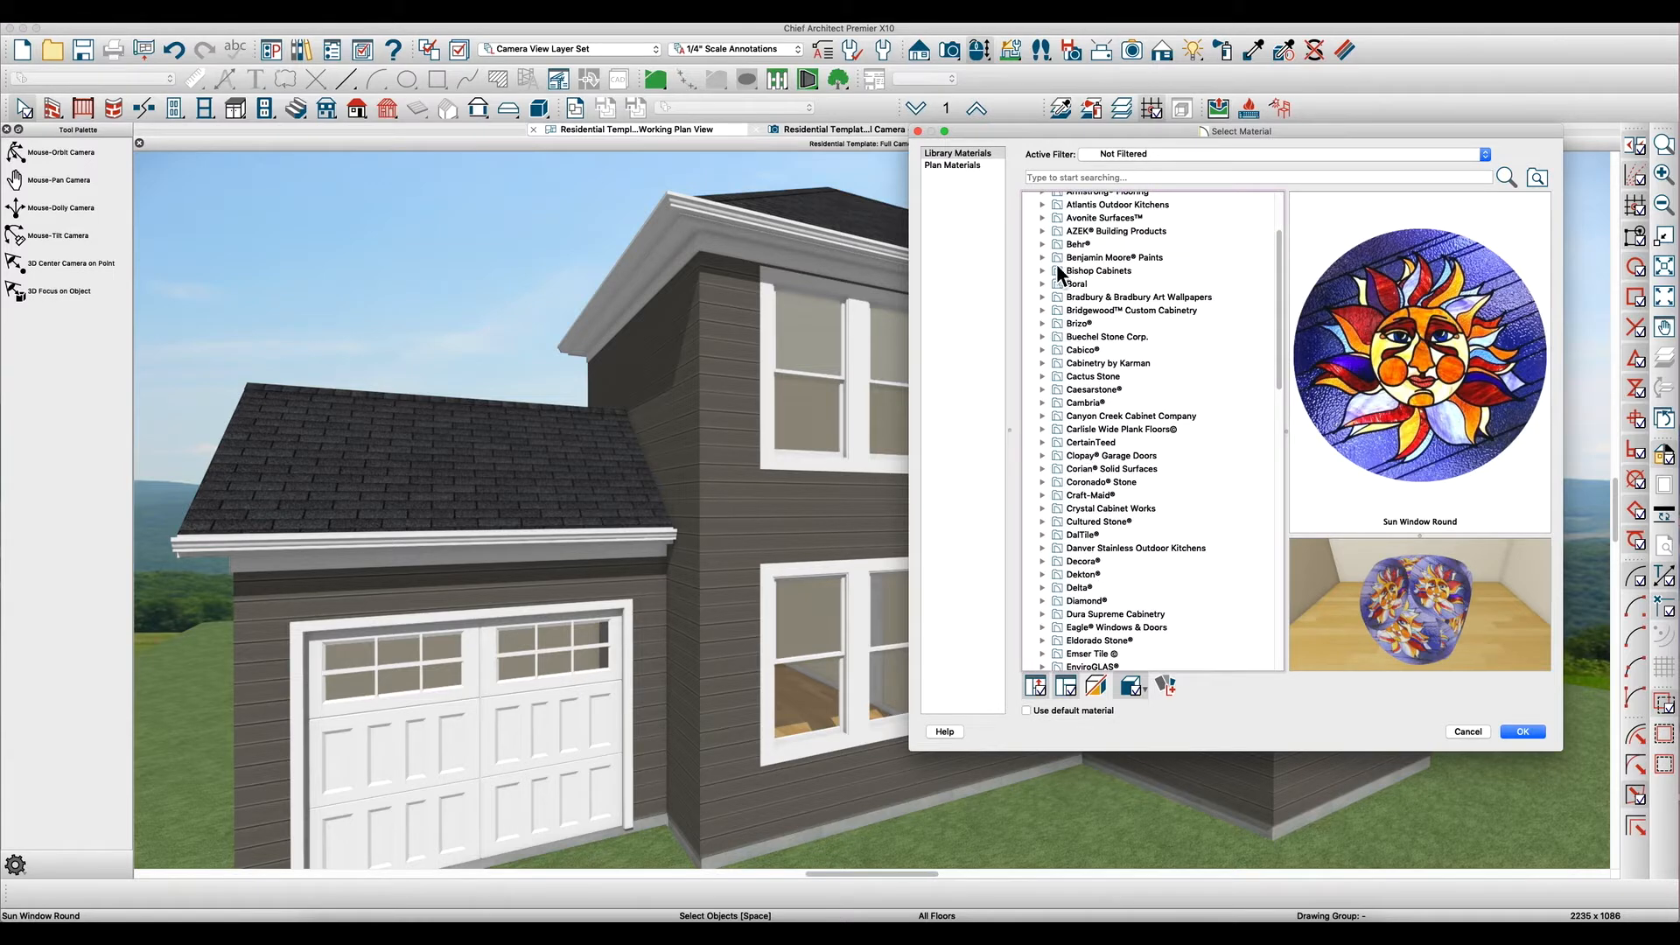
left_click(1051, 248)
left_click(1056, 271)
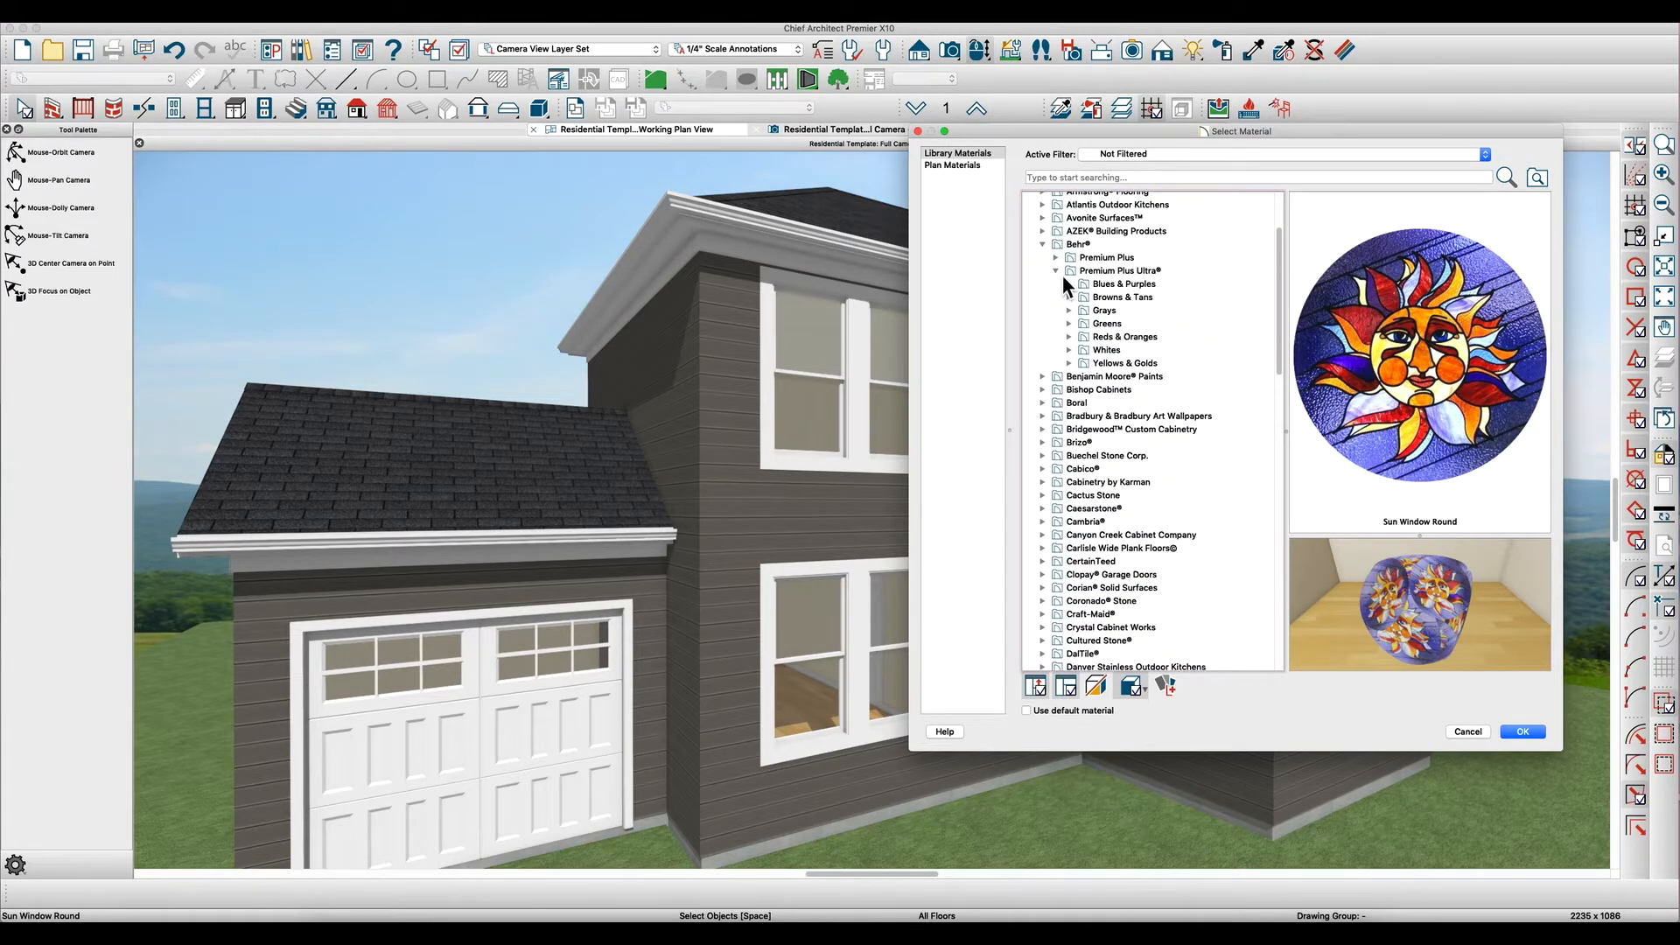
left_click(1068, 297)
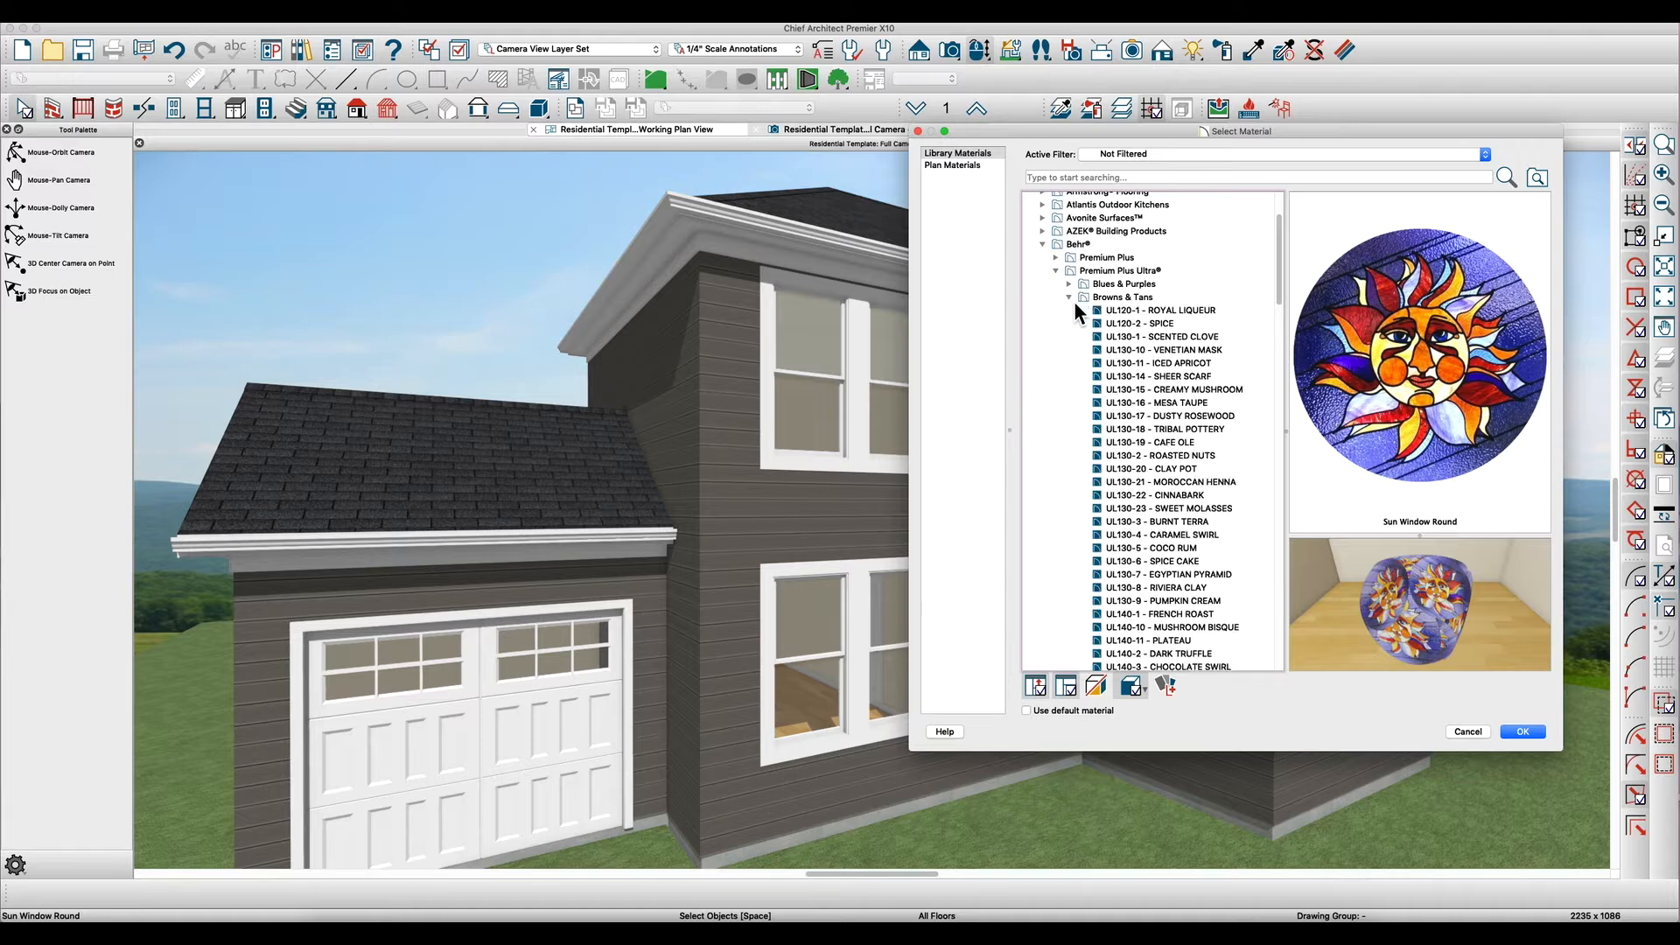
left_click(1118, 322)
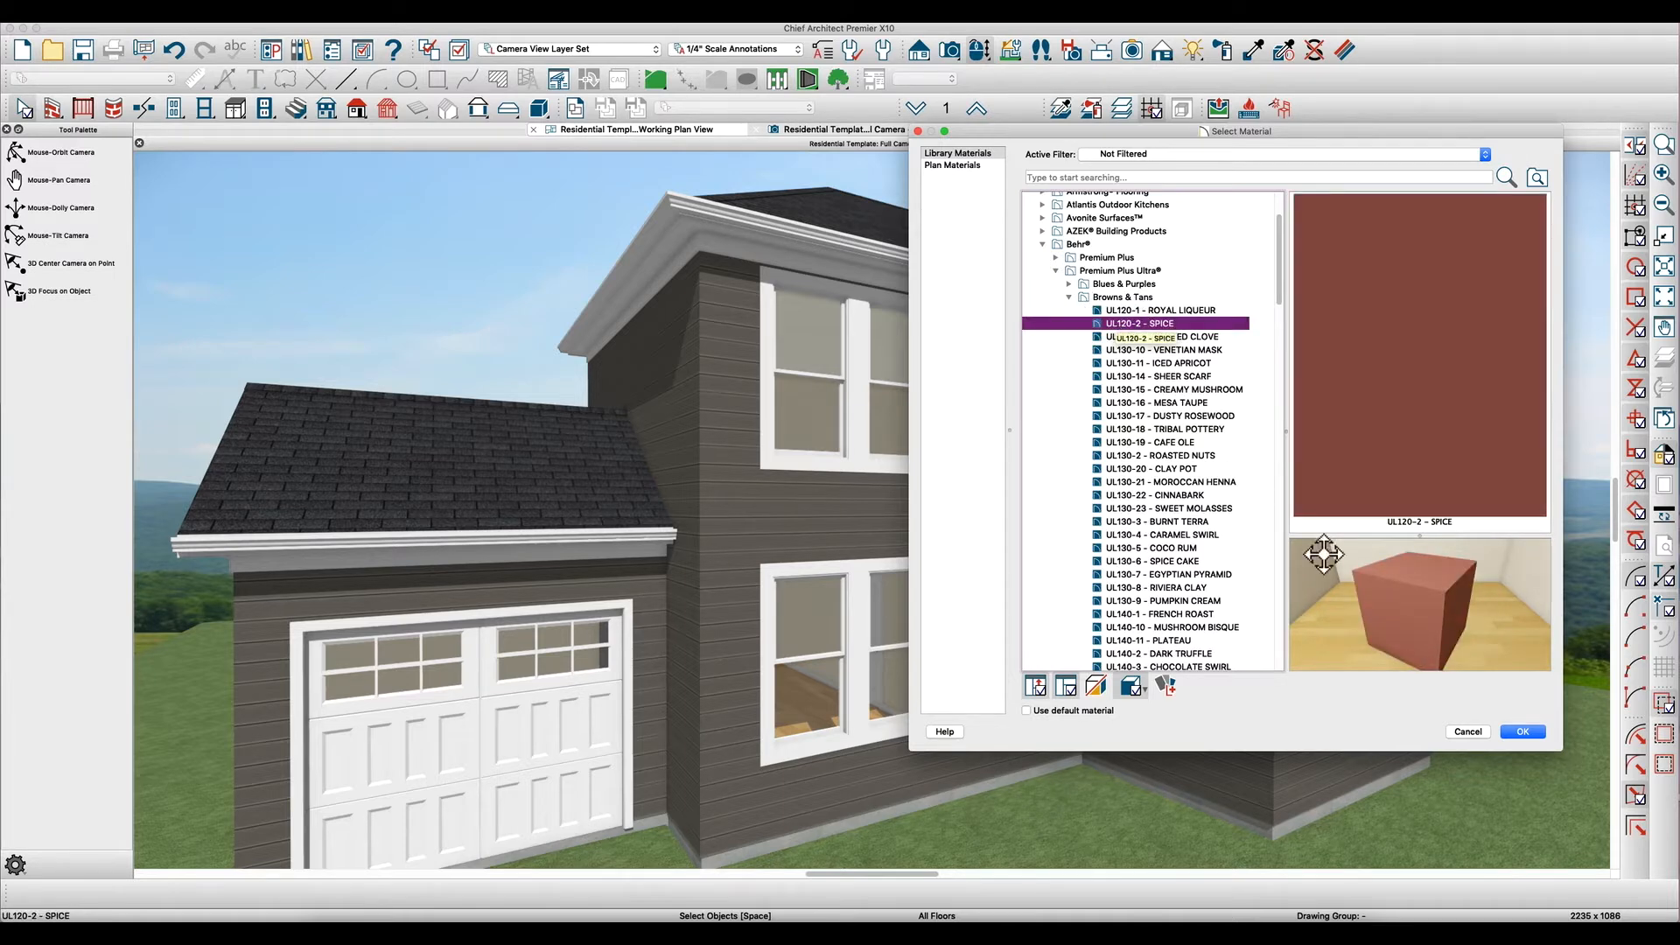
left_click(1524, 729)
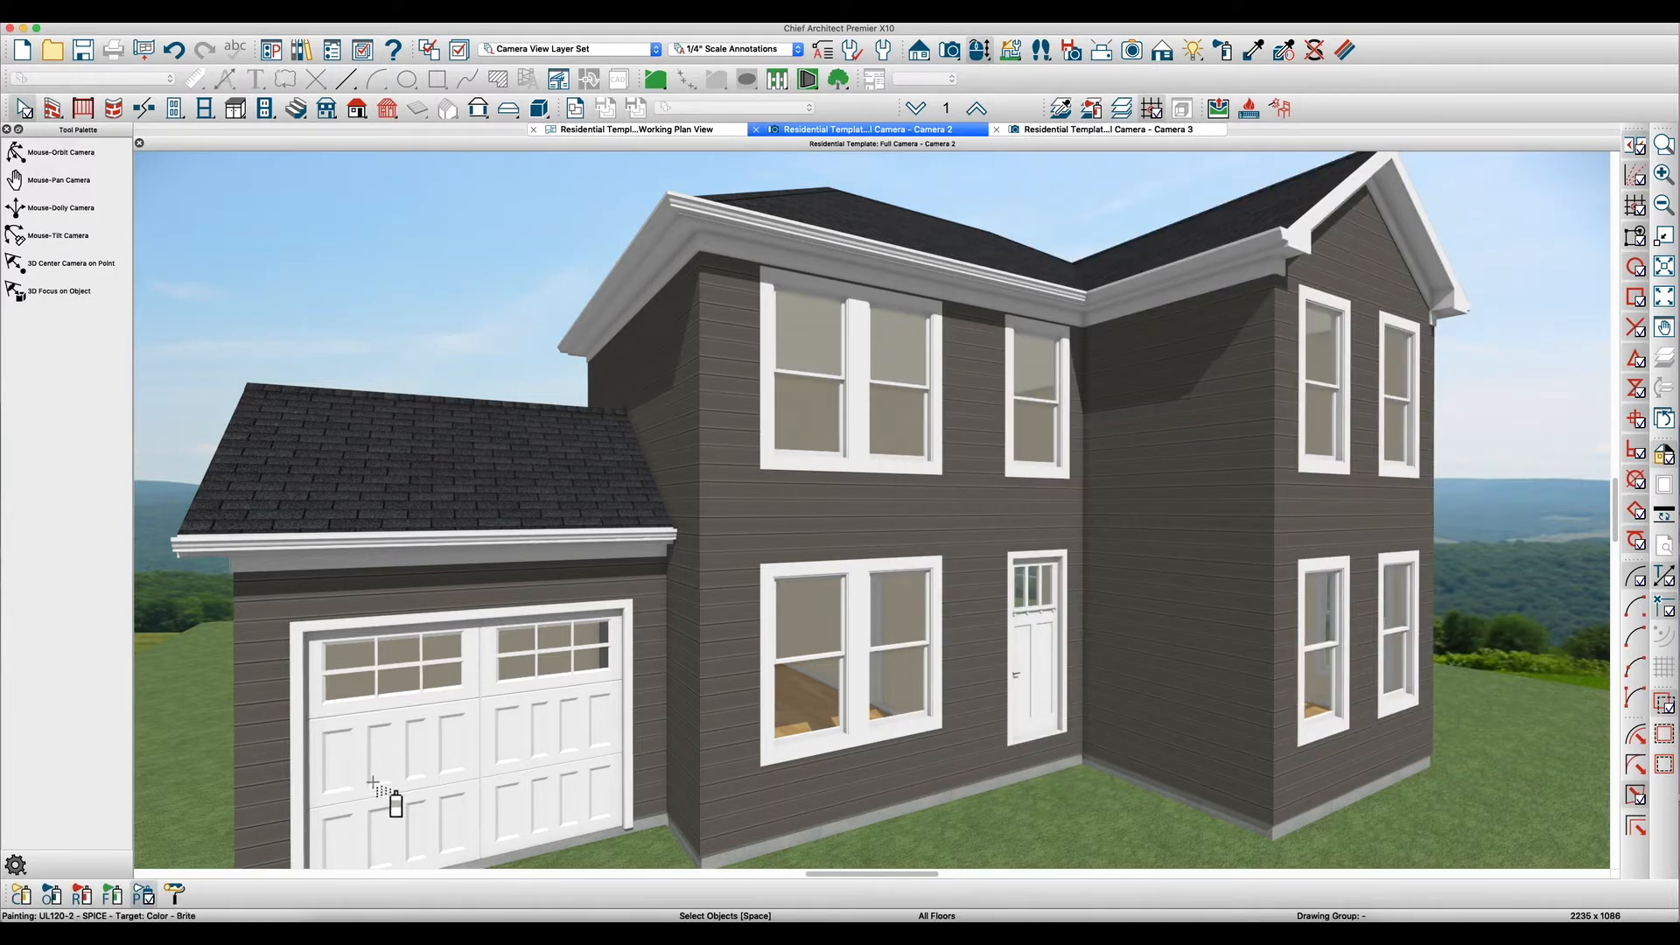
- Paint over the Color - Brite material across the whole plan with SPICE and check the kitchen camera view
left_click(147, 896)
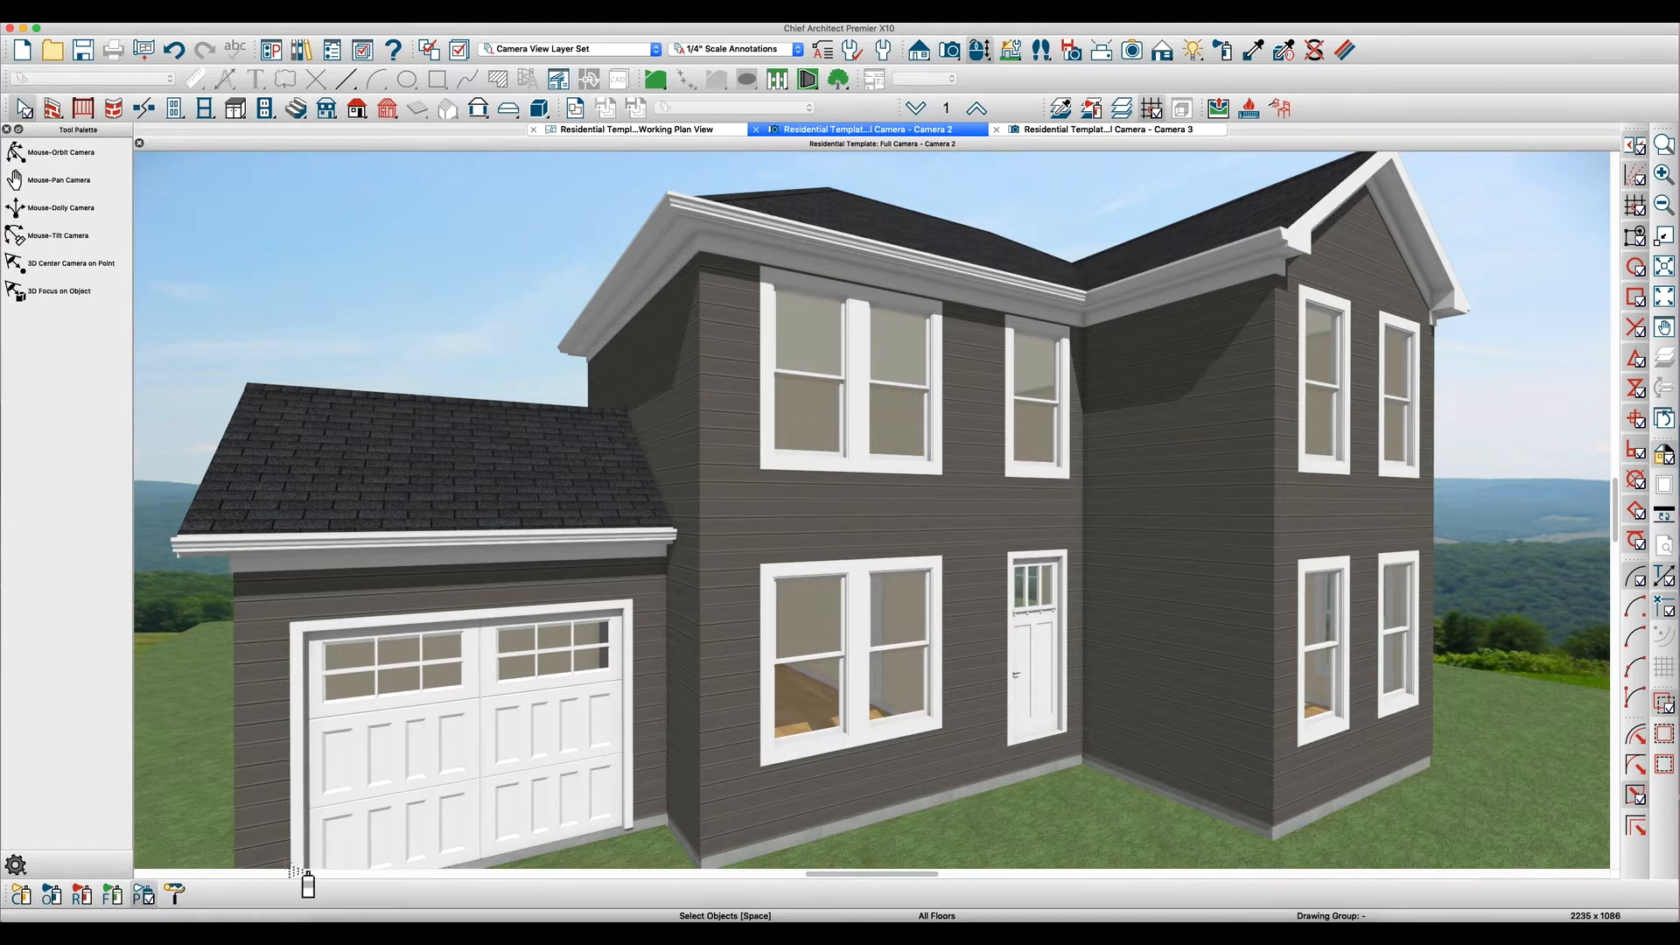
left_click(768, 628)
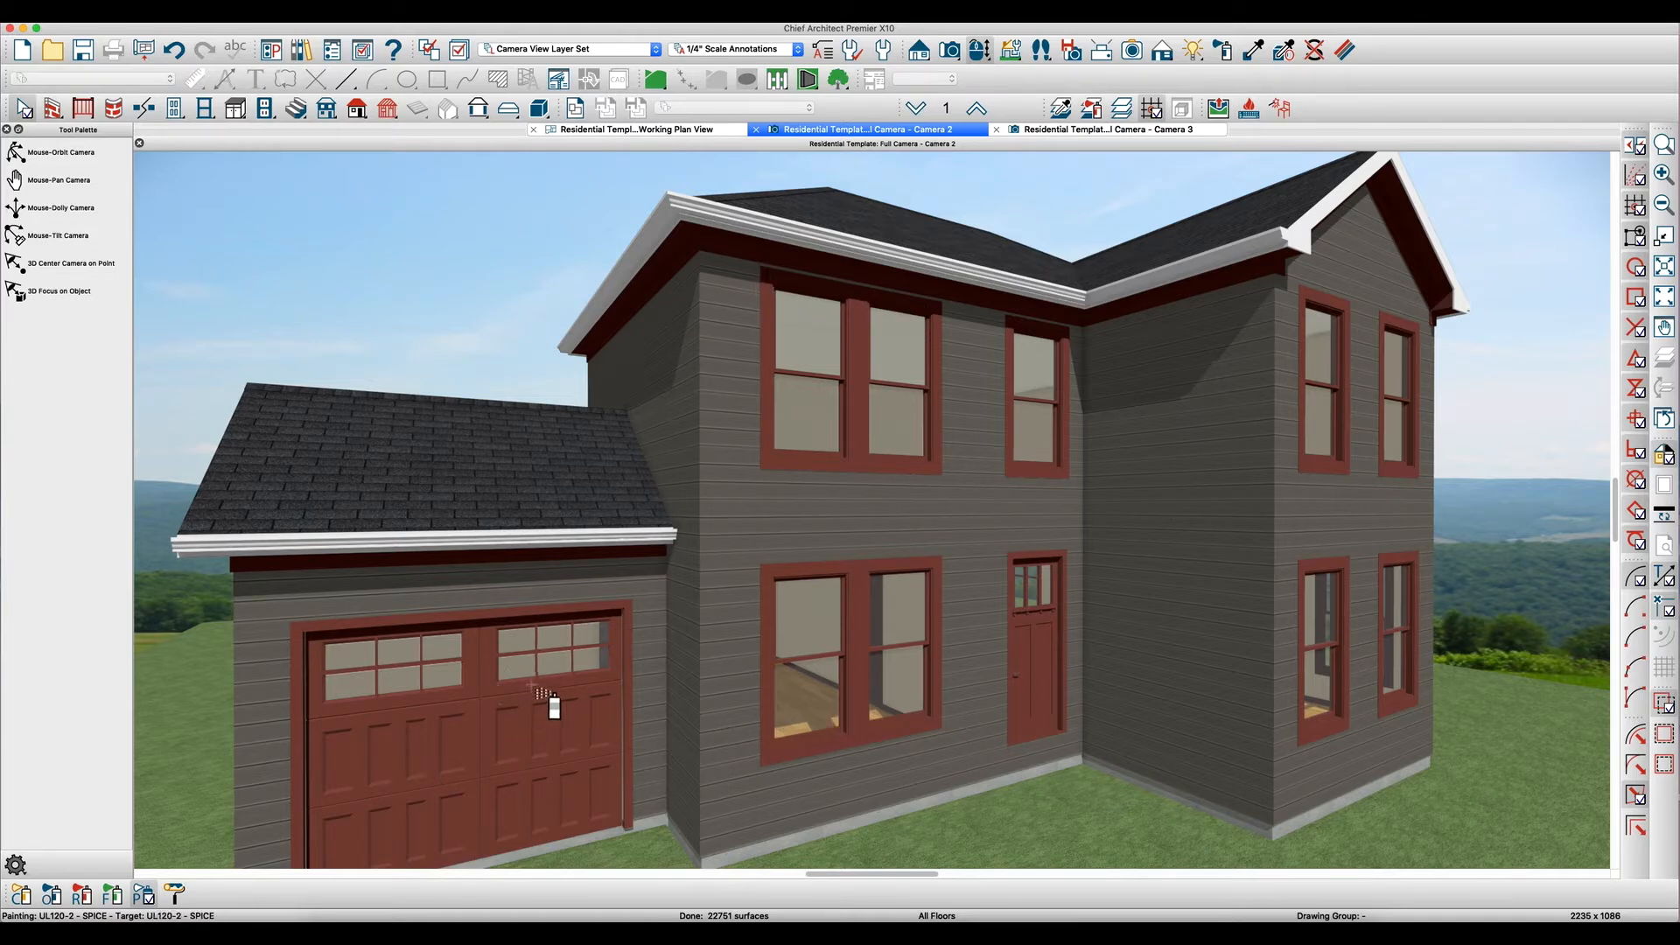
left_click(1089, 129)
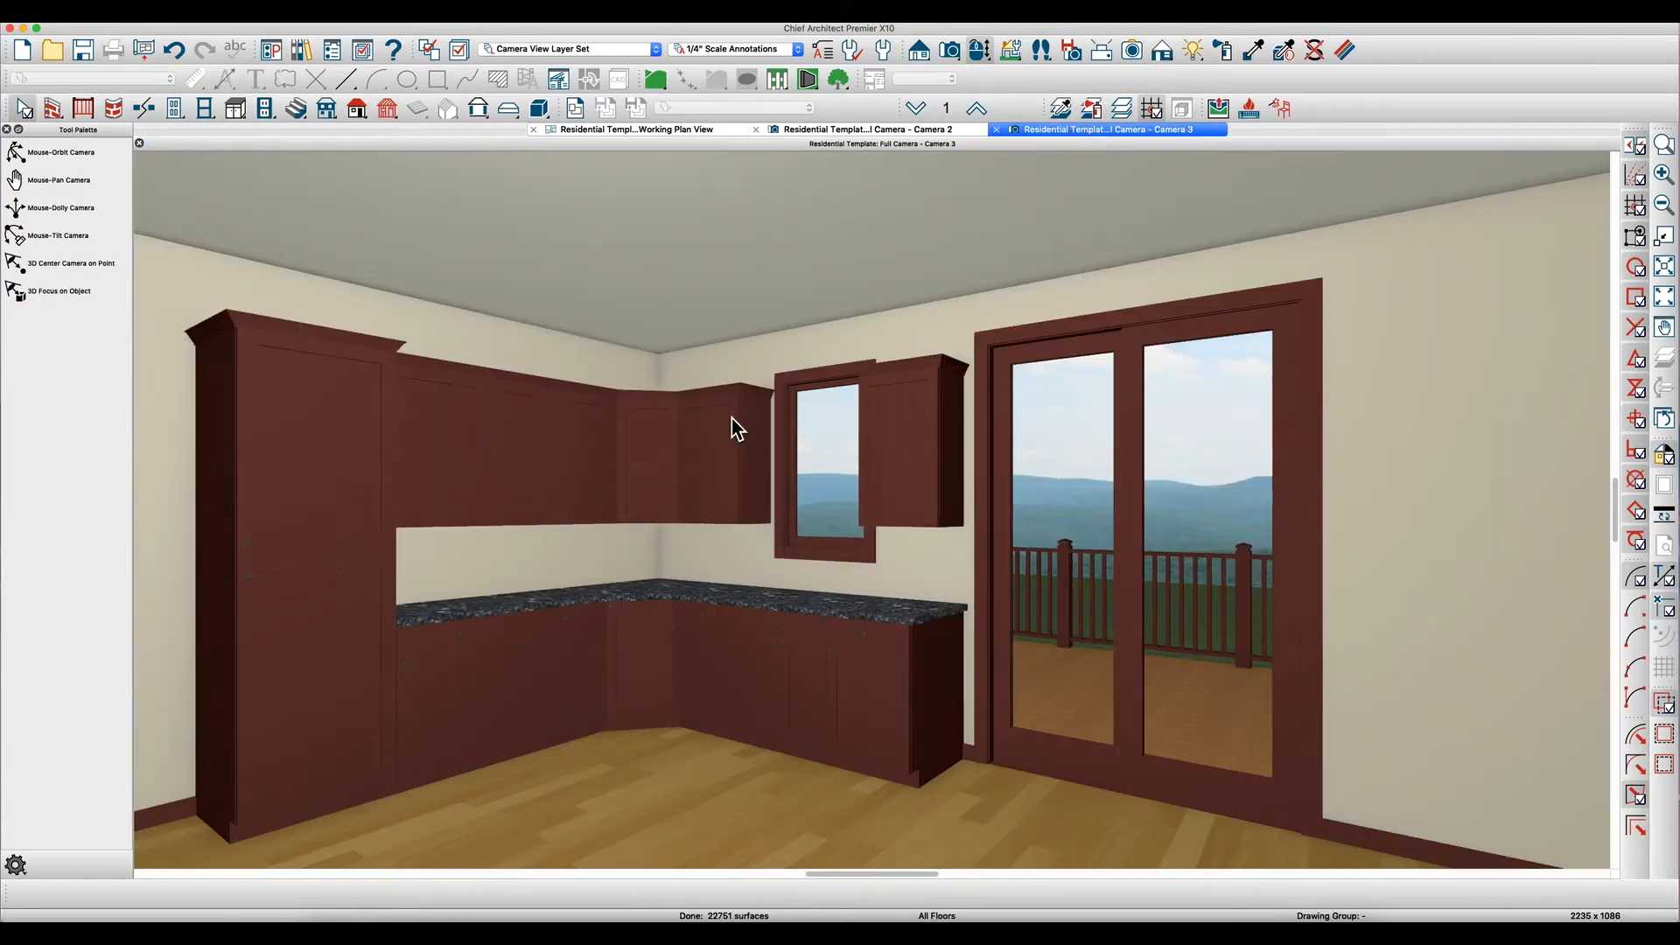
key("o")
mouse_move(749, 423)
left_mouse_down()
mouse_move(700, 435)
mouse_move(746, 438)
left_mouse_up()
key("Escape")
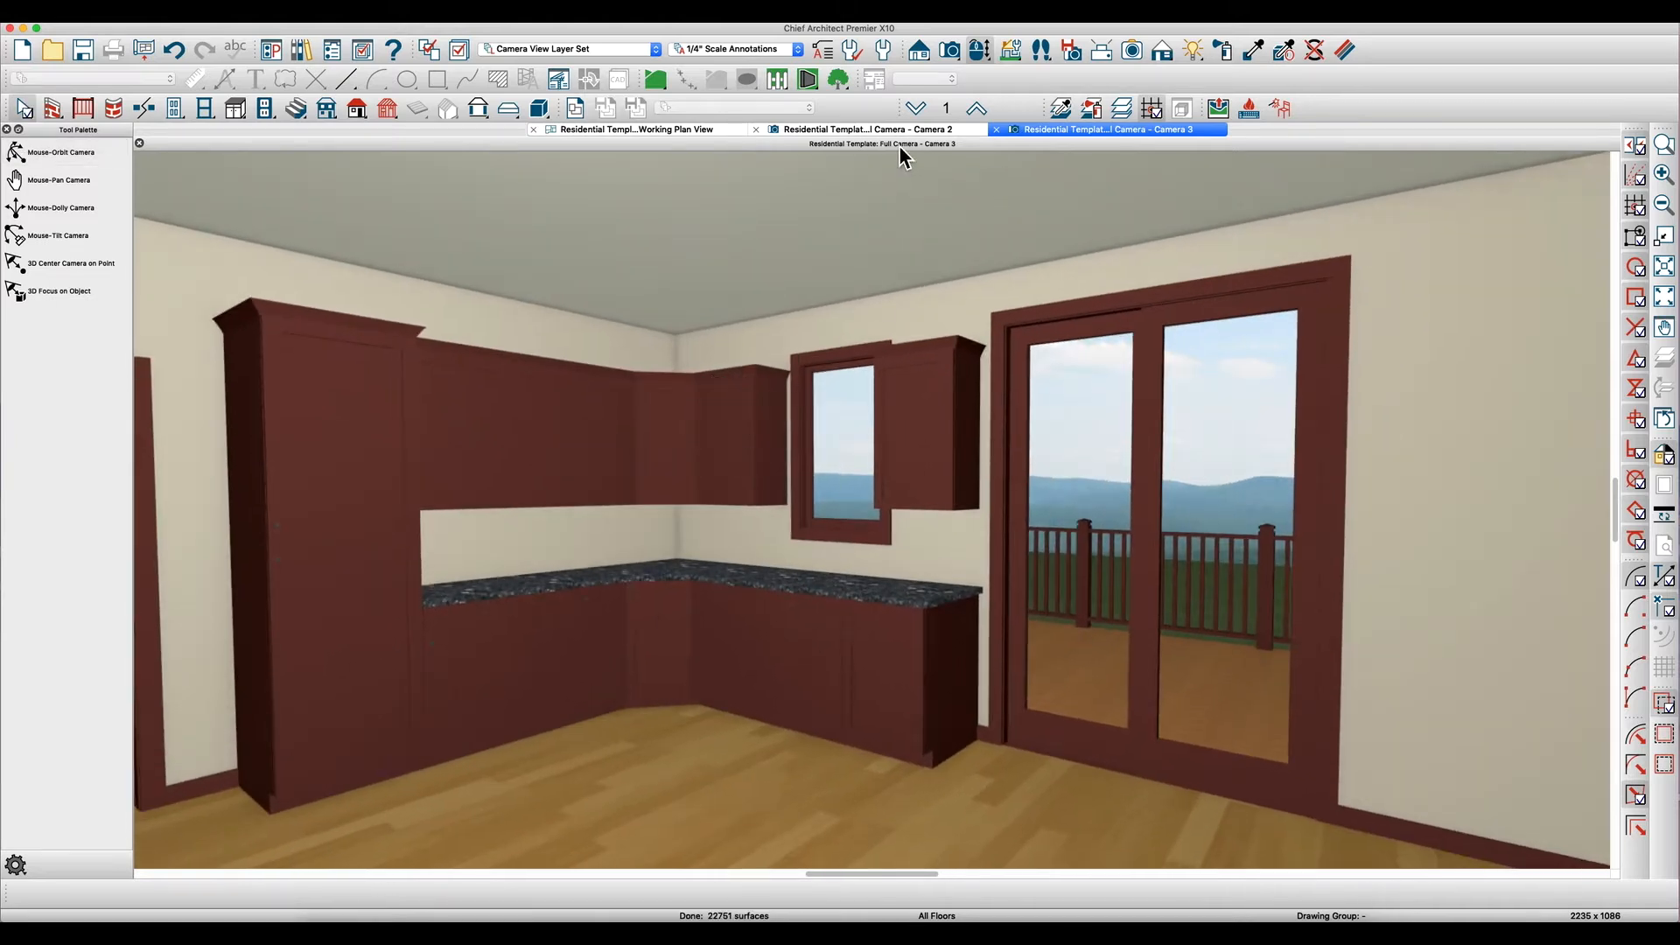
- Return to the exterior Camera 2 view with the plan-wide SPICE painting undone
left_click(828, 132)
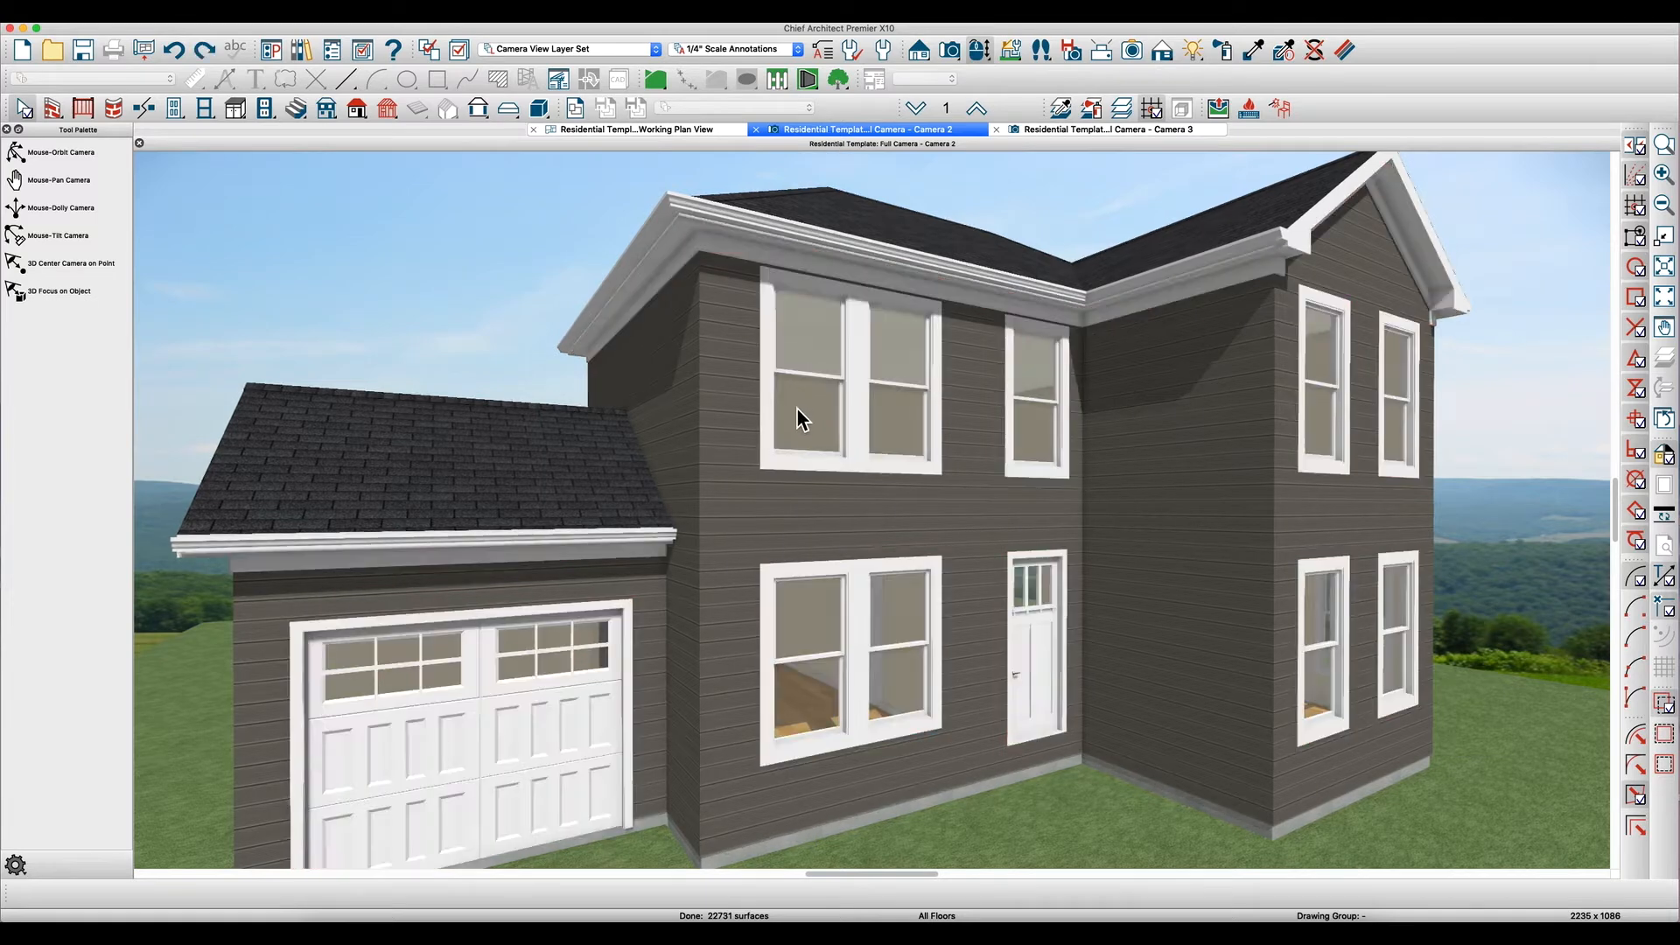
key("o")
left_click(832, 495)
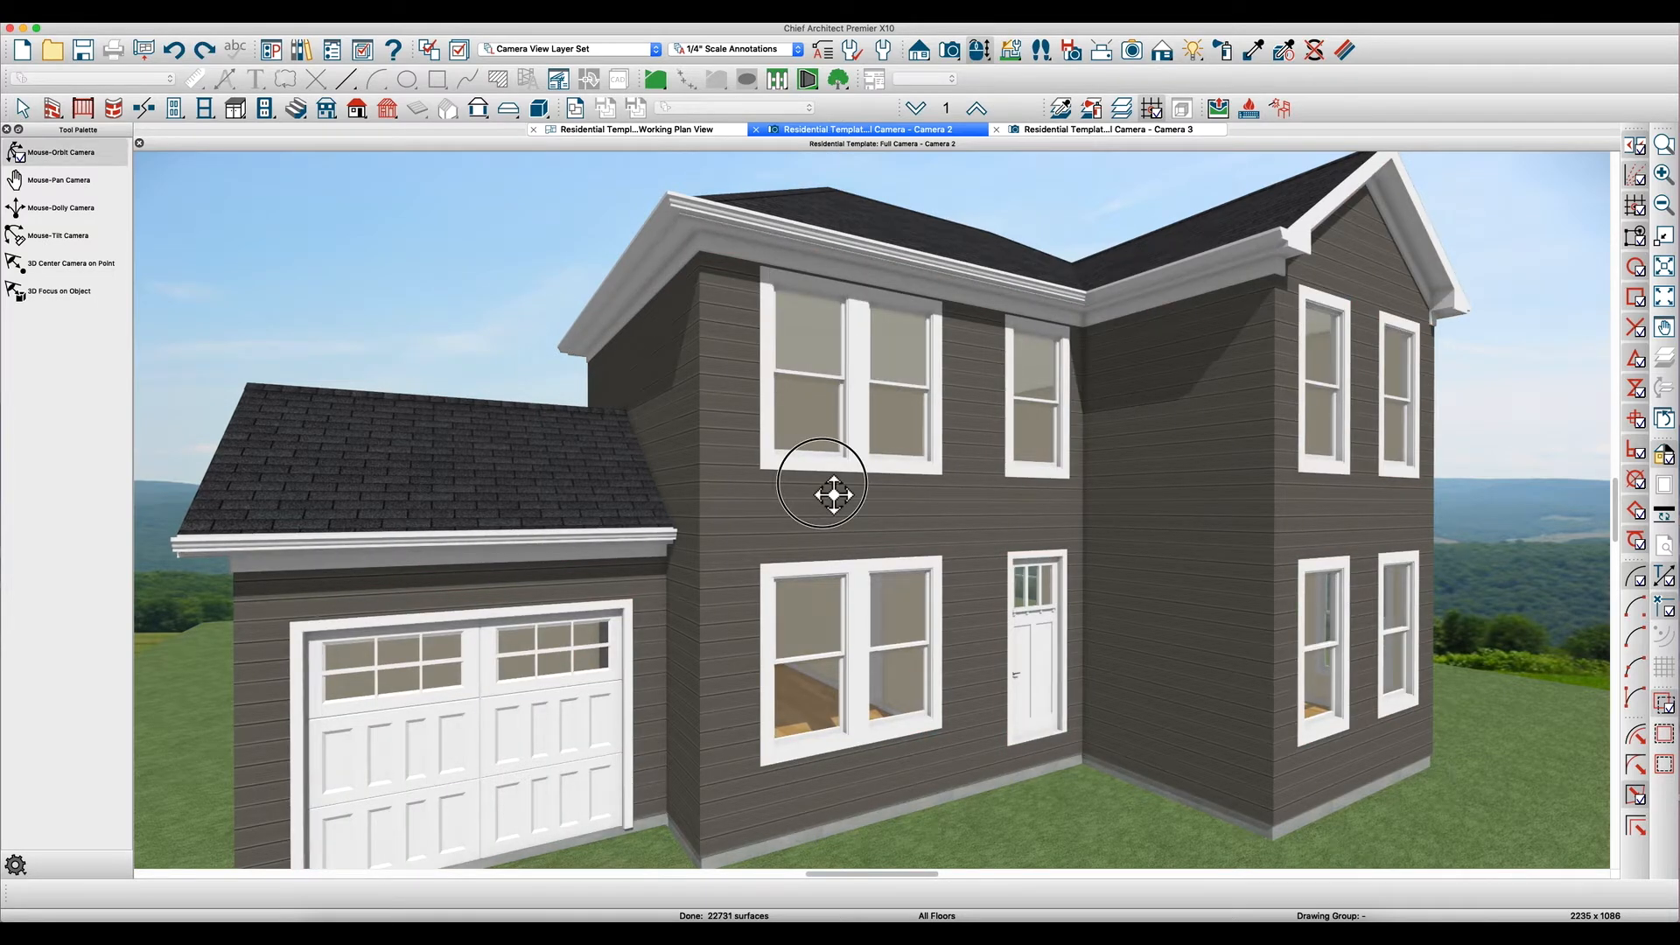
key("Escape")
left_click(826, 483)
key("Escape")
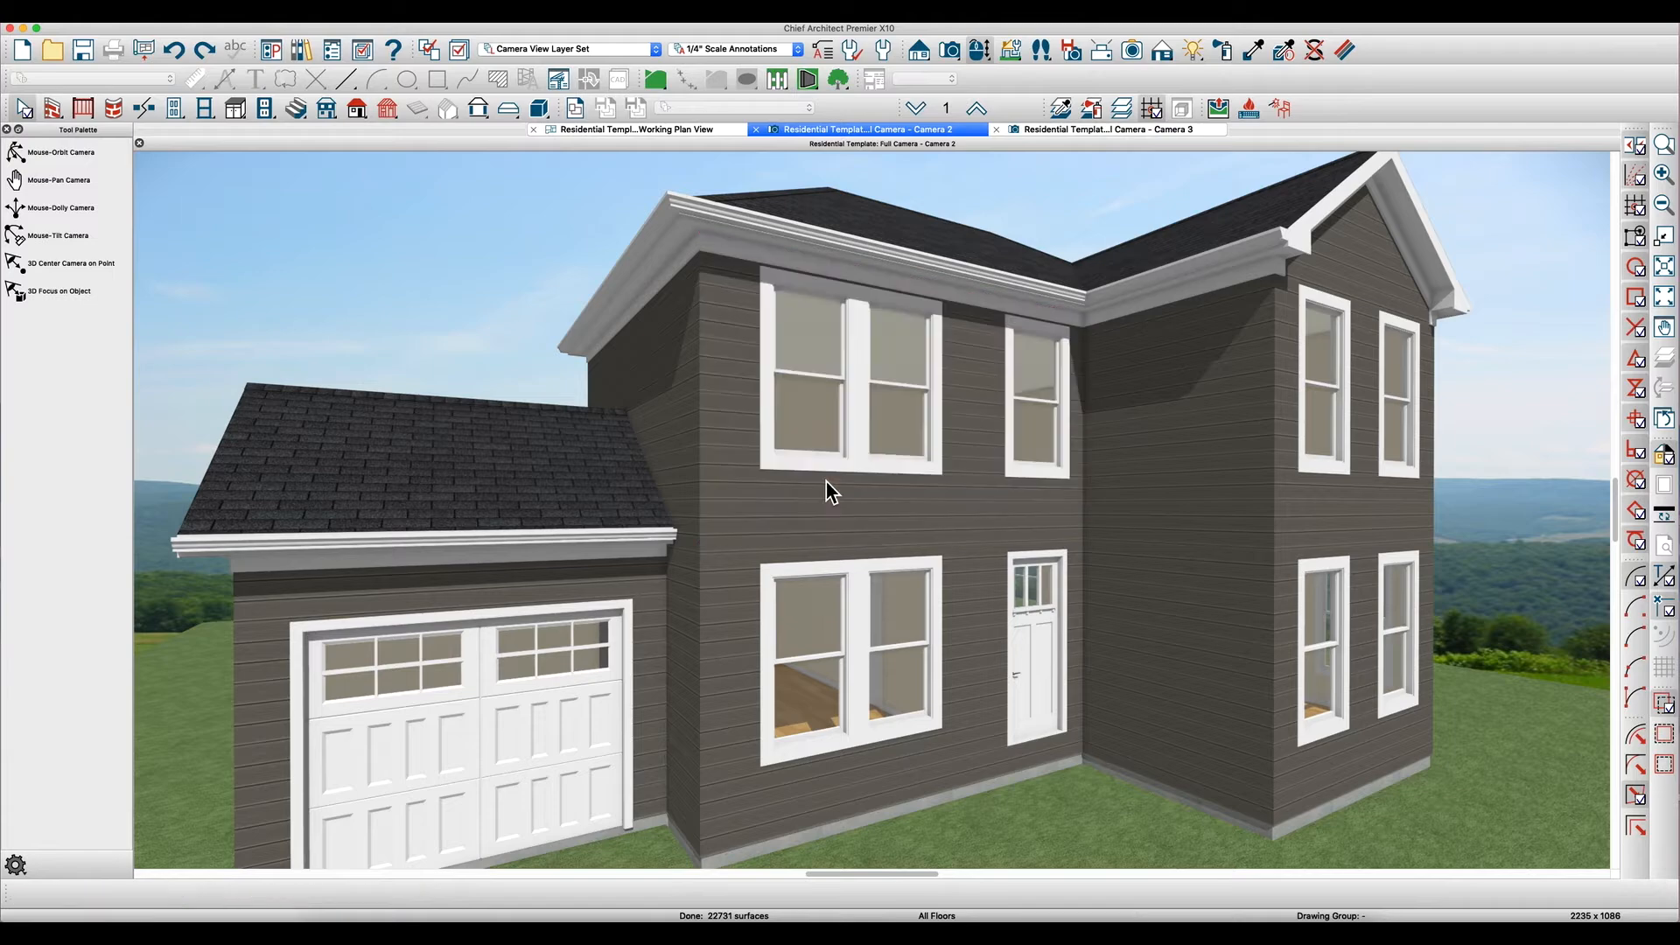
- Open the material settings of the window defaults
key("super+d")
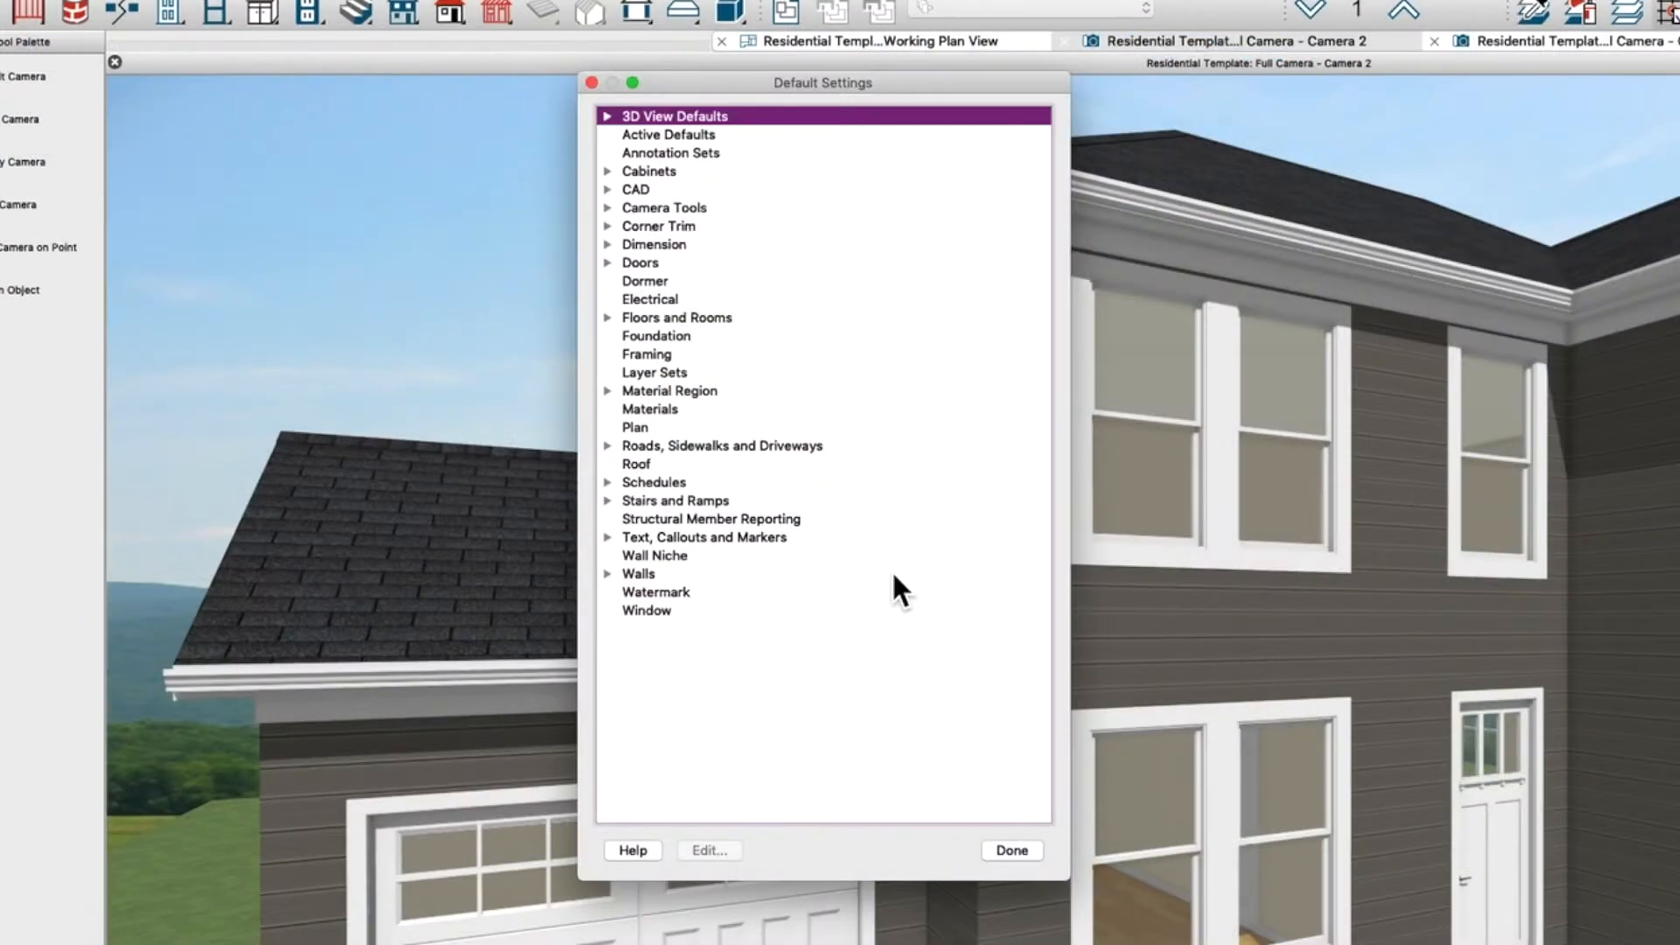
double_click(663, 616)
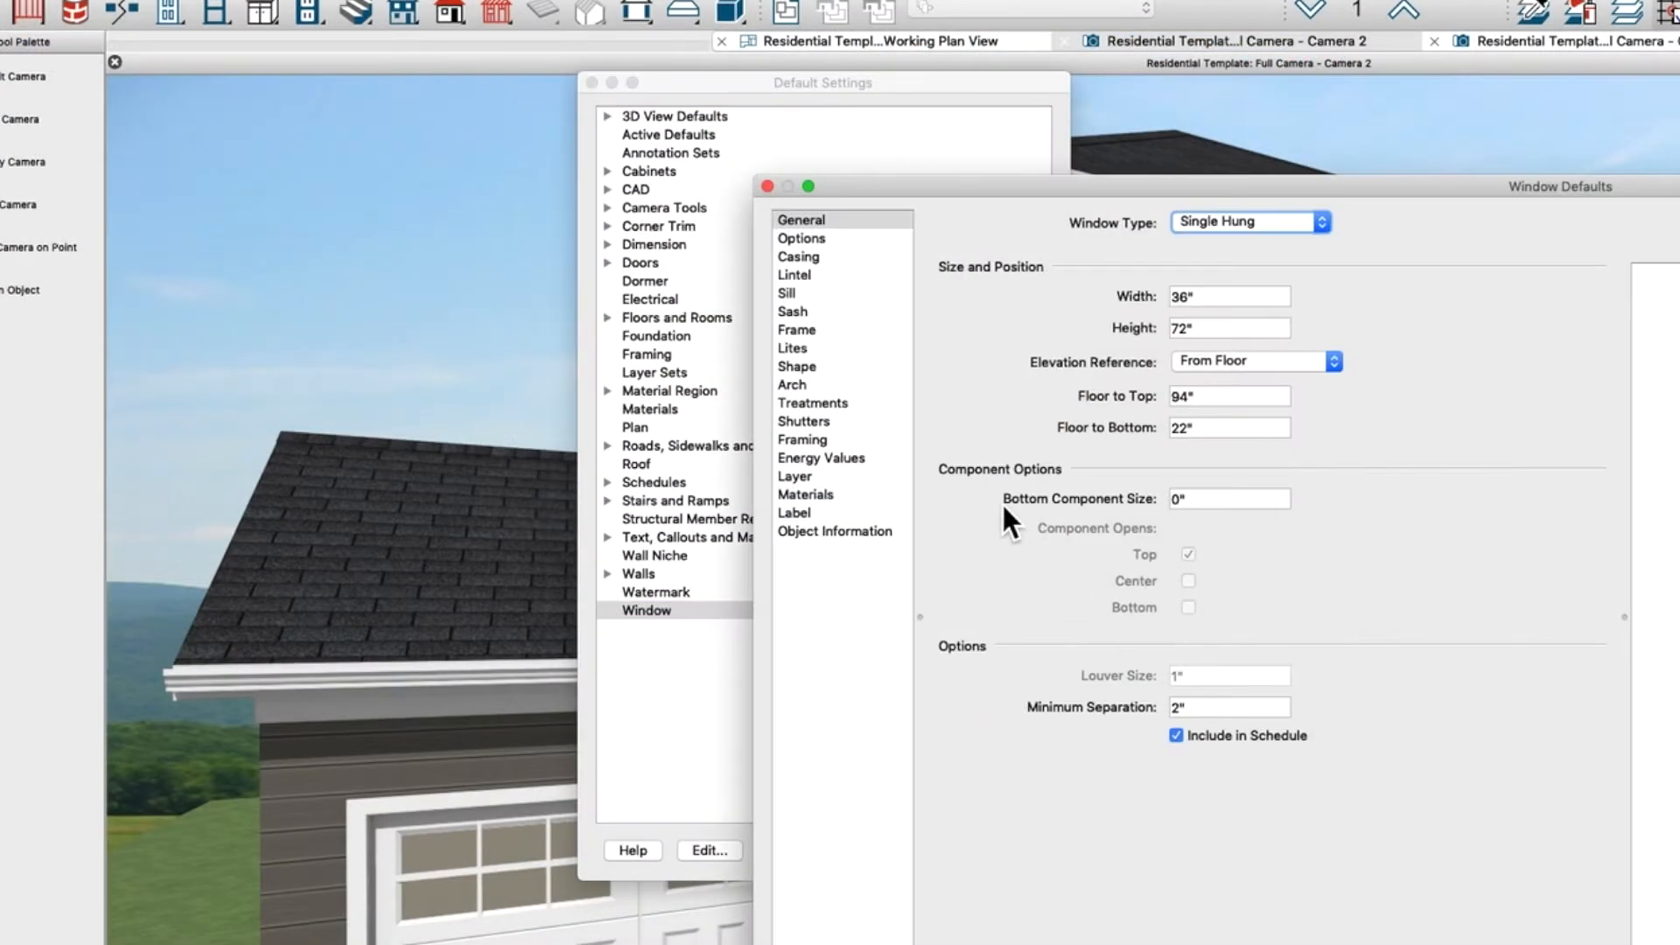
left_click(814, 495)
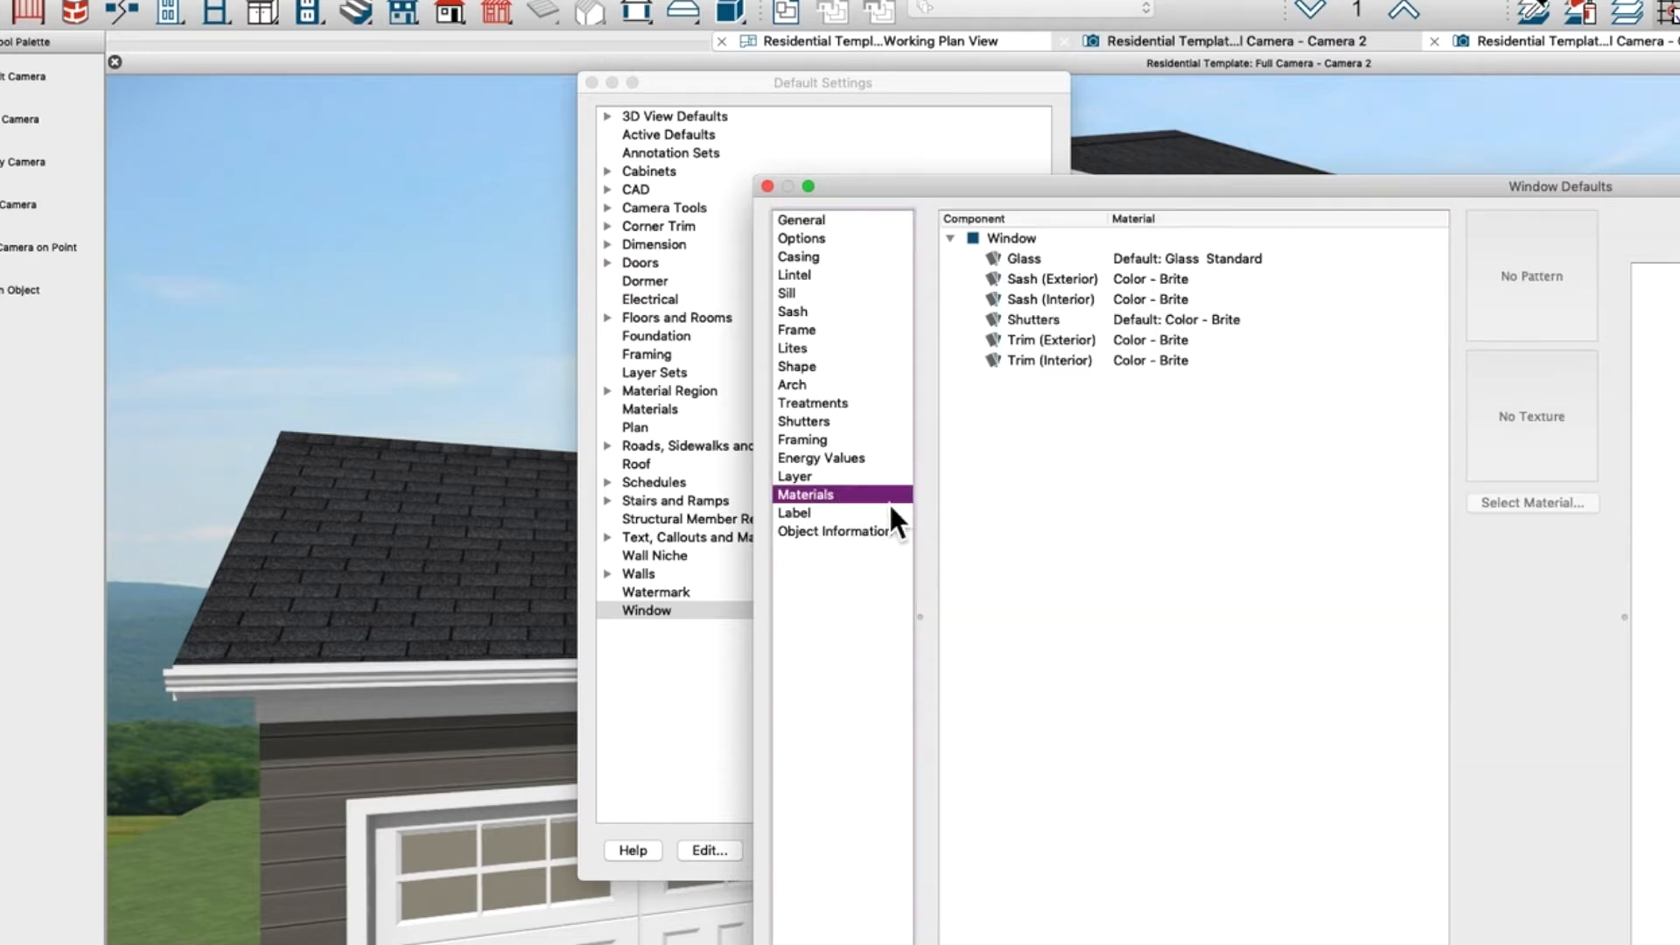
- Examine the default materials assigned to the window's exterior and interior sash, shutters and trim
left_click(1058, 280)
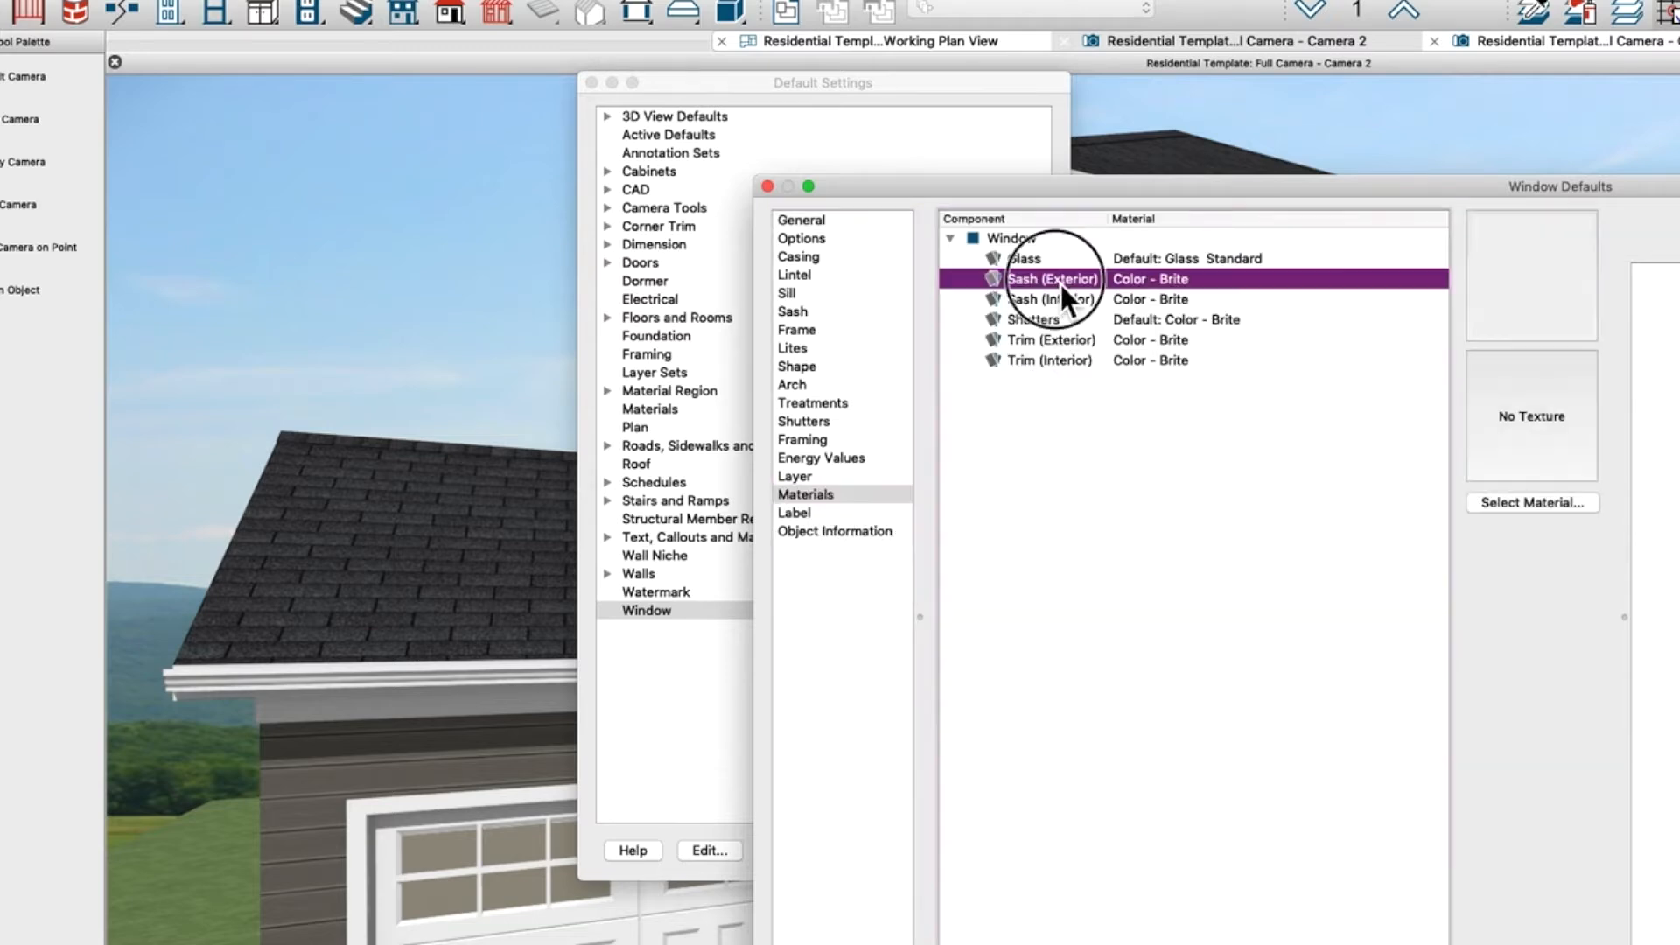
left_click(1140, 299)
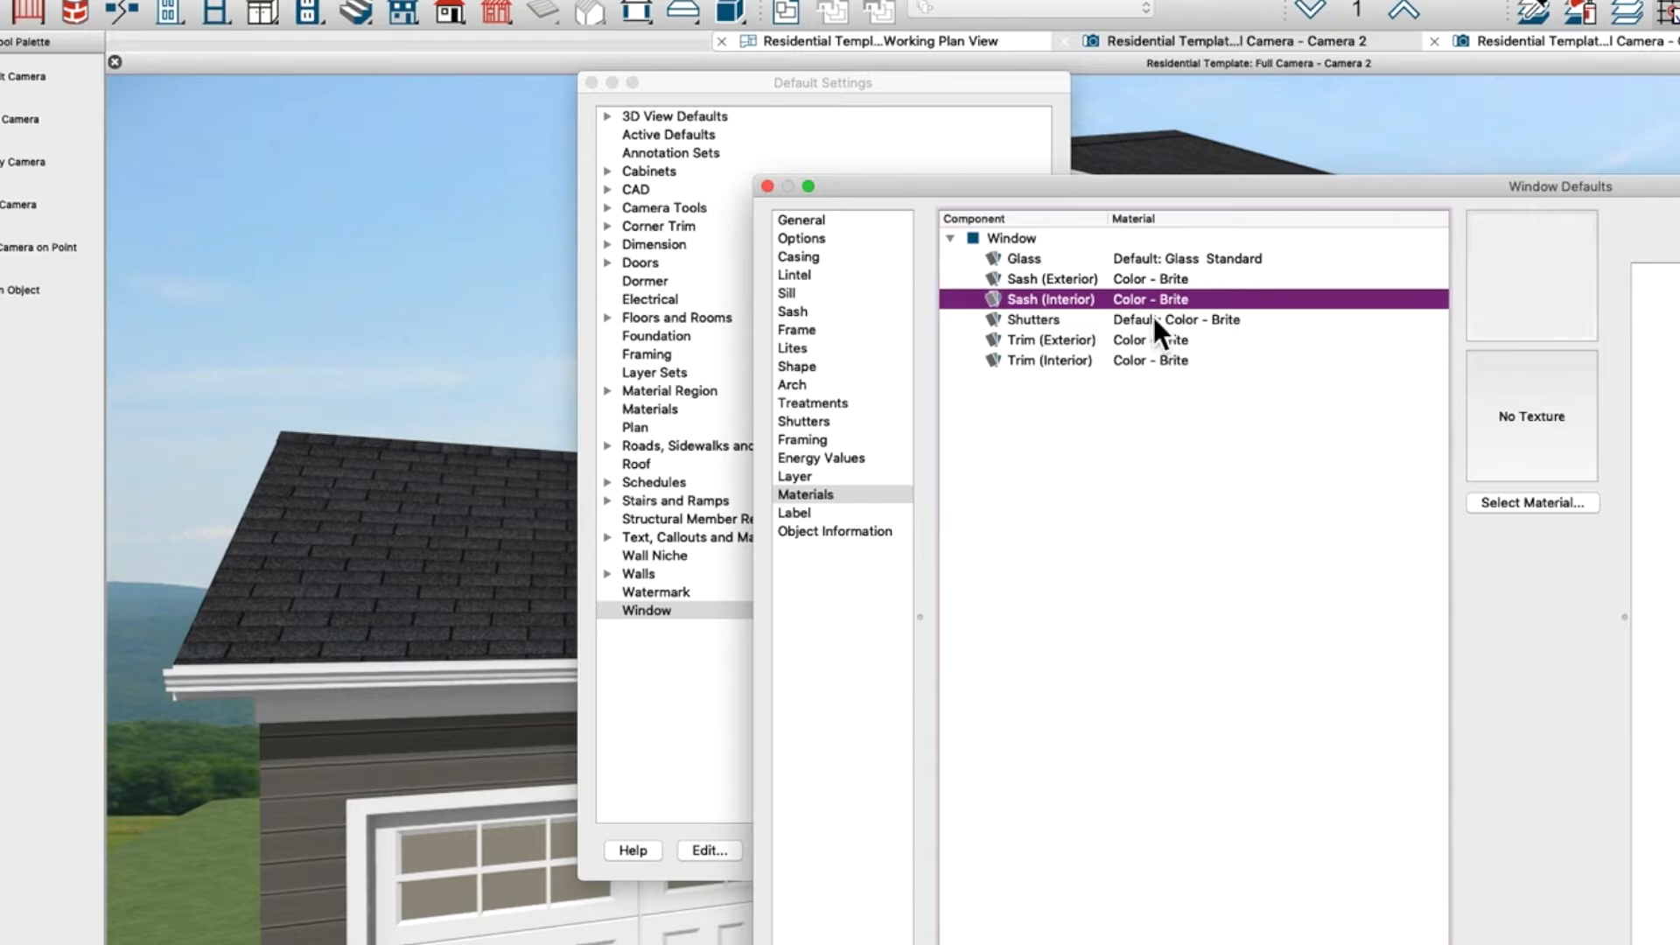
left_click(1153, 319)
left_click(1160, 340)
left_click(1162, 360)
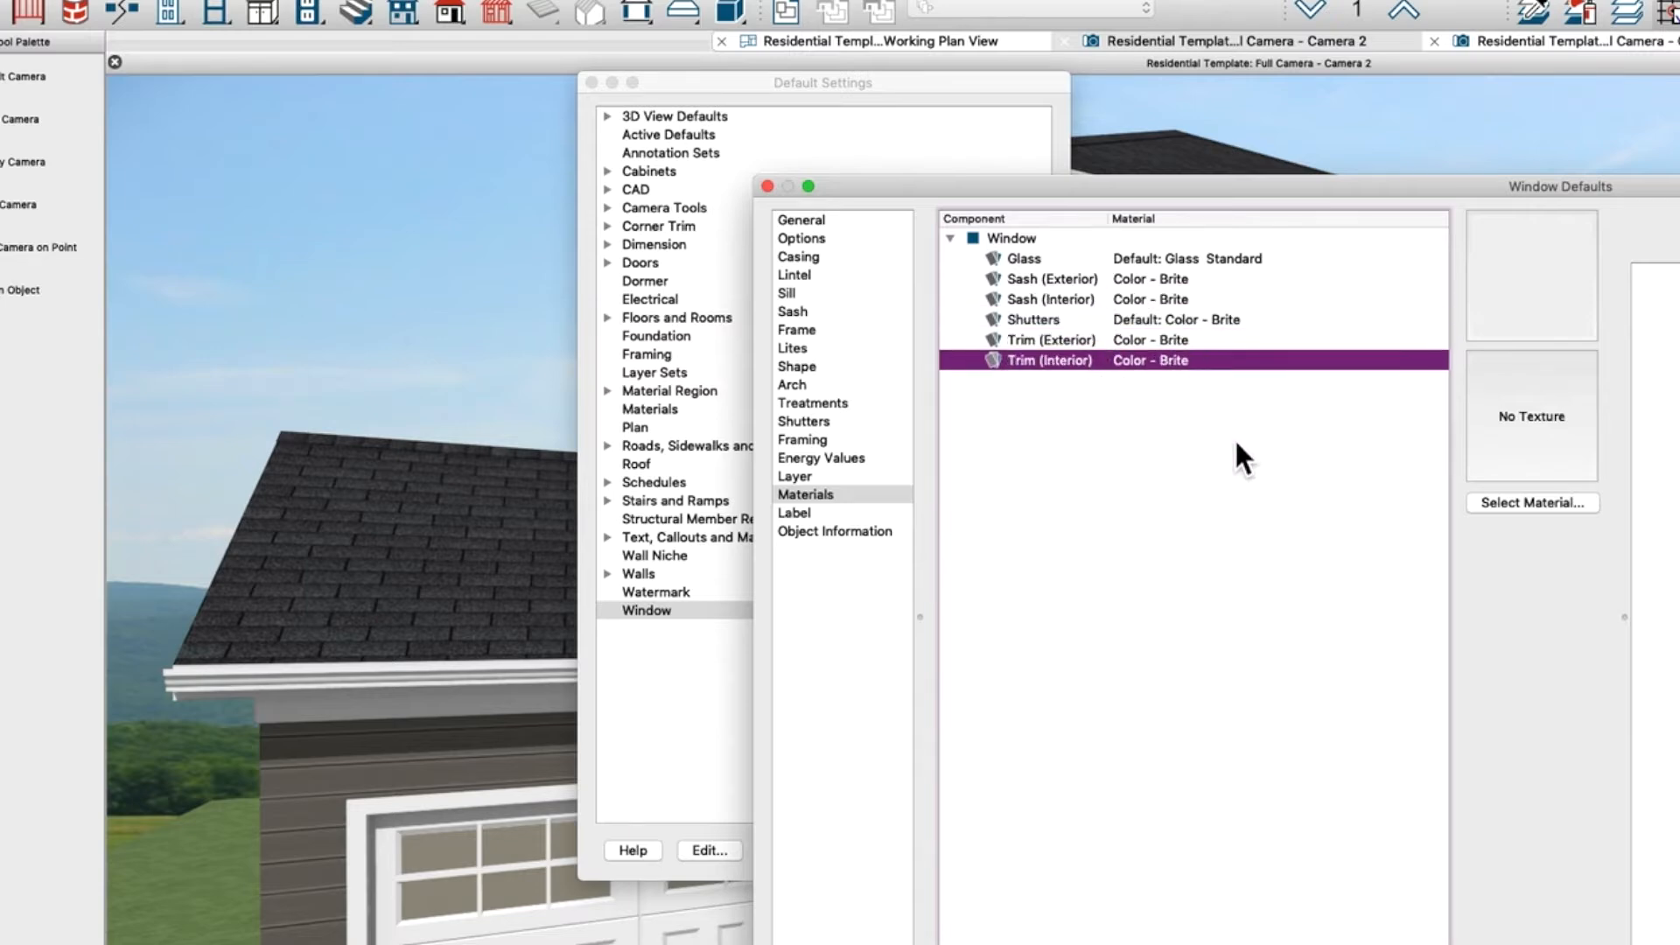
left_click(1054, 280)
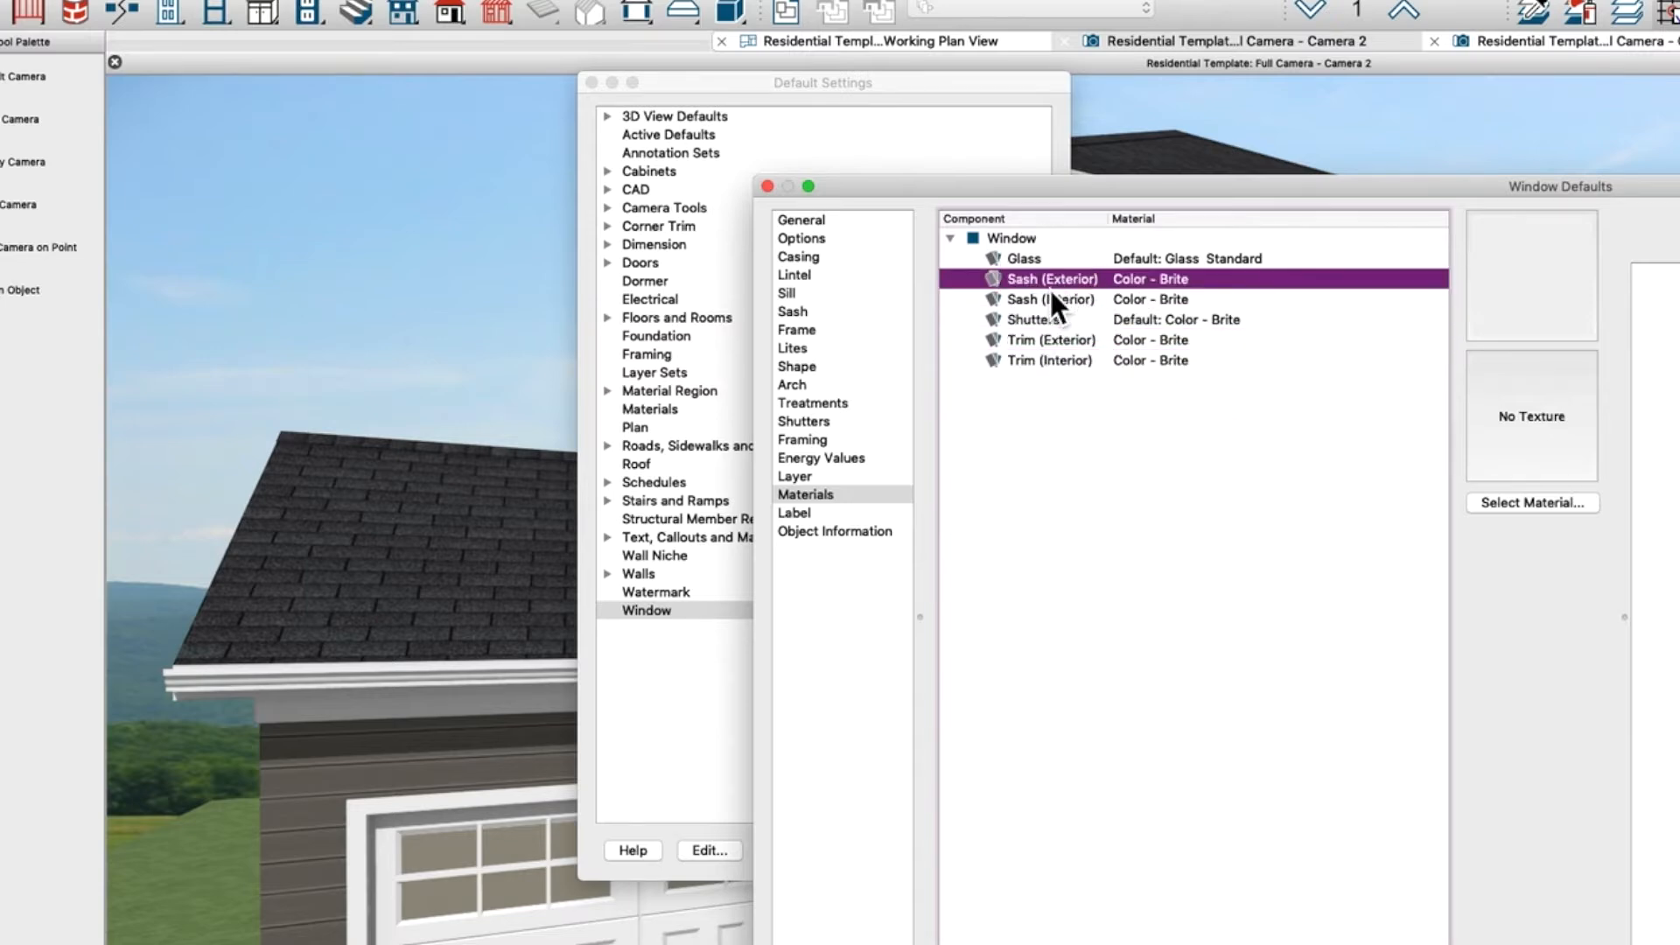
left_click(1051, 300)
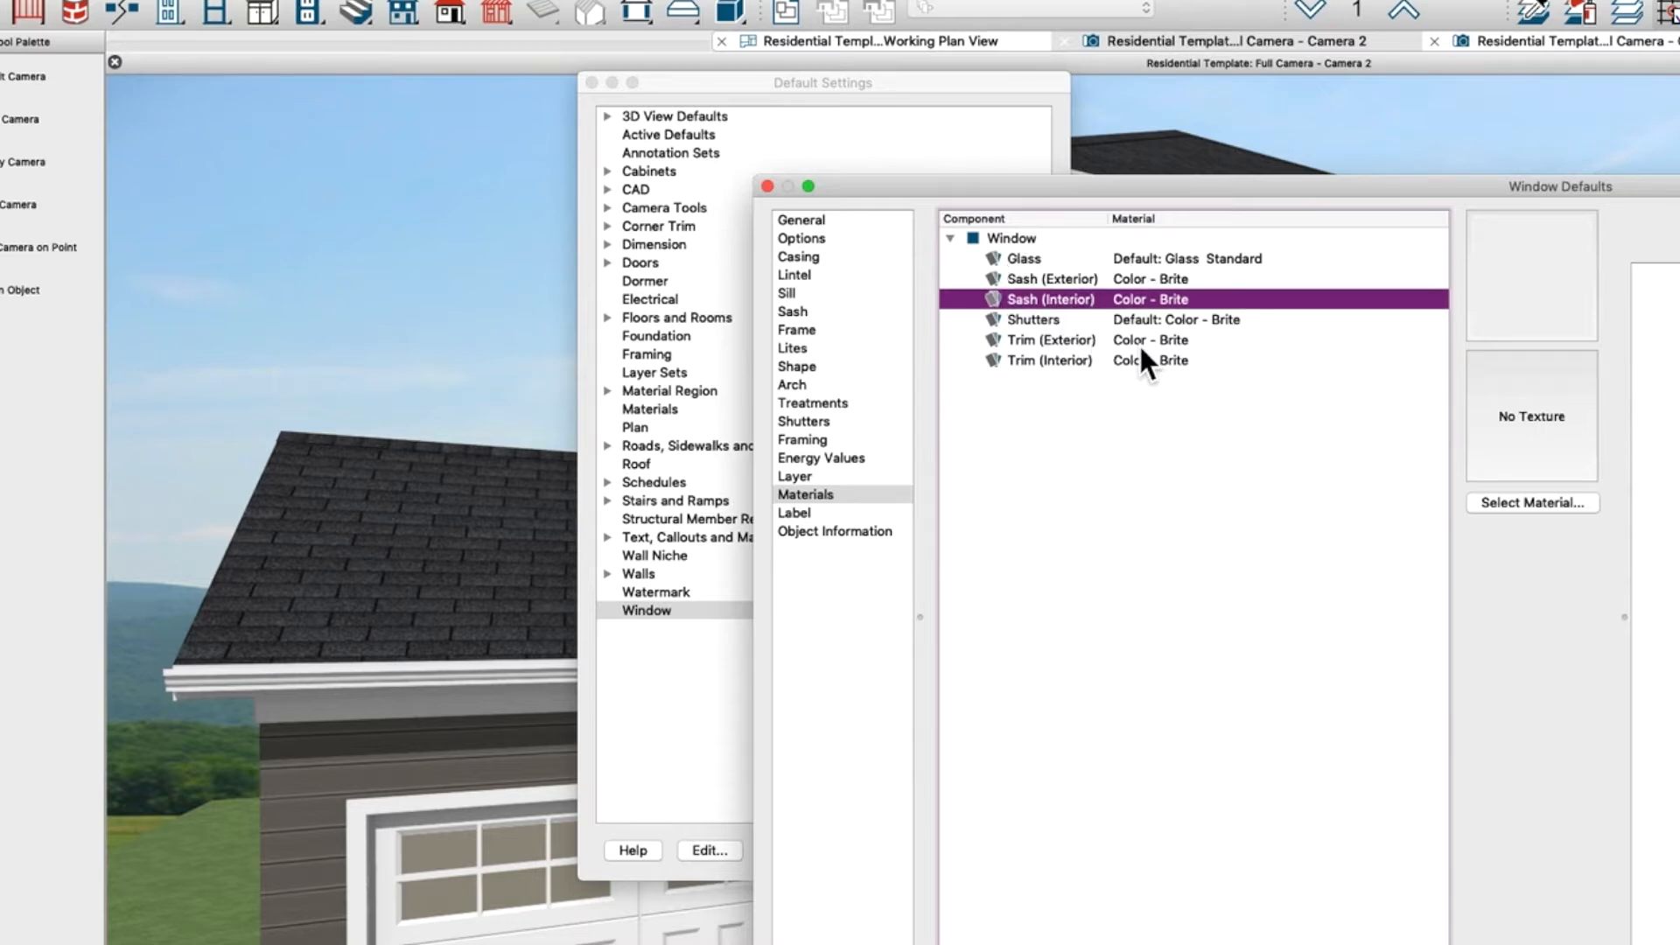
left_click(1085, 279)
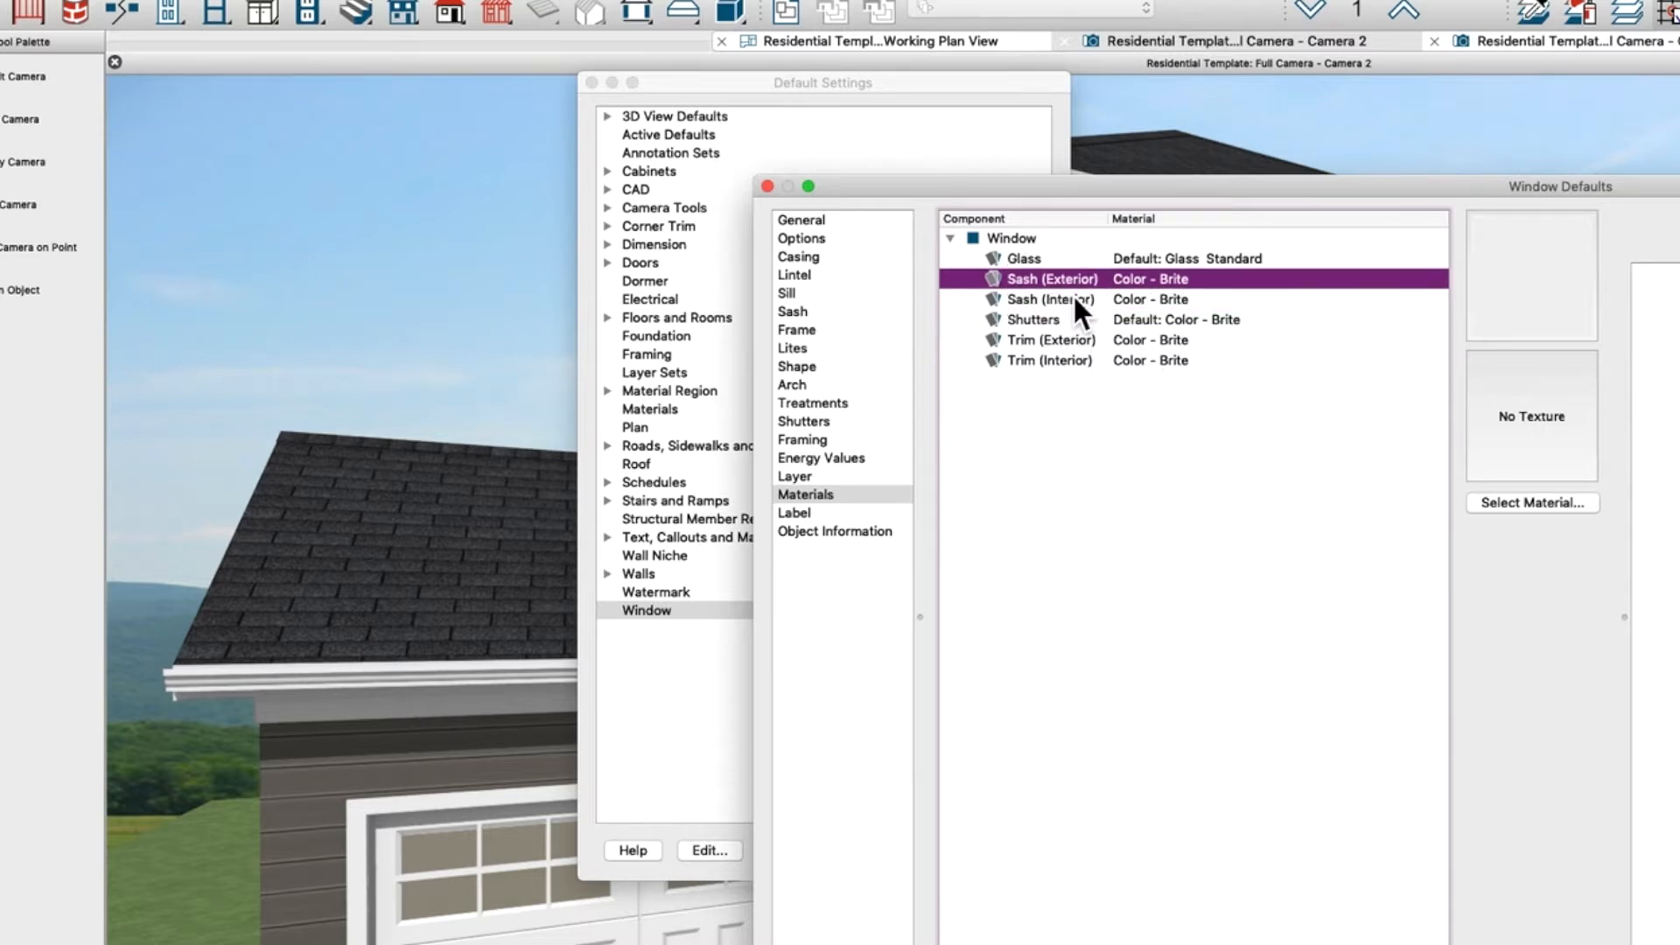
left_click(1072, 298)
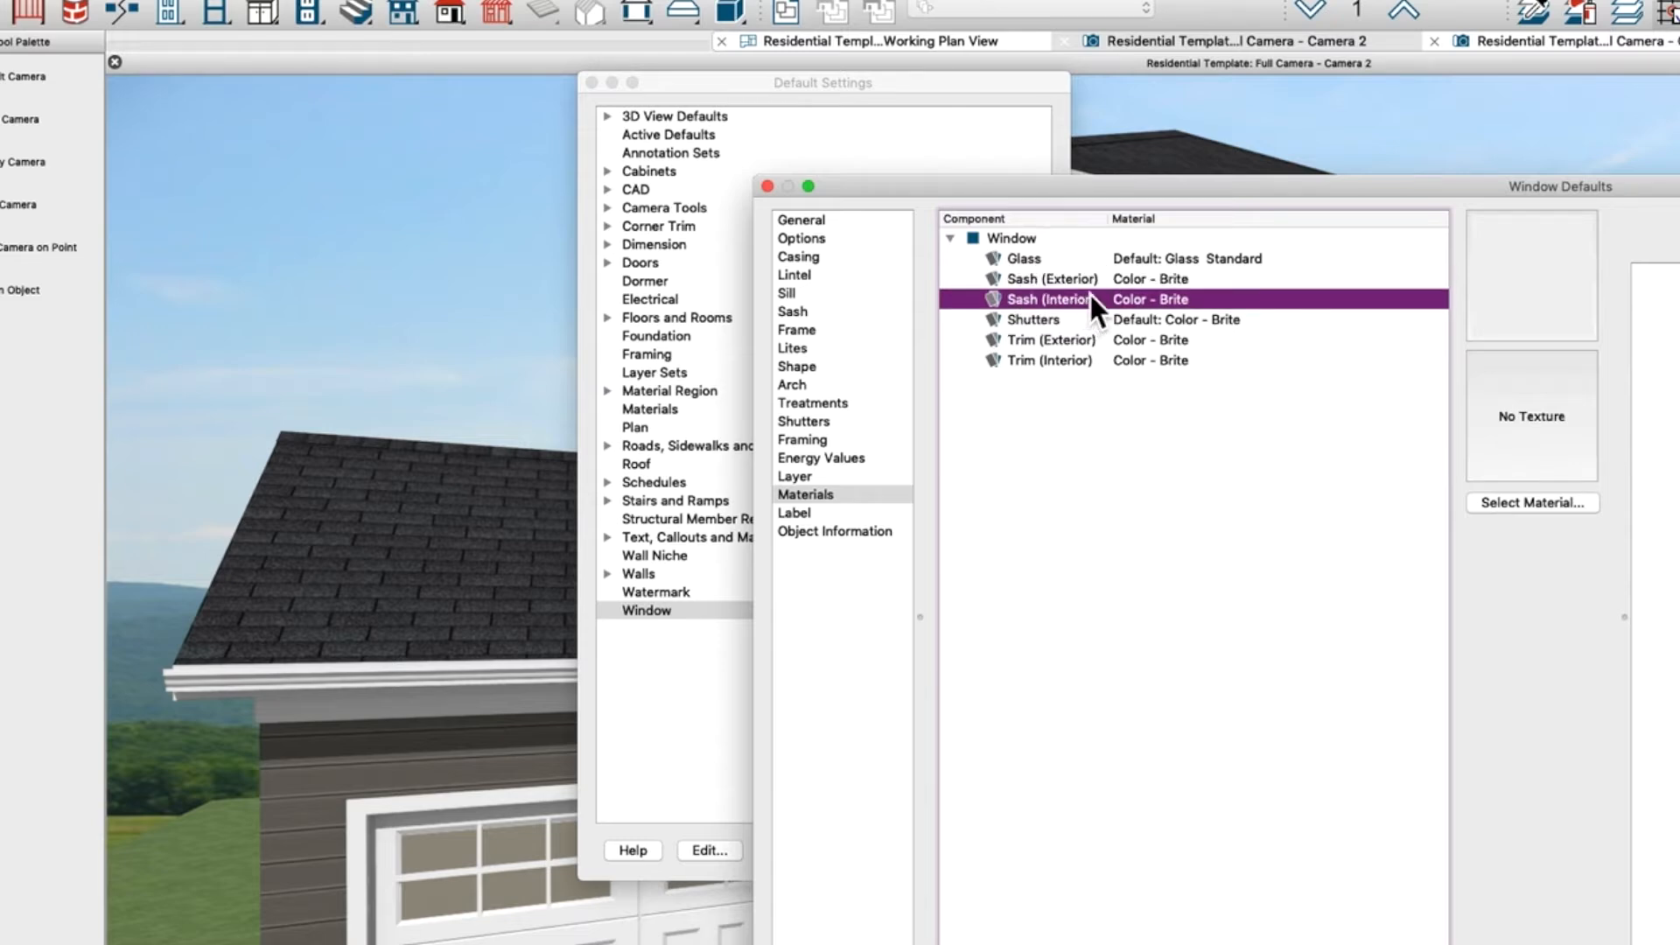
- Create a copy of the plan material Color - Brite for the window's exterior sash
left_click(1087, 259)
left_click(1085, 279)
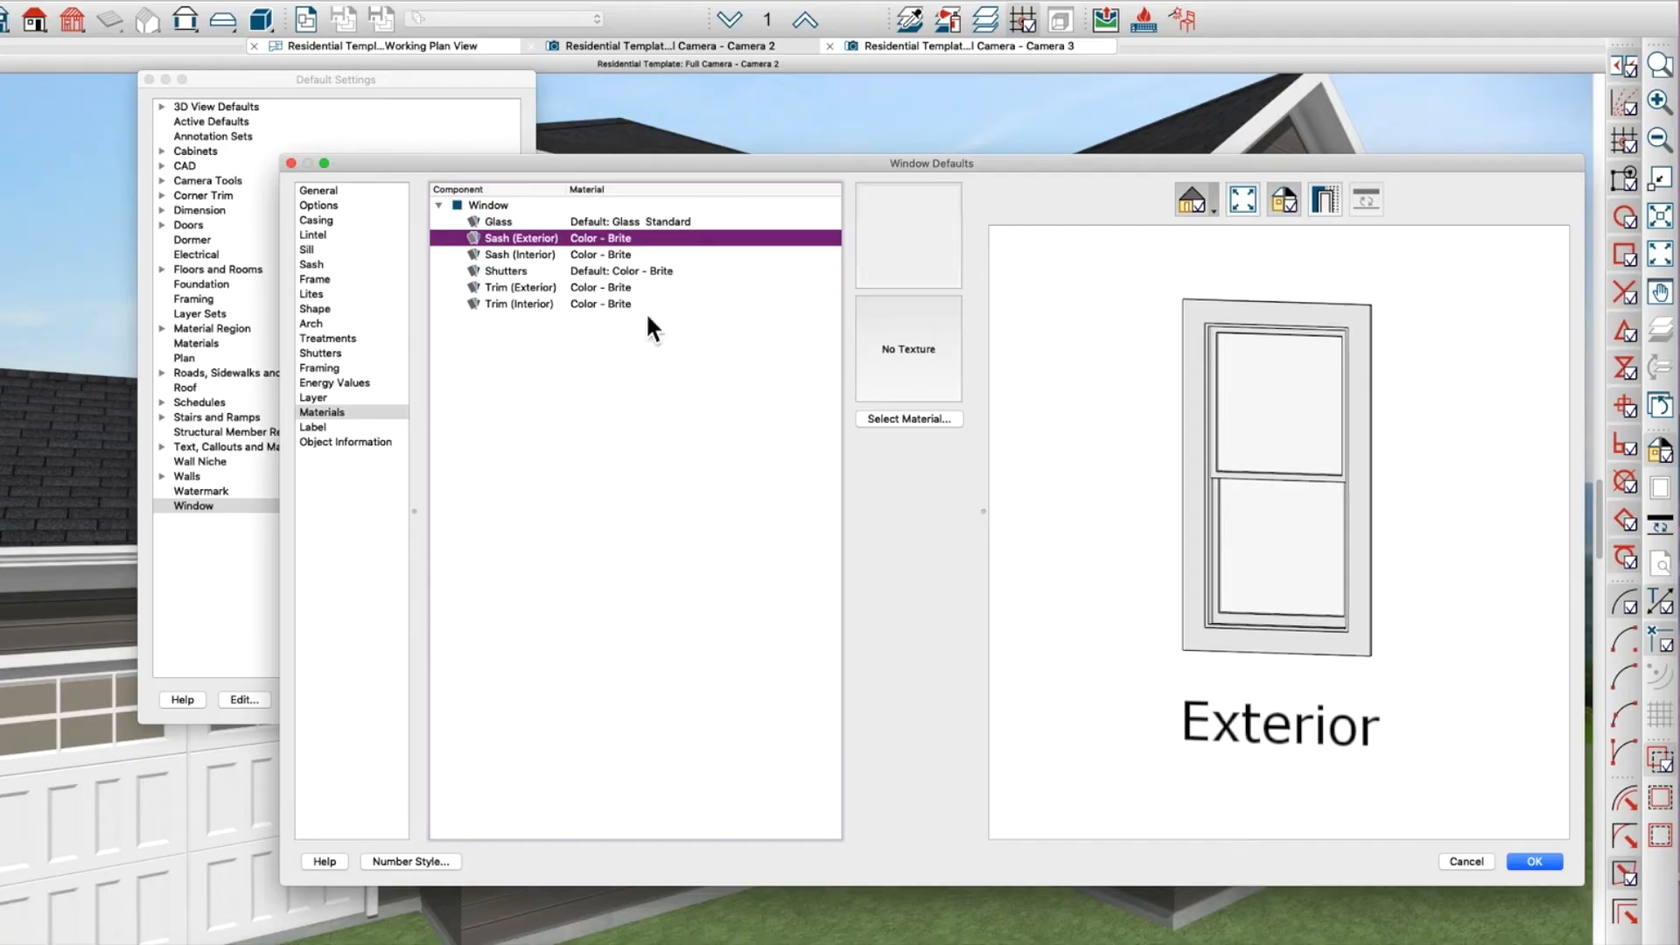
left_click(885, 419)
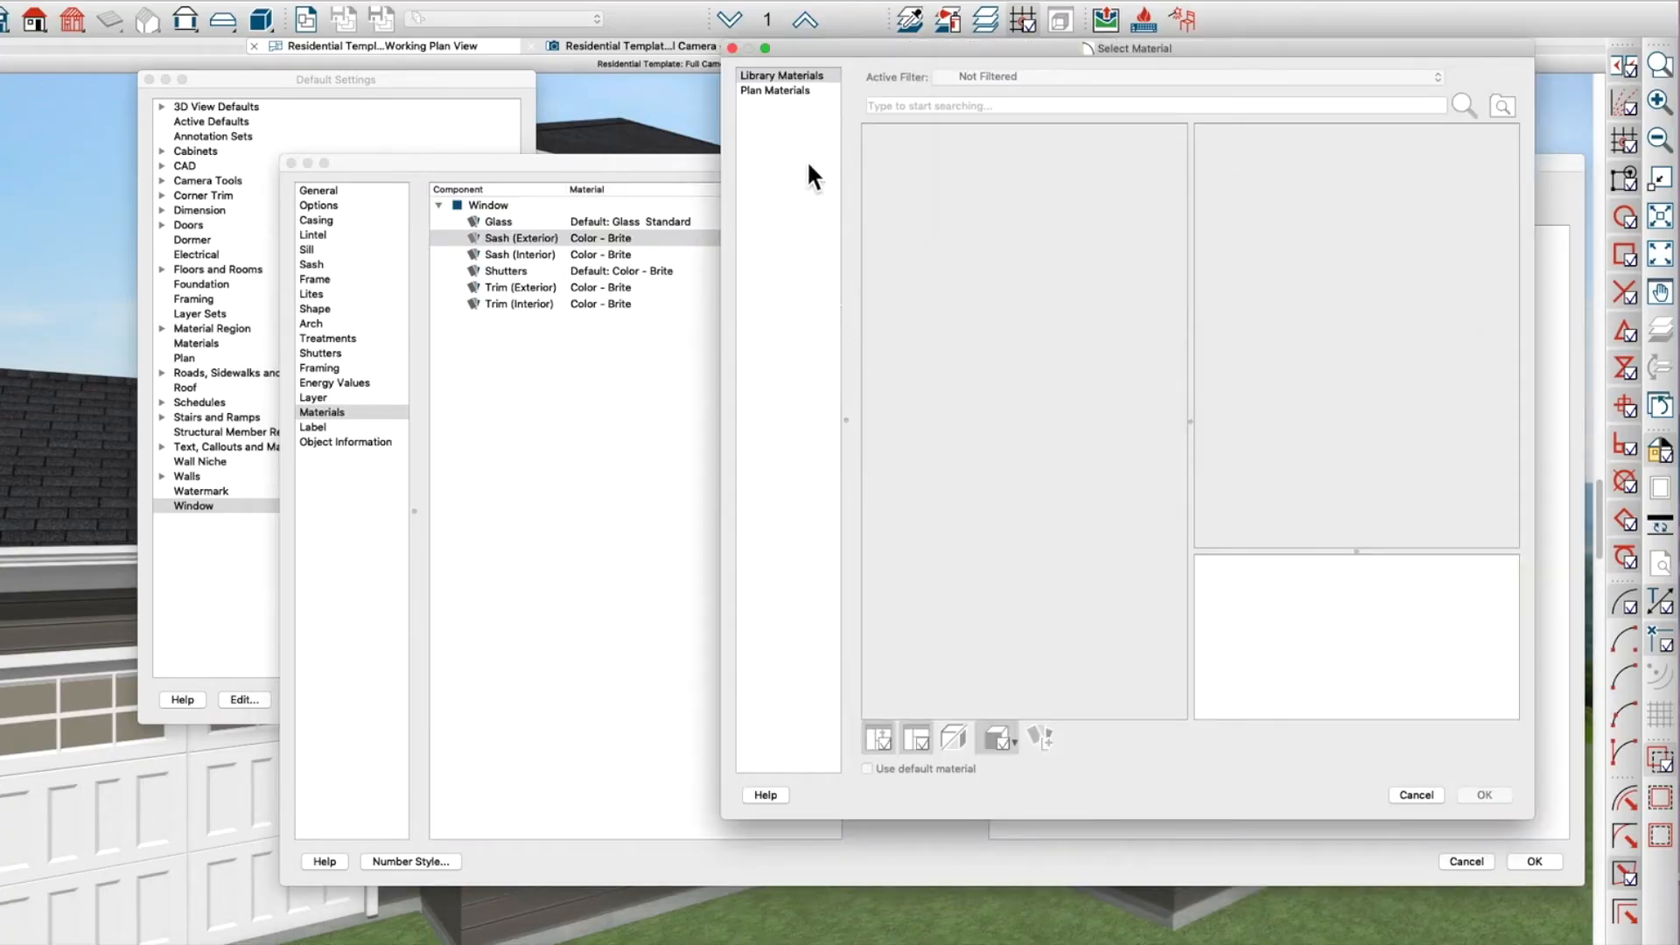
left_click(796, 93)
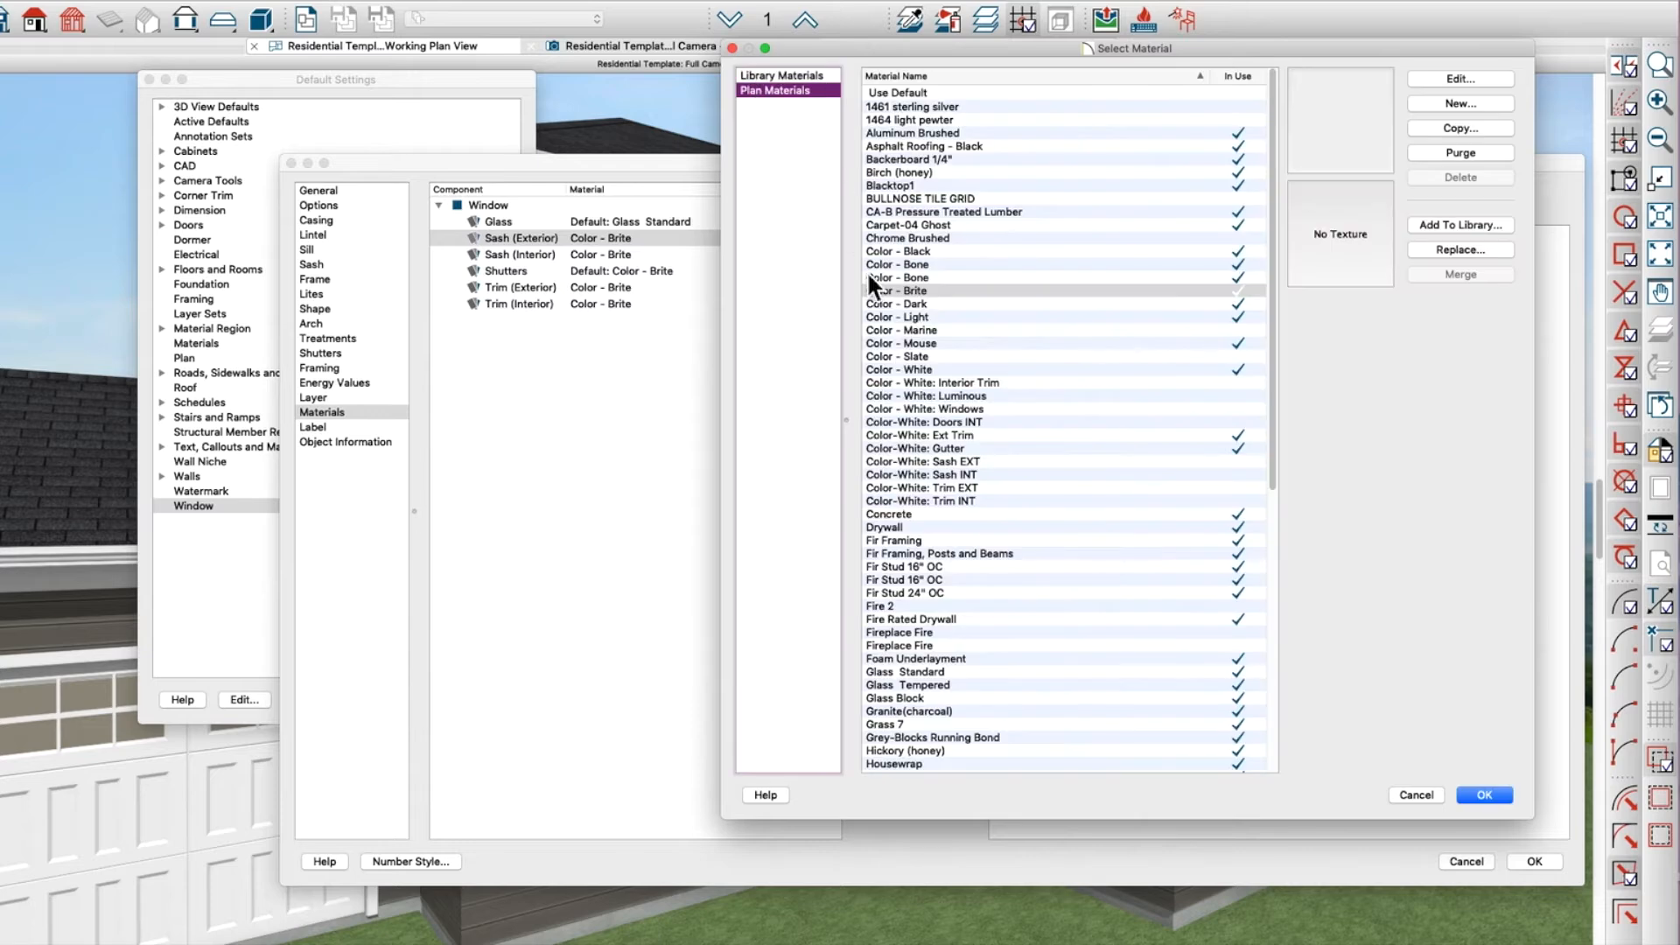
left_click(912, 293)
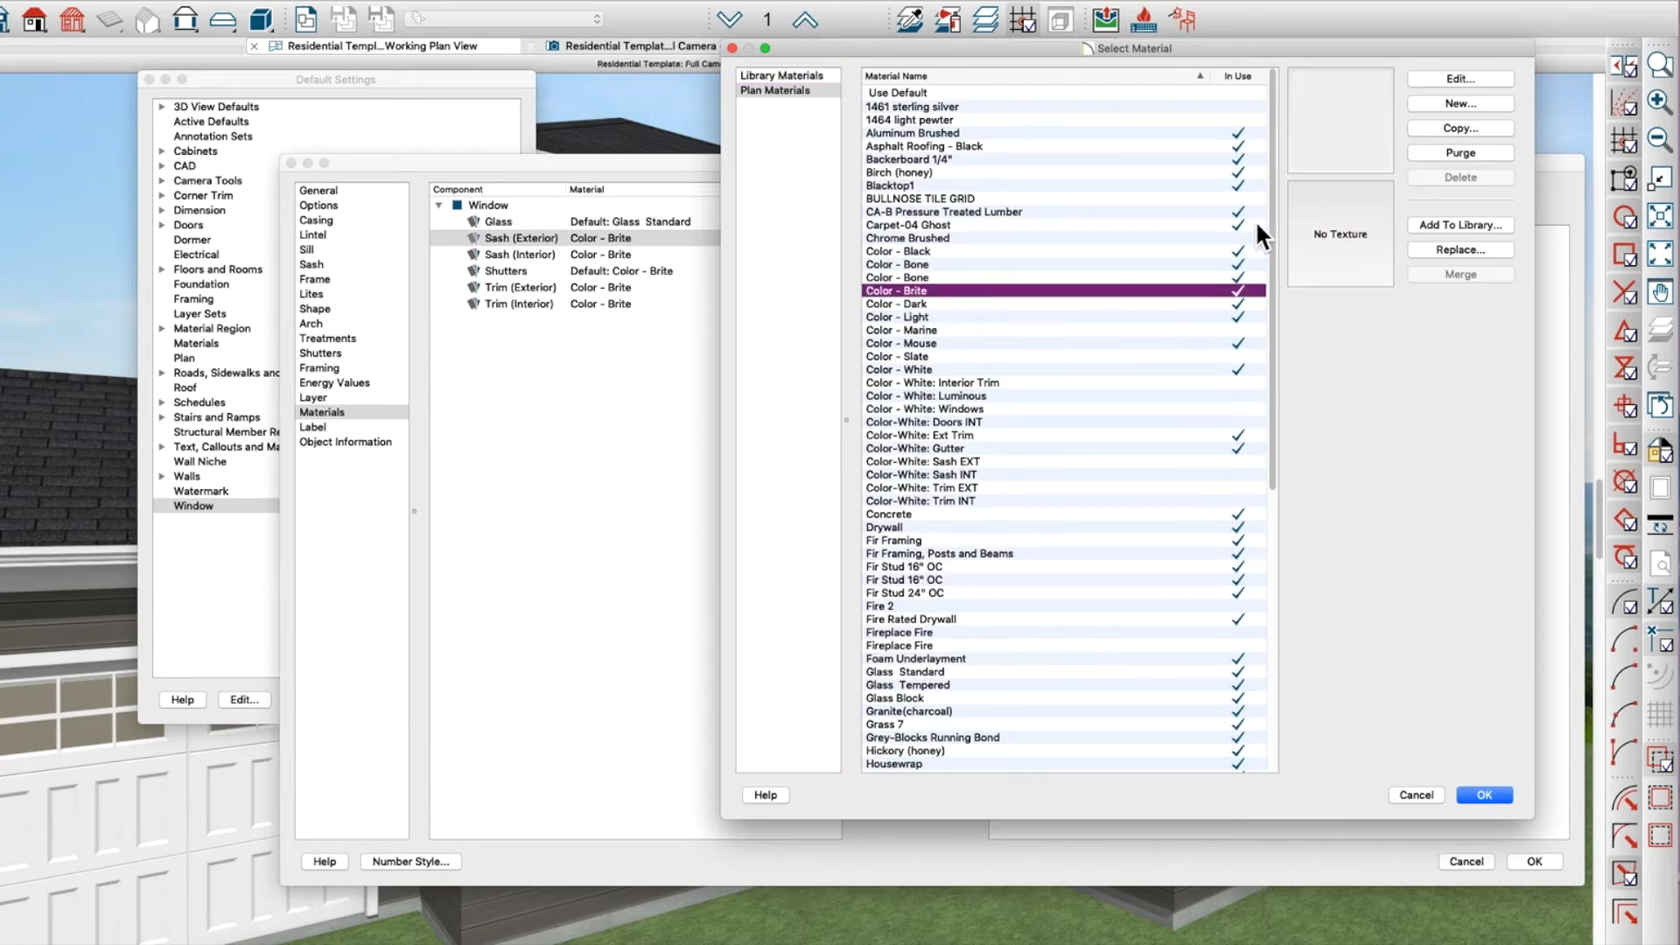
left_click(1453, 131)
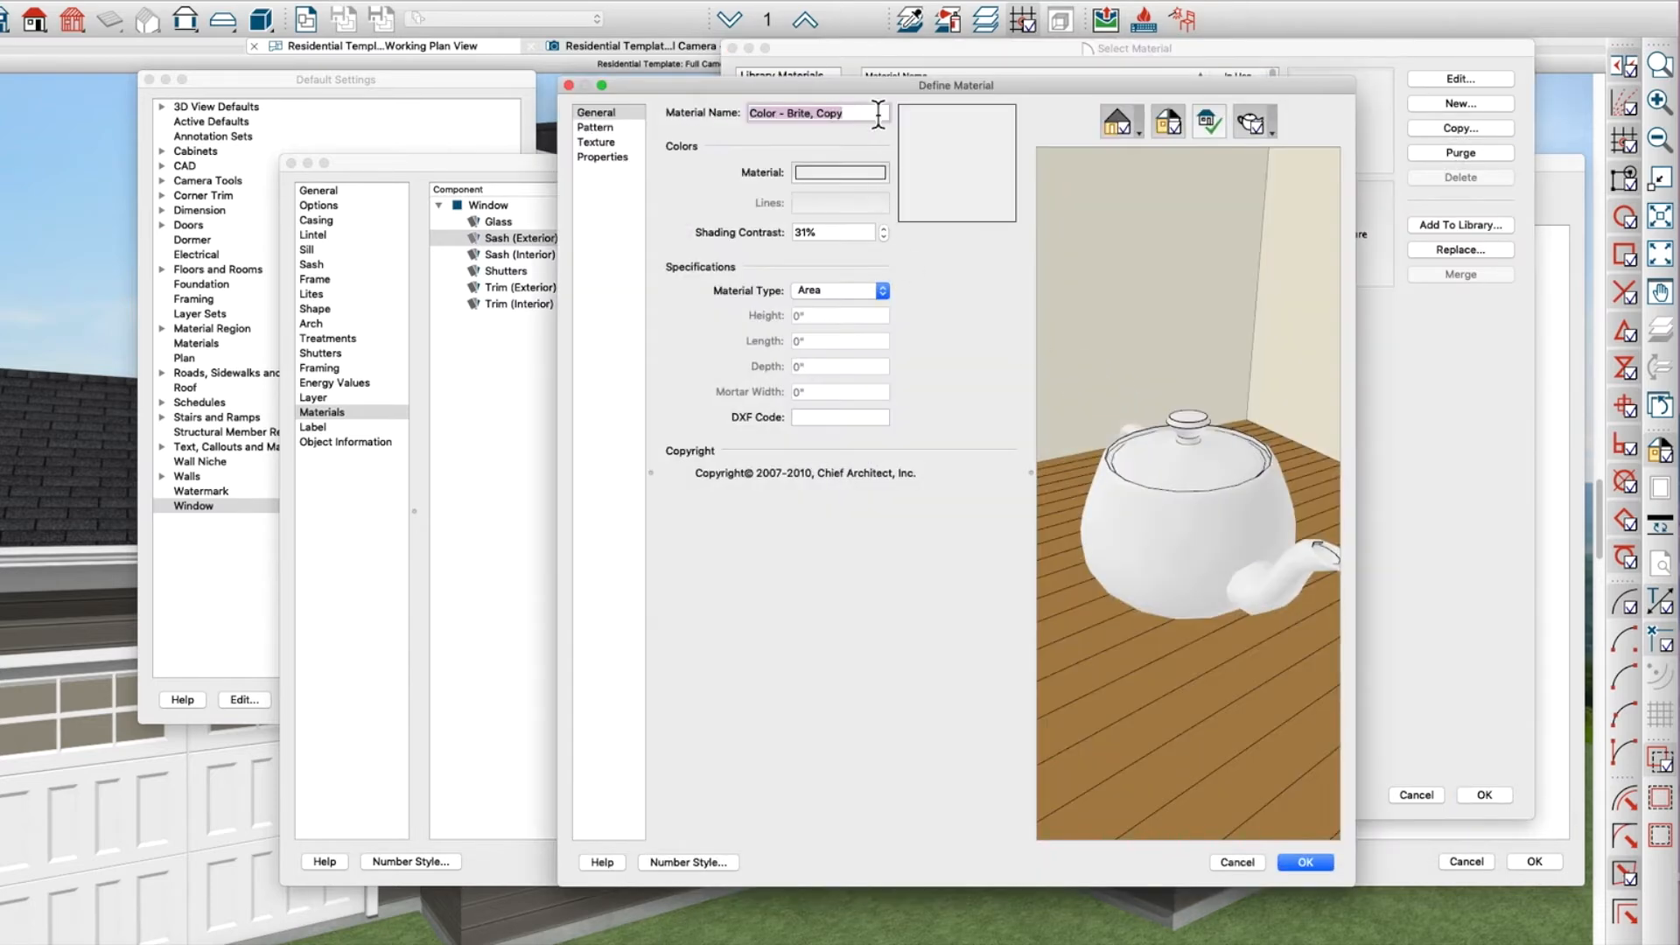
- Name the copied material Color-White: Sash EXT and assign it to the window's exterior sash
left_click(875, 113)
key("BackSpace")
key("BackSpace")
key("BackSpace")
key("BackSpace")
key("BackSpace")
key("BackSpace")
key("BackSpace")
key("BackSpace")
key("BackSpace")
key("BackSpace")
key("BackSpace")
key("BackSpace")
key("BackSpace")
key("BackSpace")
type("-White: Sash EXT")
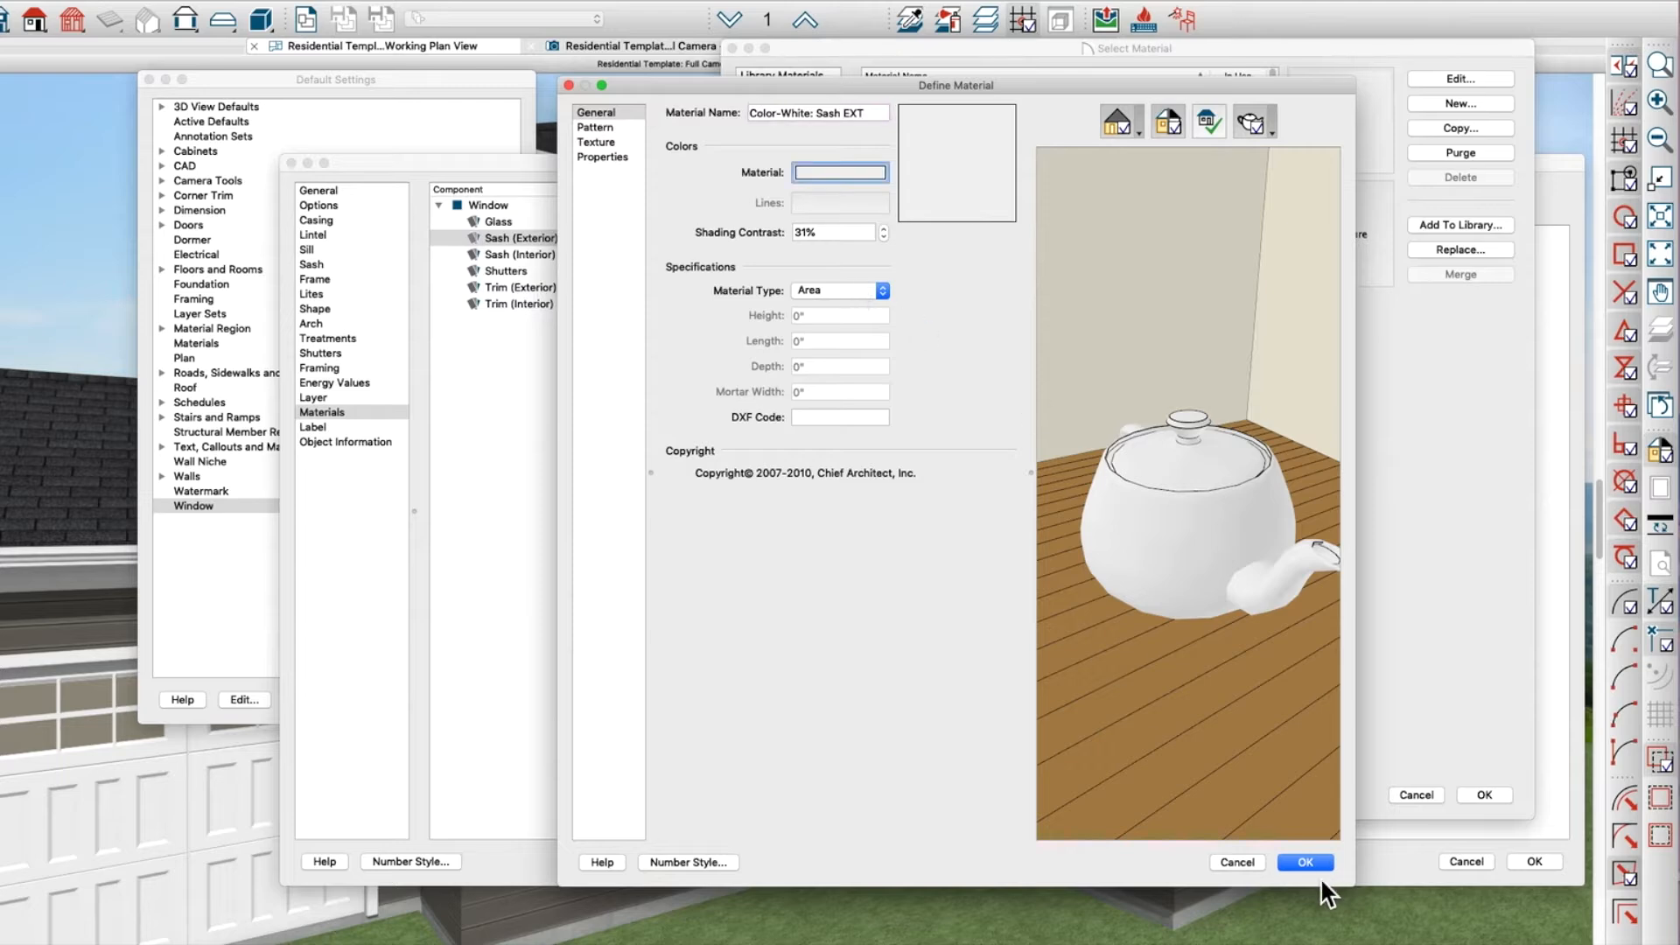
left_click(1306, 862)
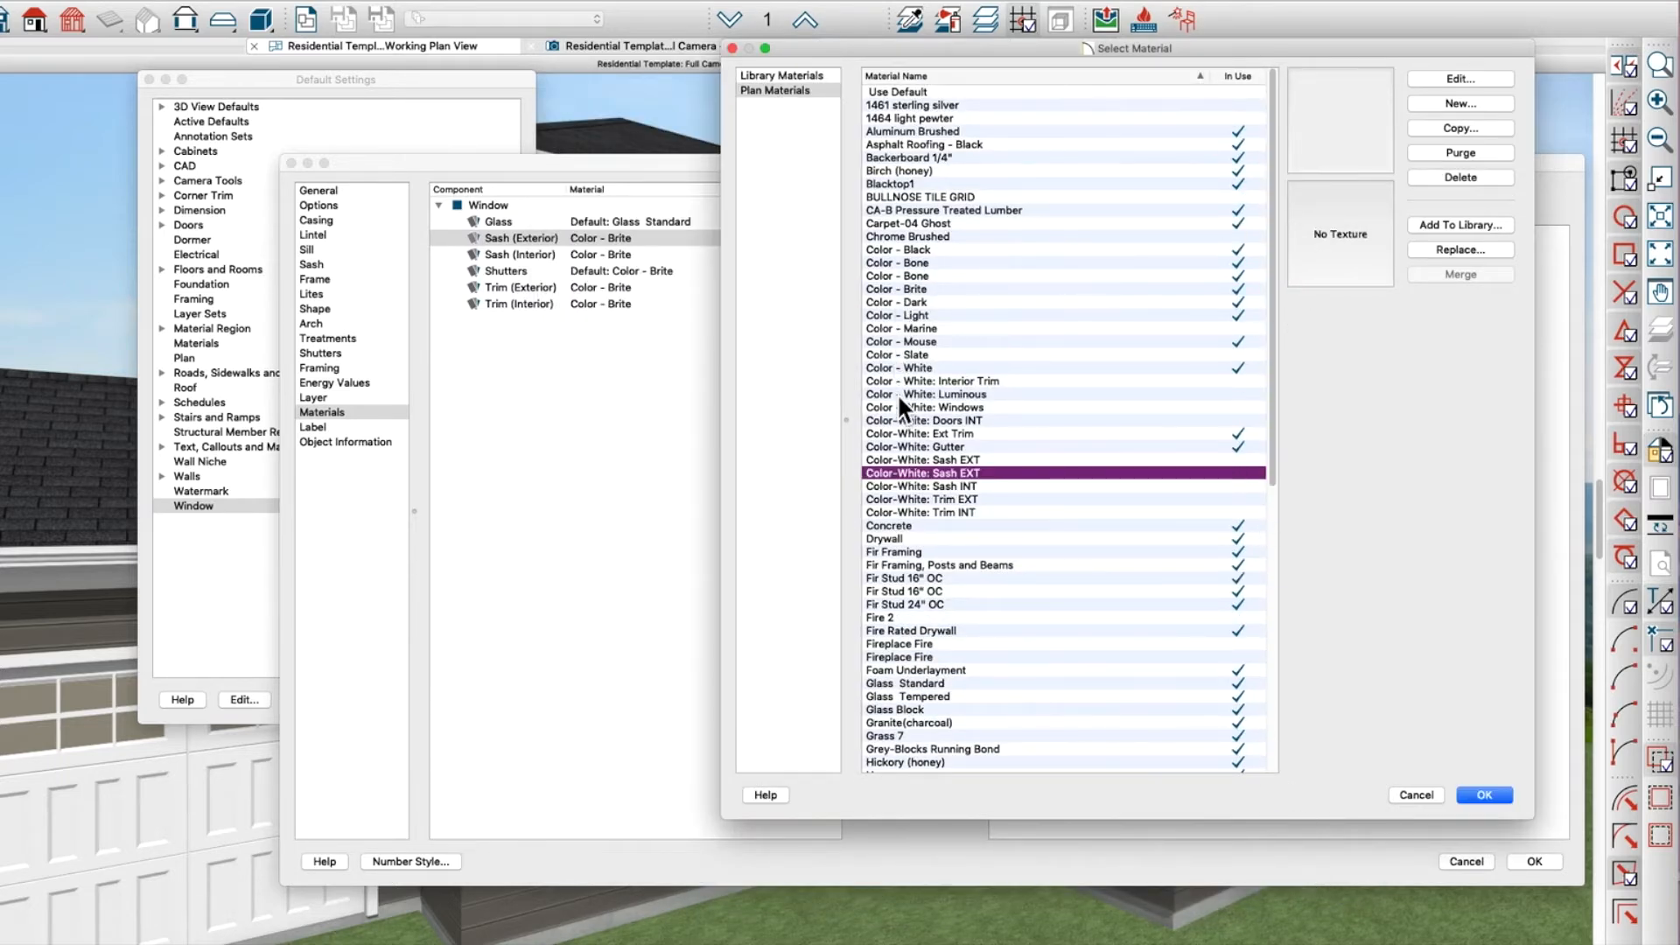
left_click(1483, 796)
- Assign the plan material Color-White: Sash INT to the window's interior sash
left_click(623, 254)
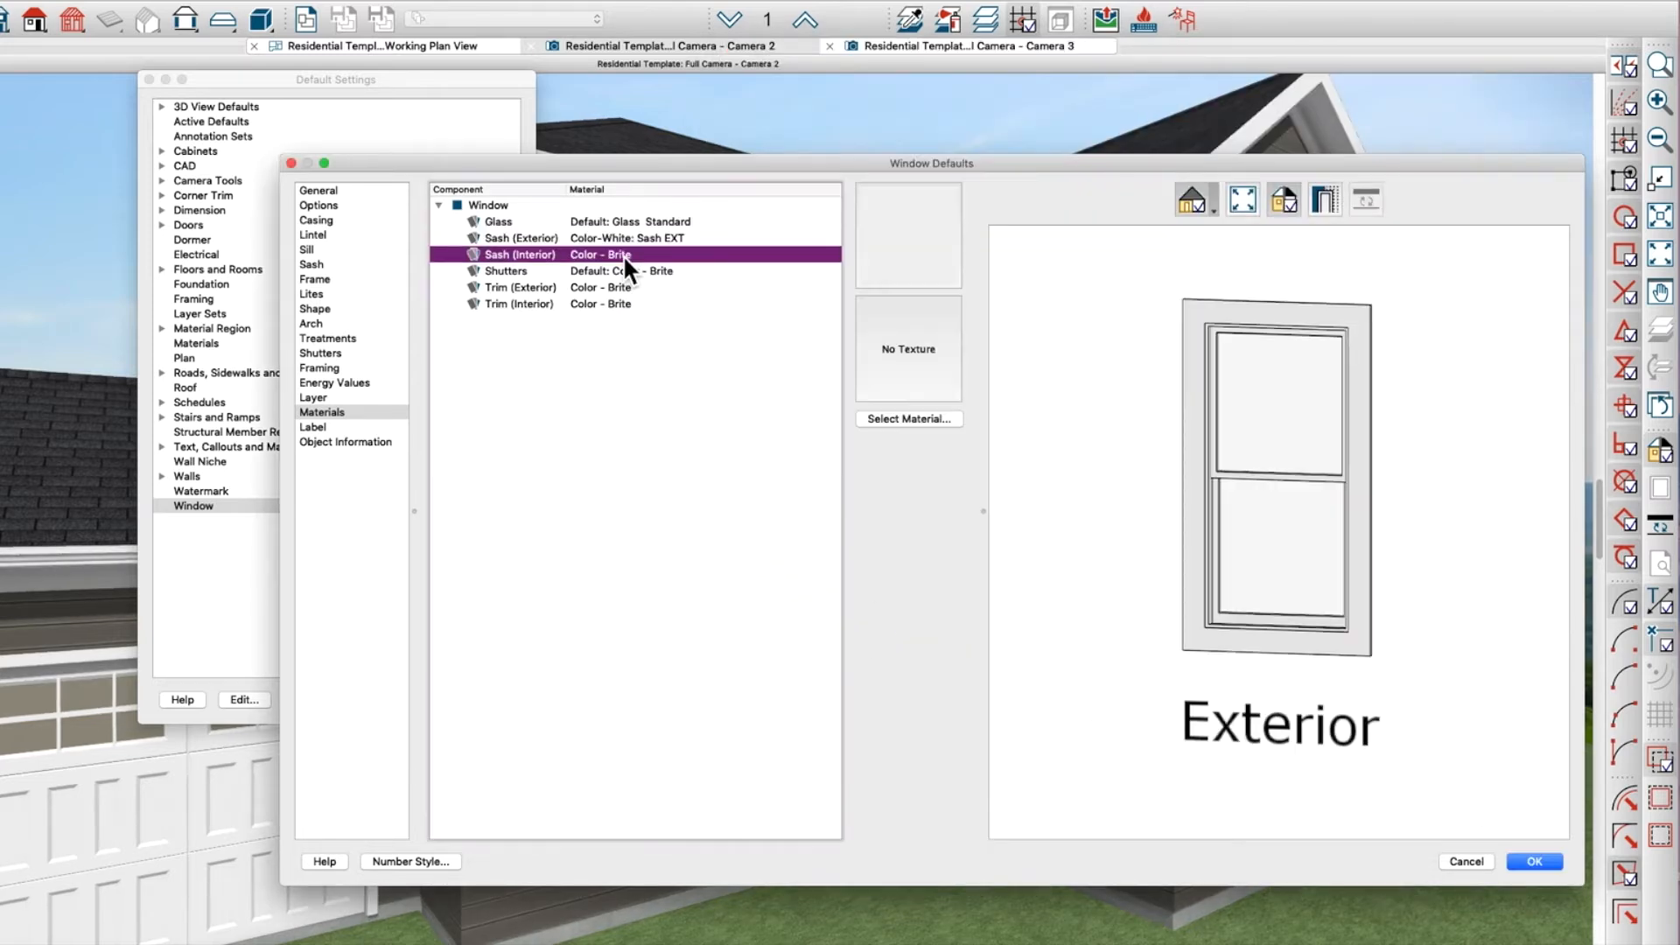
left_click(908, 420)
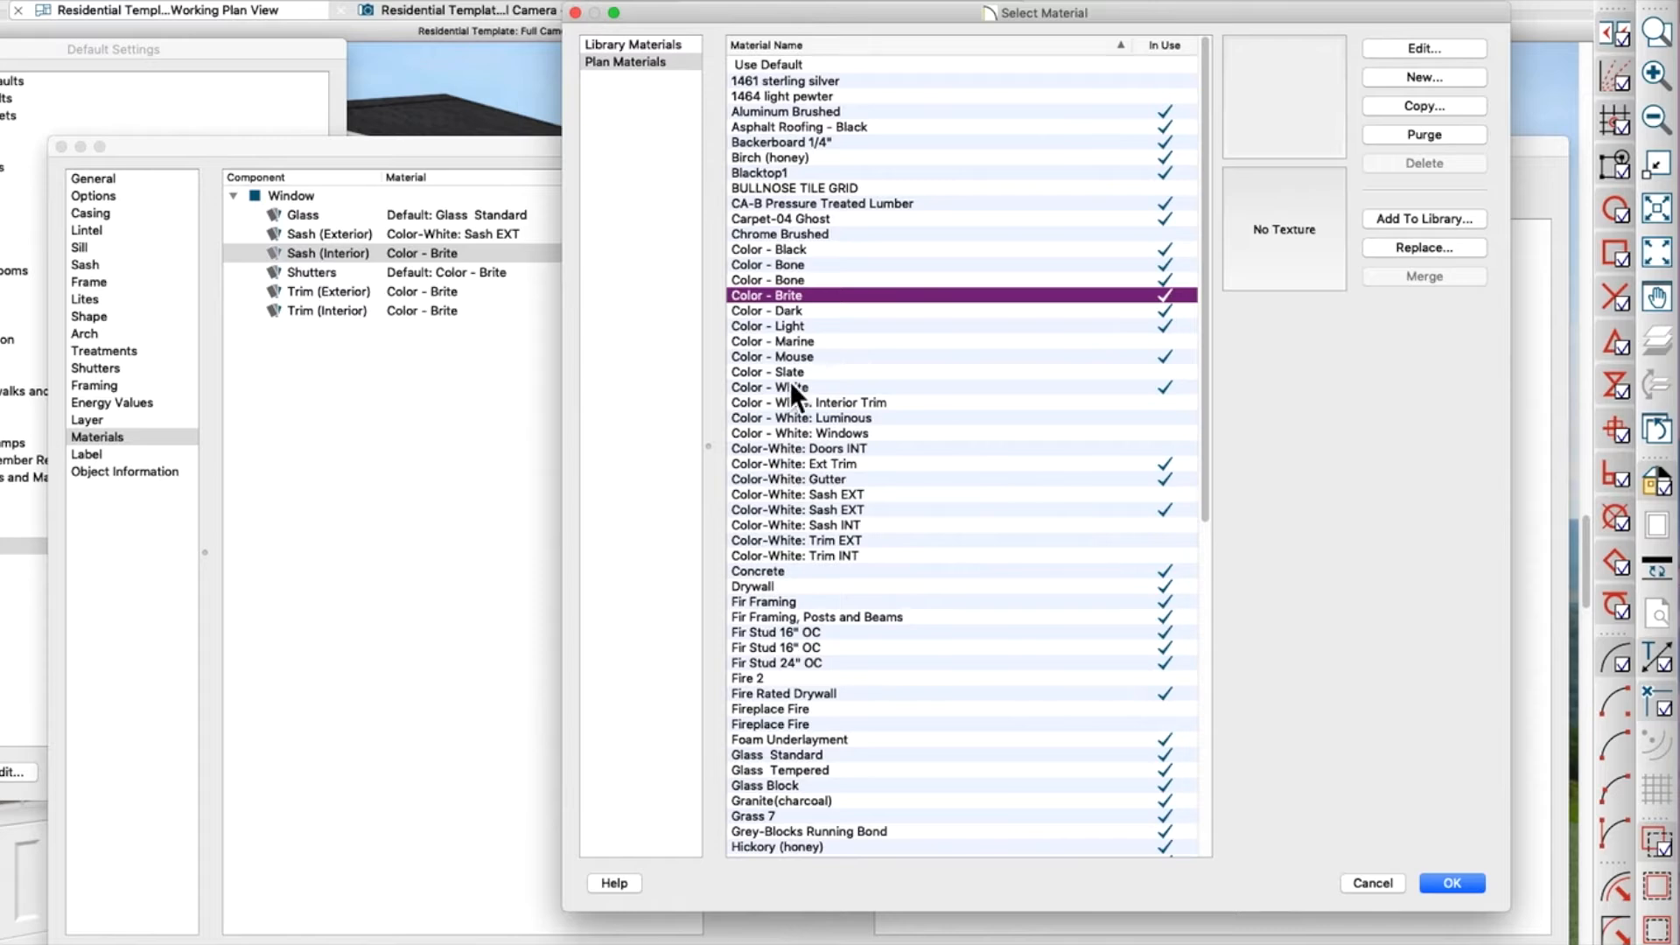
left_click(845, 530)
left_click(1456, 884)
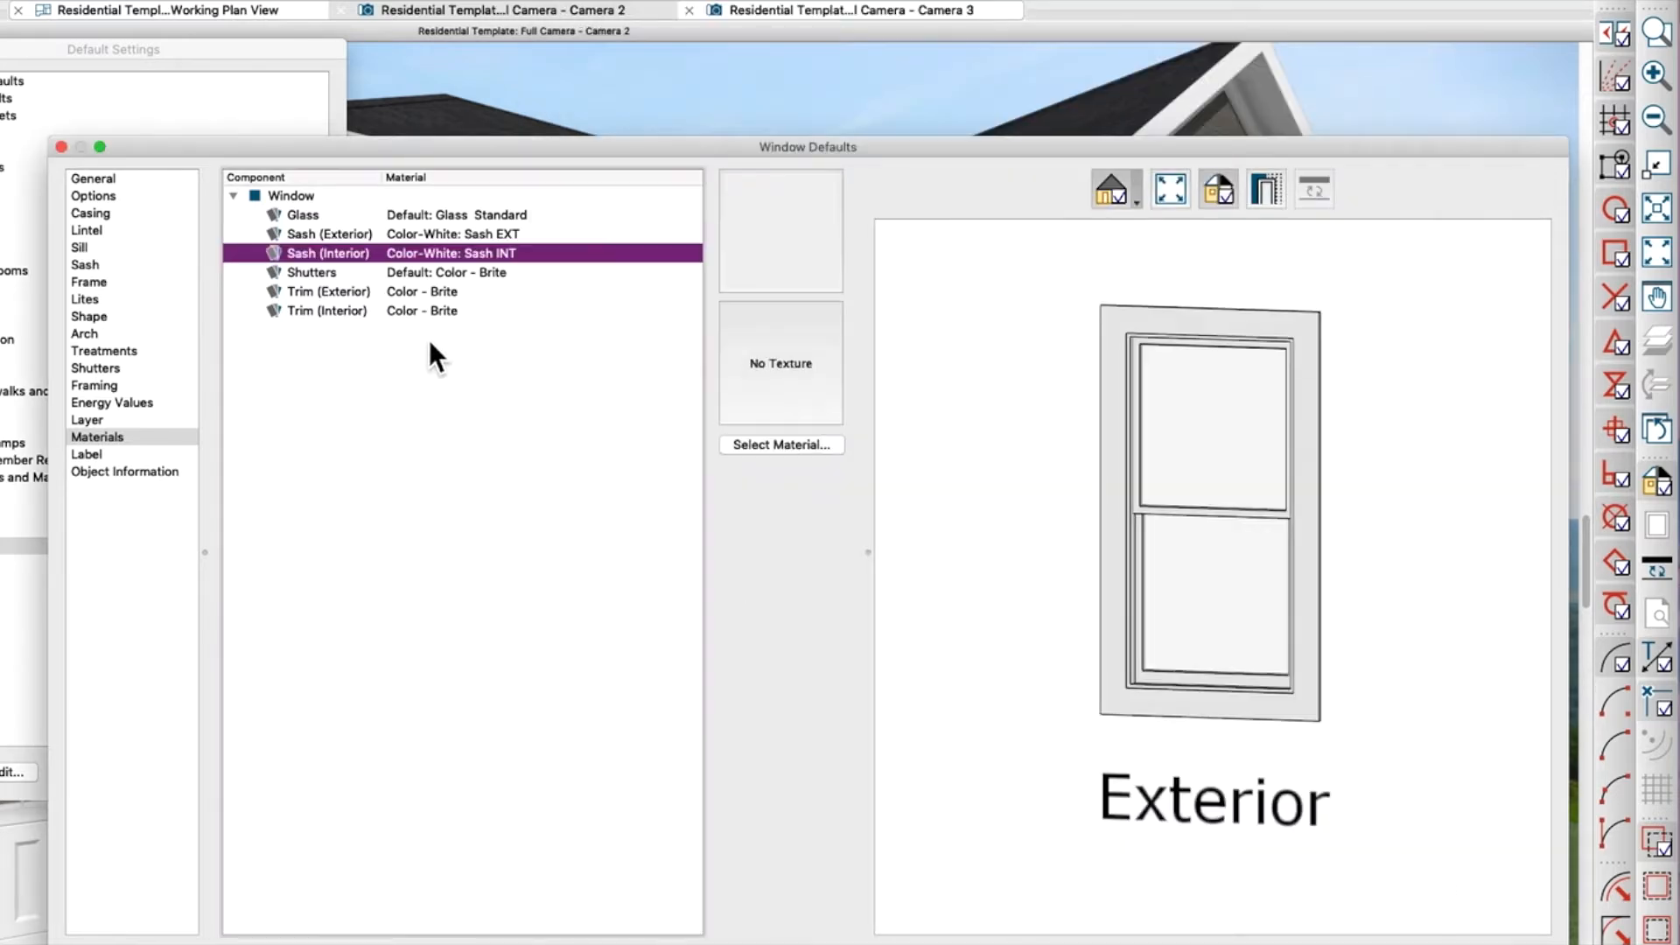
- Assign the plan material Color-White: Trim EXT to the window's exterior trim
left_click(440, 294)
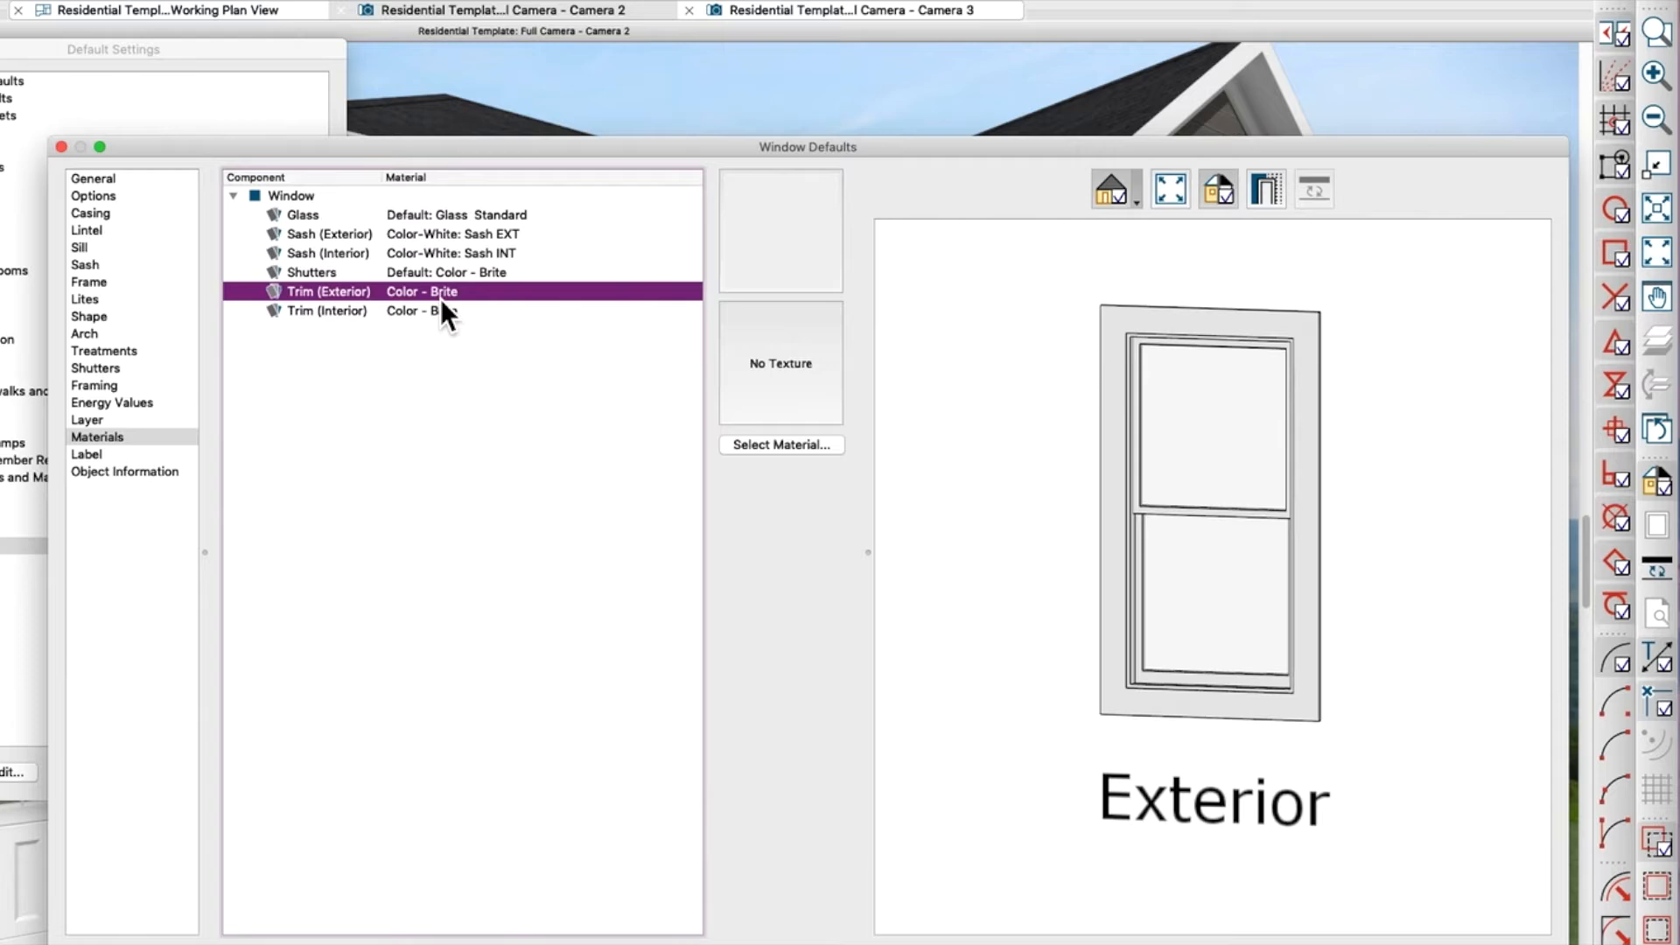
left_click(782, 446)
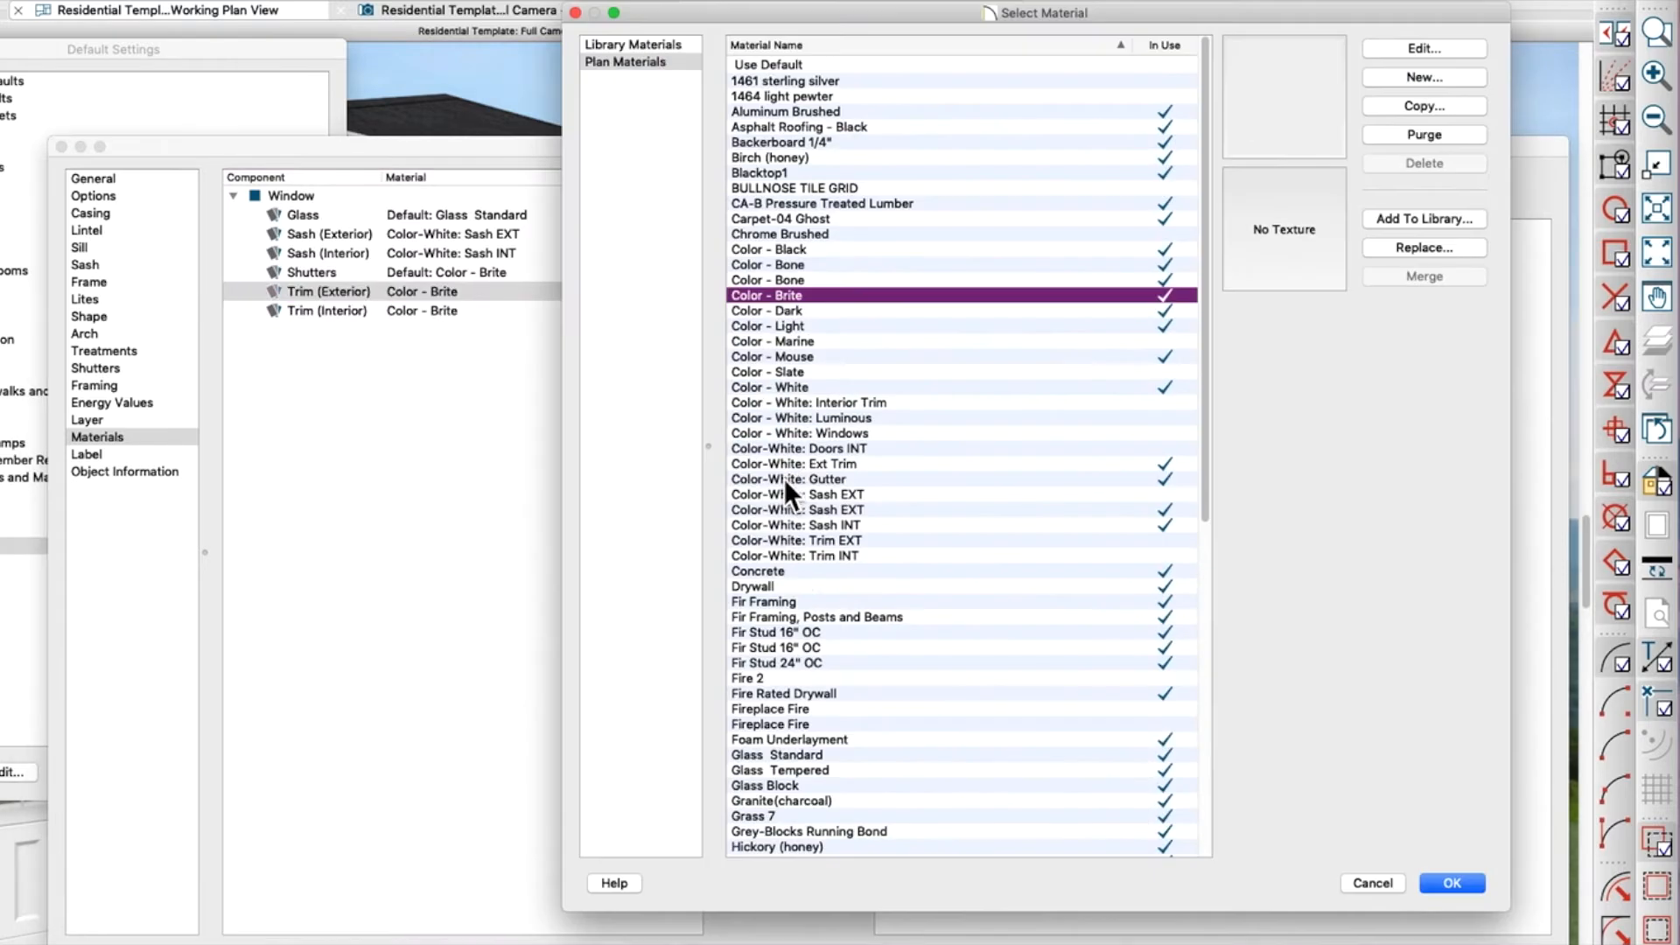
left_click(853, 539)
left_click(1440, 884)
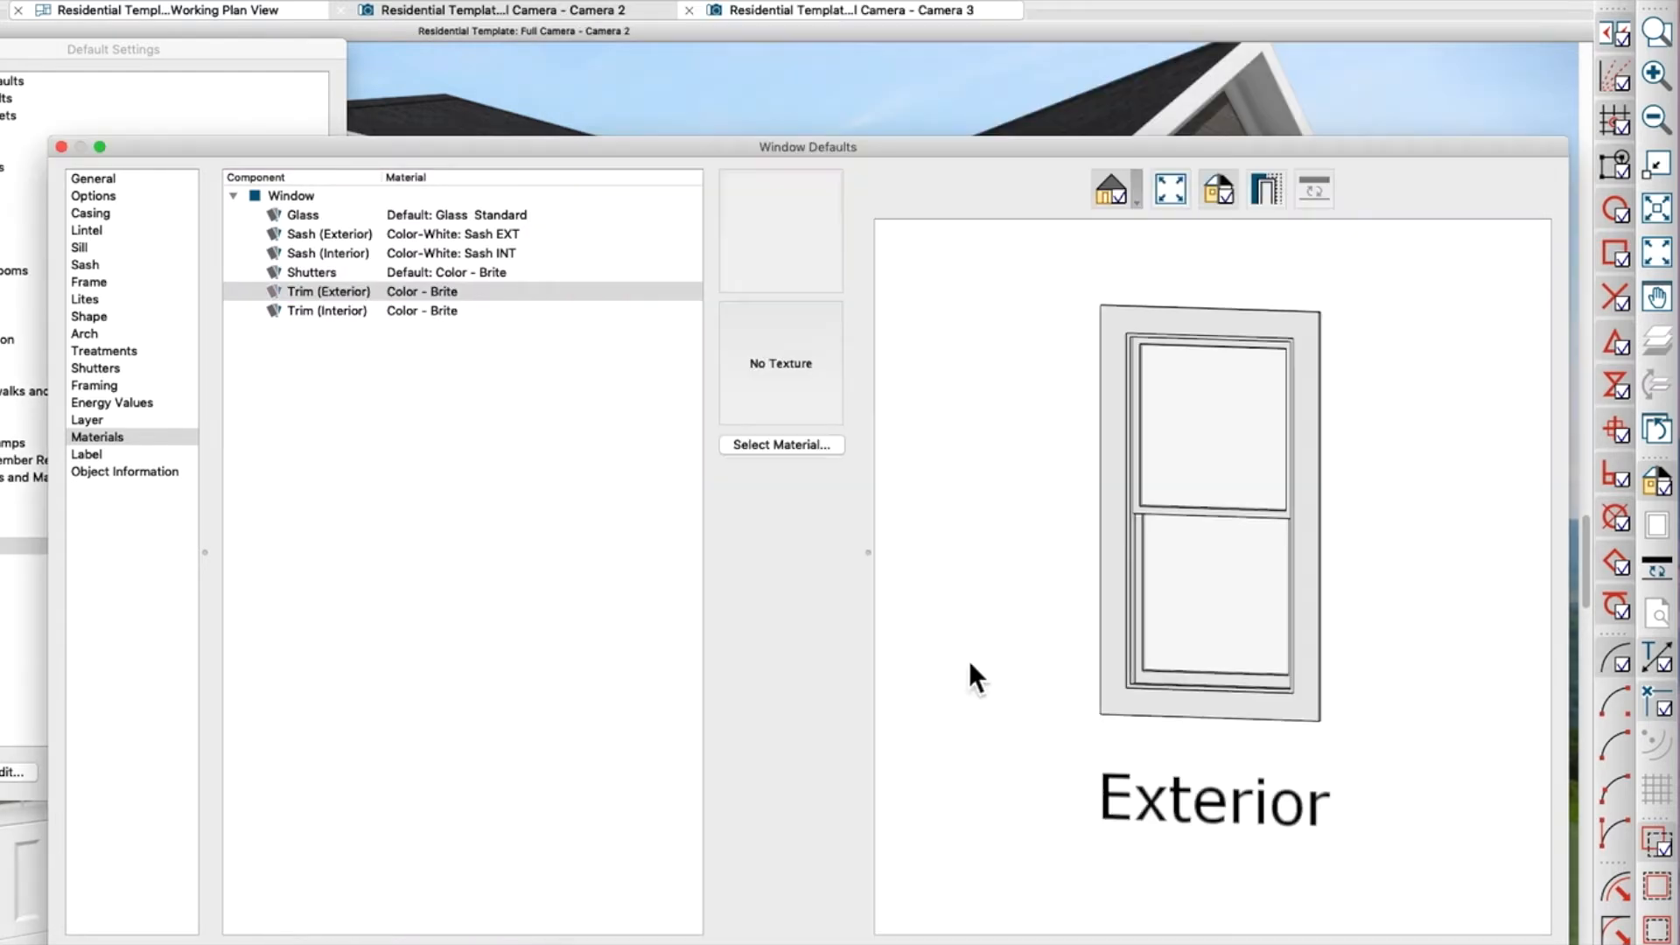
- Assign the plan material Color-White: Trim INT to the window's interior trim
left_click(441, 313)
left_click(788, 446)
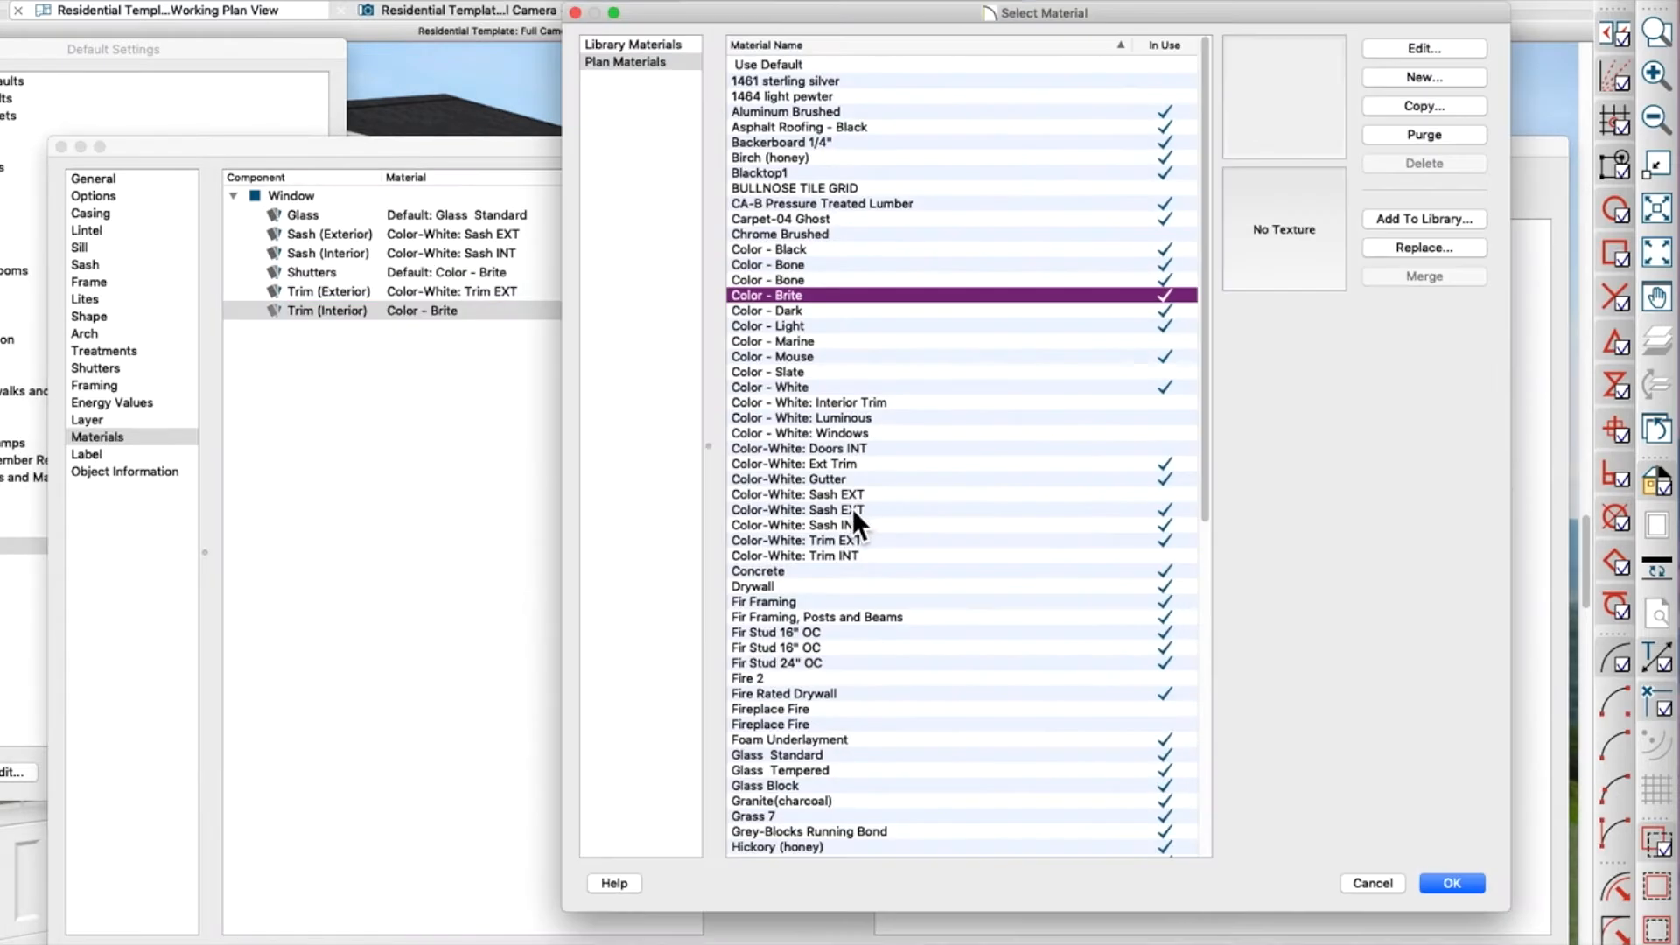
left_click(845, 558)
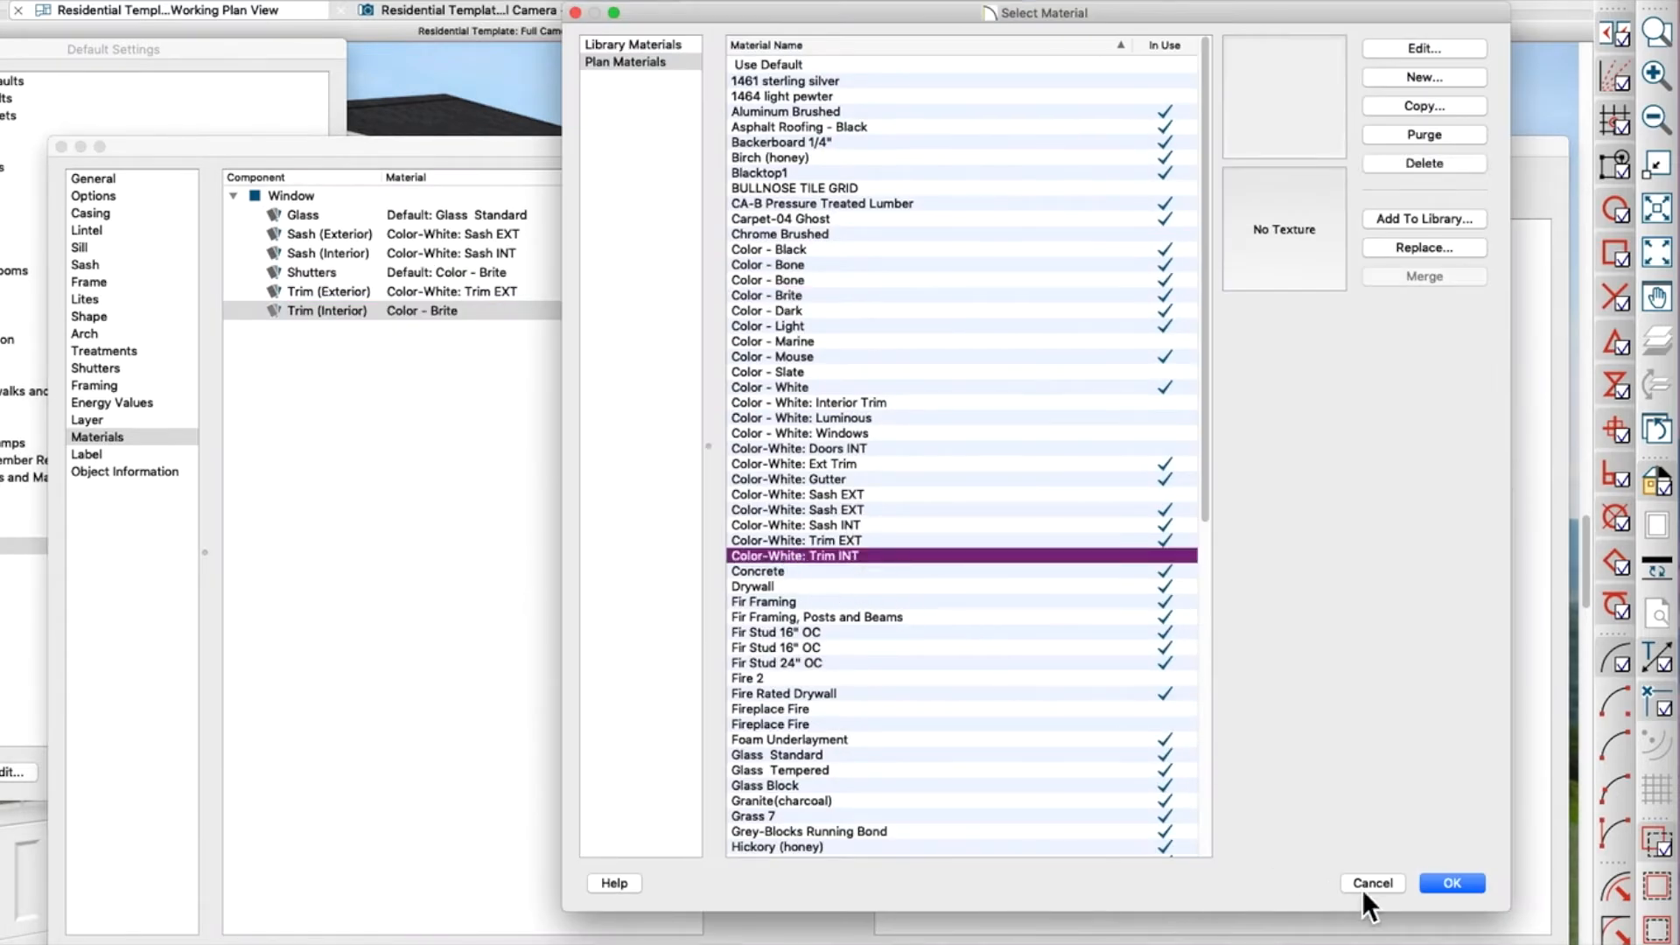
left_click(1457, 885)
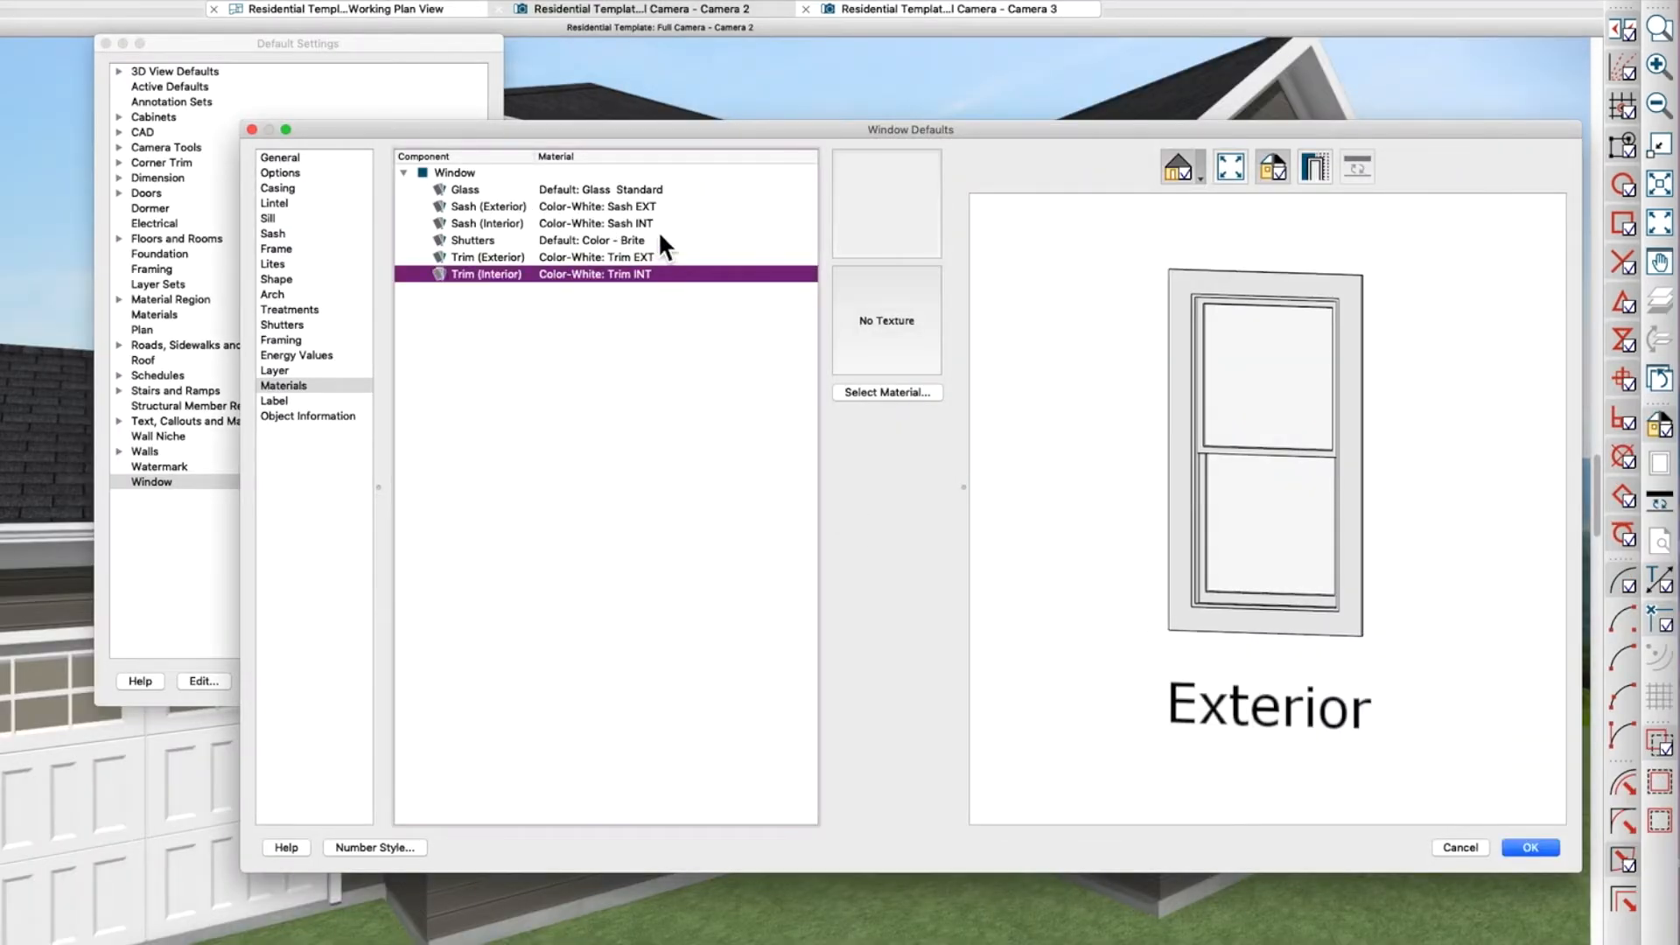
- Review the sash and trim materials of the window and accept the window defaults
left_click(486, 211)
left_click(487, 222)
left_click(523, 256)
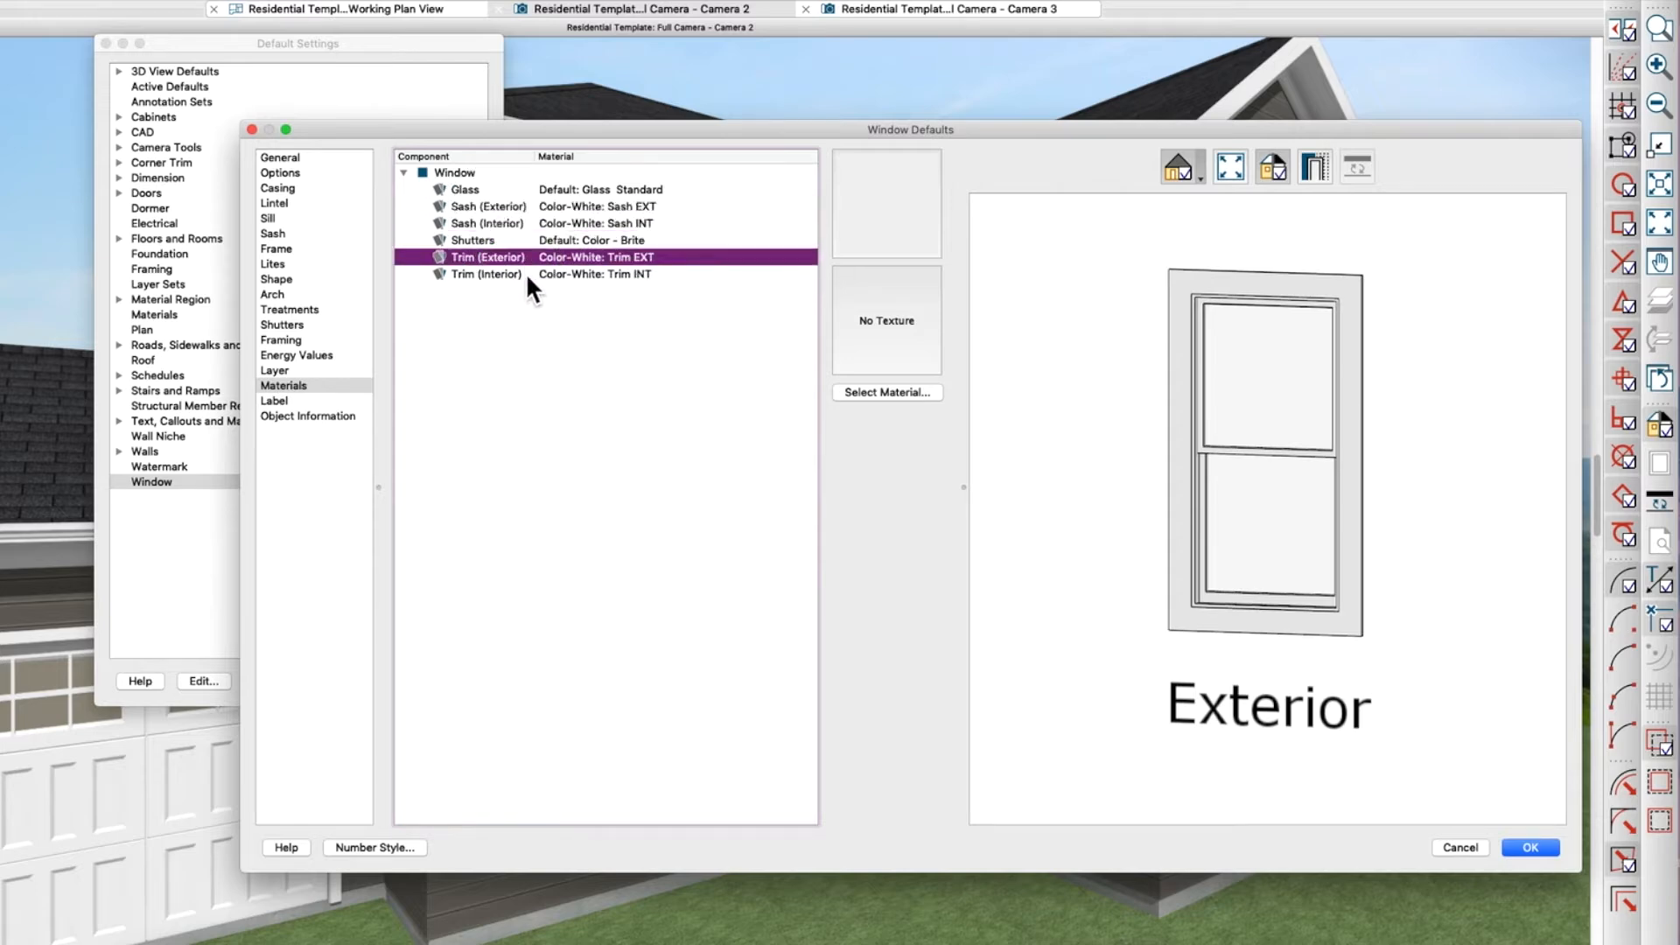
left_click(525, 274)
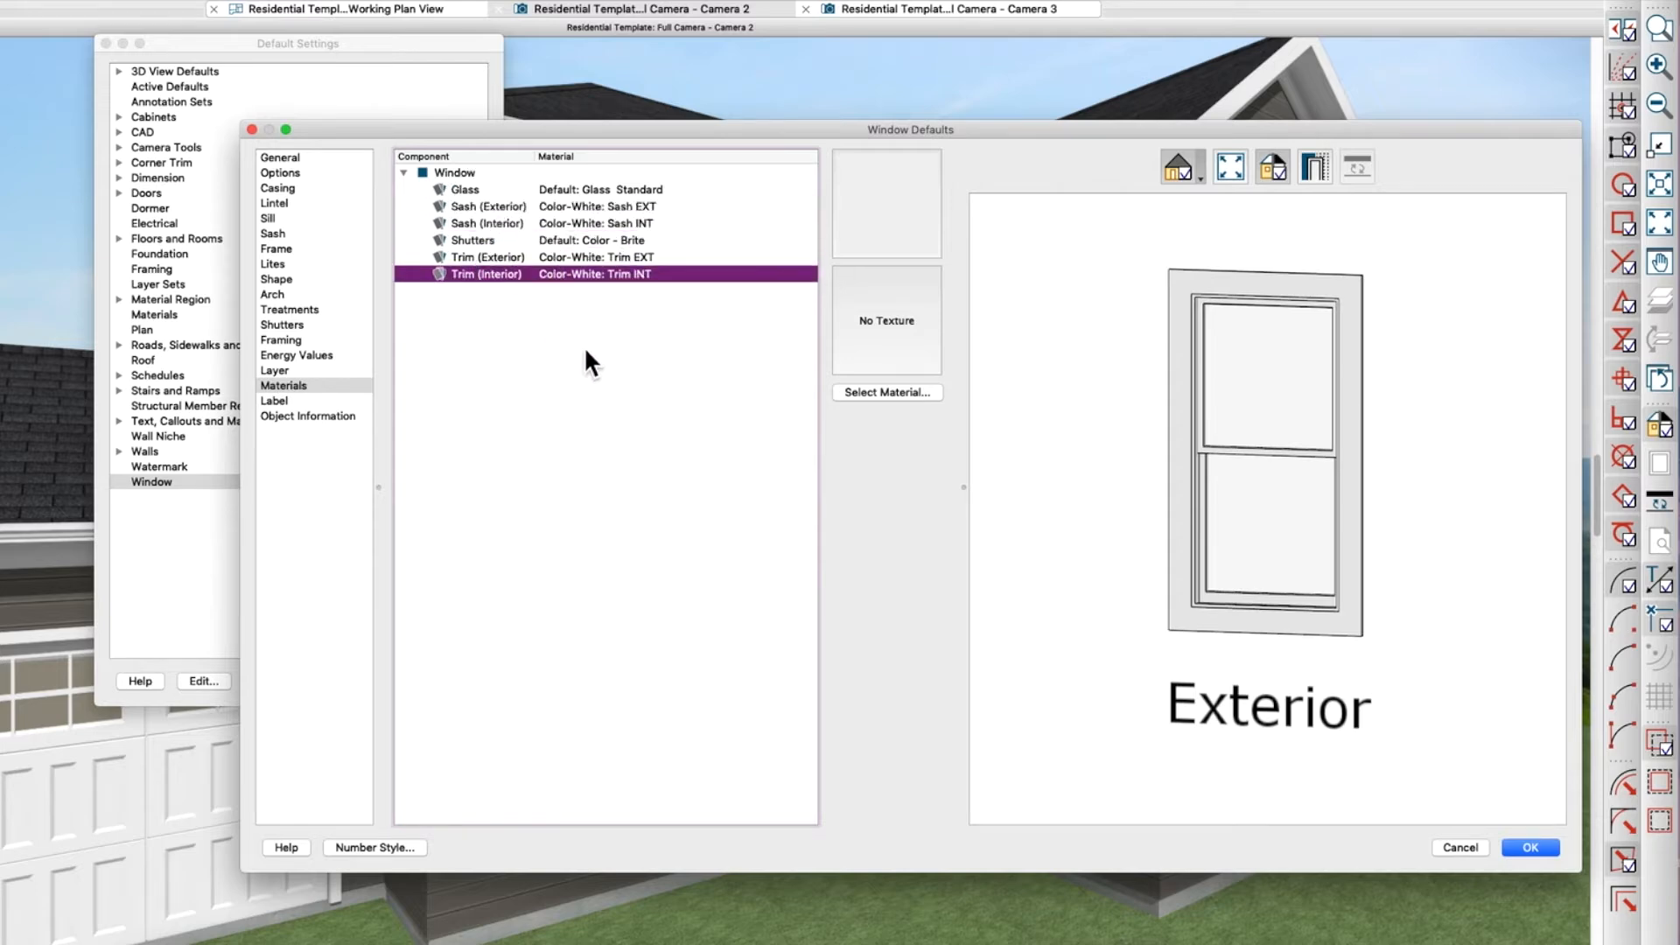
left_click(1530, 847)
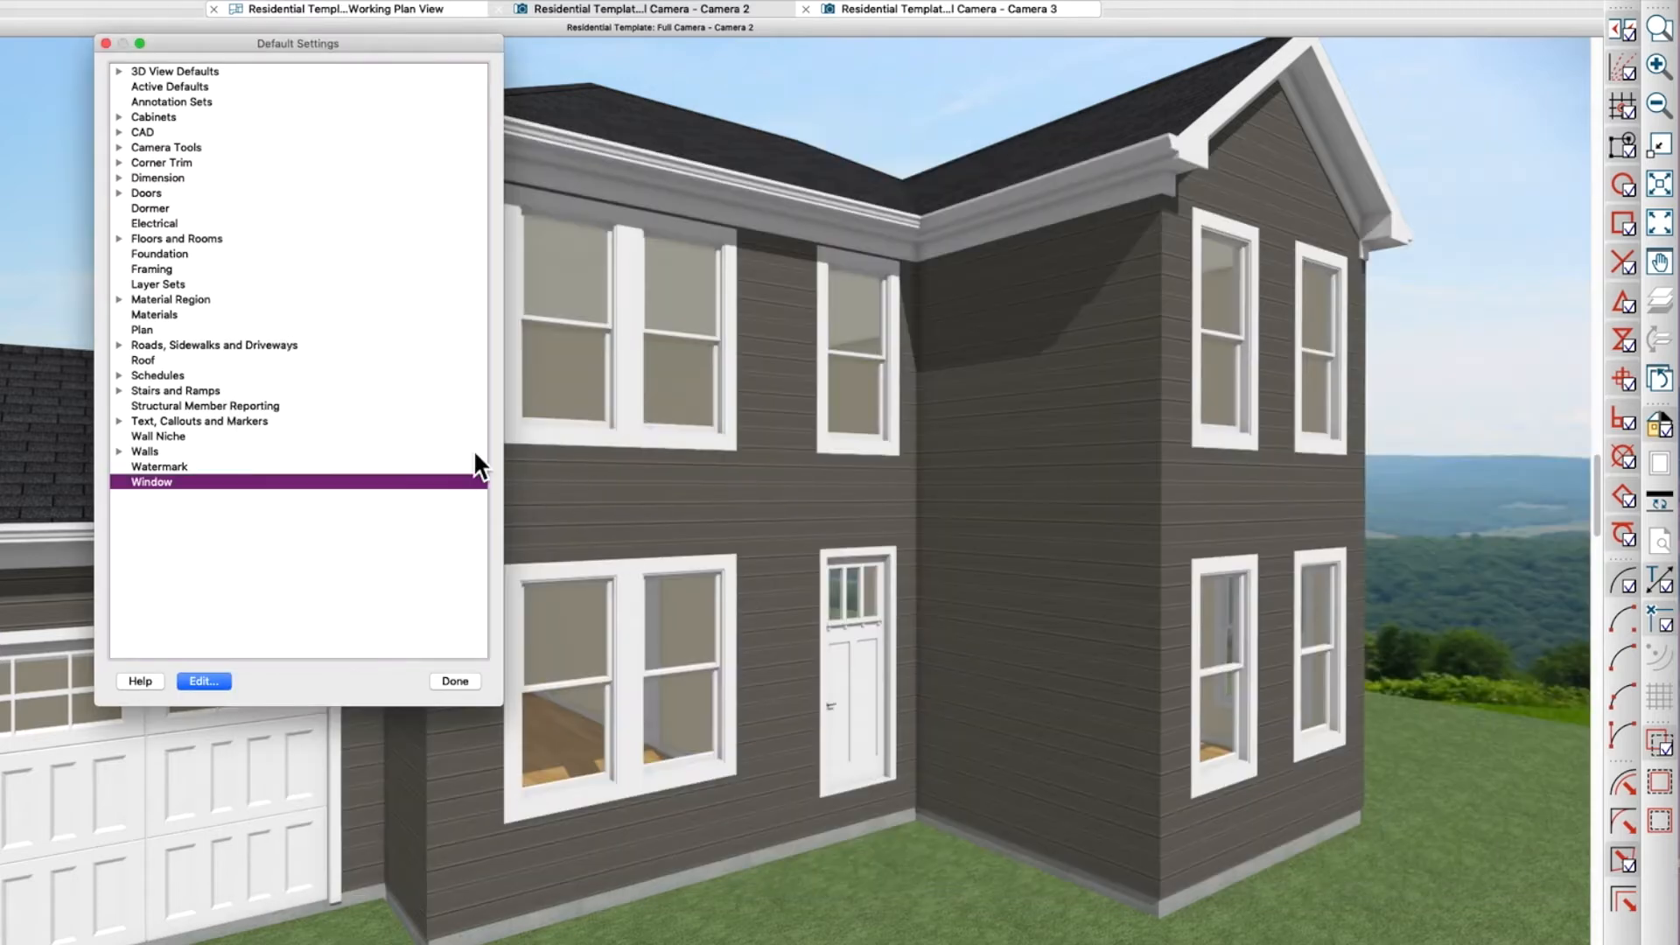
- In the interior door defaults, assign Color-White: Trim INT to both the exterior and interior trim
double_click(159, 194)
double_click(175, 208)
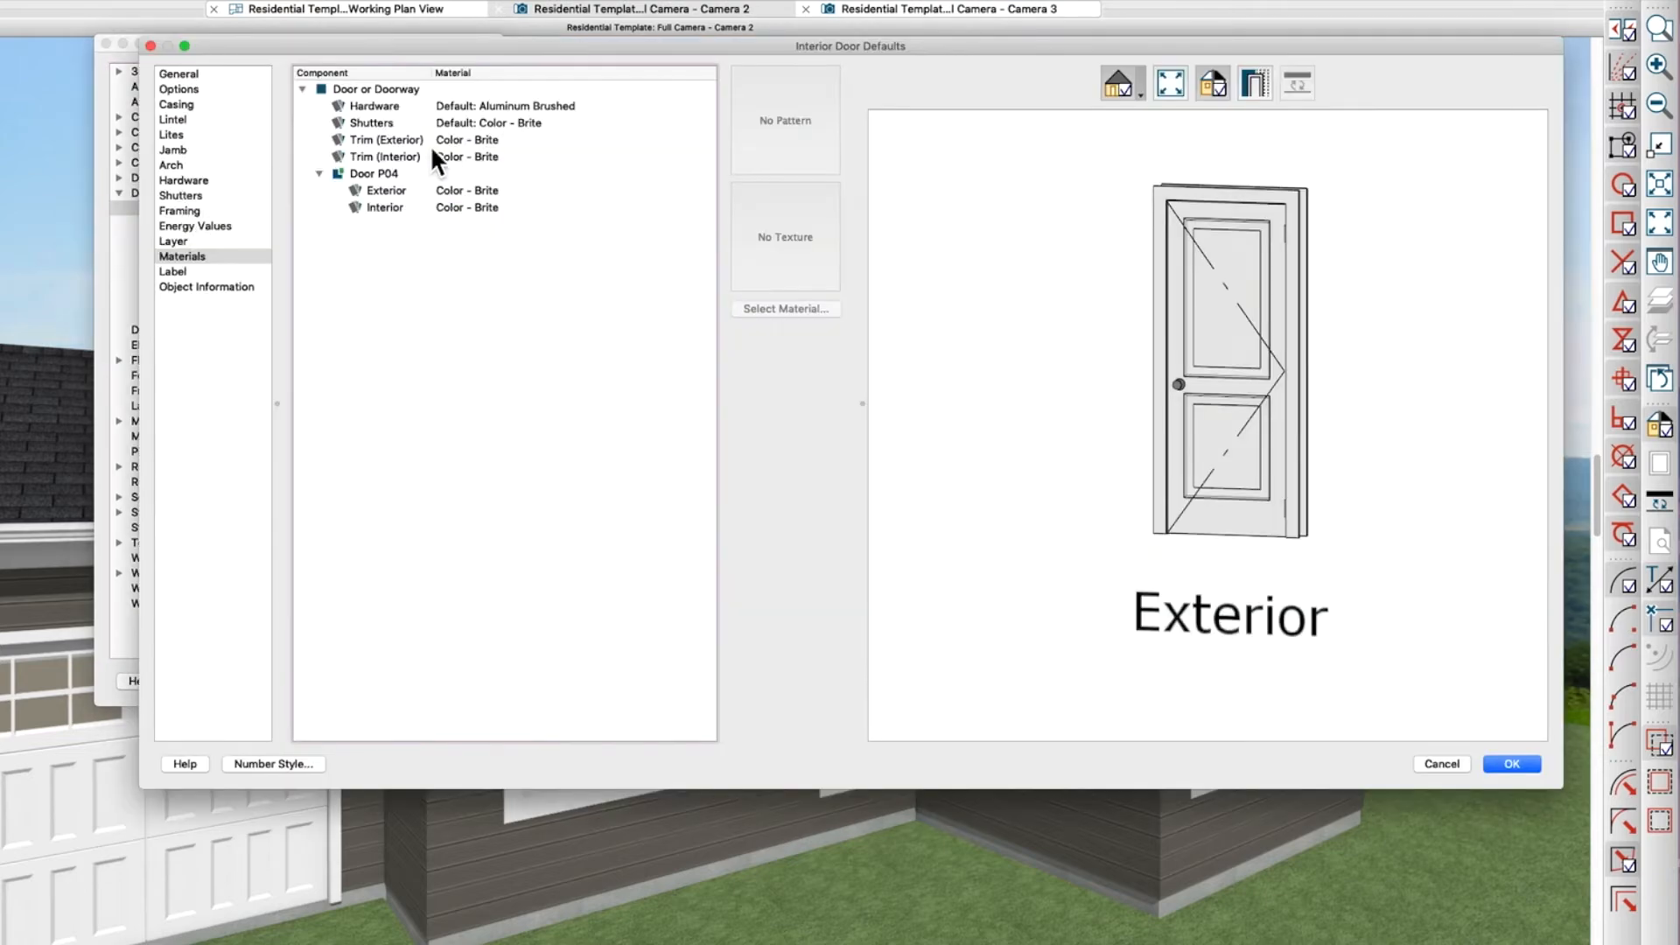
left_click(439, 145)
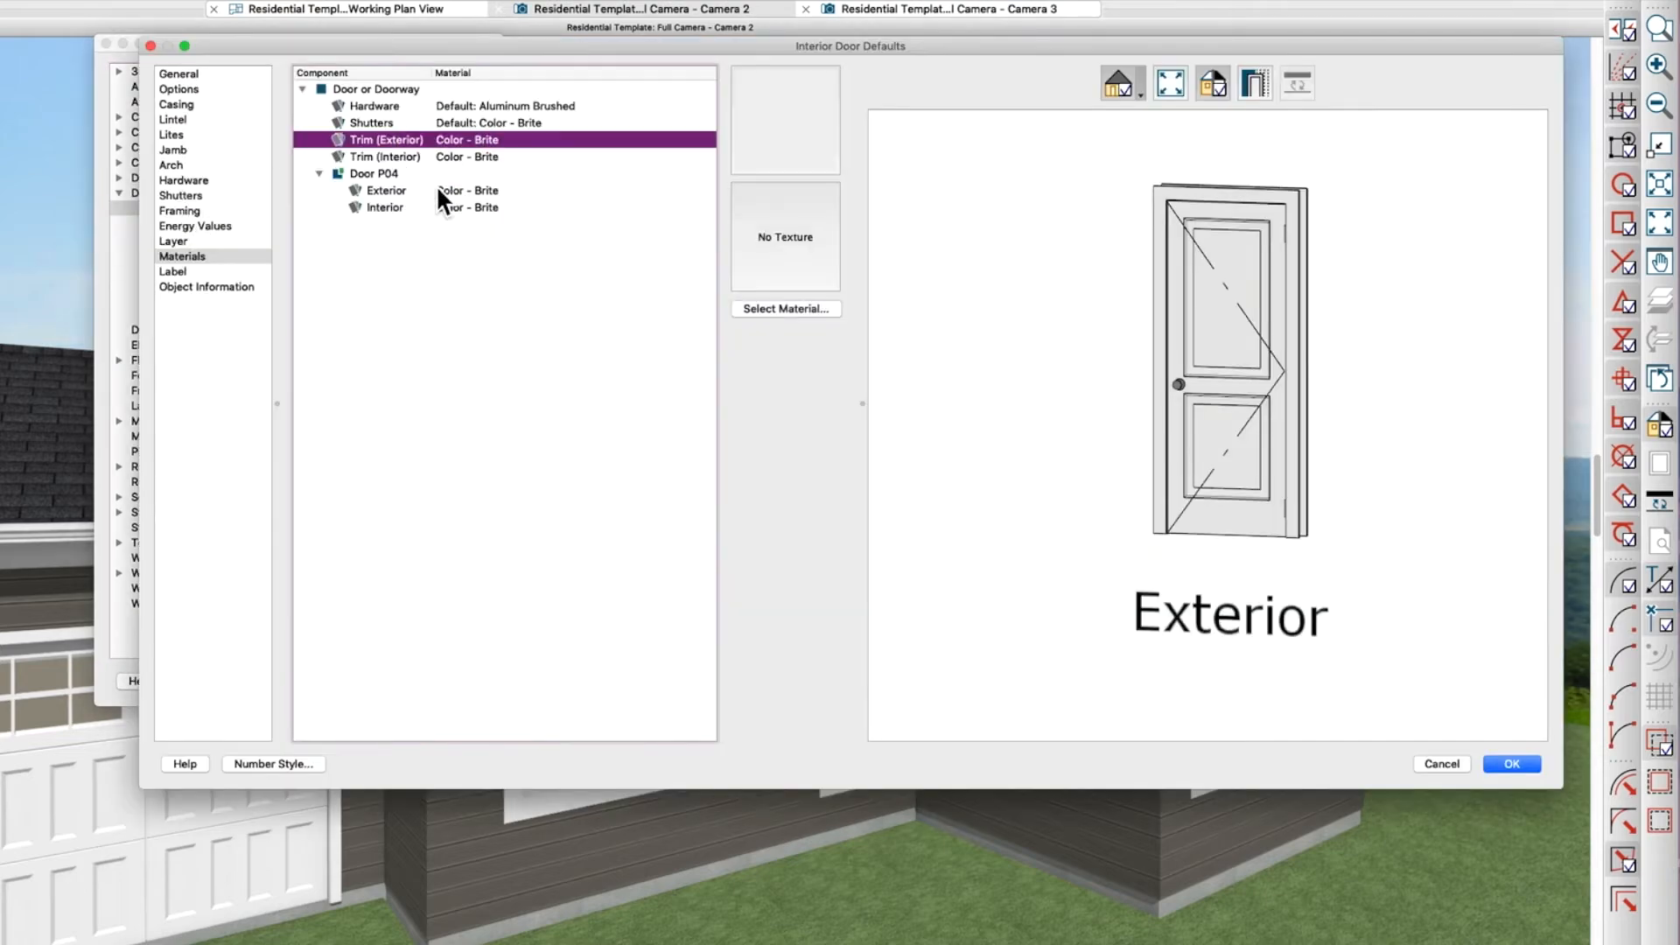
left_click_drag(1170, 359, 1020, 356)
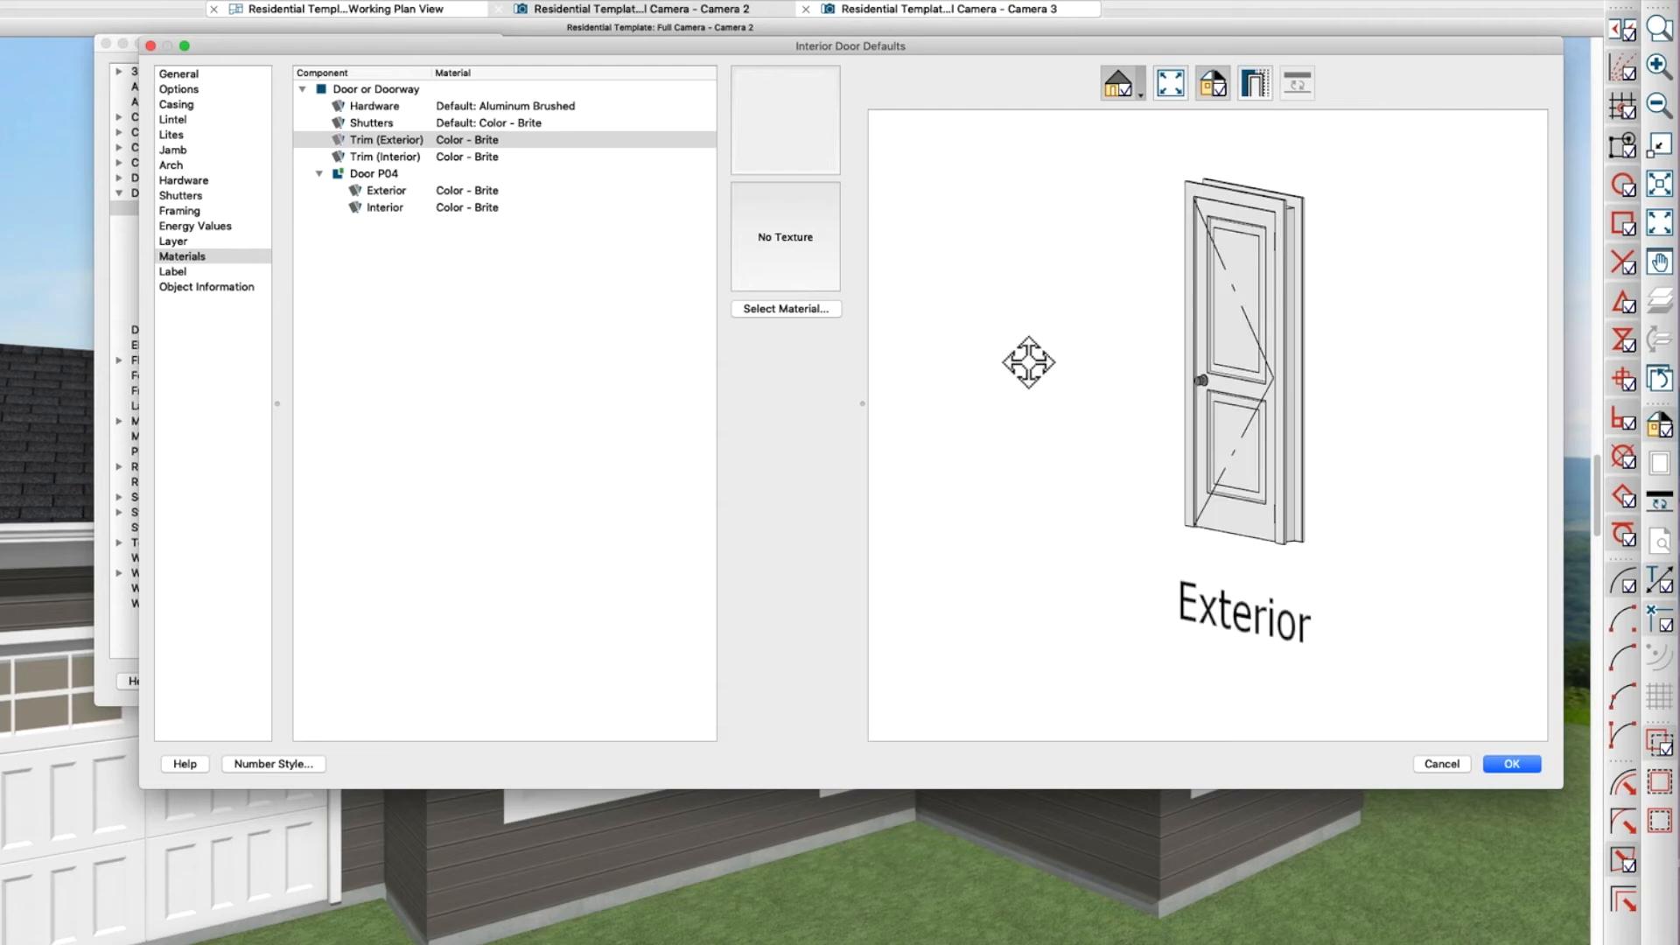
left_click(439, 145)
left_click(455, 156, "shift")
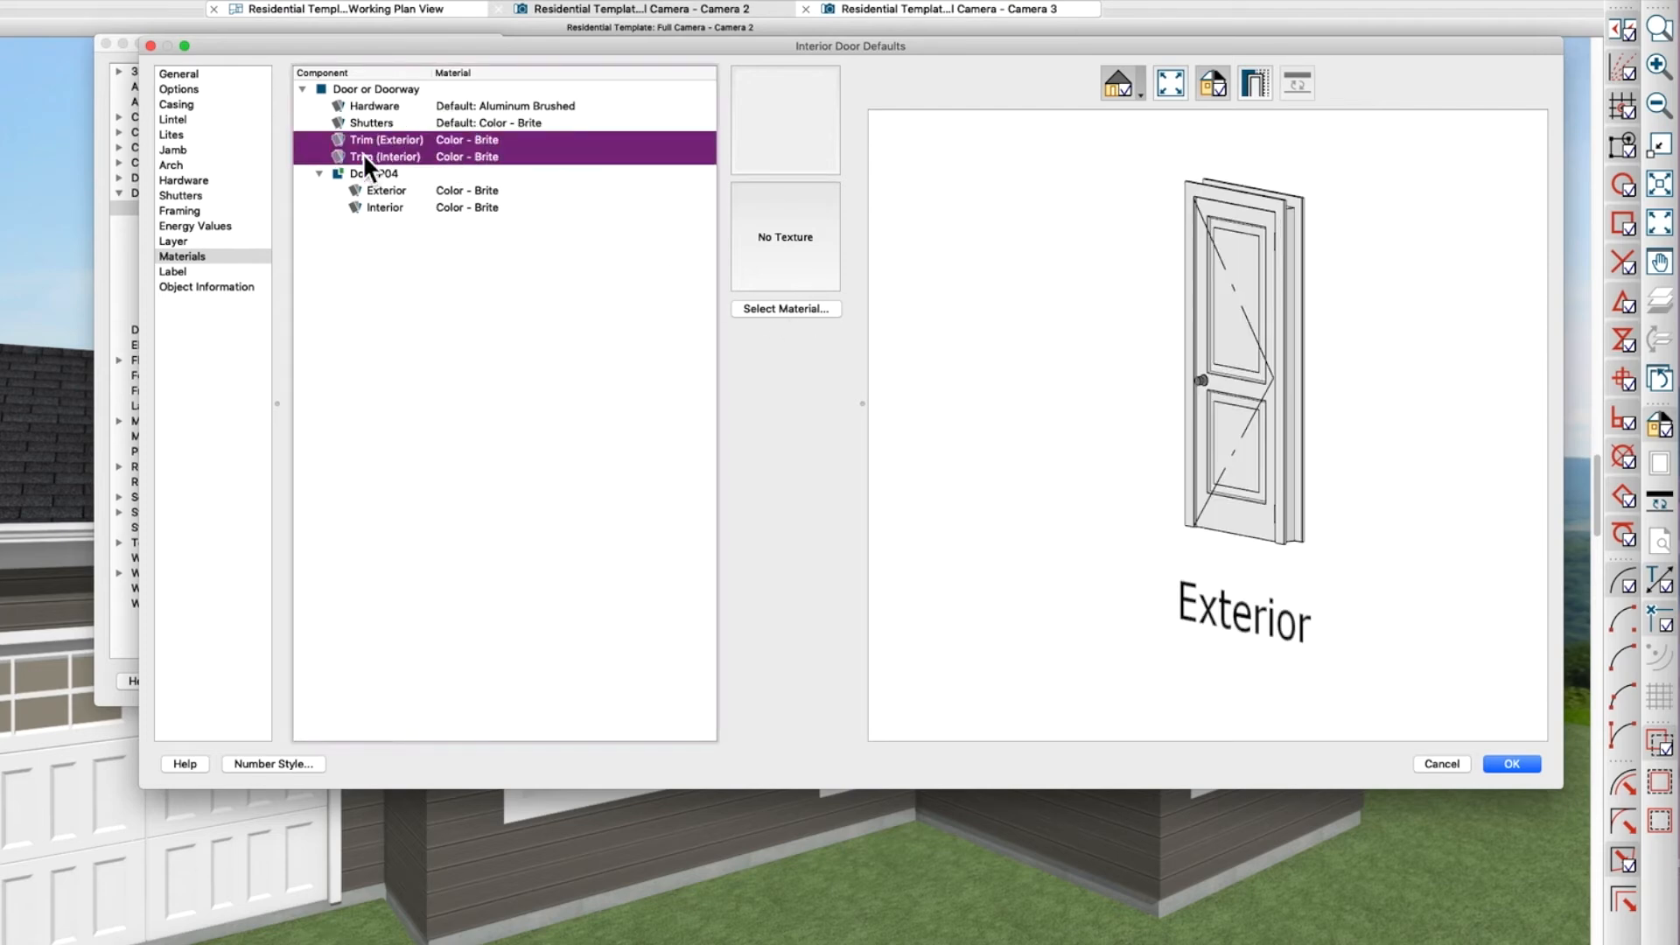
left_click(766, 307)
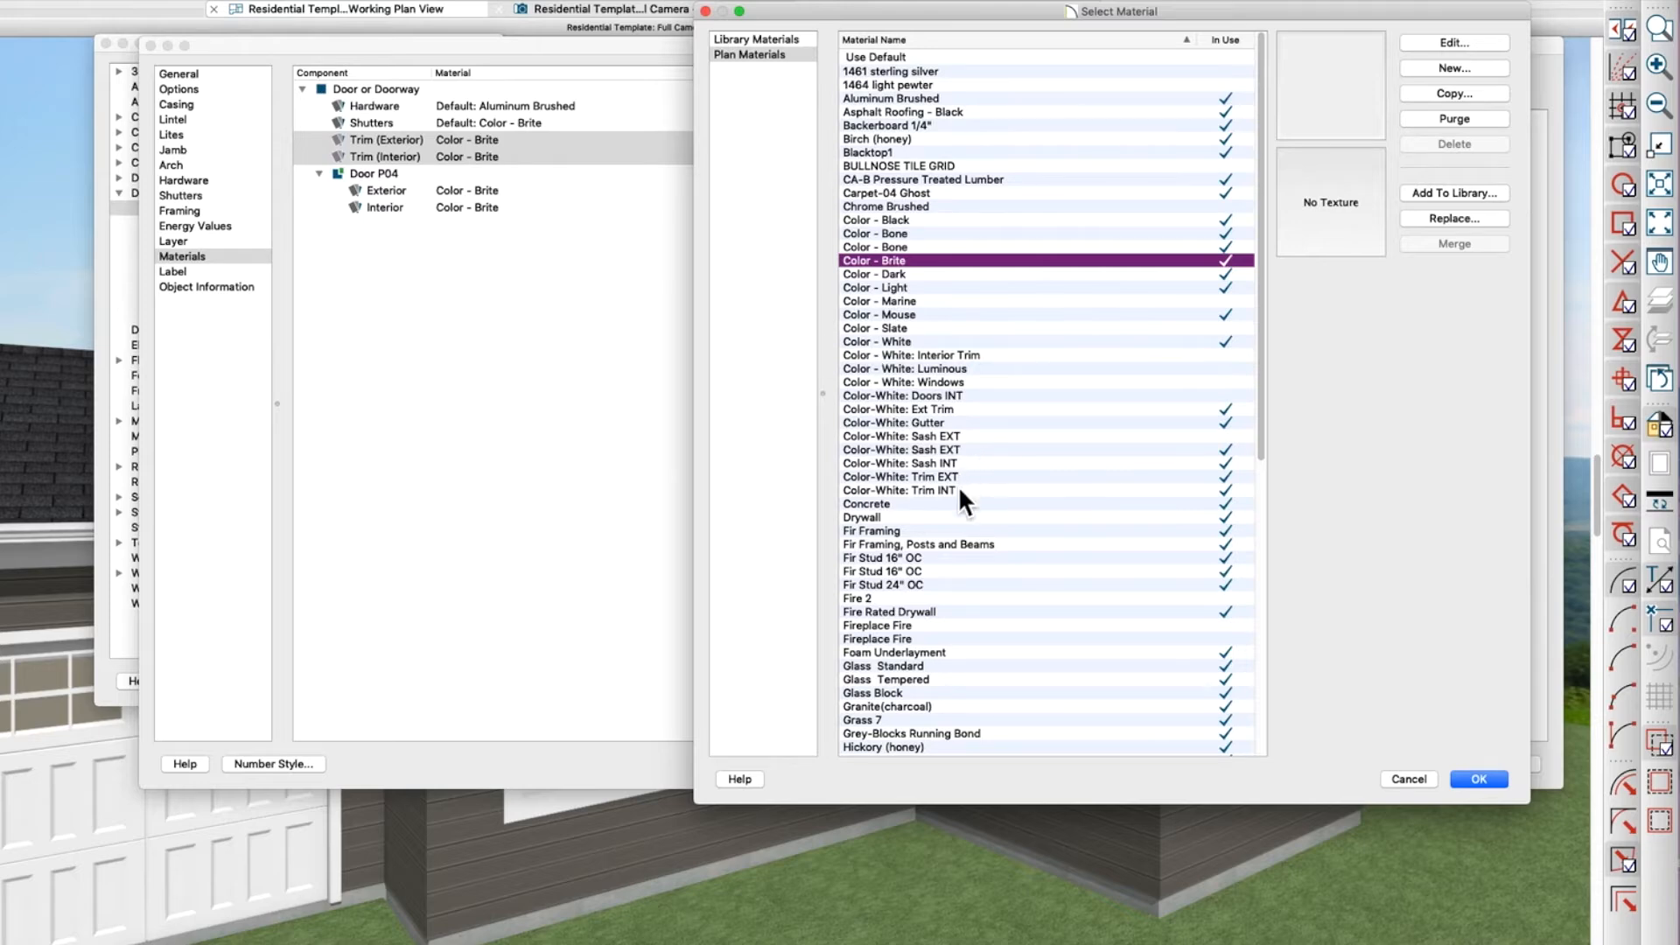
left_click(943, 490)
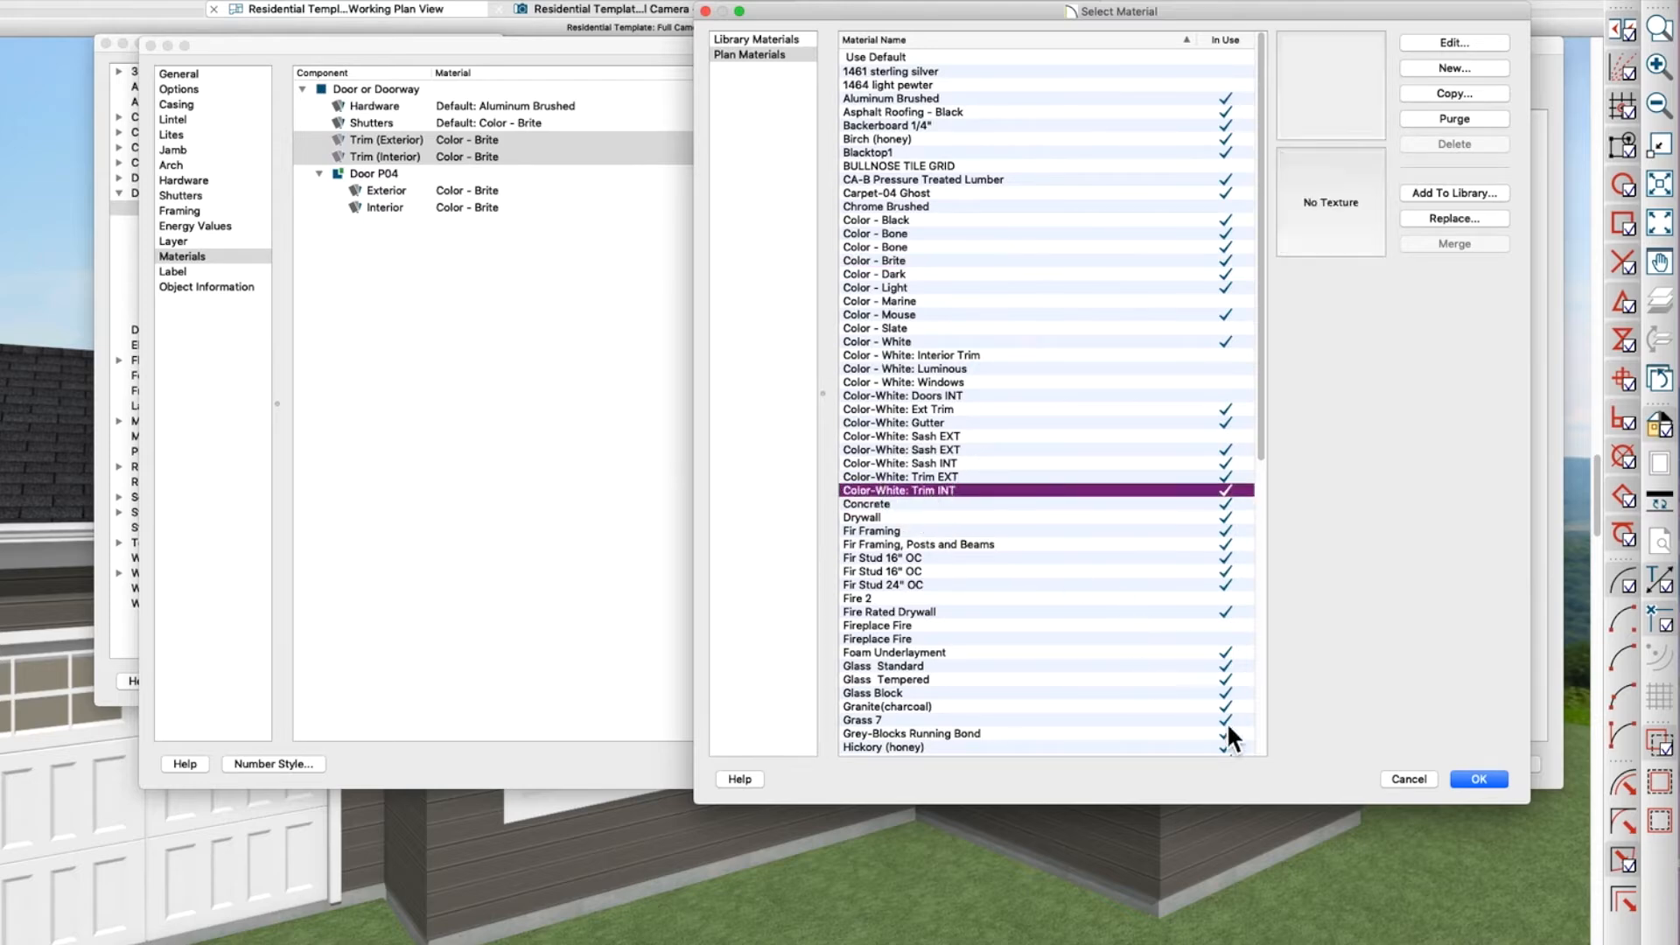
left_click(1478, 779)
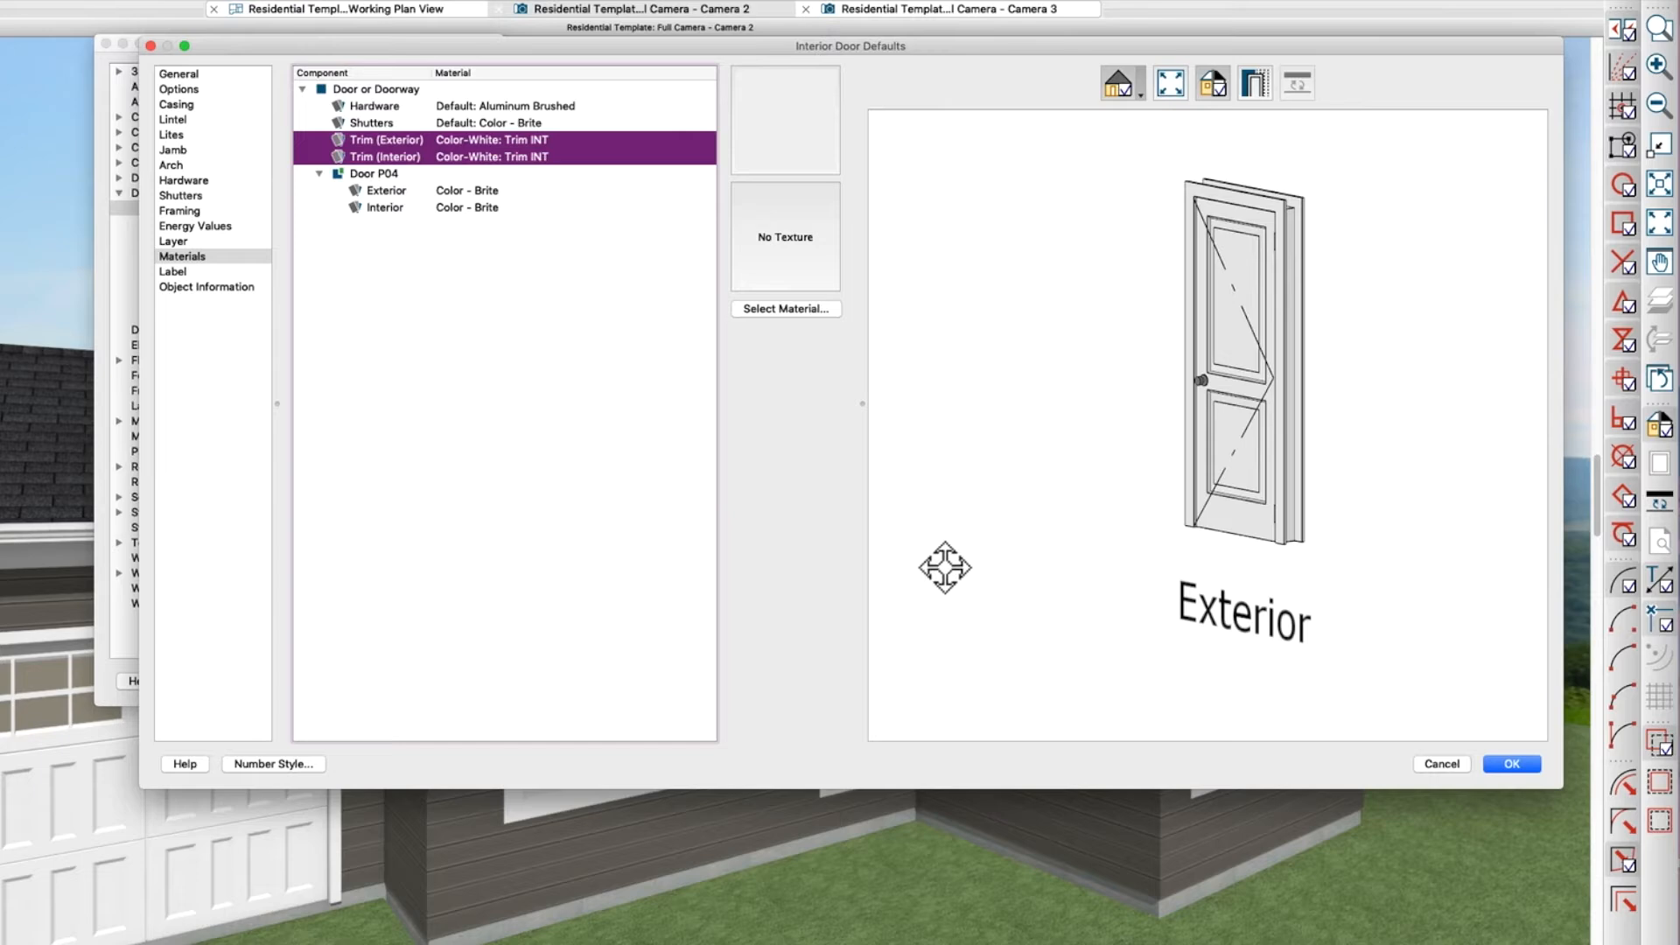
- Assign Color-White: Doors INT to the exterior and interior faces of Door P04 and accept the interior door defaults
left_click(438, 192)
left_click(432, 210, "shift")
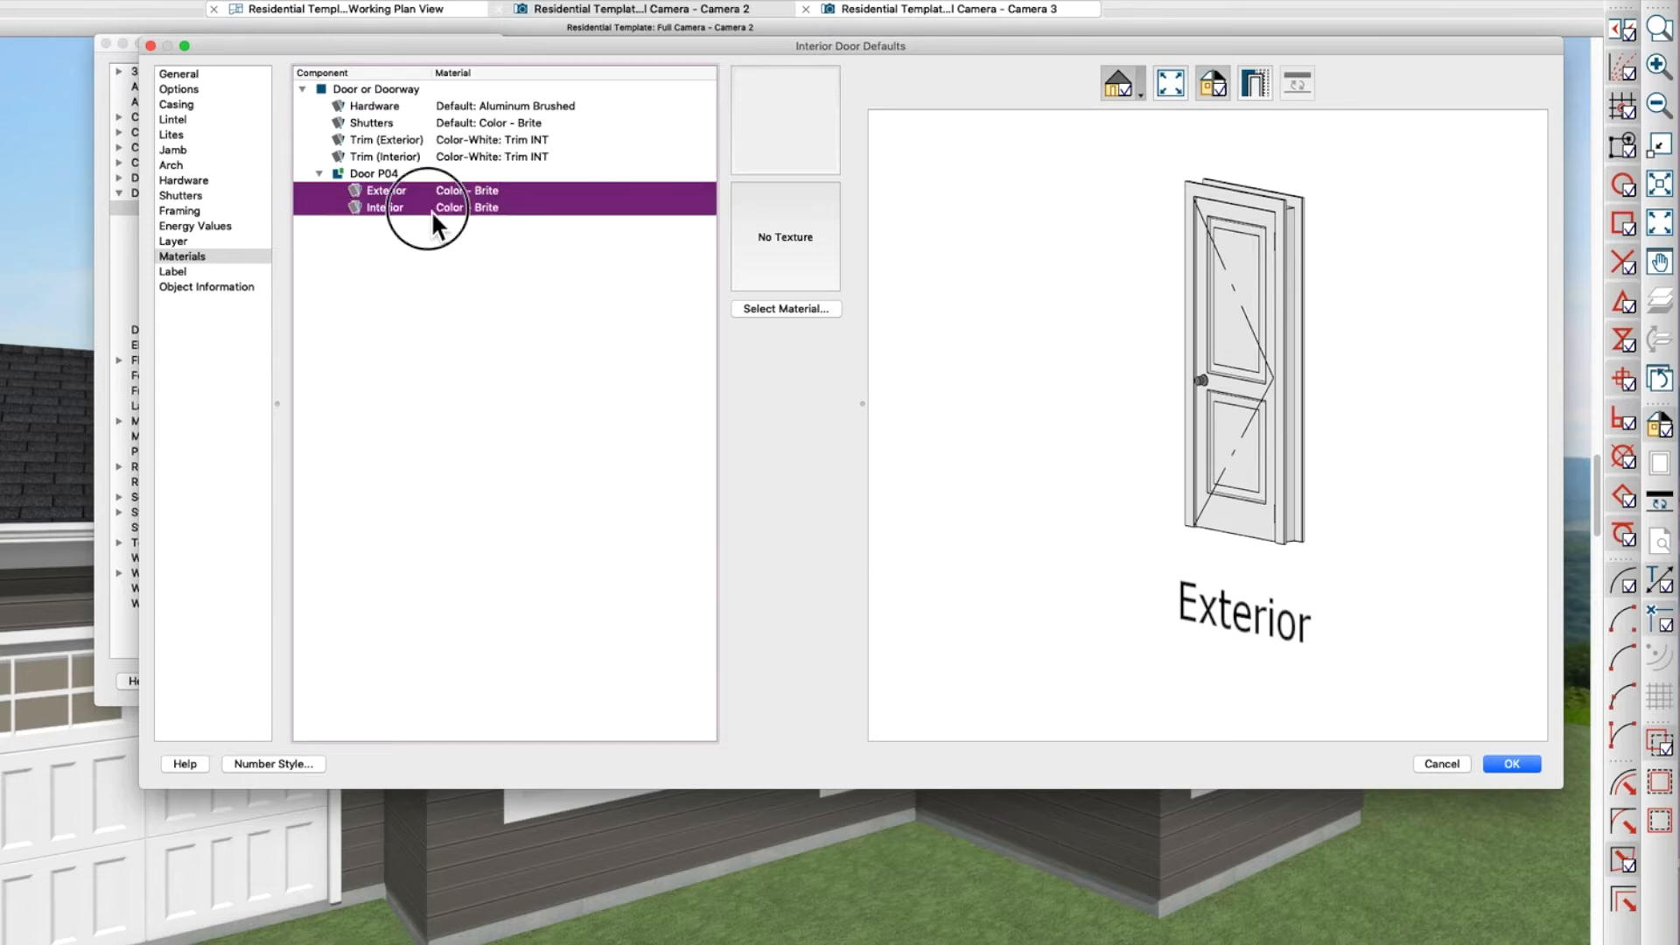
left_click(778, 310)
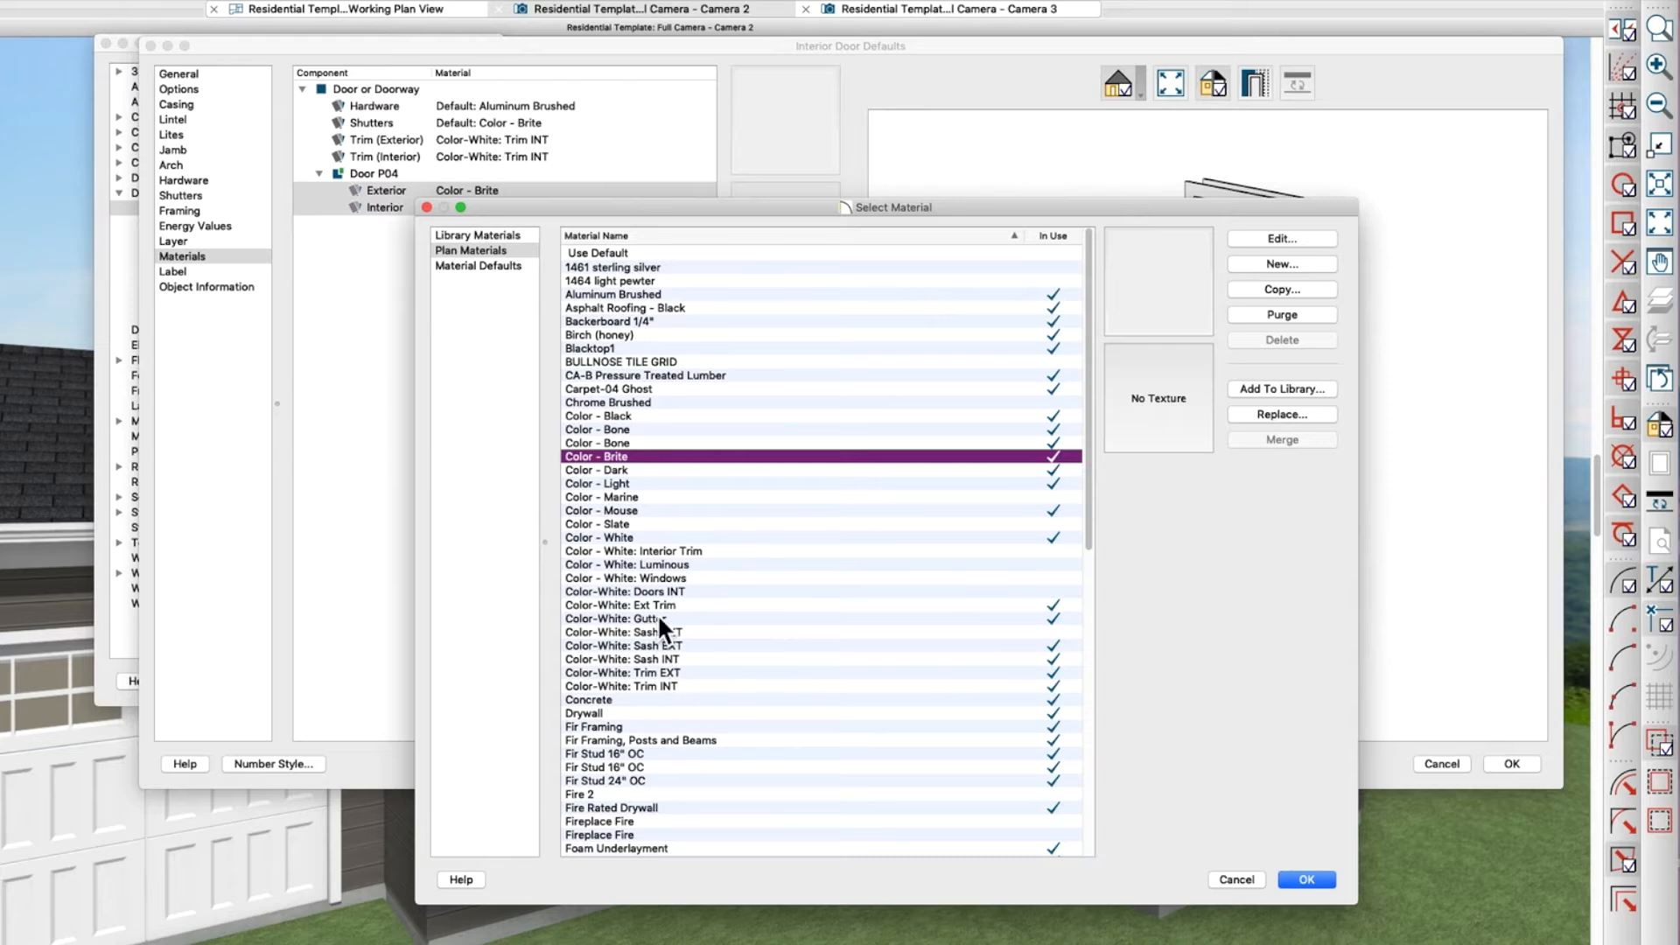
left_click(666, 591)
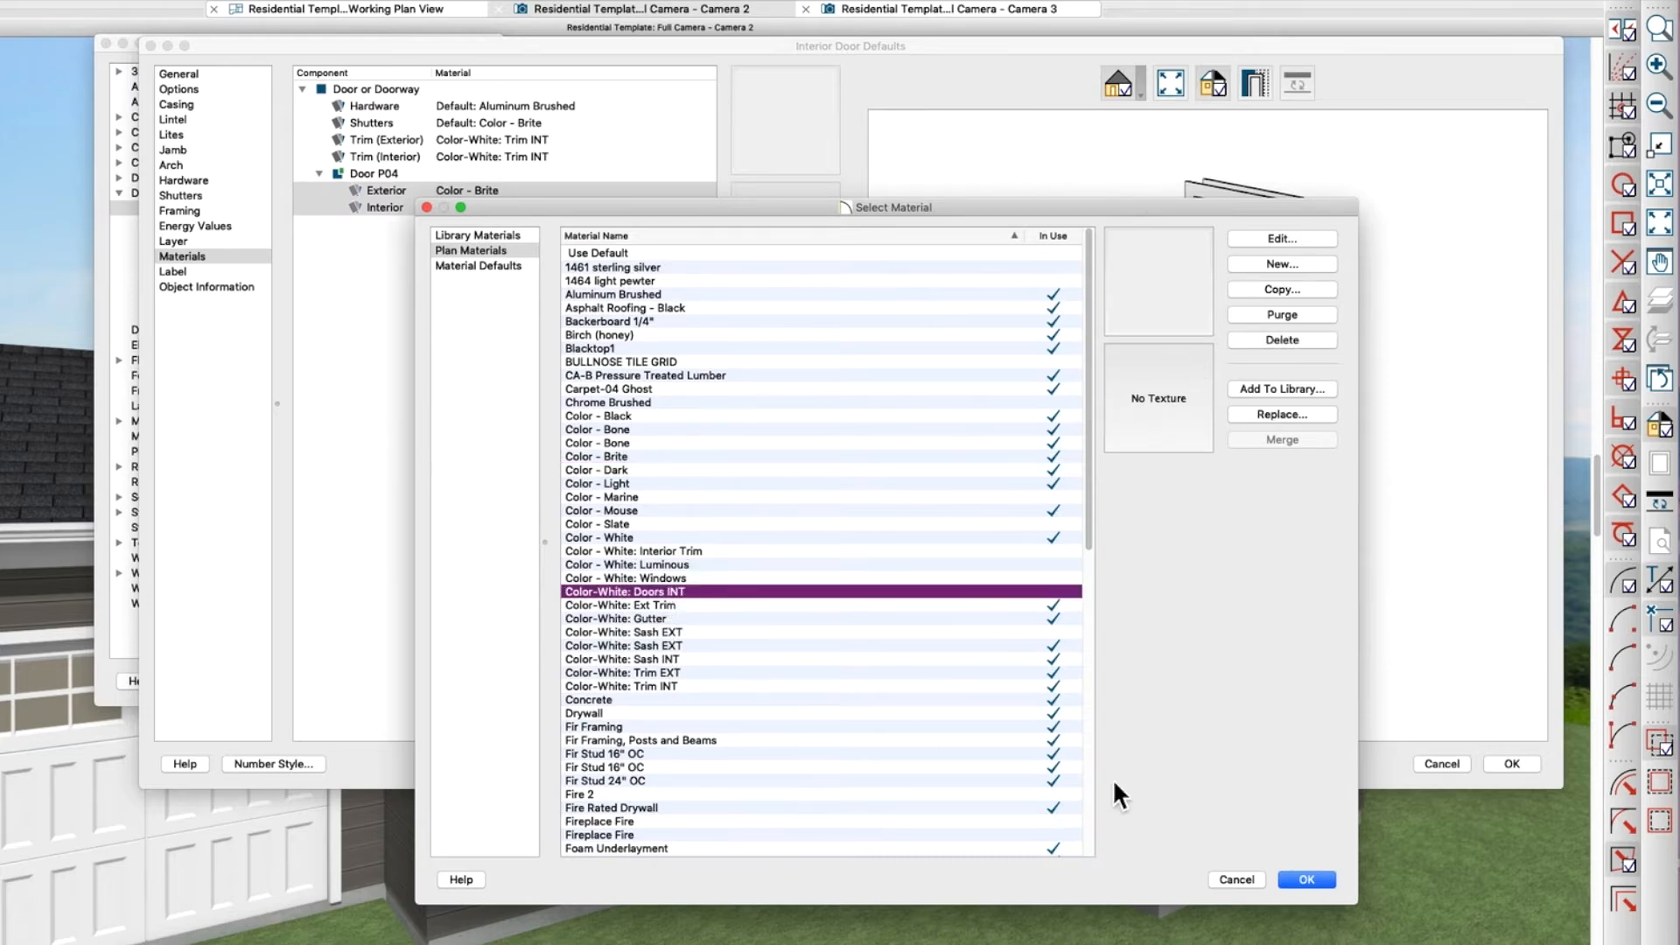
left_click(1329, 880)
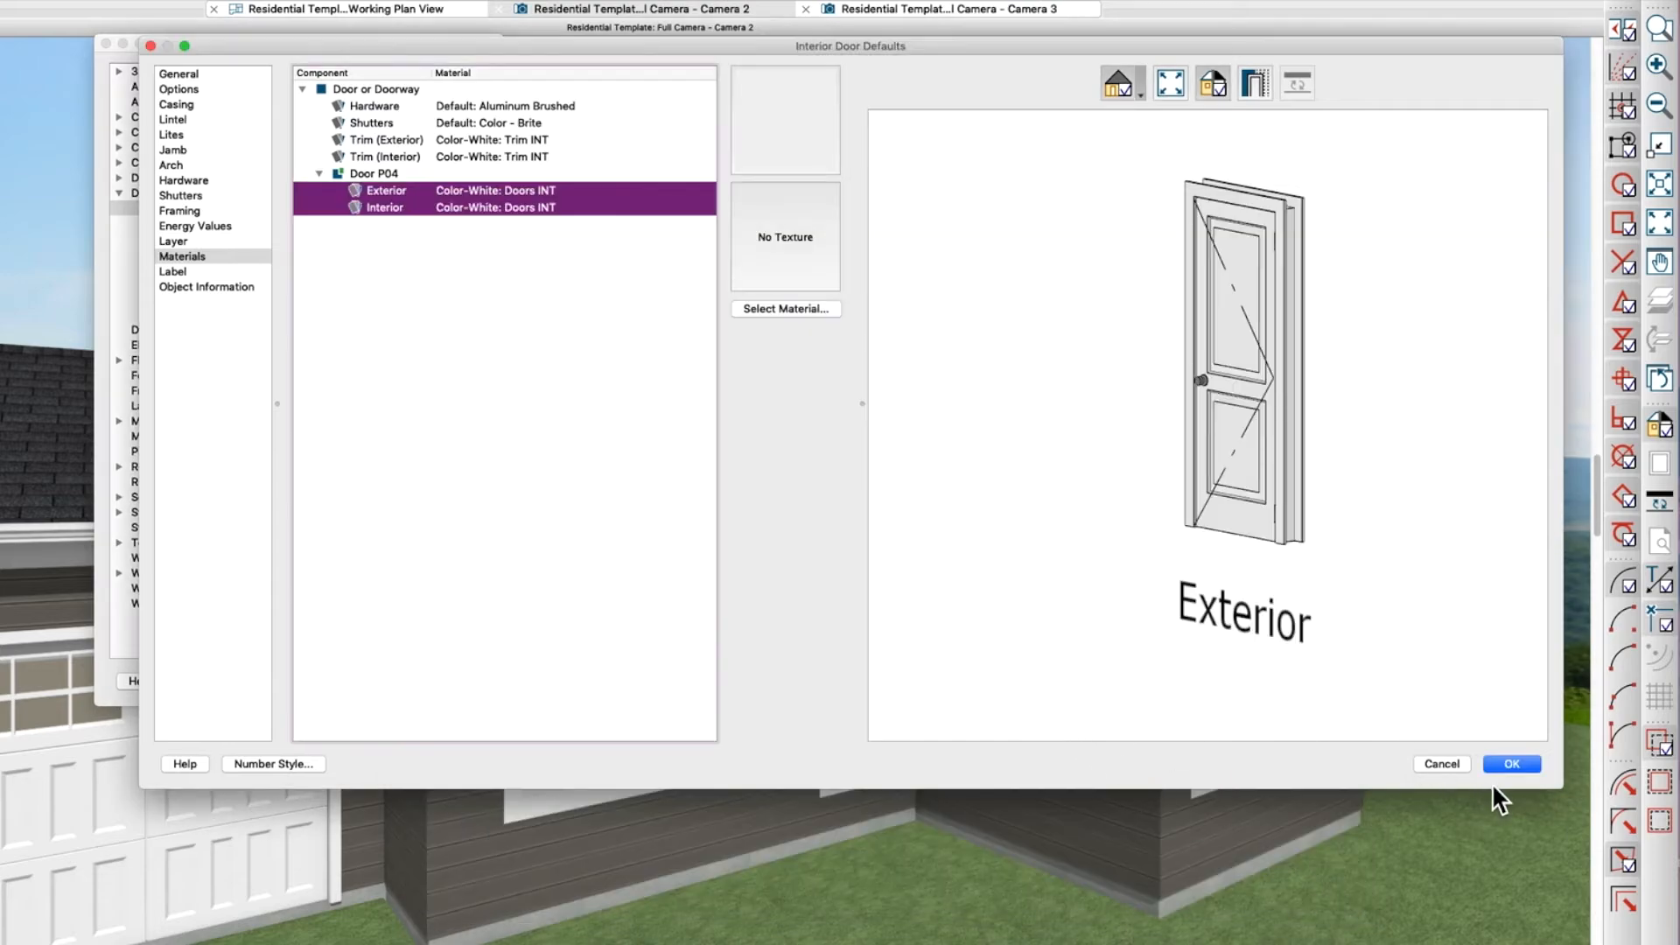
left_click(1512, 765)
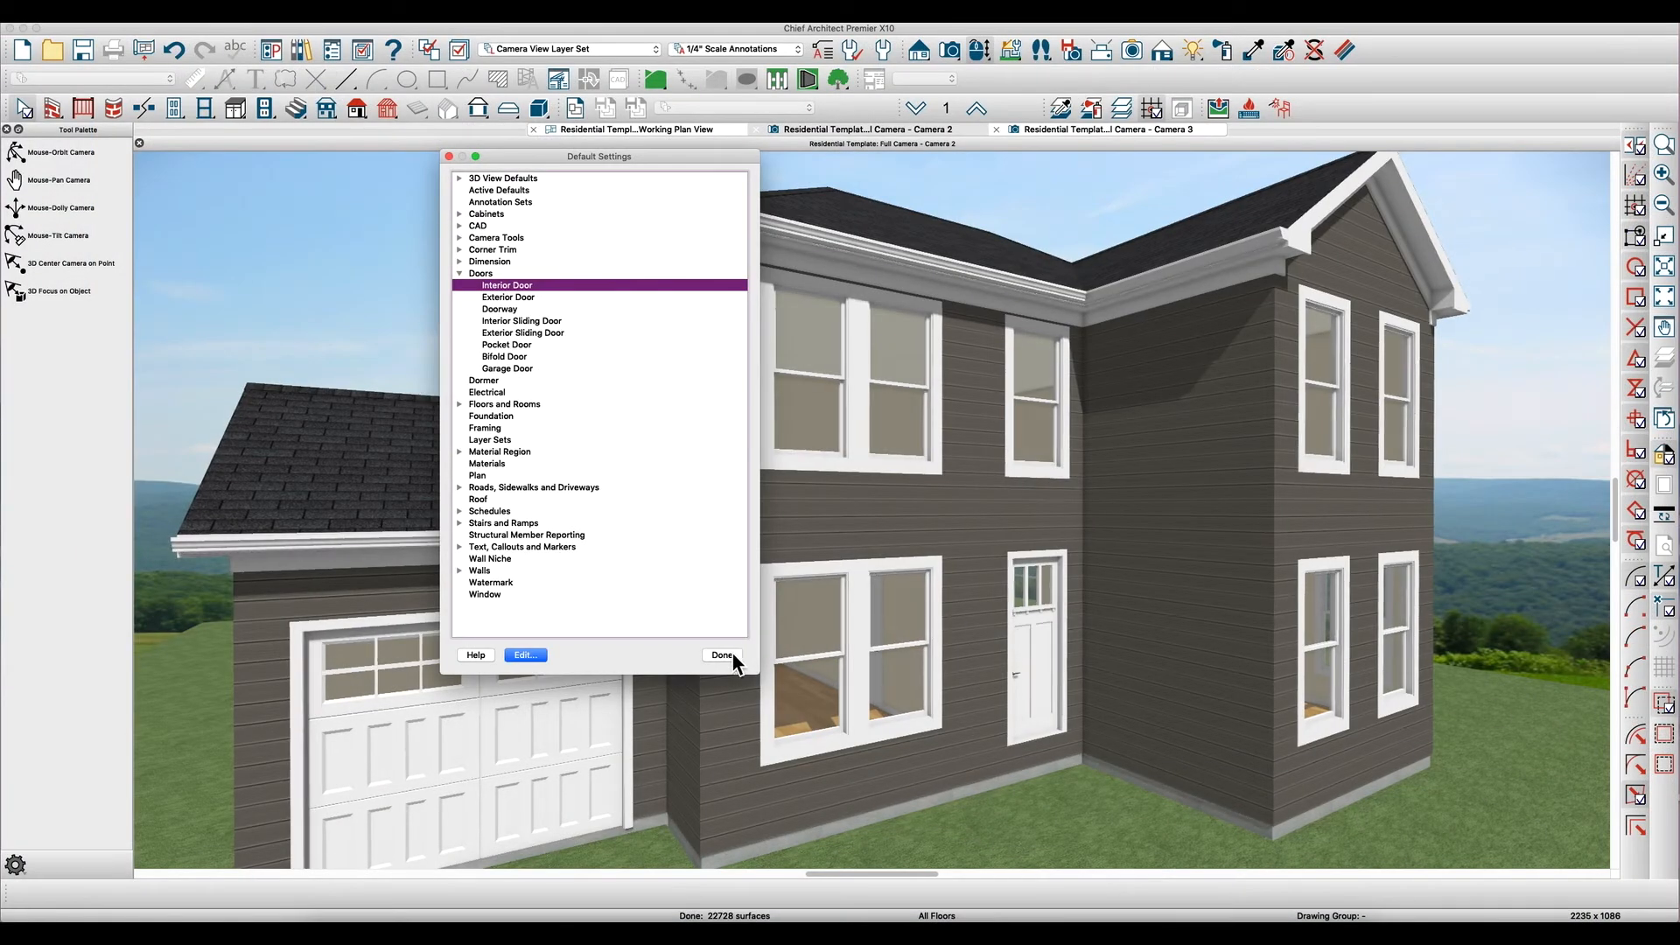
- Open the material settings of the roof defaults and examine the material assigned to the fascia
left_click(487, 534)
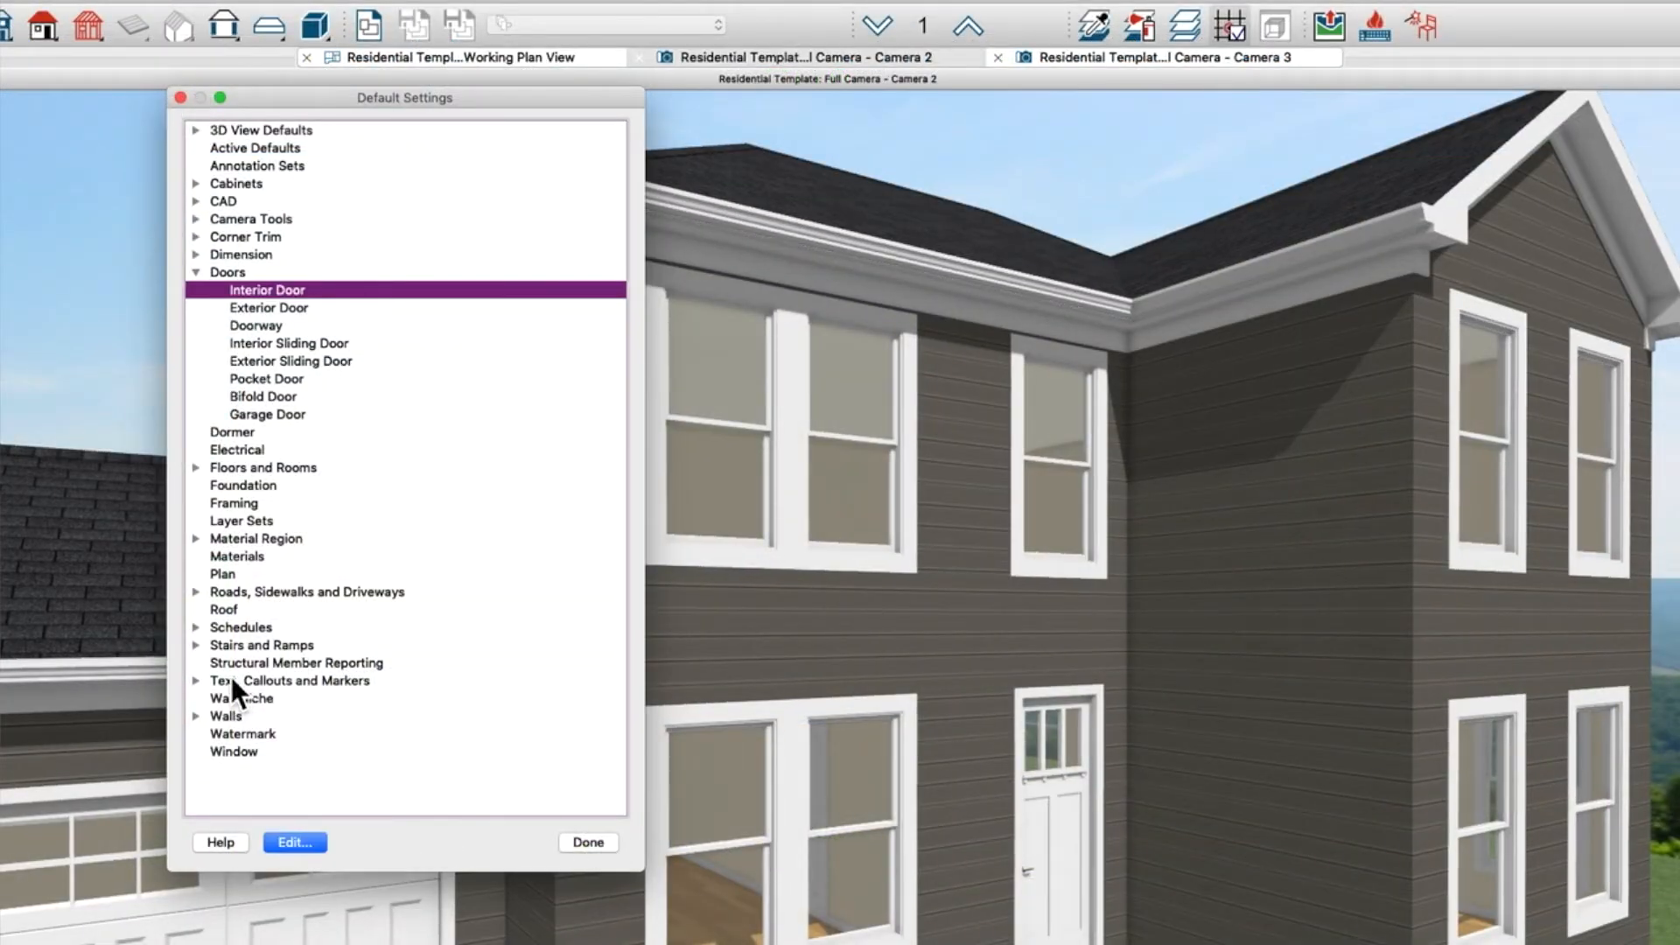
double_click(229, 611)
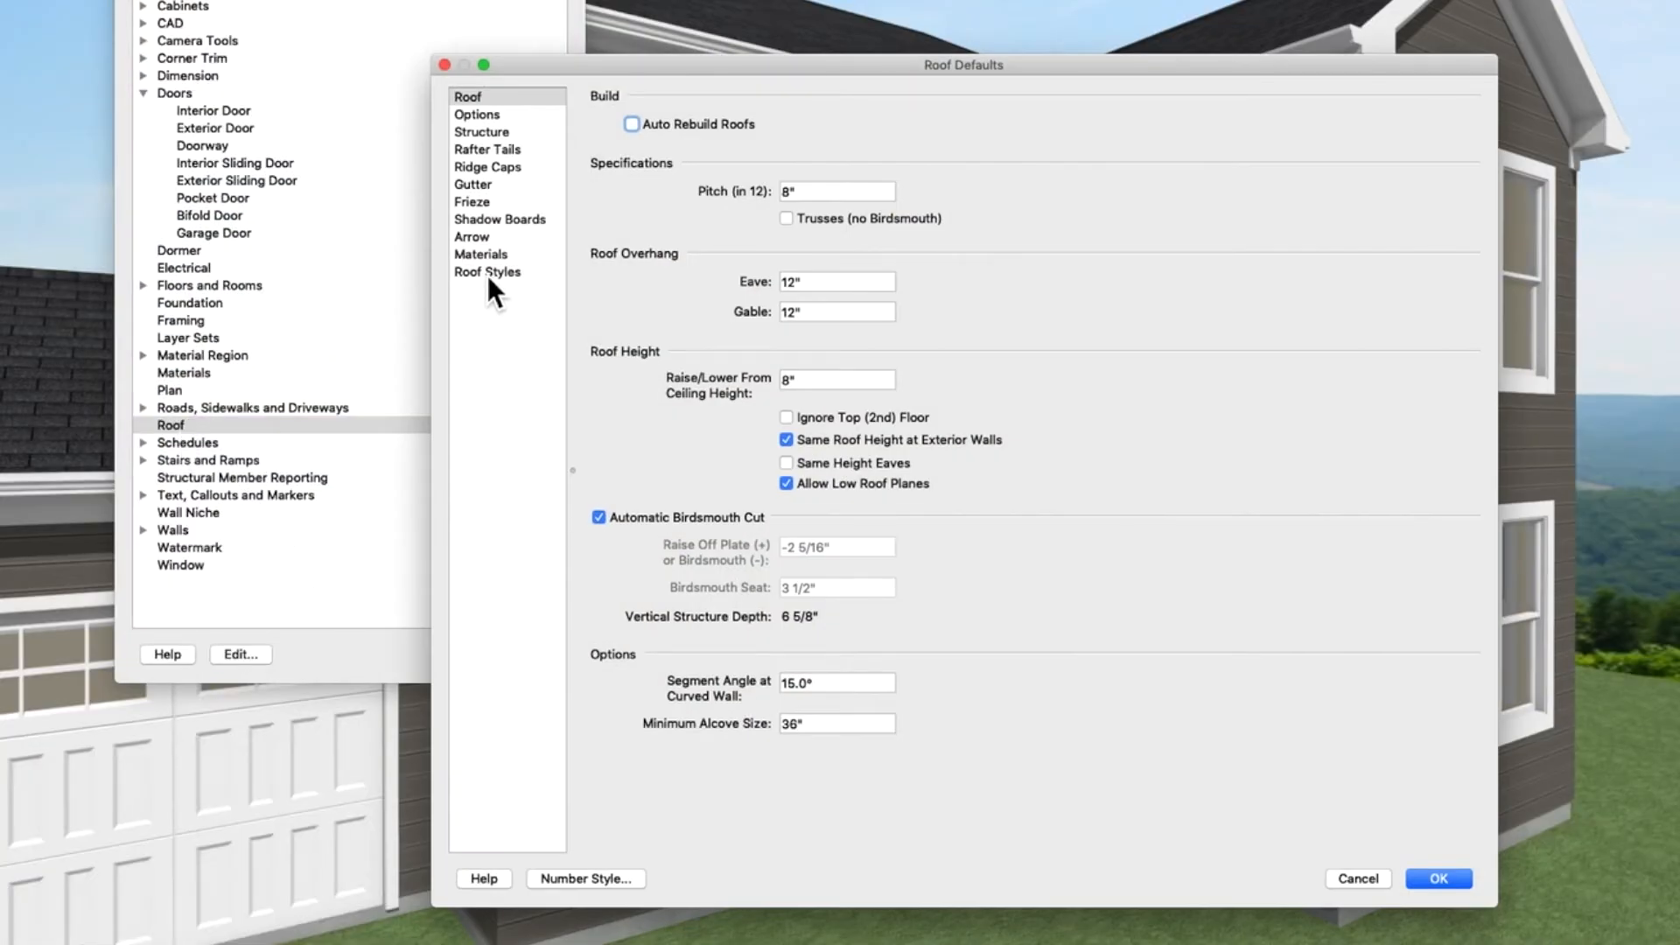
left_click(482, 255)
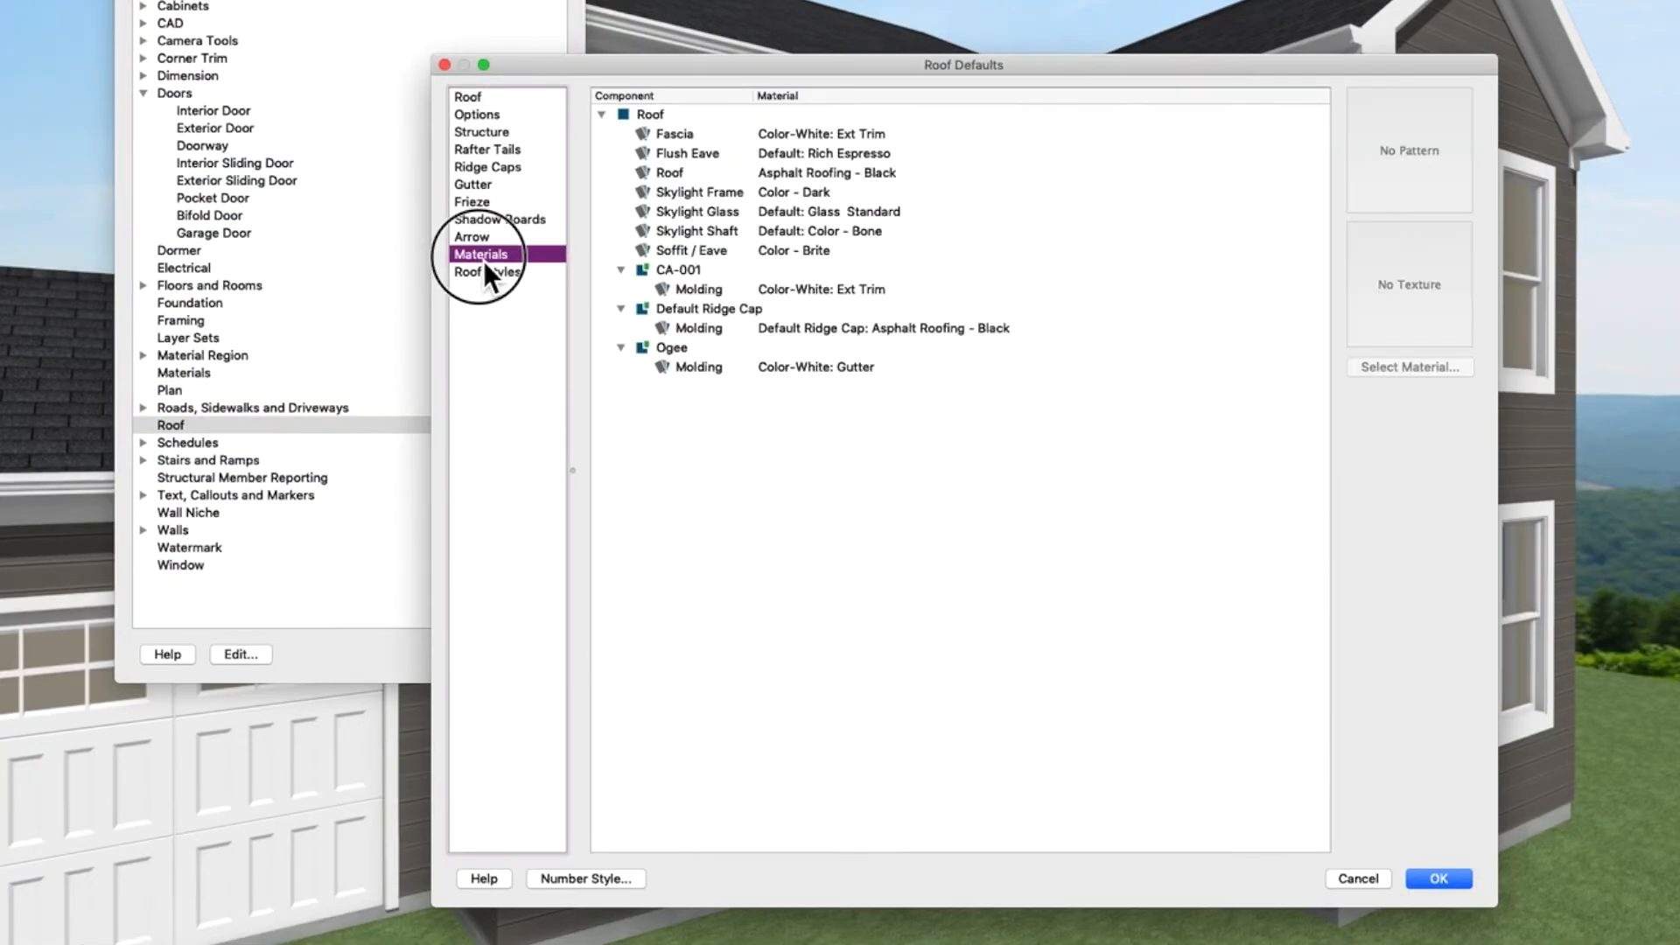
left_click(761, 137)
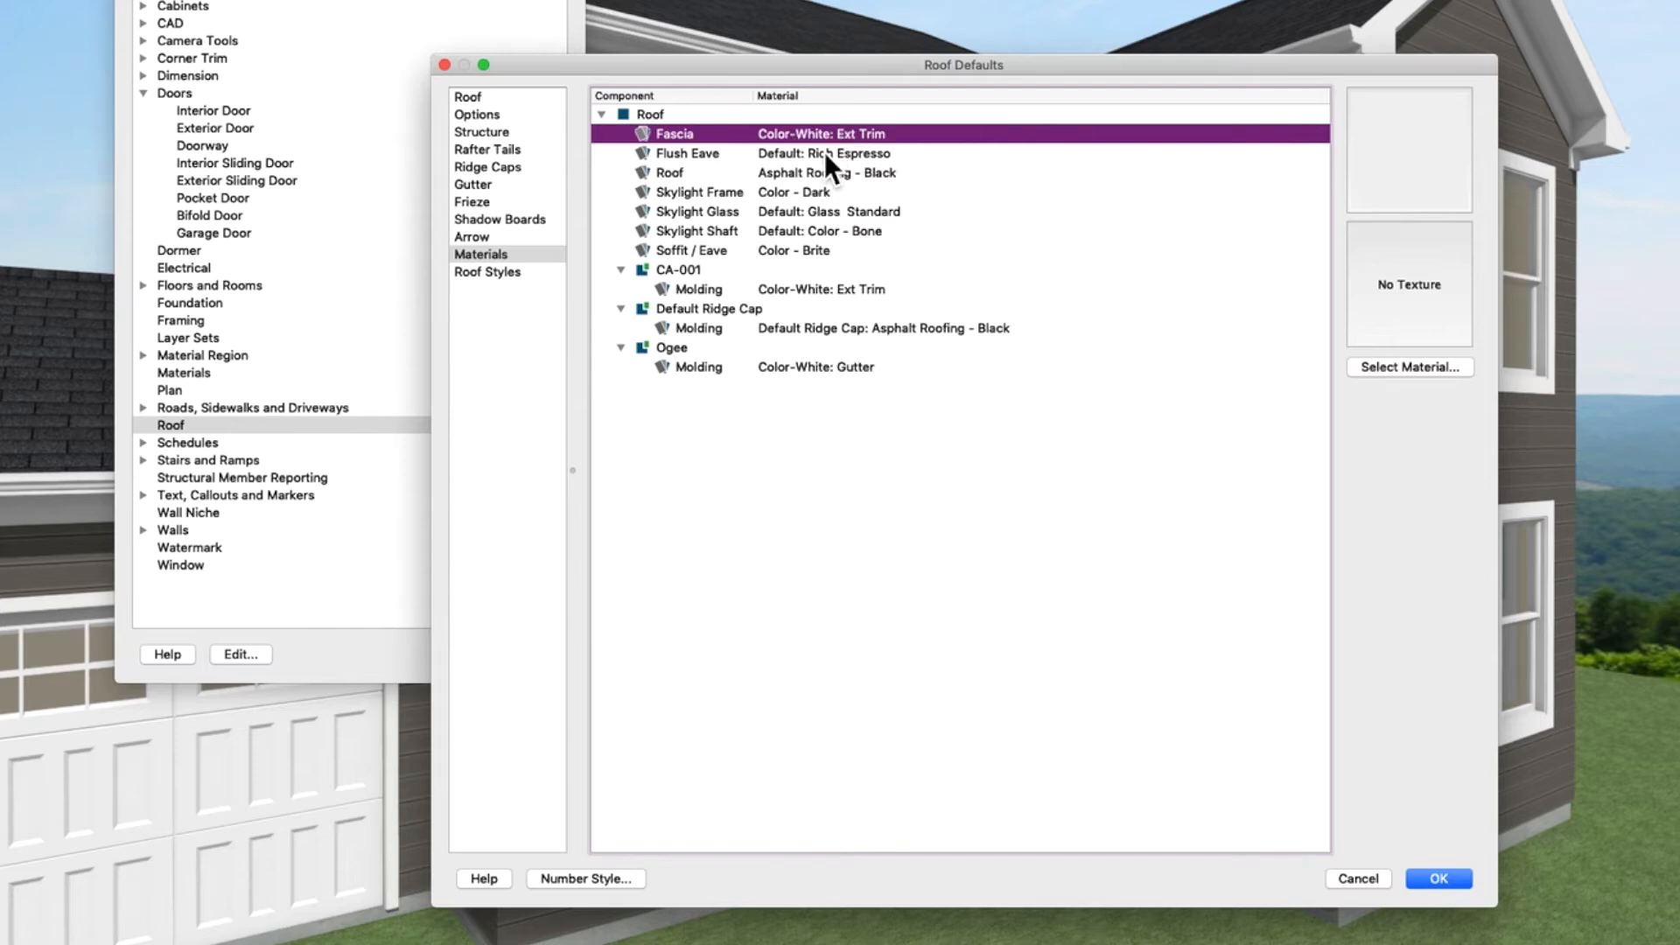
- Review the CA-001 and Ogee molding materials and accept the roof defaults
left_click(847, 293)
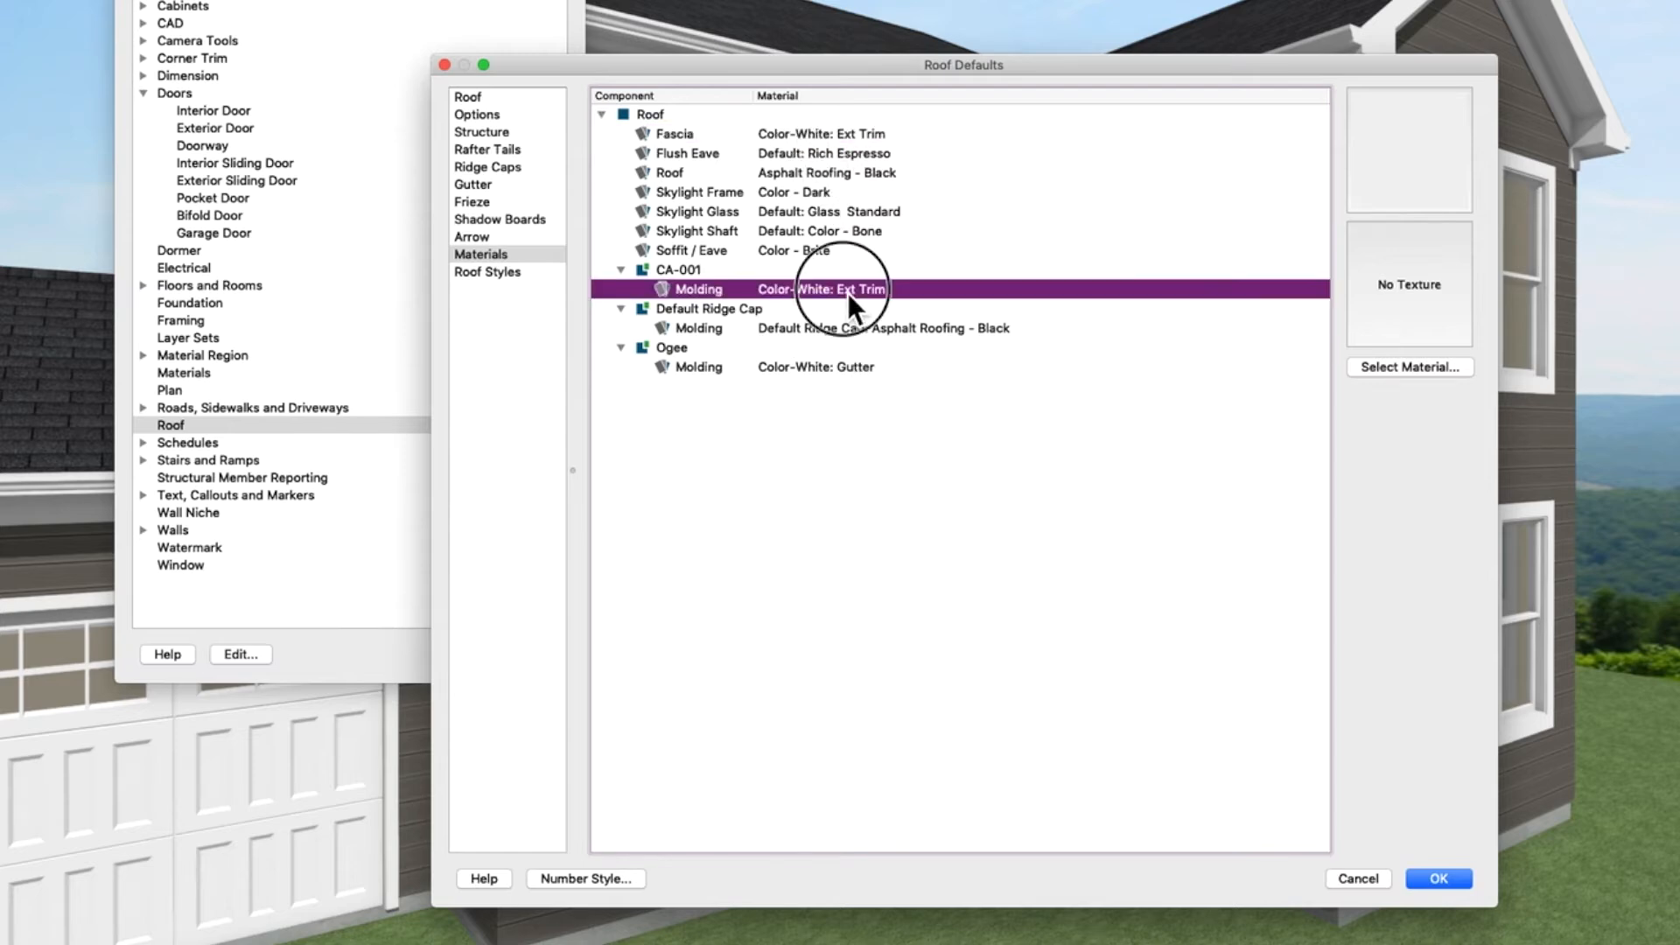
left_click(862, 369)
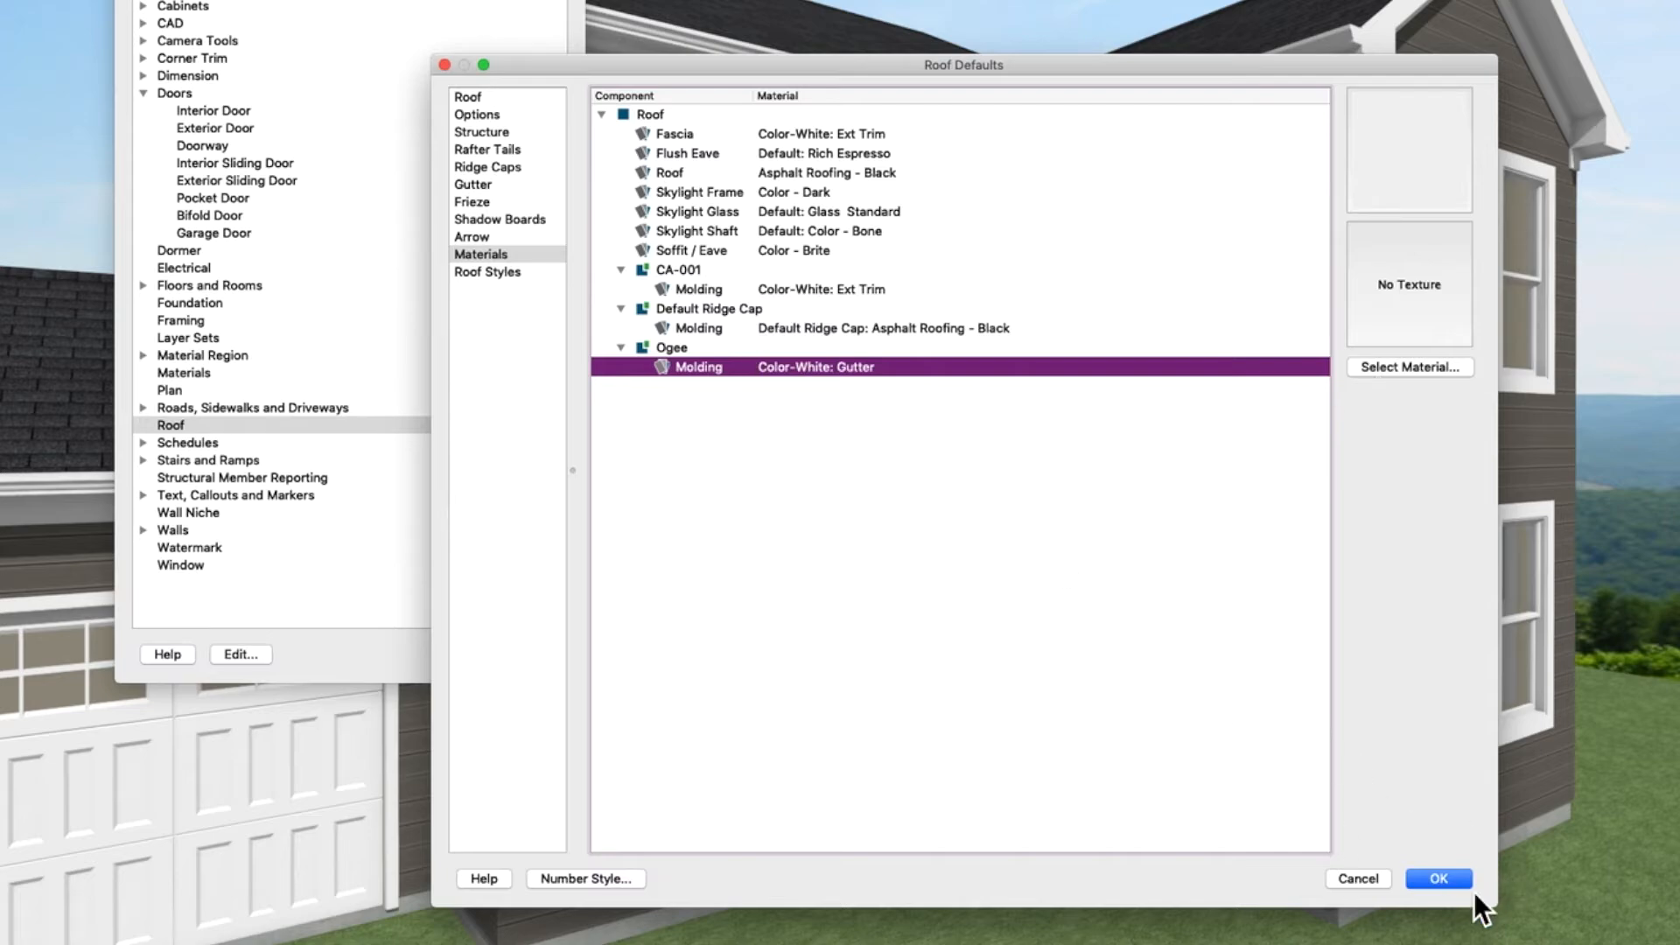
left_click(1444, 884)
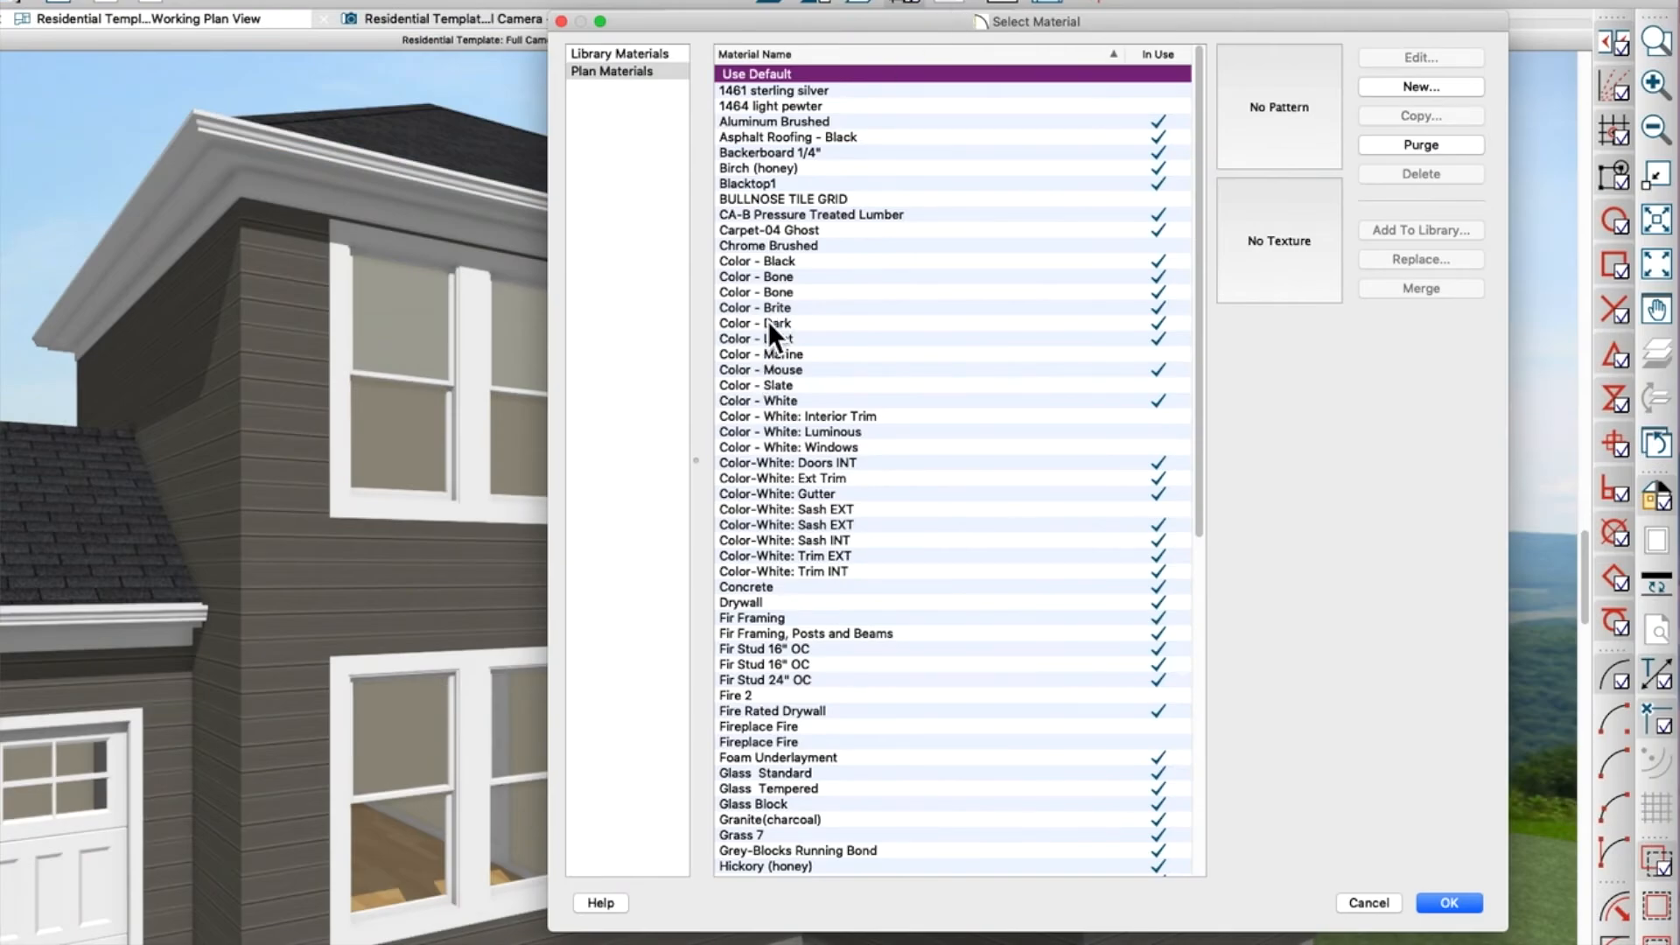
- Paint the exterior window trim with the plan material Color - Marine
left_click(775, 297)
left_click(779, 284)
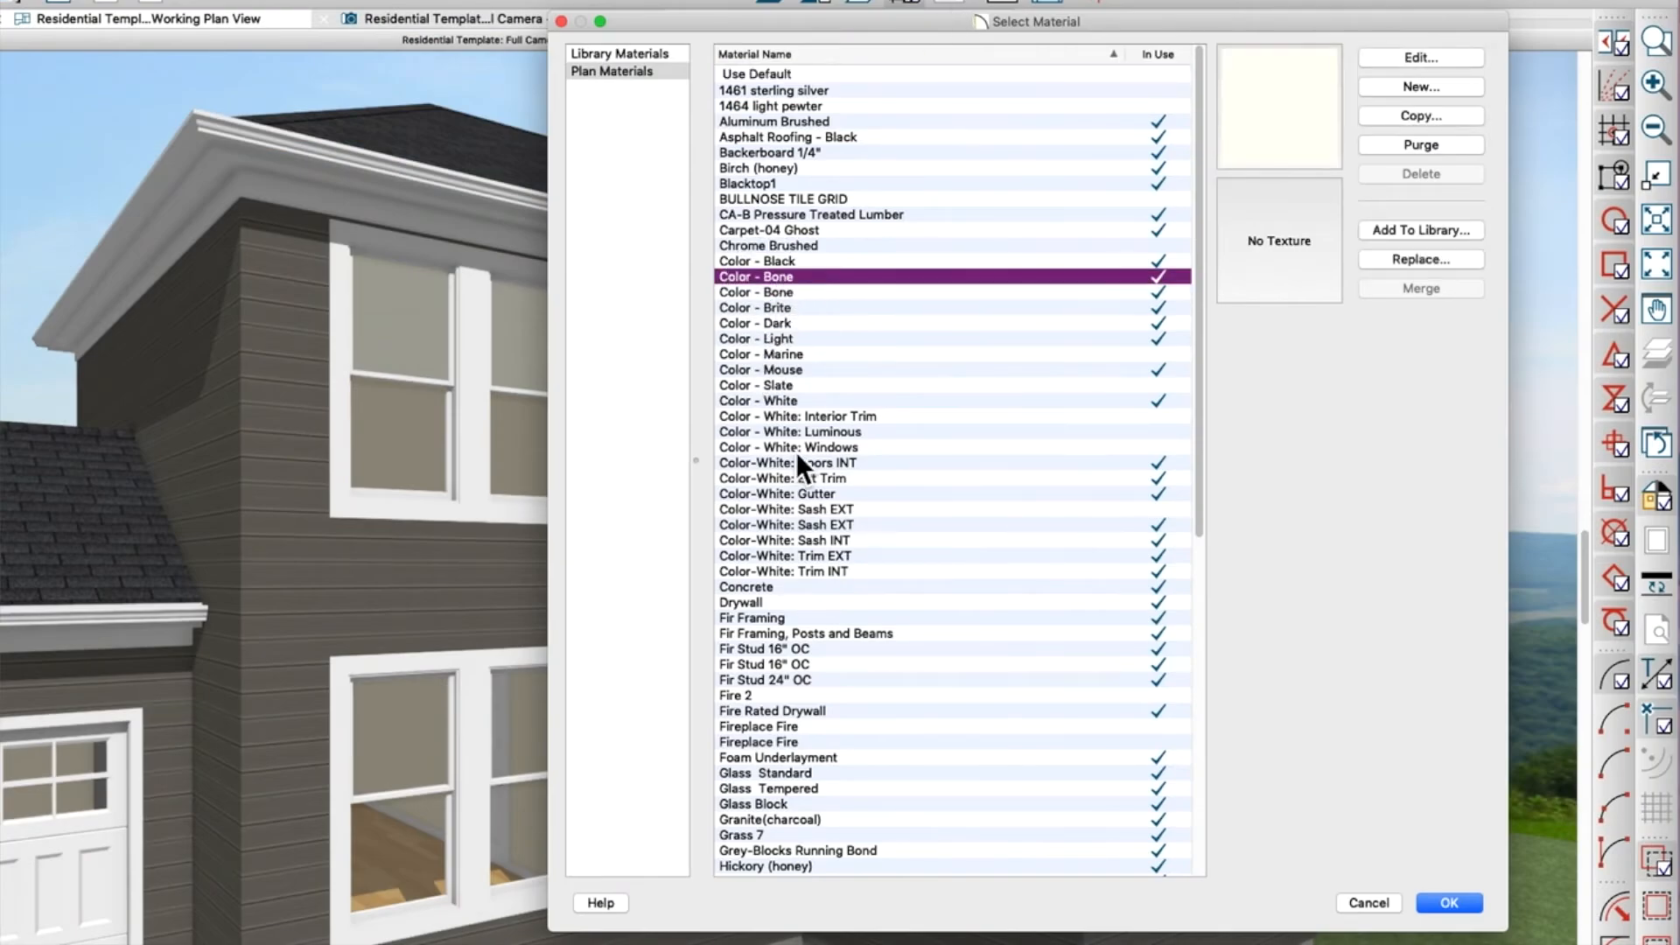
left_click(788, 355)
left_click(1448, 902)
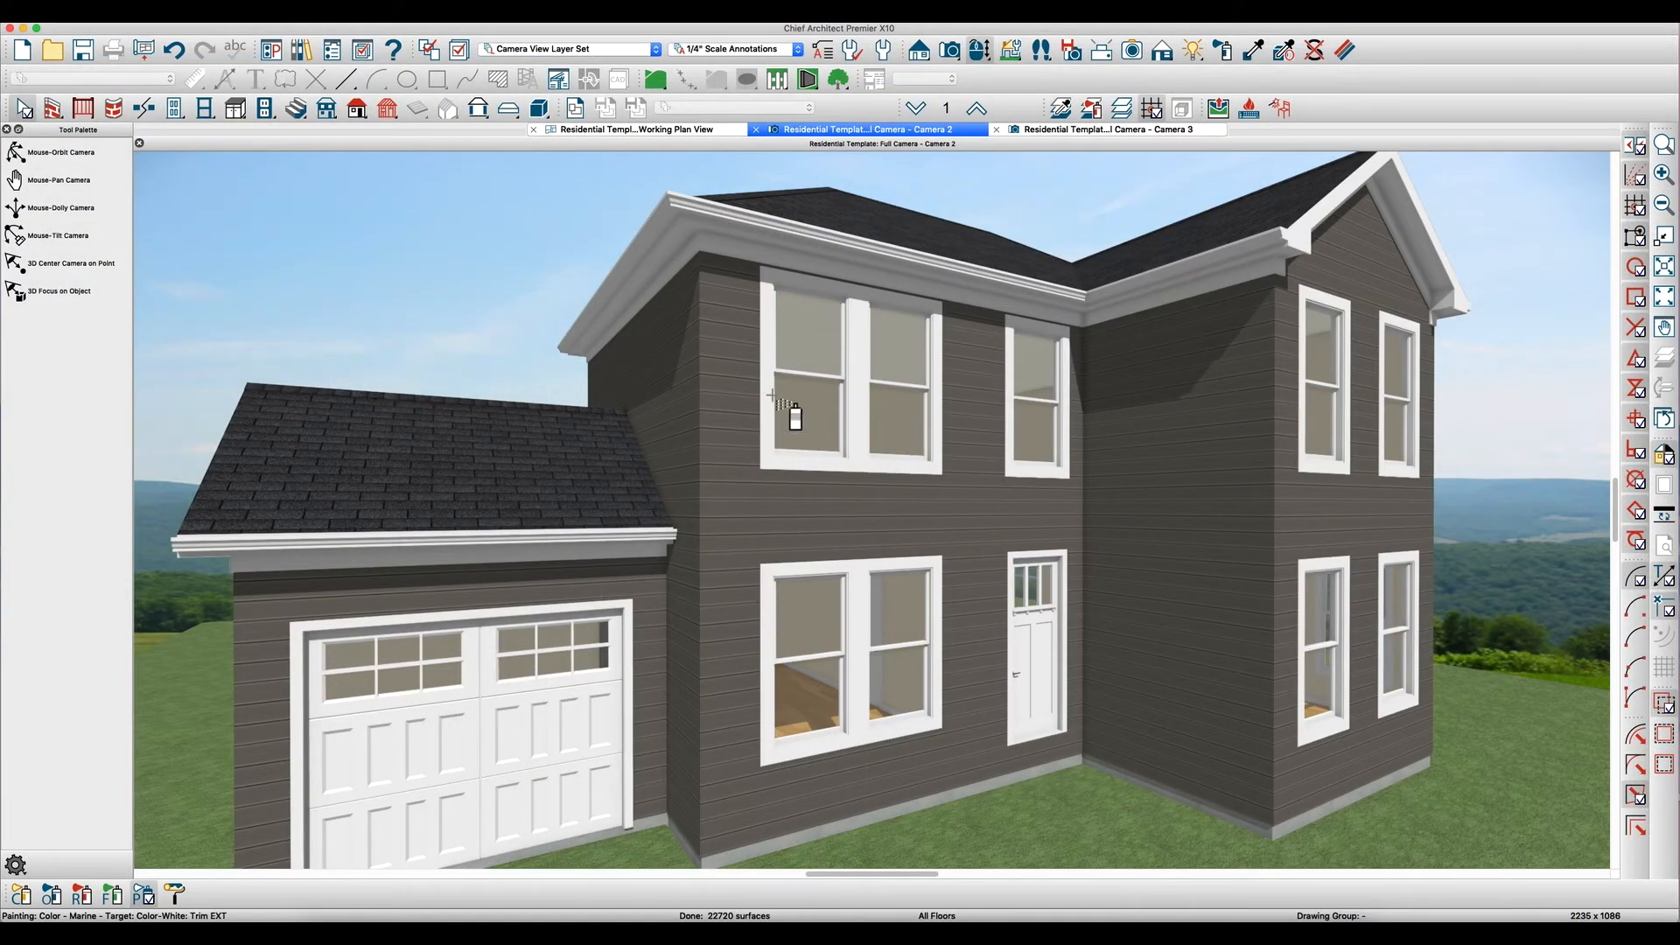
left_click(783, 636)
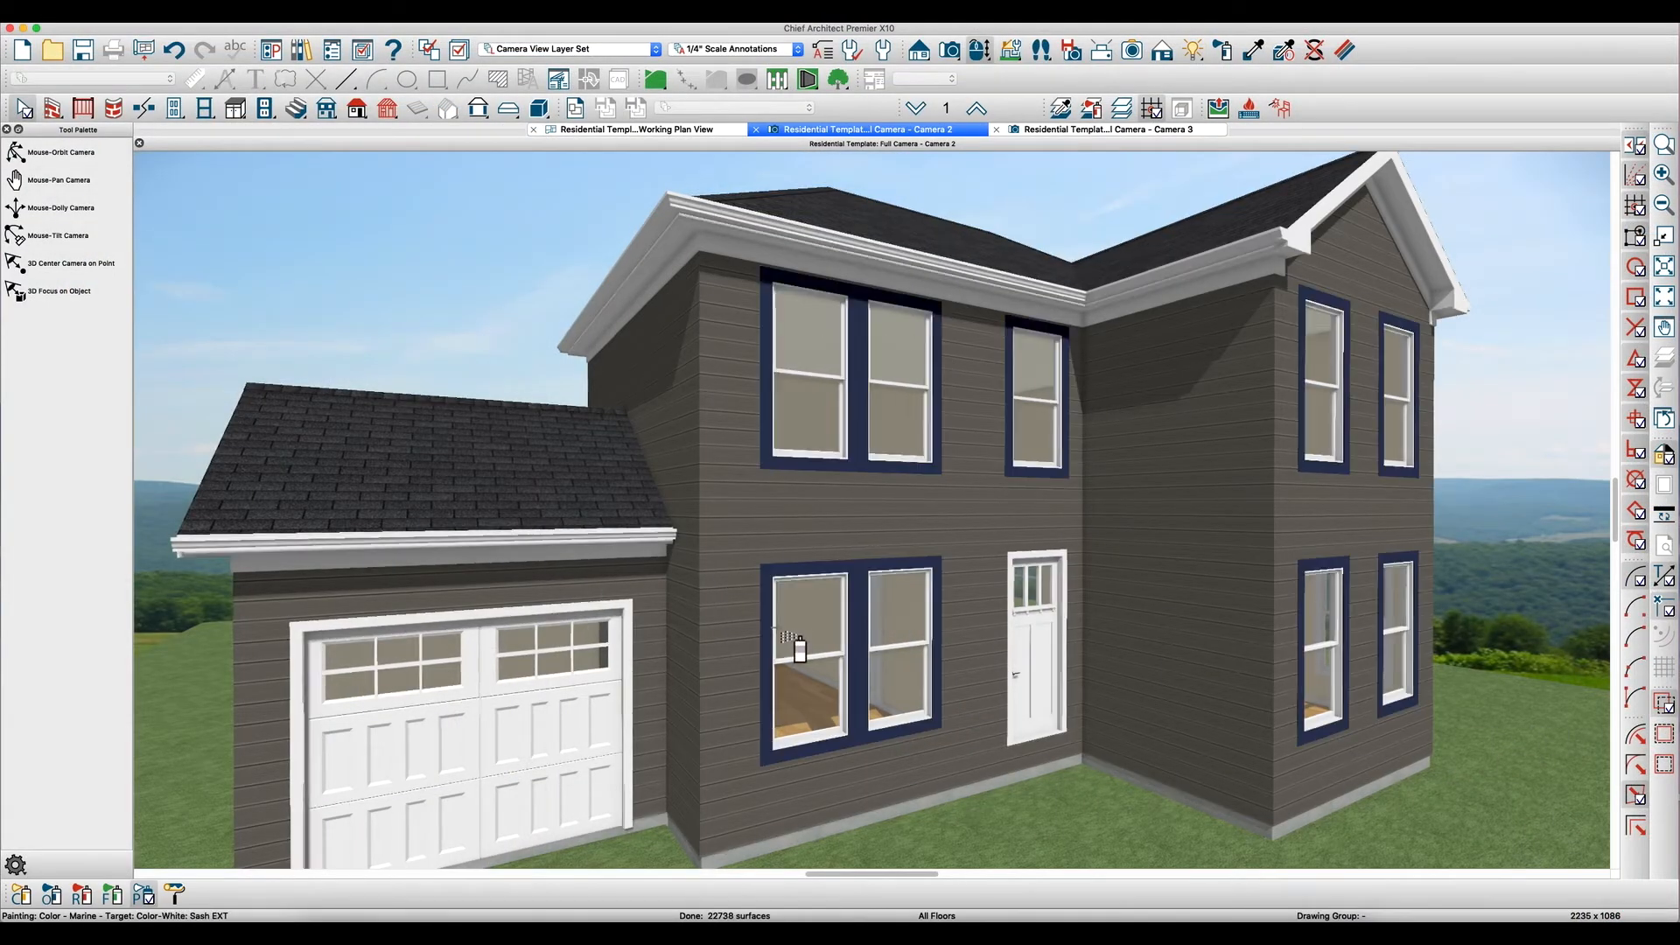
key("Escape")
- In the interior Camera 3 view, paint the interior door and window trim with Color - Bone
left_click_drag(942, 501, 986, 386)
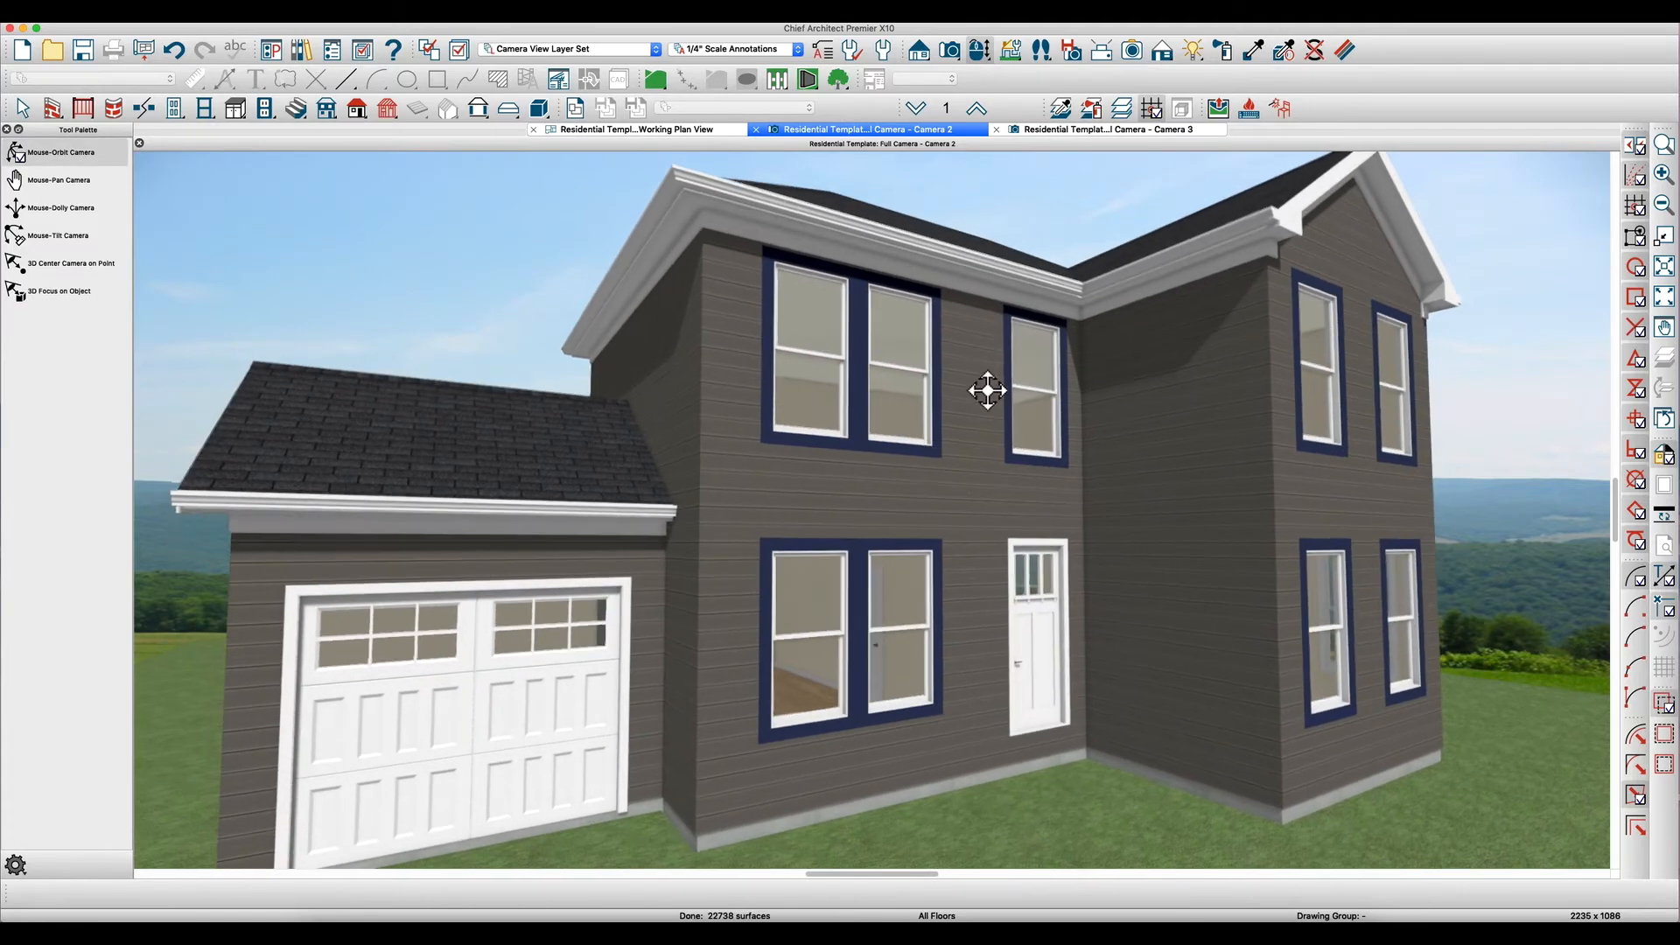
left_click(1074, 133)
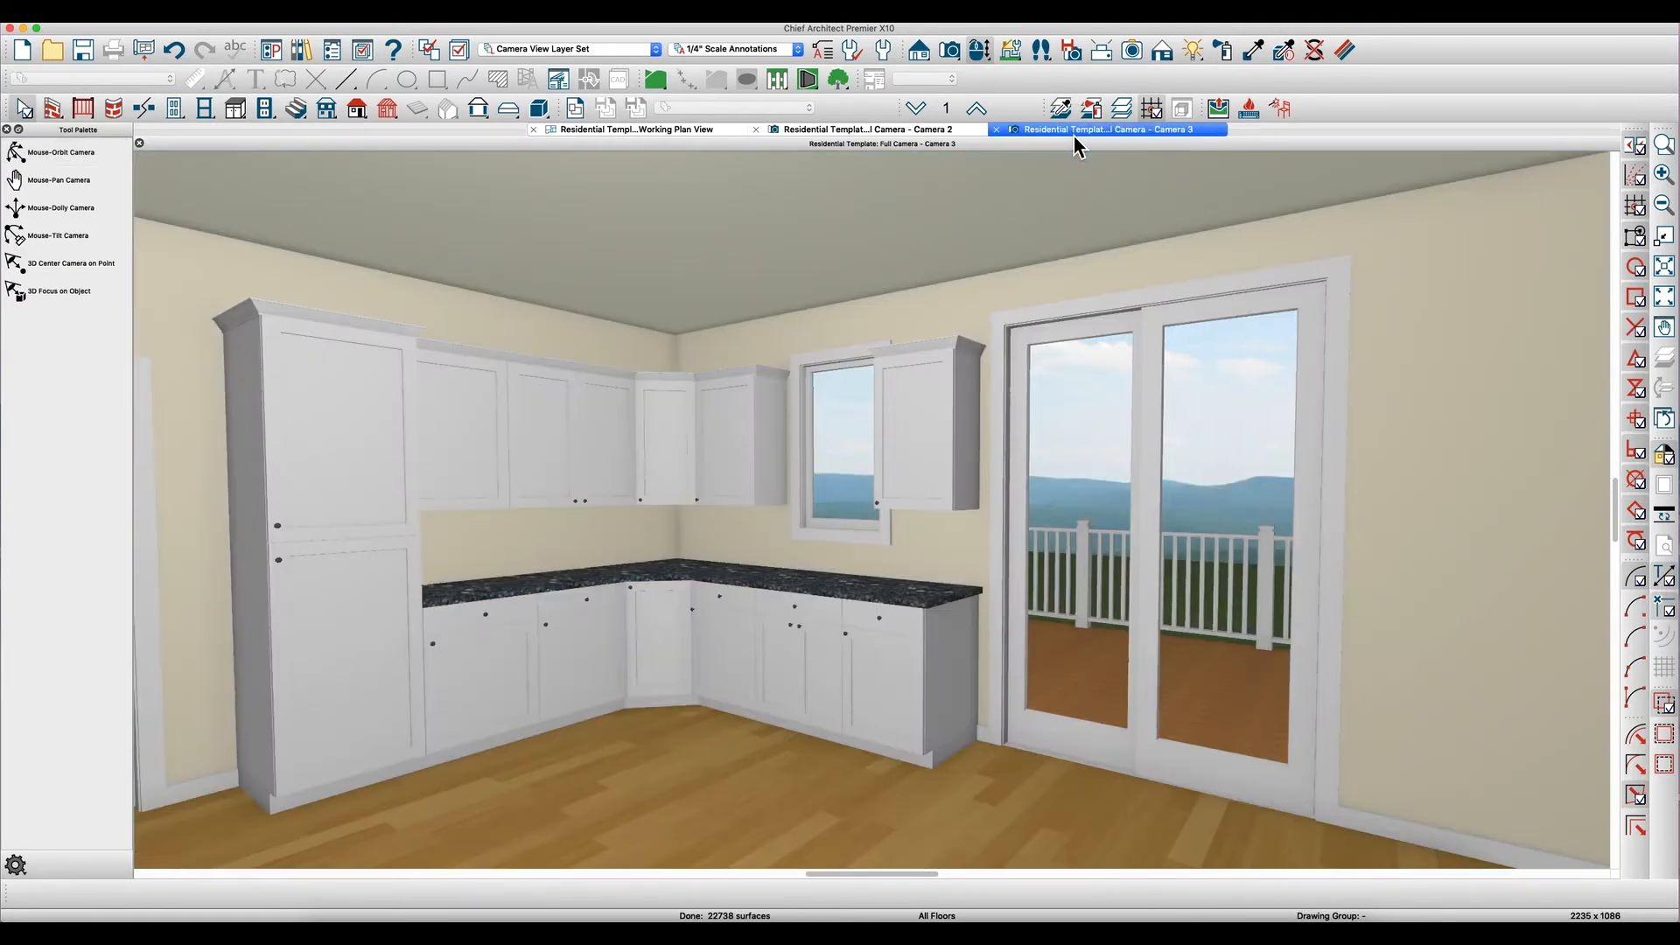
left_click(928, 131)
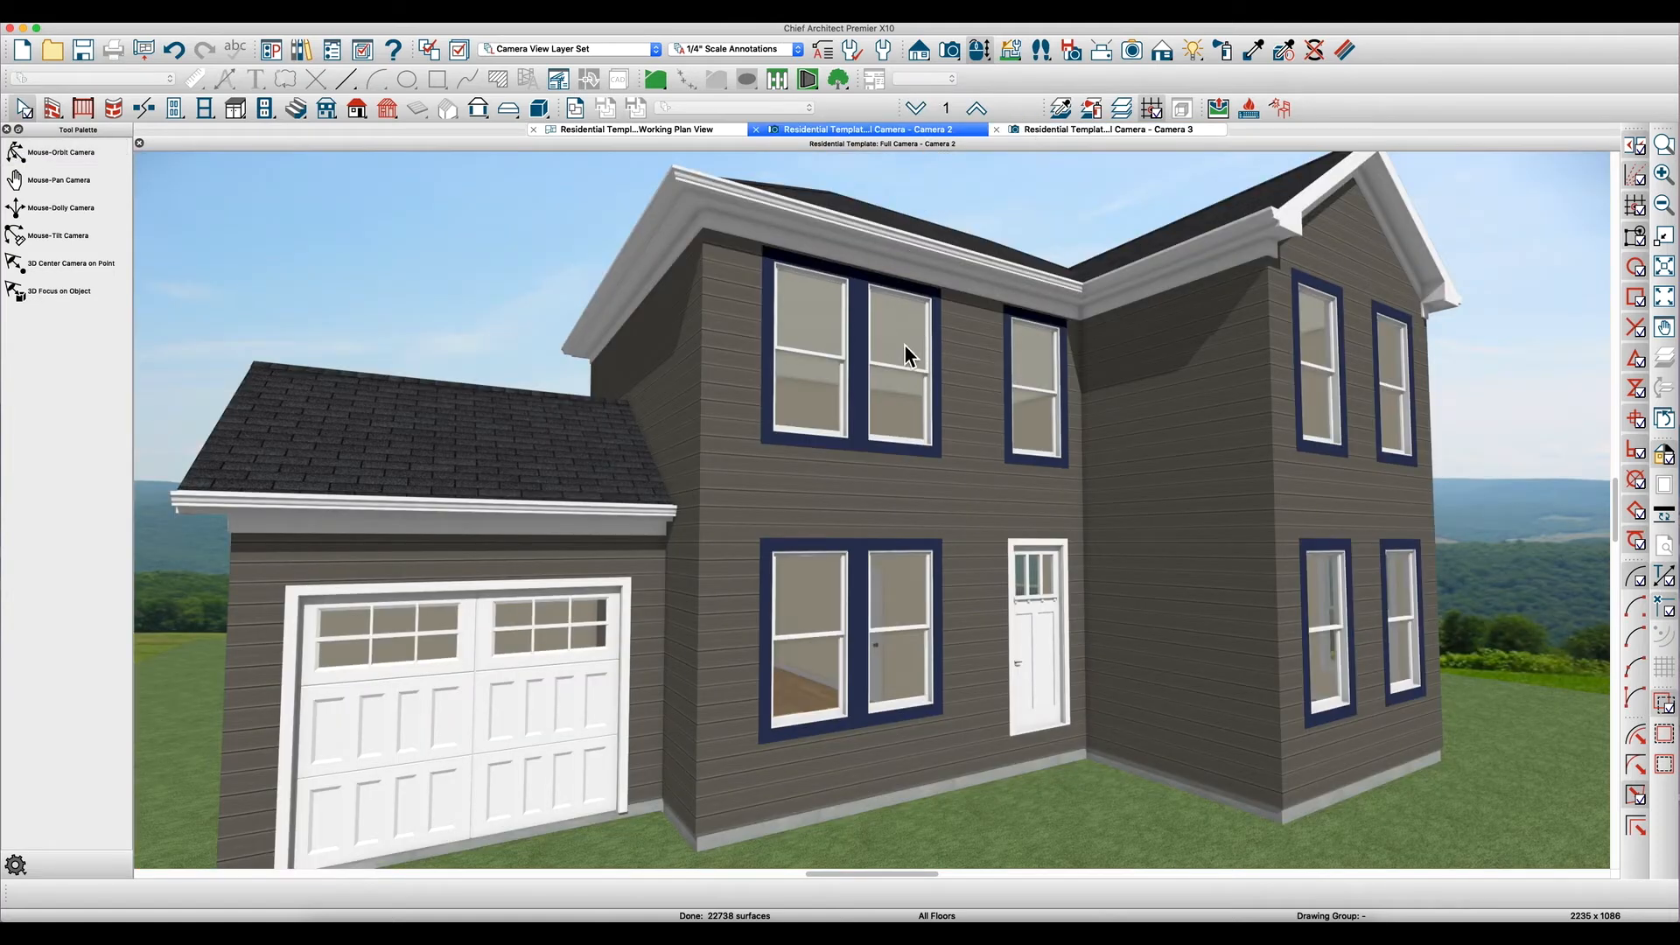
left_click(1059, 134)
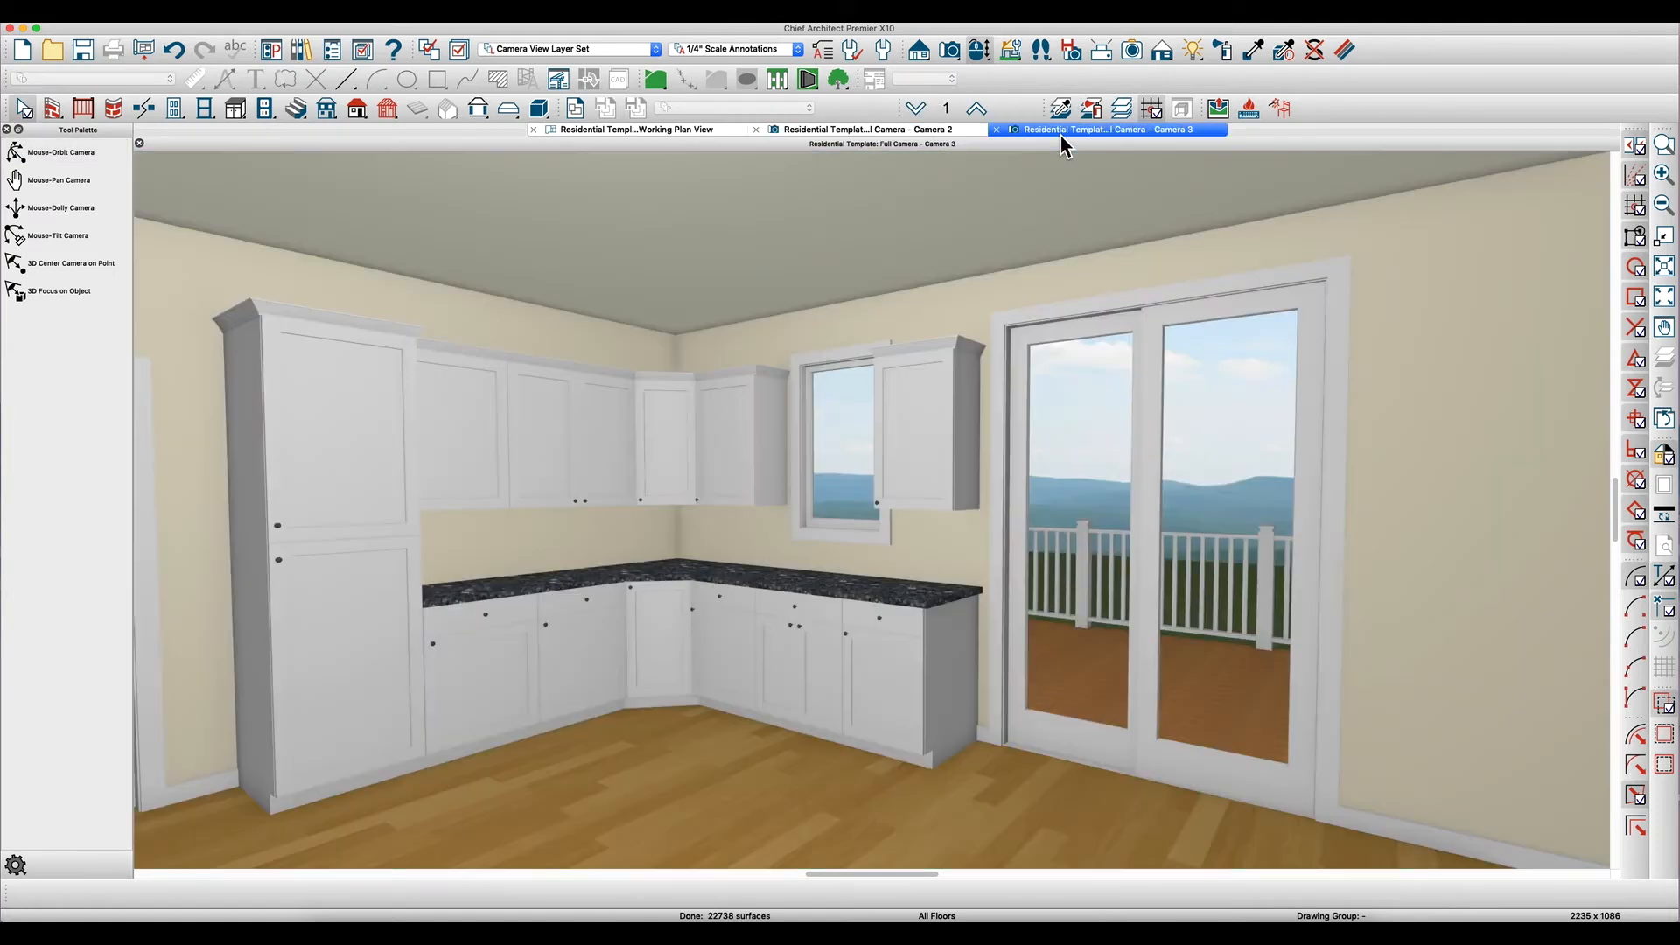
left_click_drag(973, 431, 878, 428)
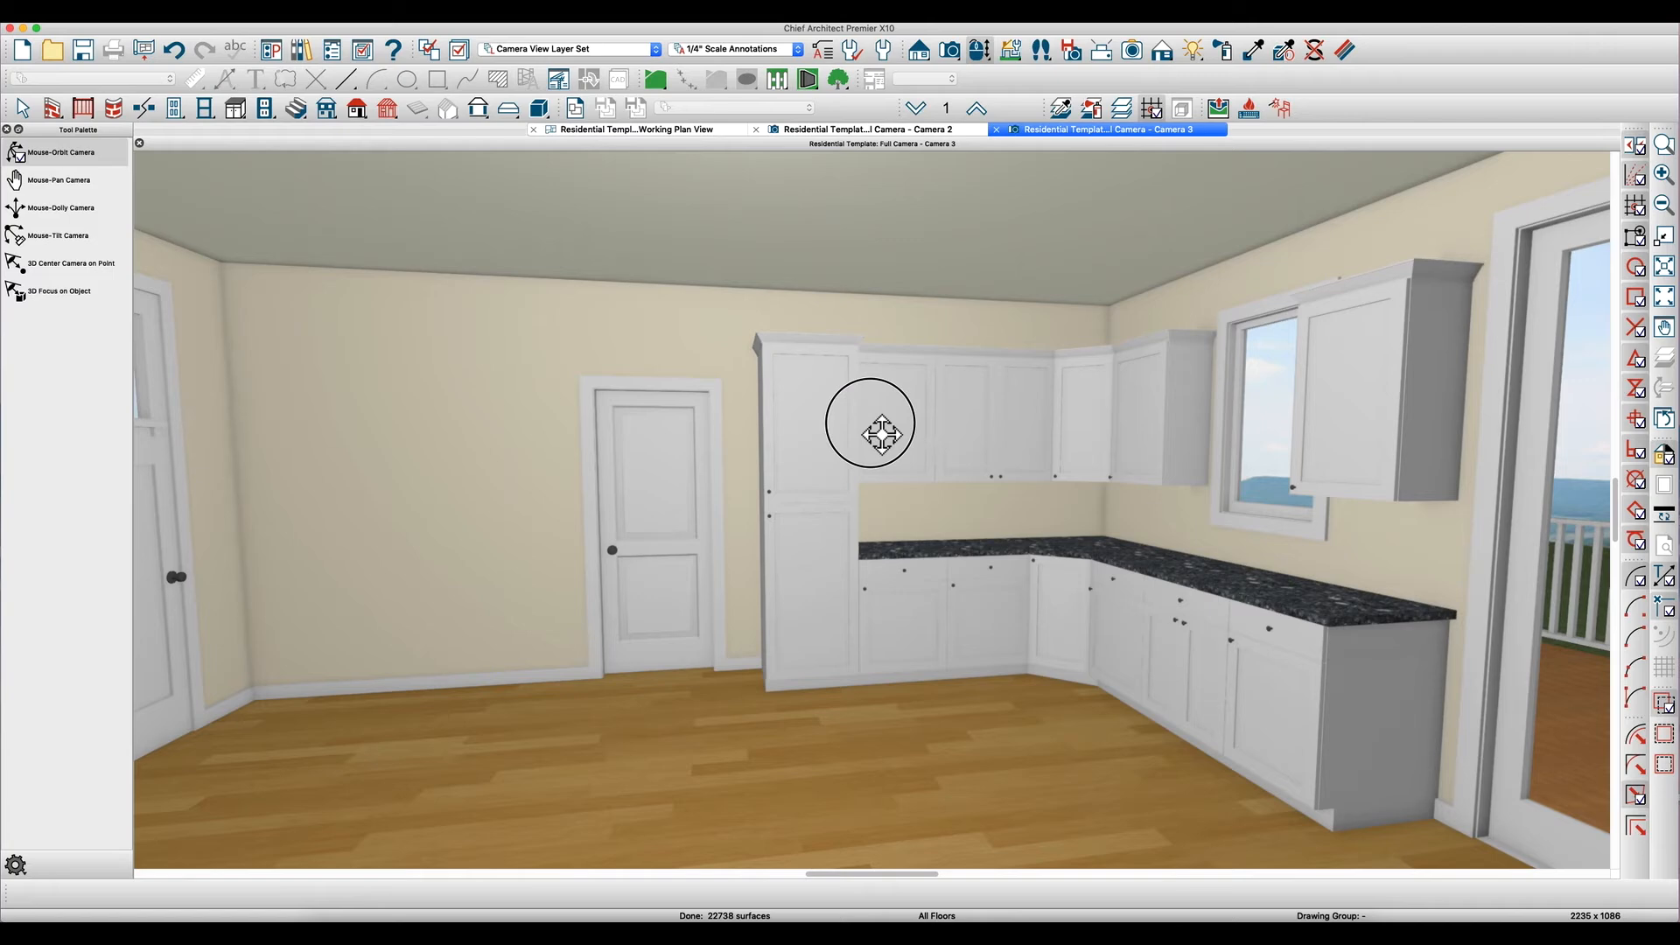
key("Escape")
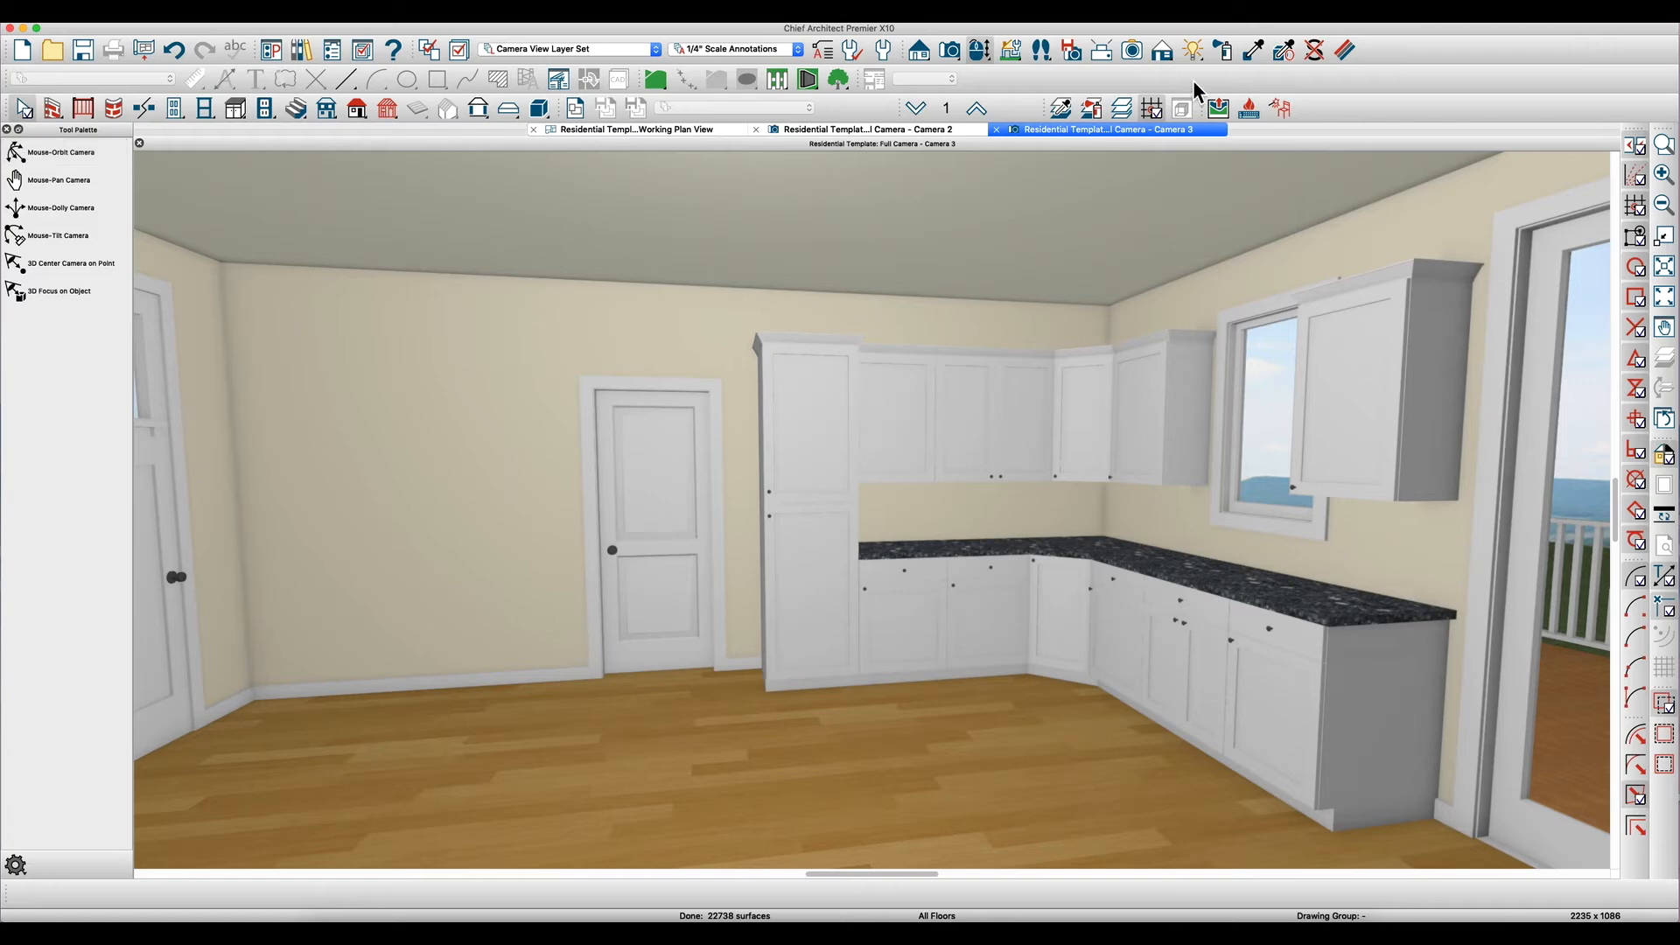
left_click(1237, 67)
left_click(1079, 316)
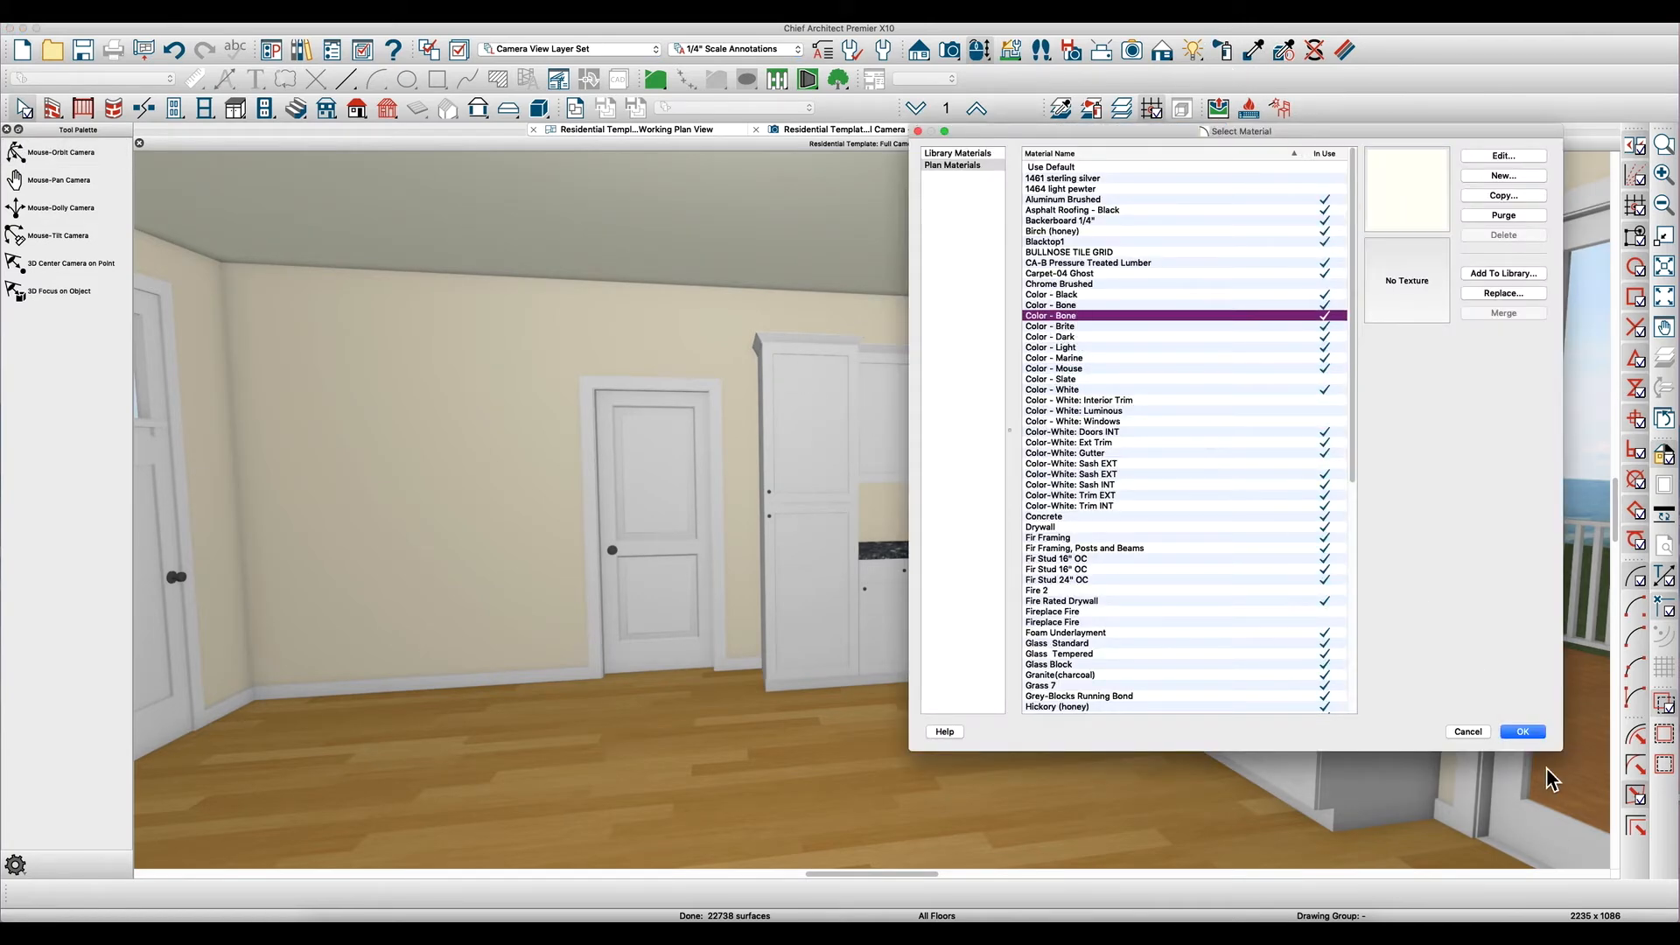
left_click(1529, 734)
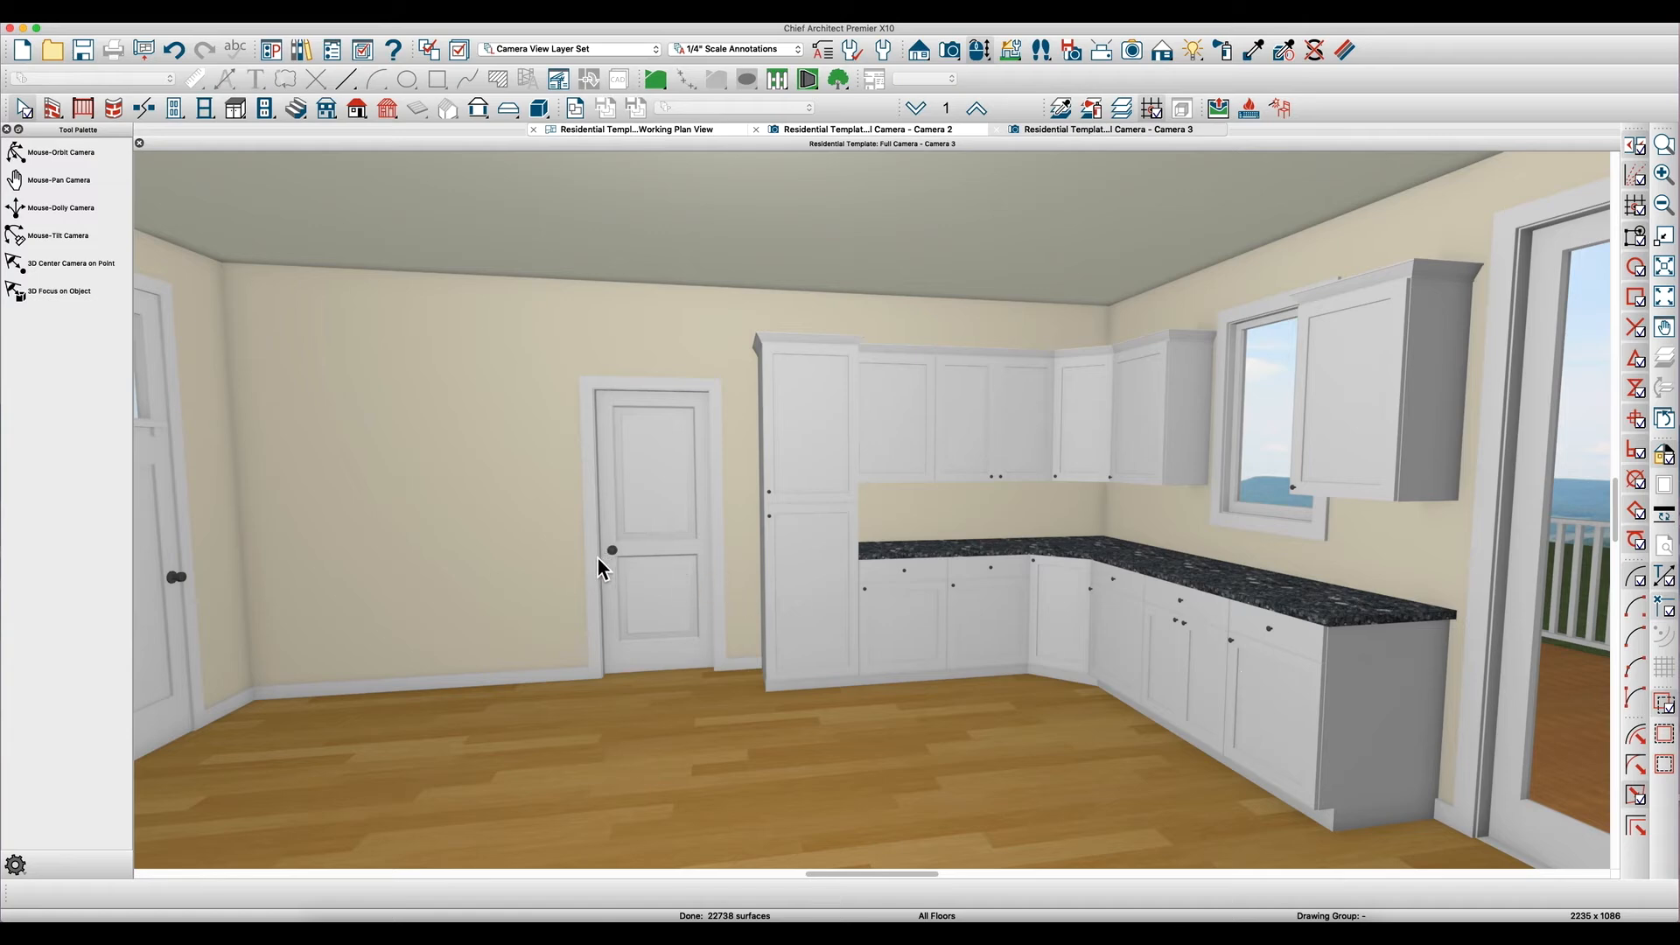
left_click(594, 556)
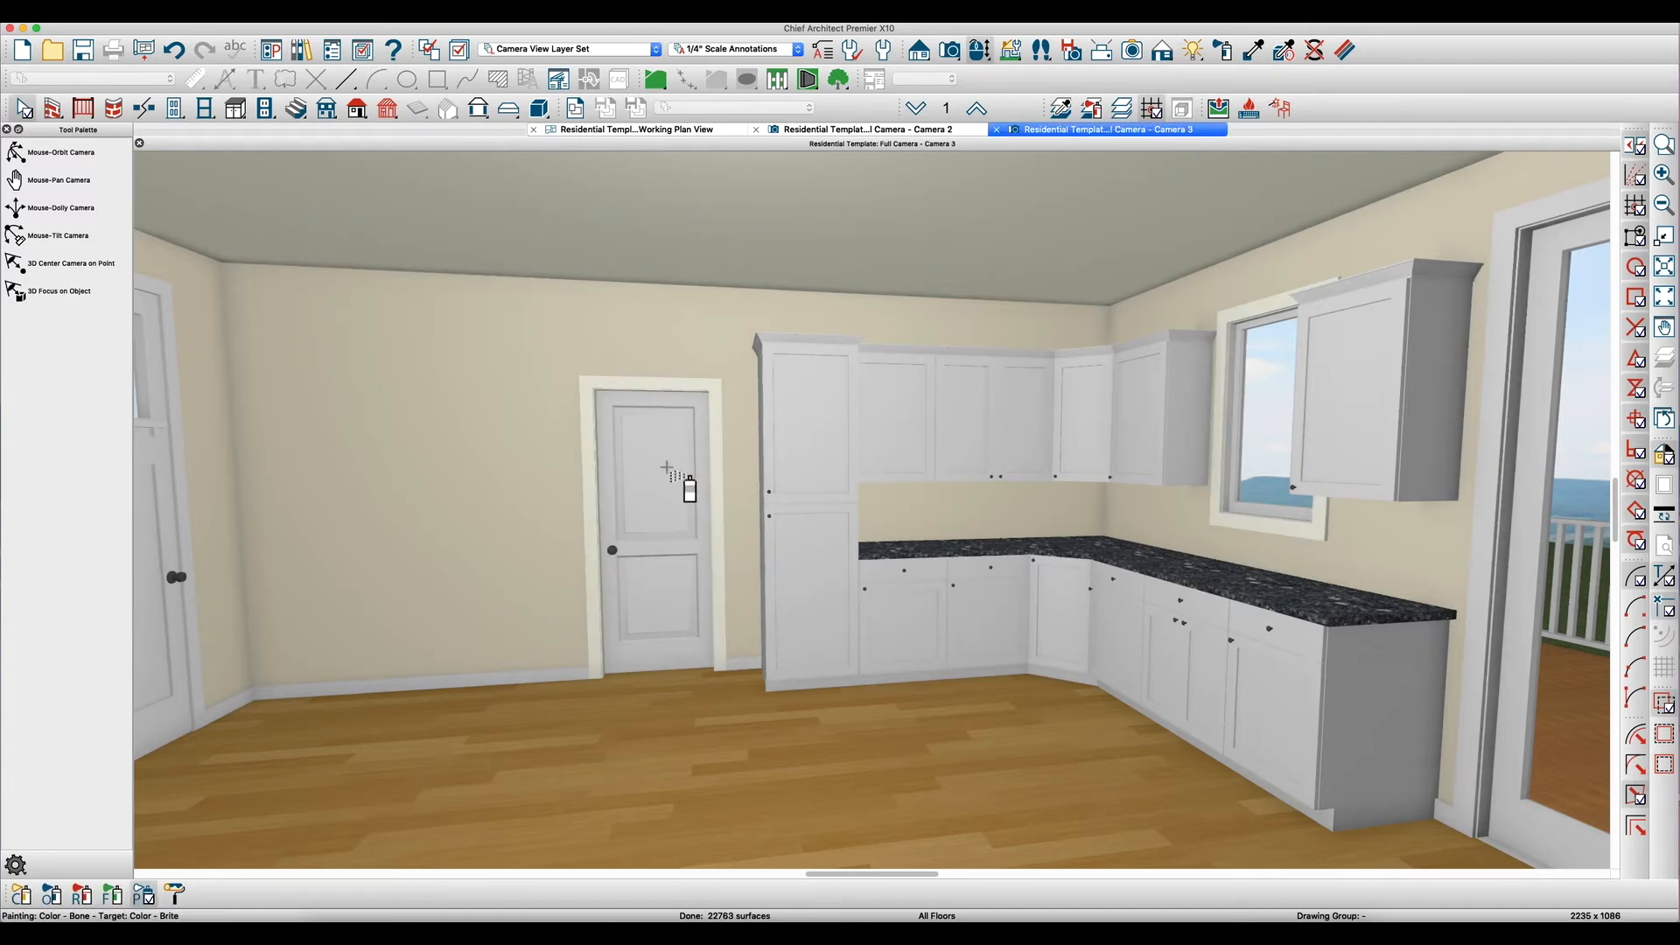
- Try to paint the interior door panel with Color - Light
left_click(1223, 51)
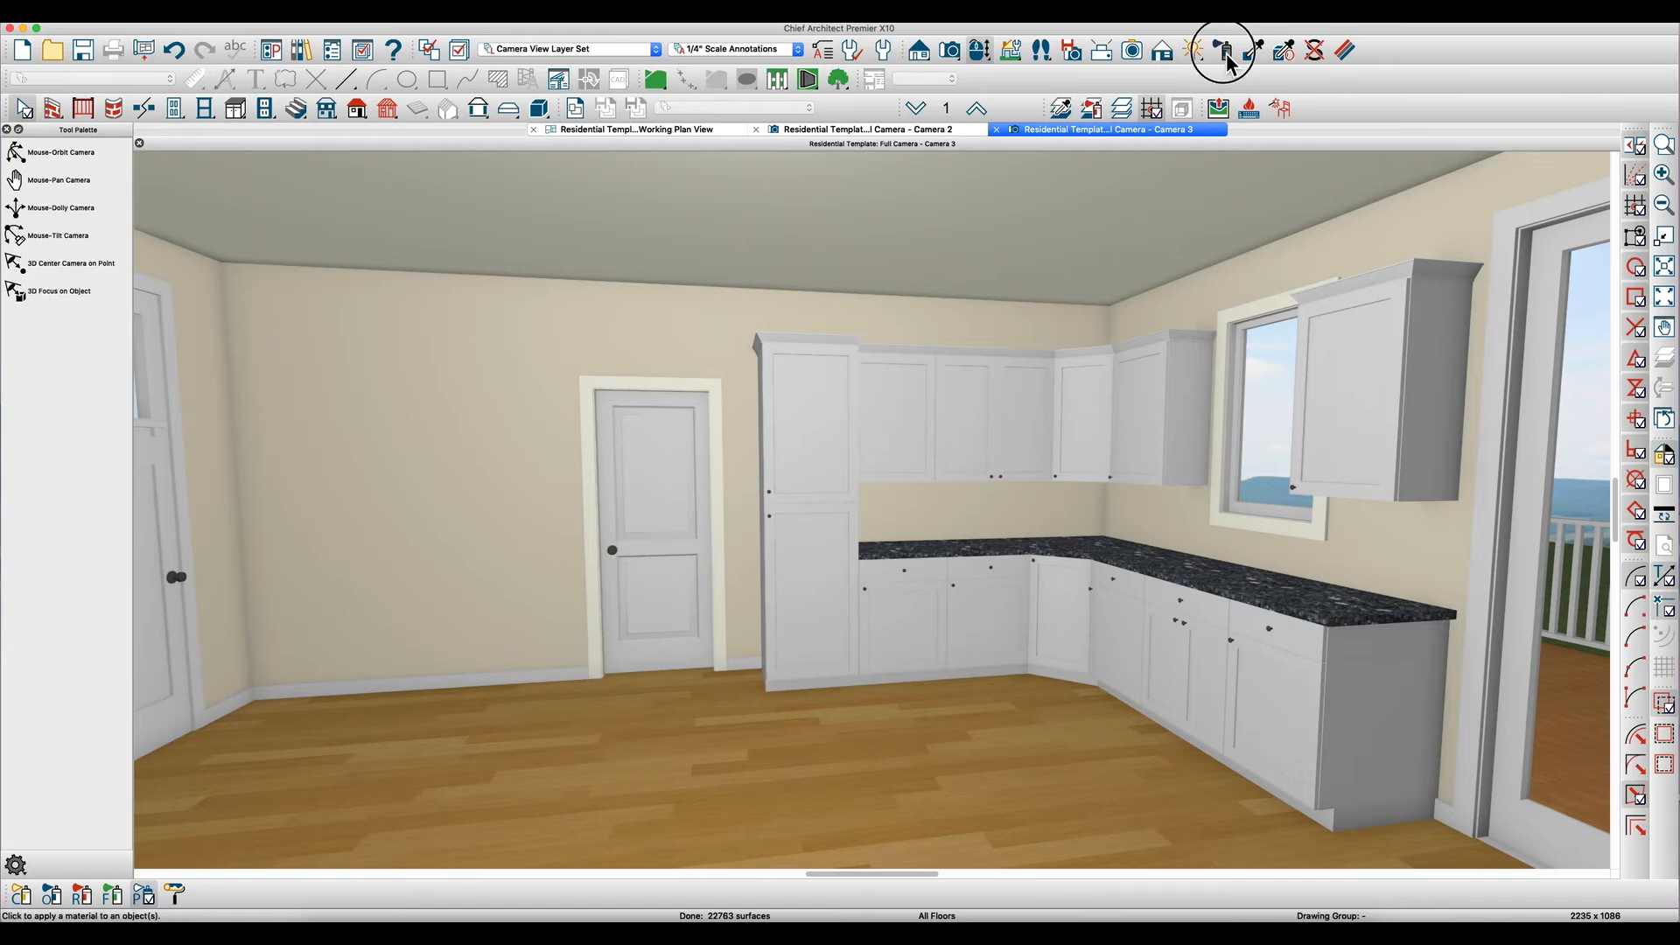
left_click(1068, 347)
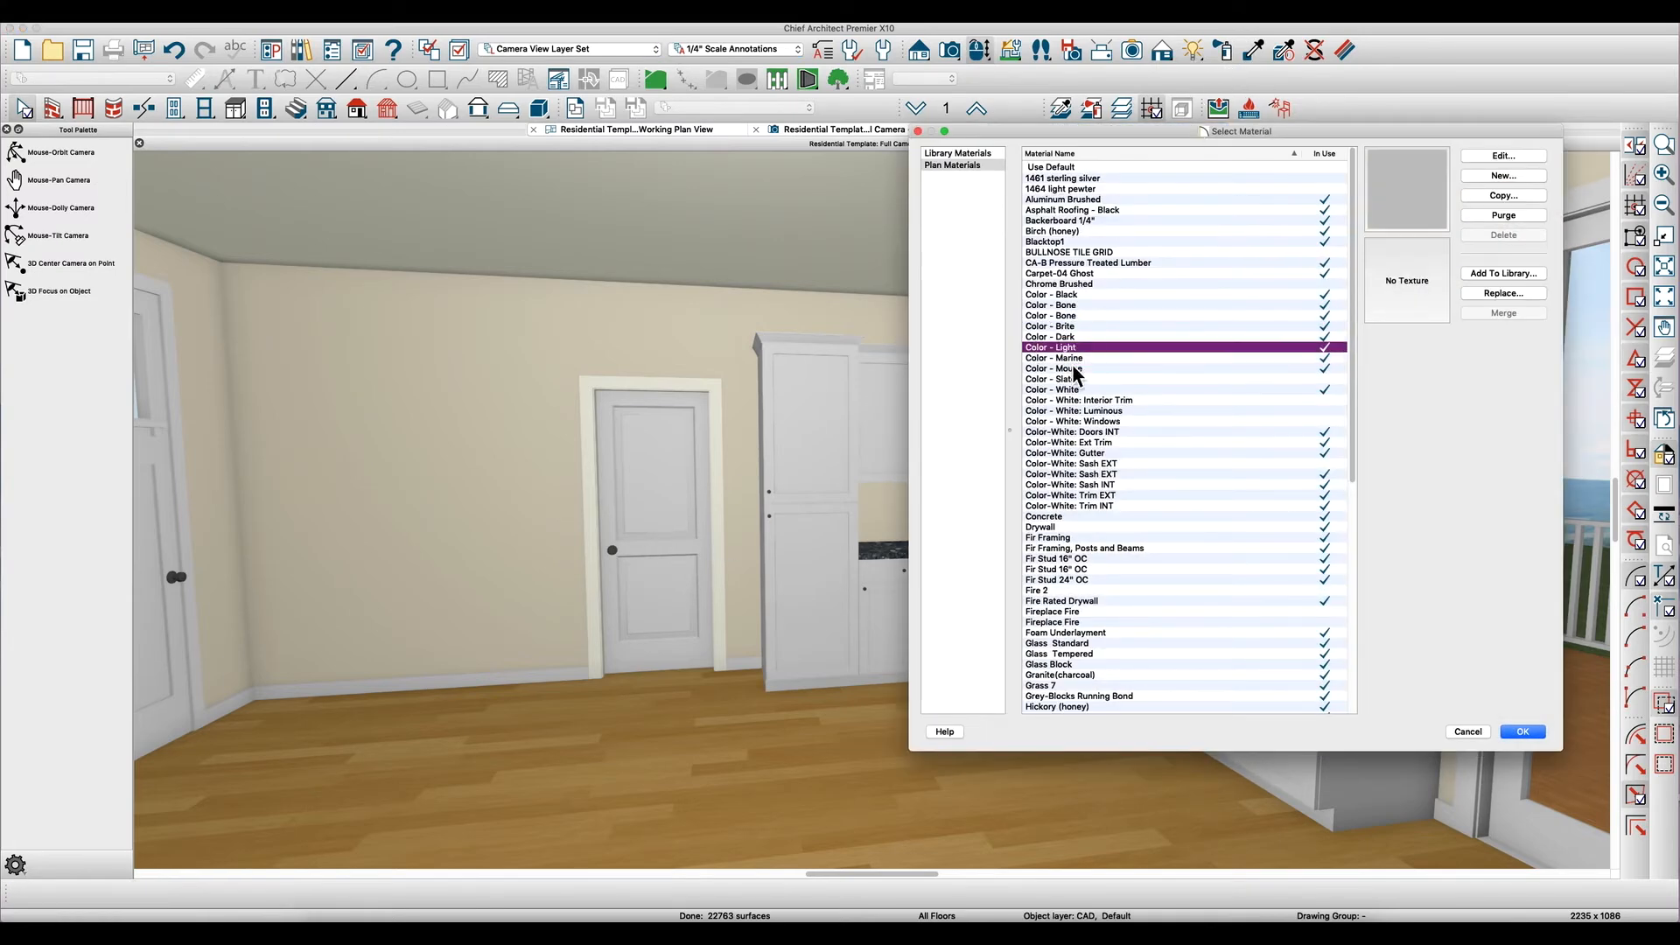
left_click(1521, 732)
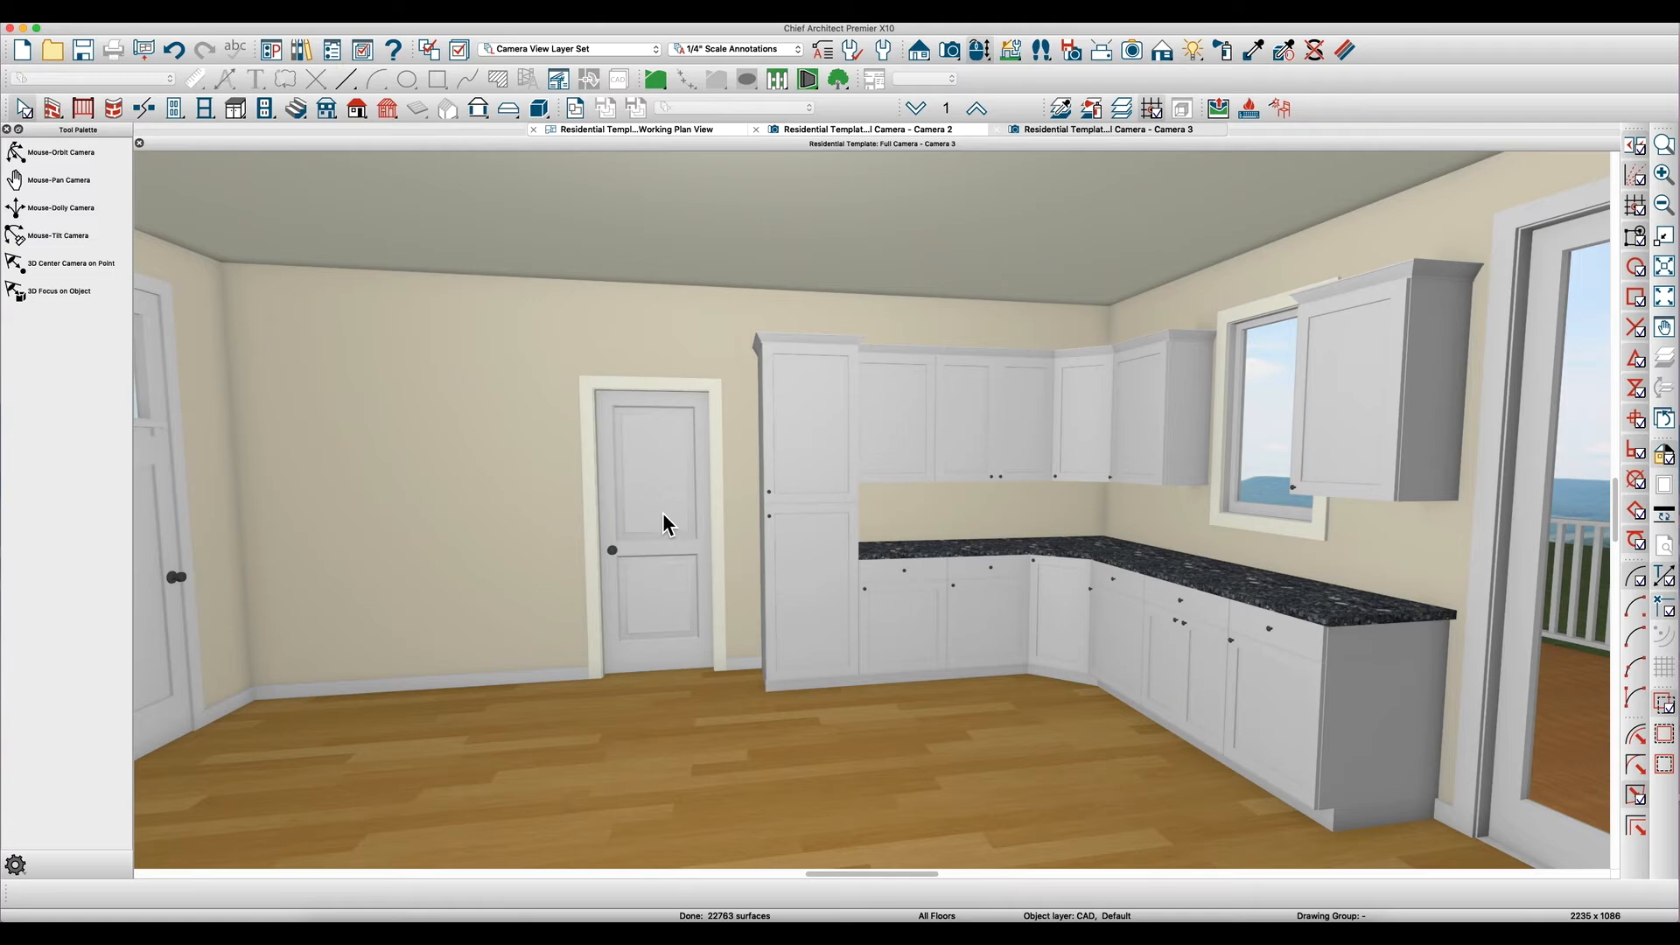
left_click(665, 510)
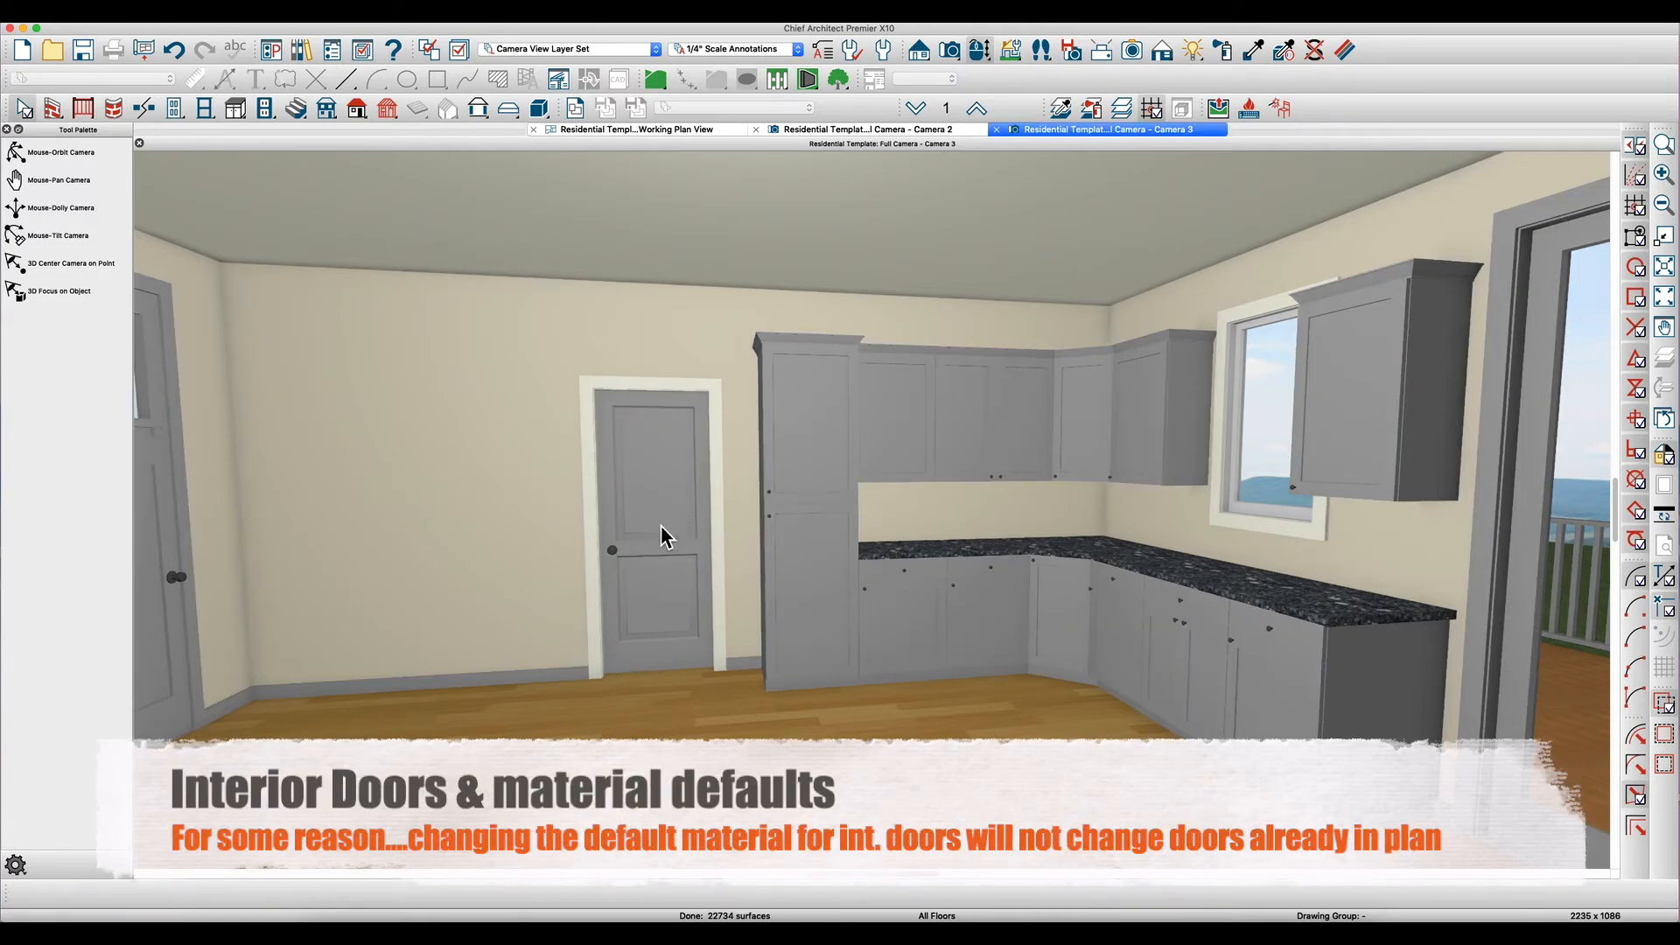
- Inspect the materials in the interior door's specification, close it unchanged and undo the last paint
double_click(662, 525)
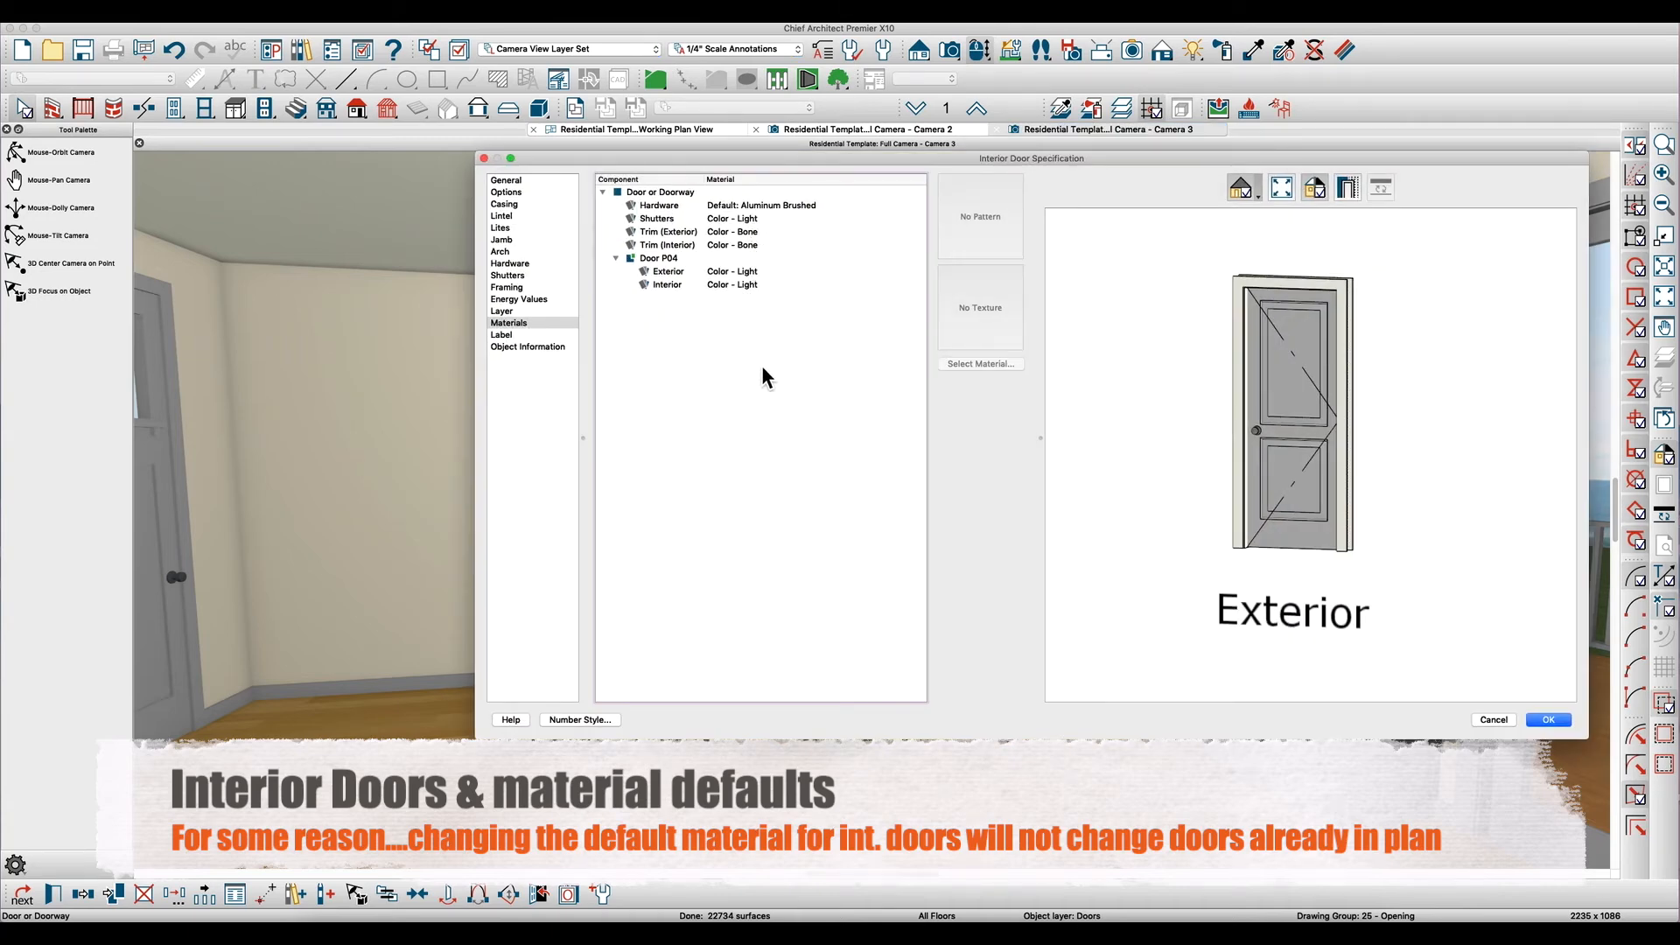
key("Escape")
key("Escape")
key("super+z")
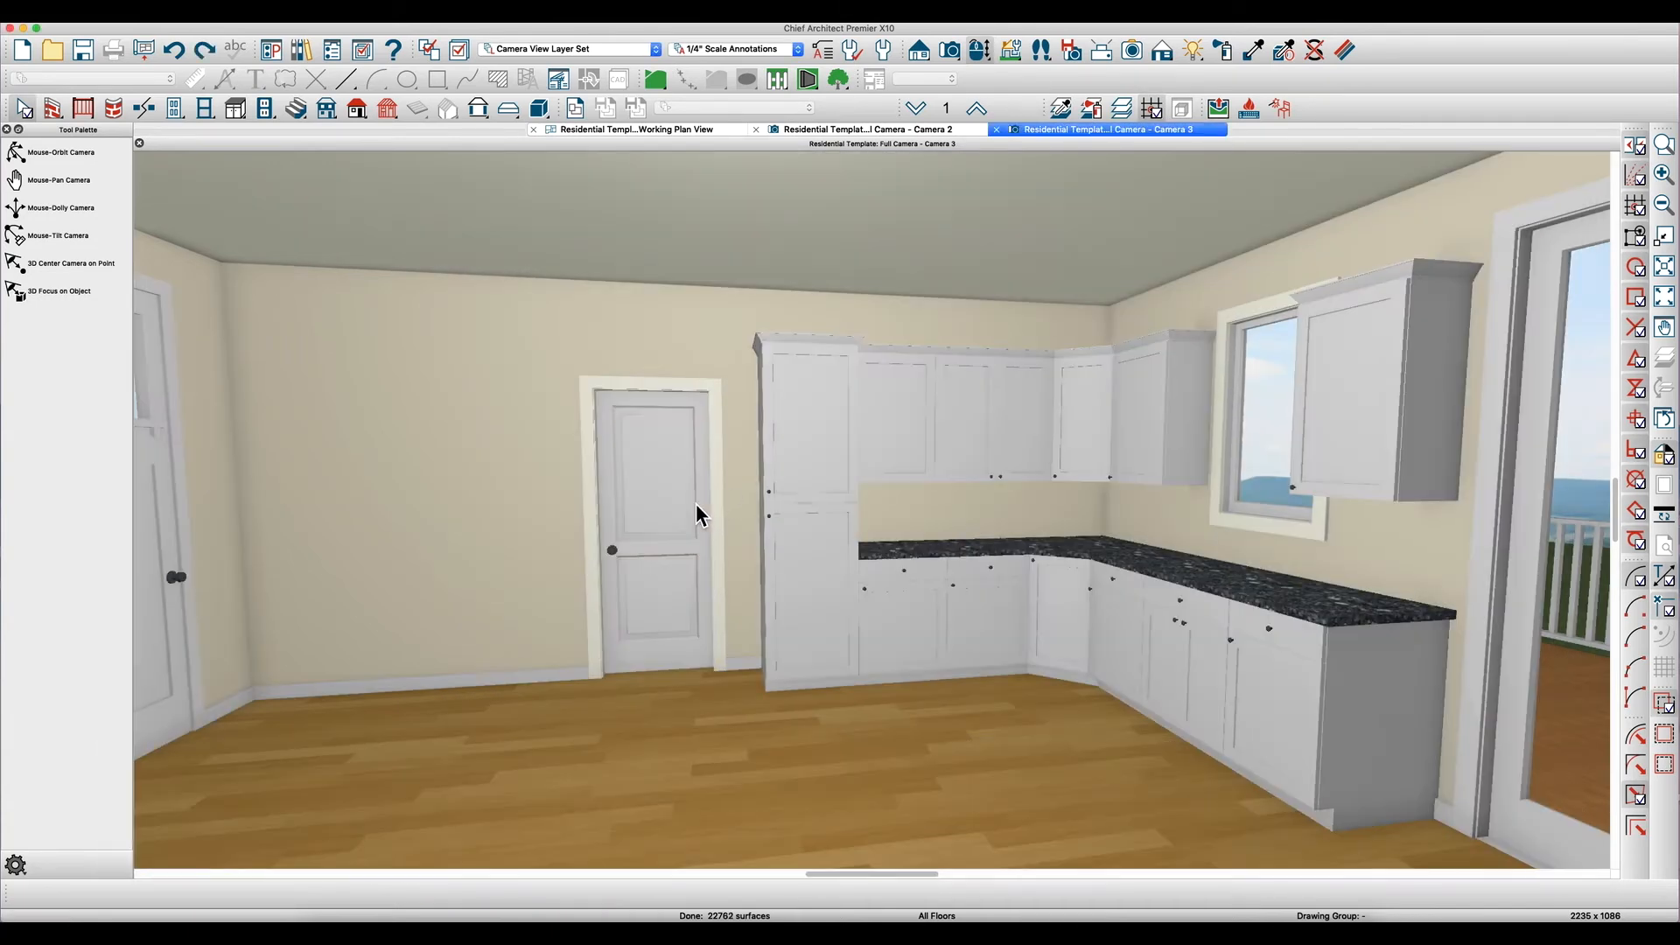
- Check the material definition of the existing interior door panel with Adjust Material Definition
left_click(1345, 50)
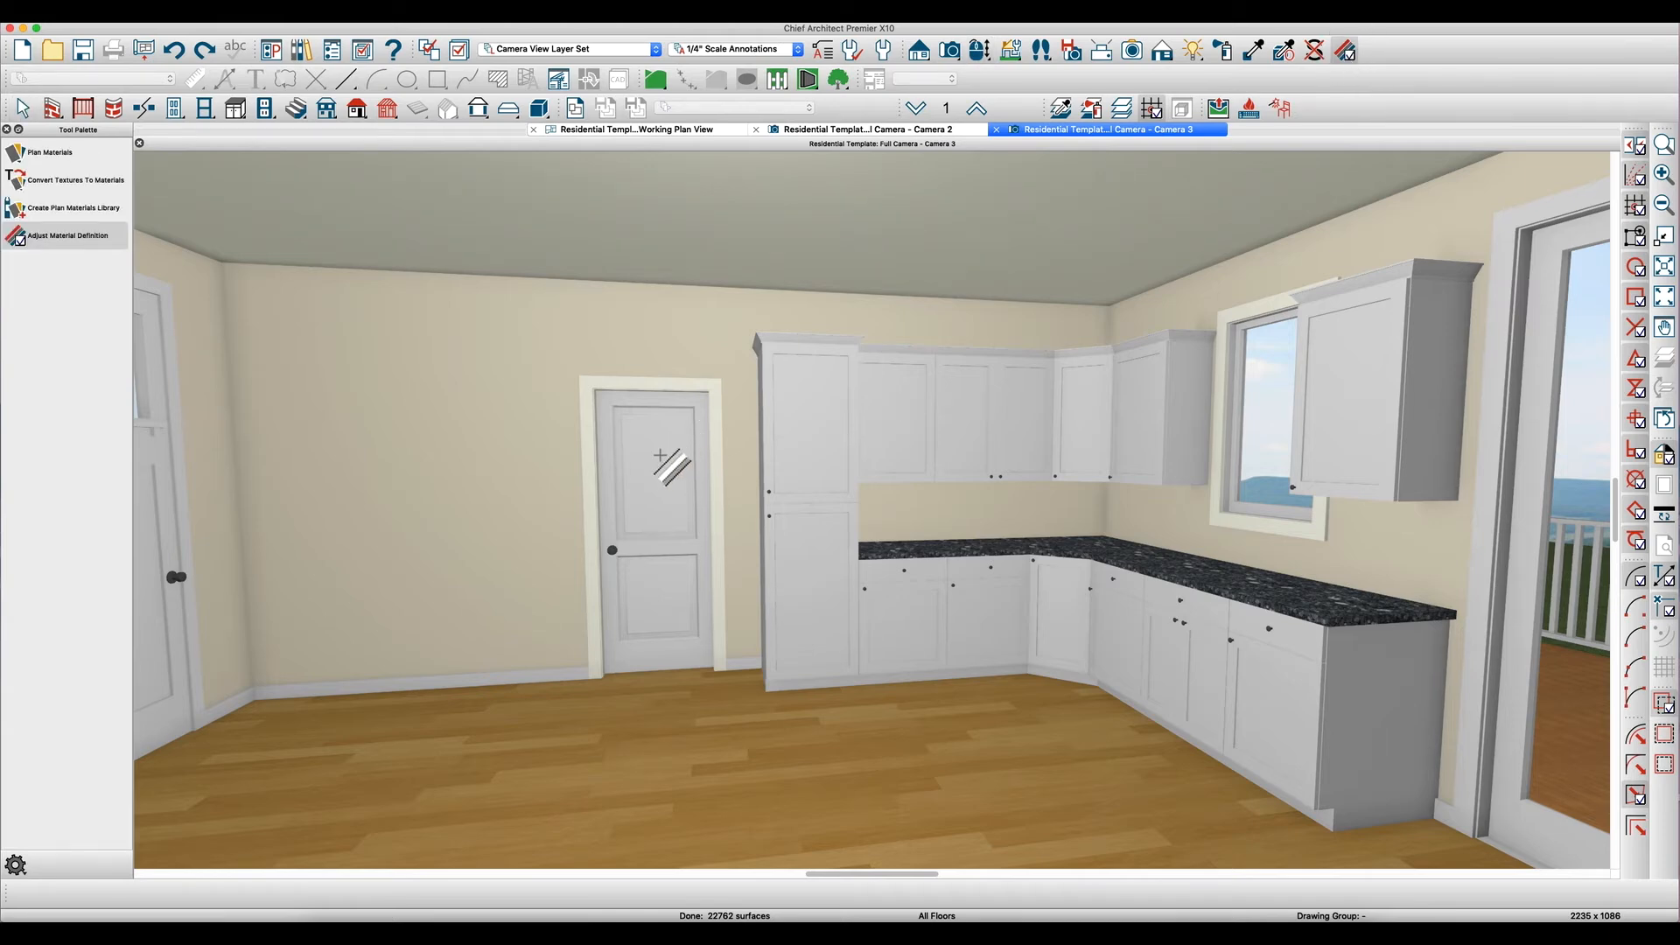
left_click(667, 464)
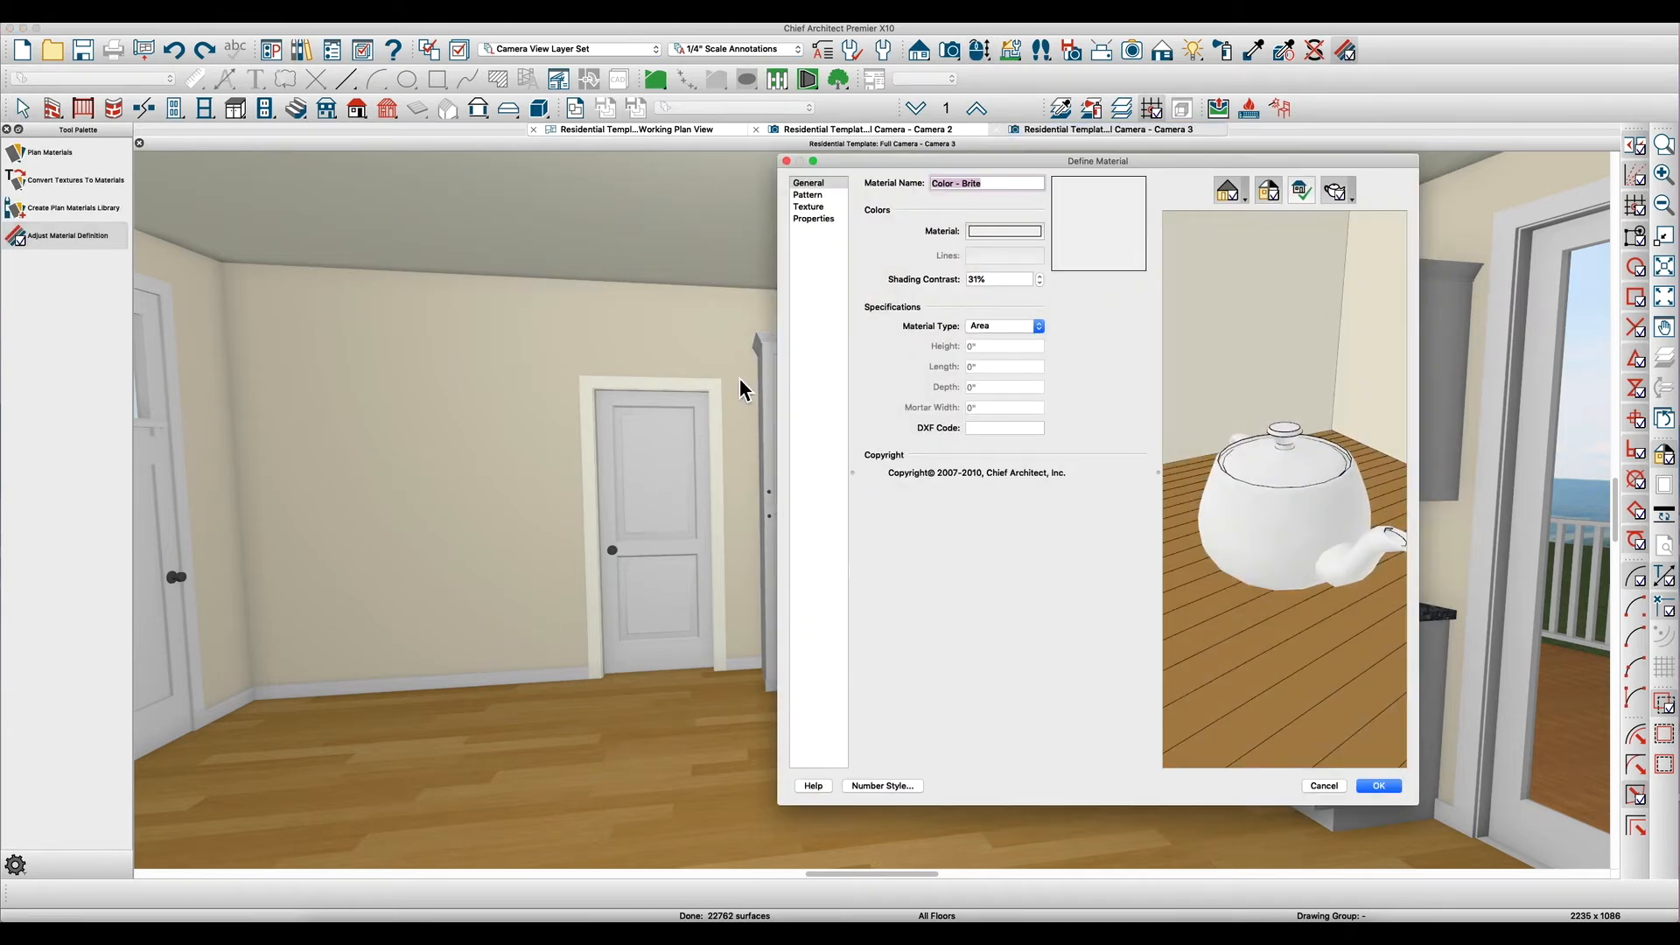
key("Escape")
- Delete the existing interior door and place a new hinged door at about the same spot in the wall
left_click(671, 472)
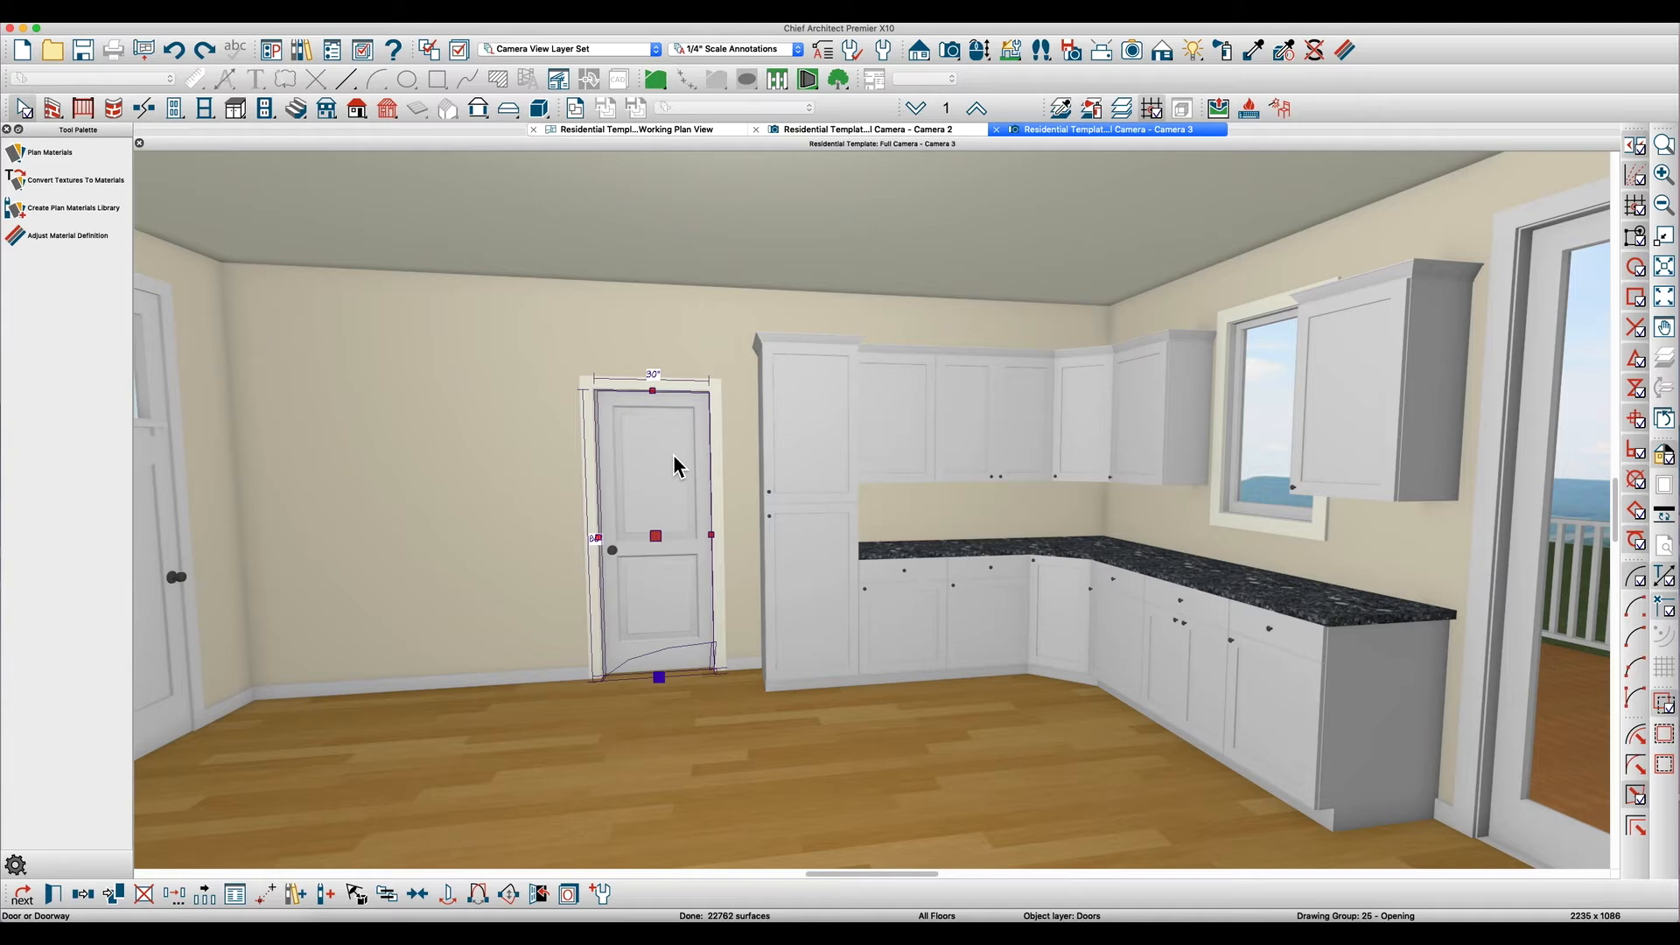
key("Delete")
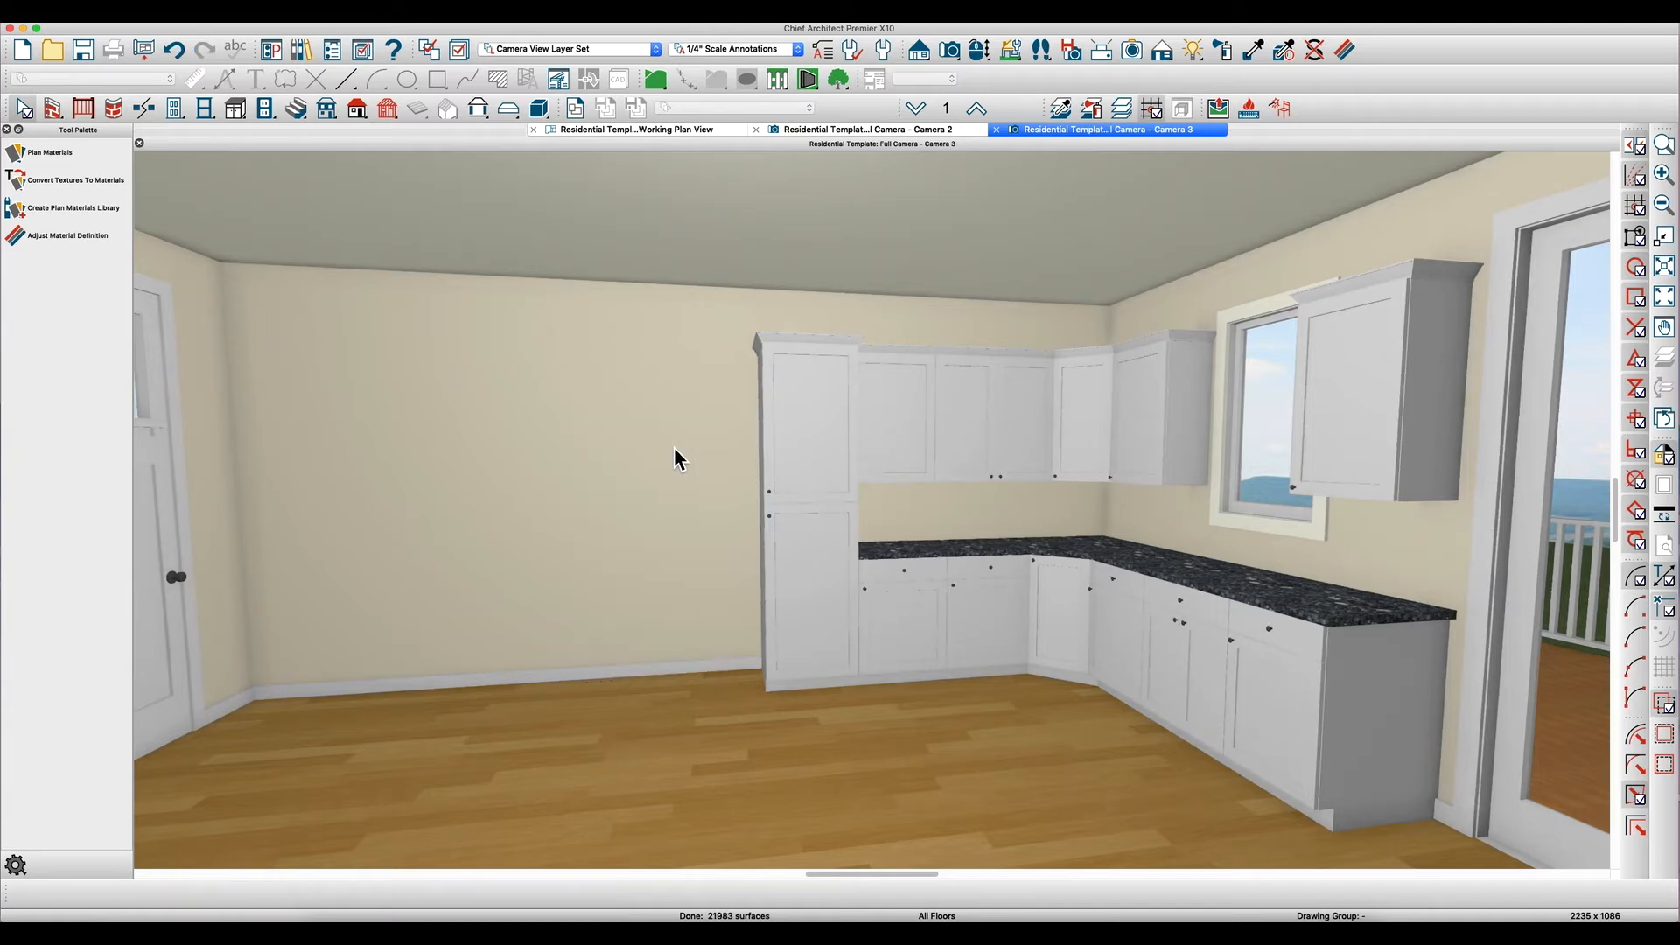
key("super+z")
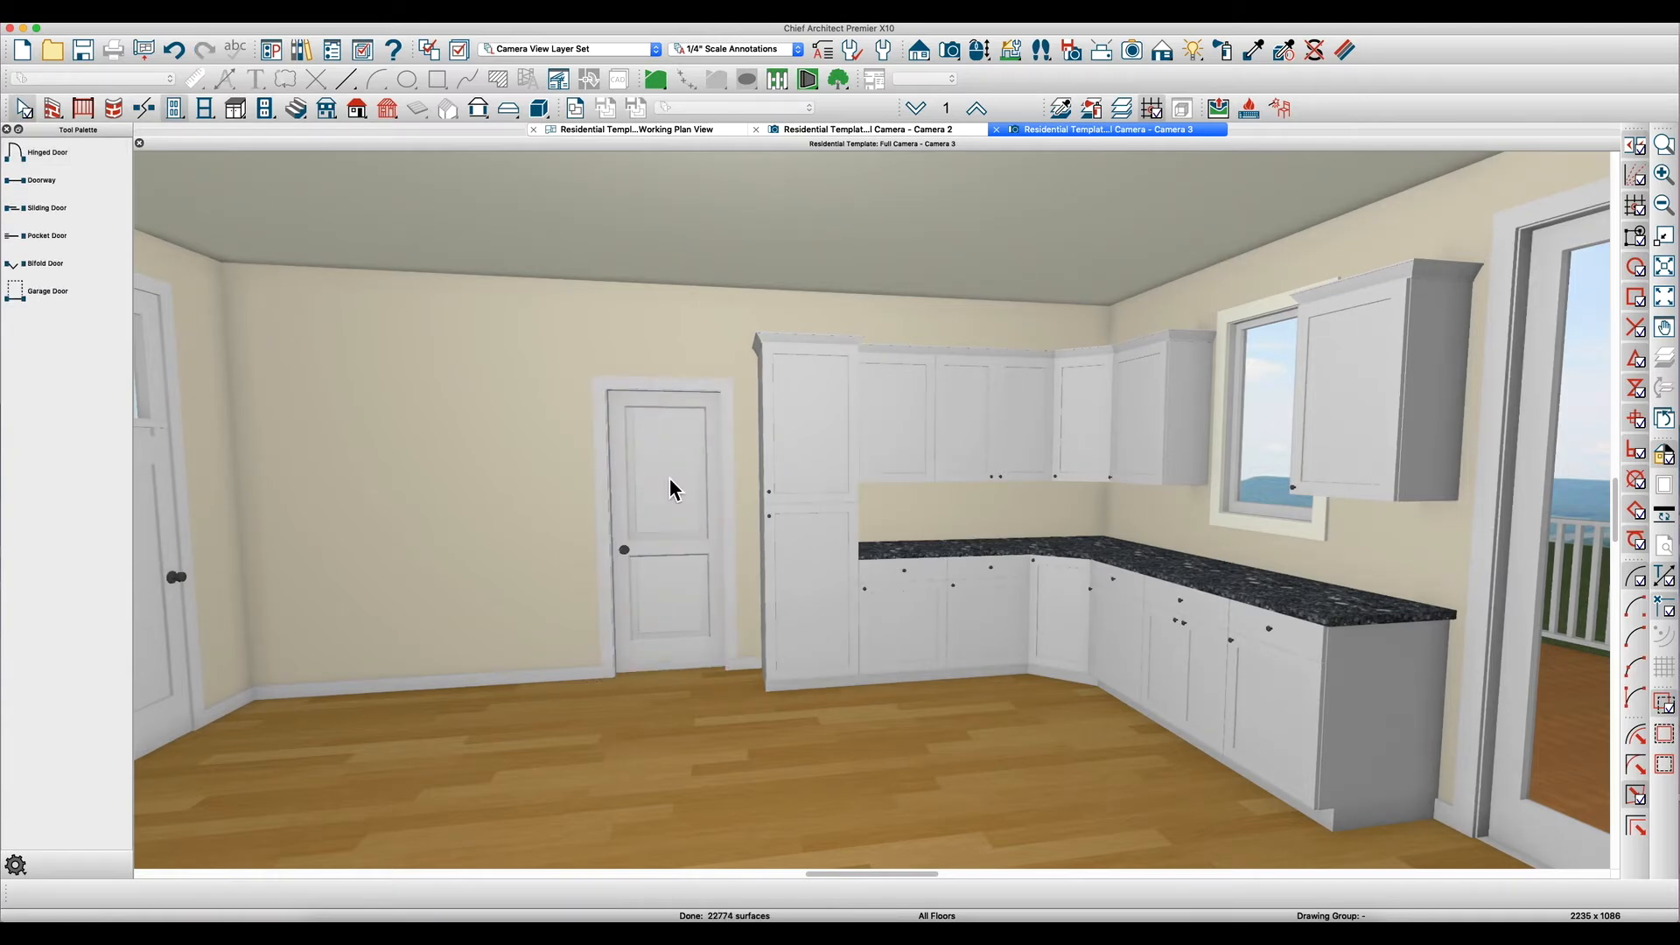
- Check the material definition and material name of the newly placed door's panel
left_click(1344, 49)
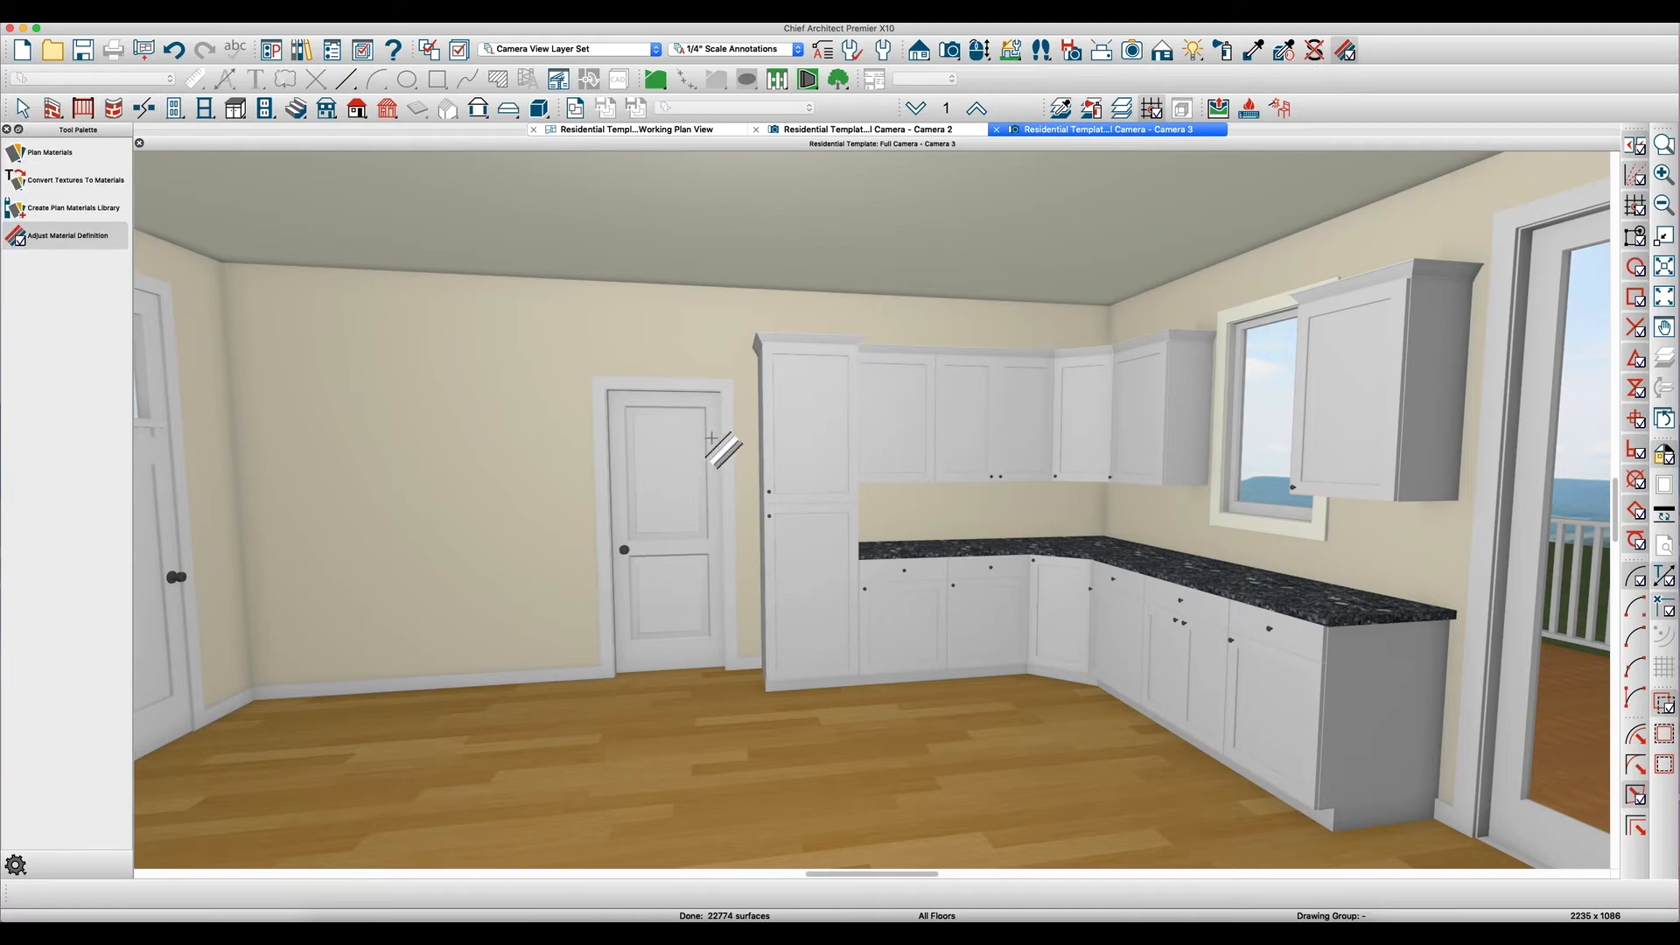
left_click(676, 486)
left_click_drag(1031, 184, 934, 187)
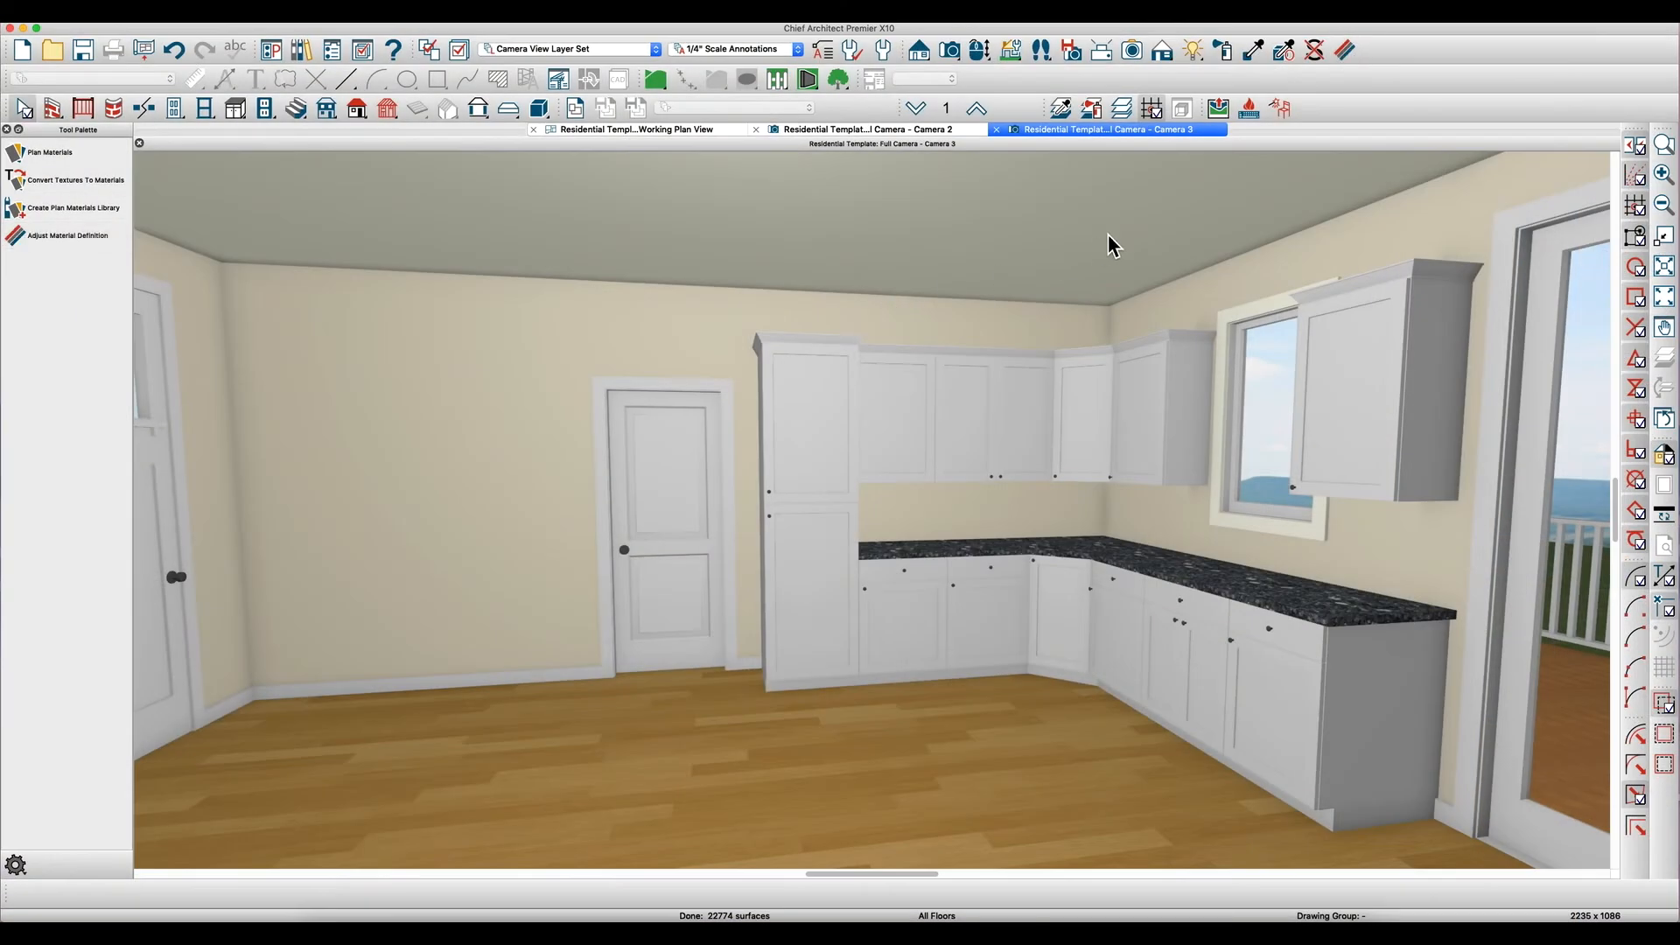
- Sample Color - Bone from the window trim and paint the new door's trim with it
left_click(1252, 50)
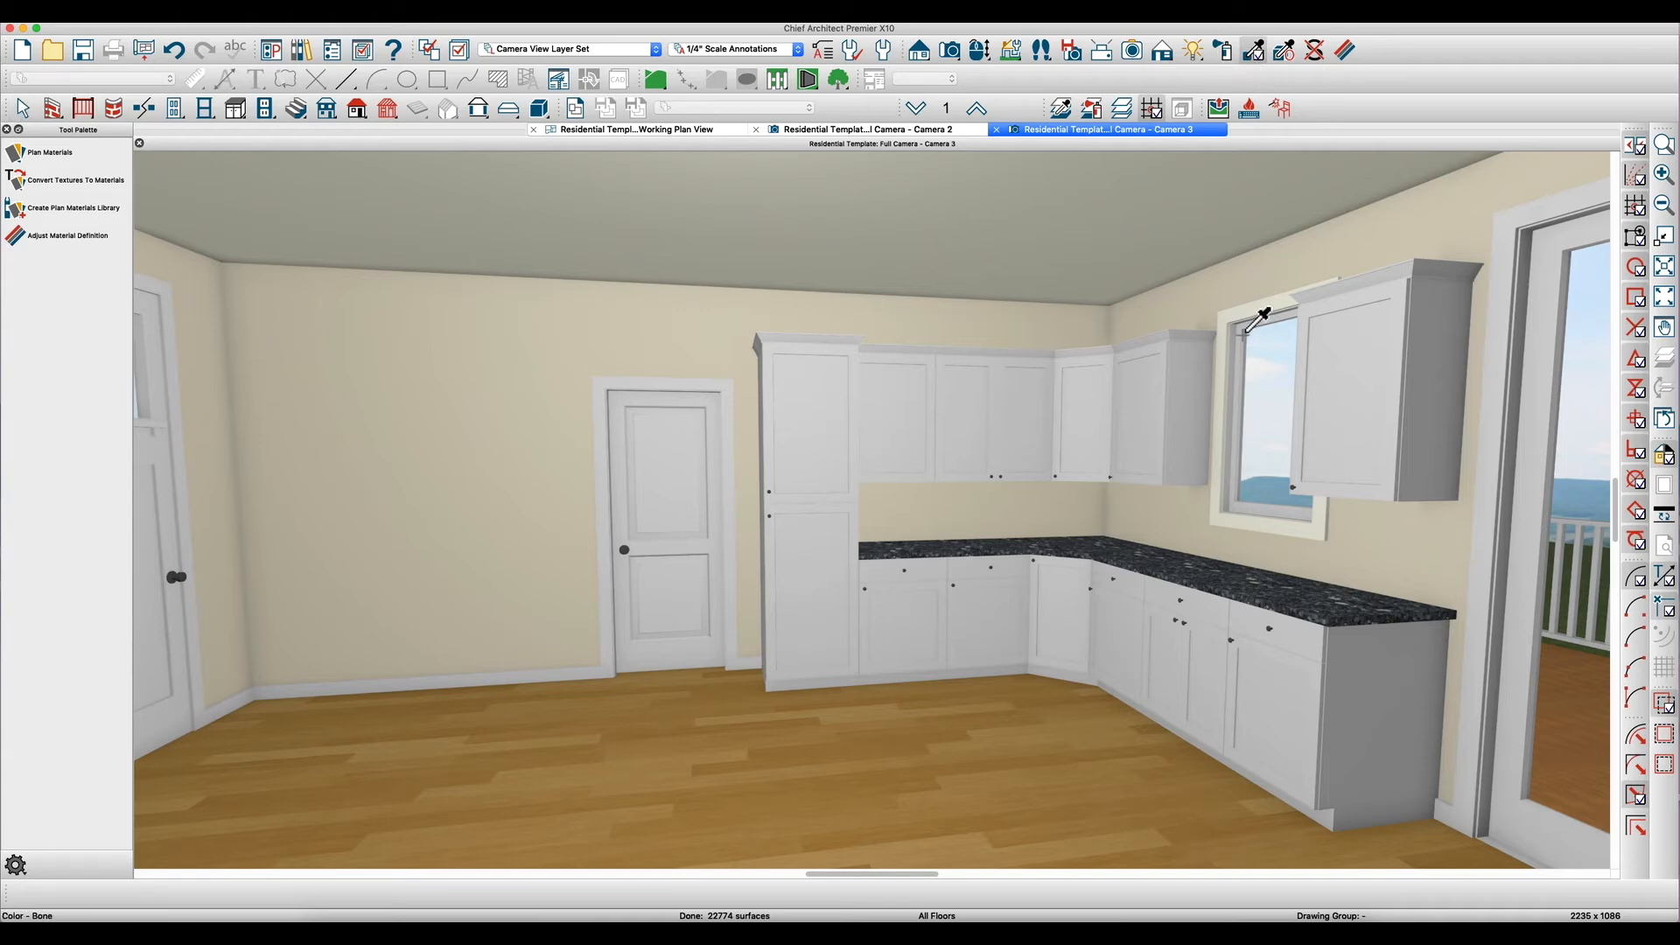
left_click(698, 383)
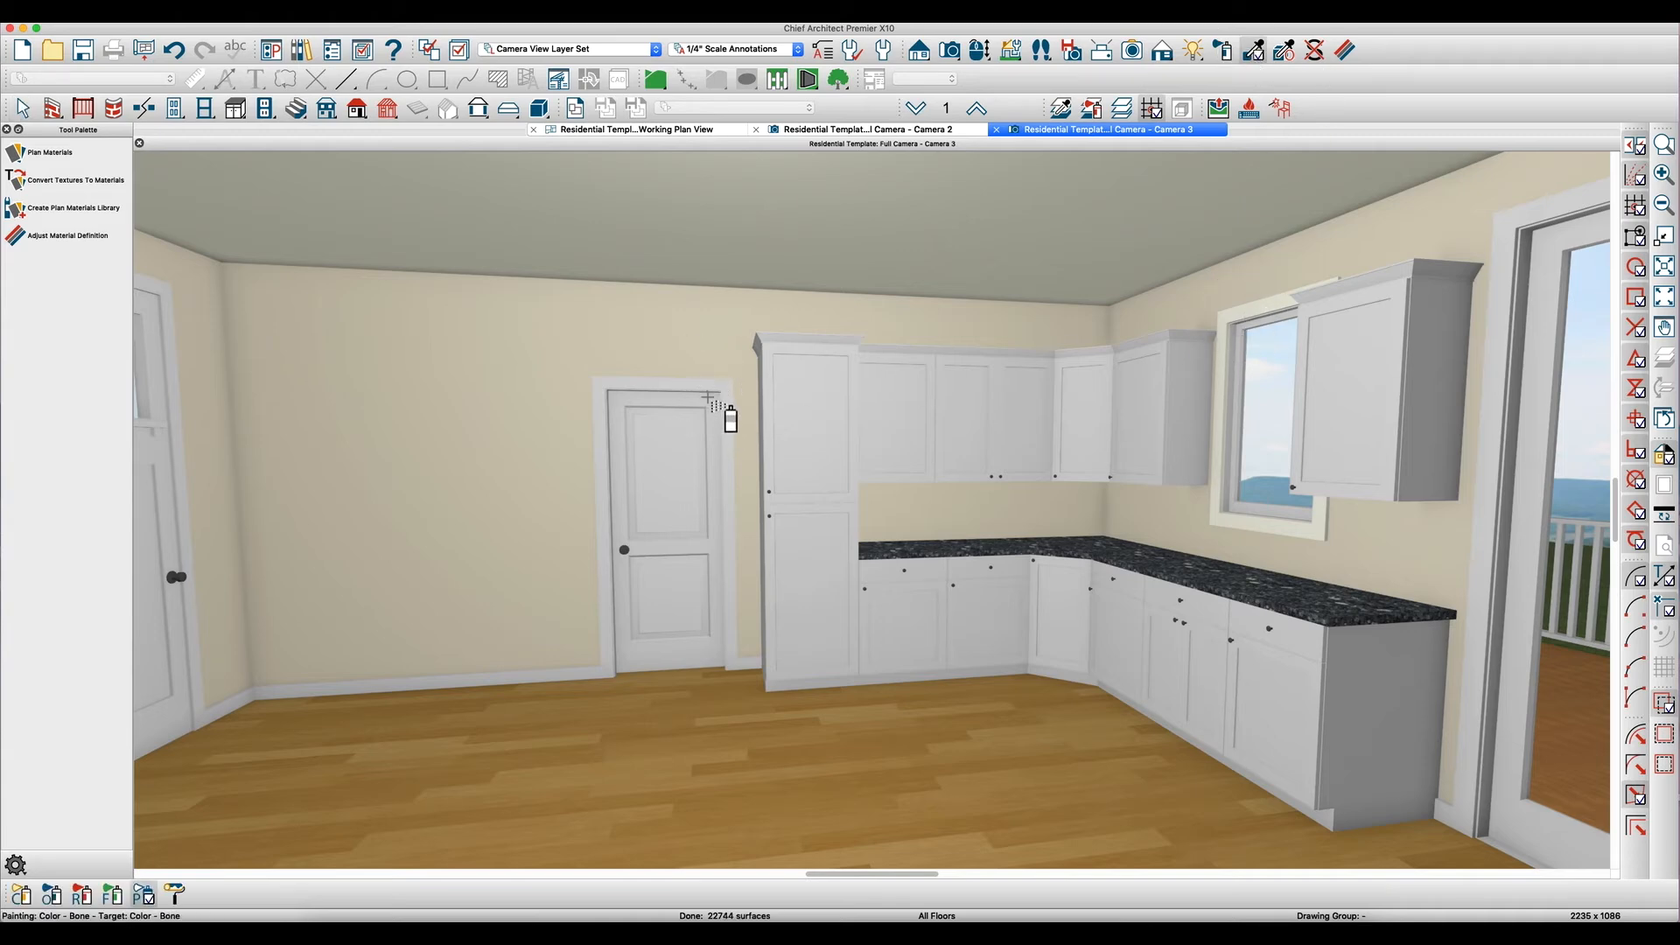
key("Escape")
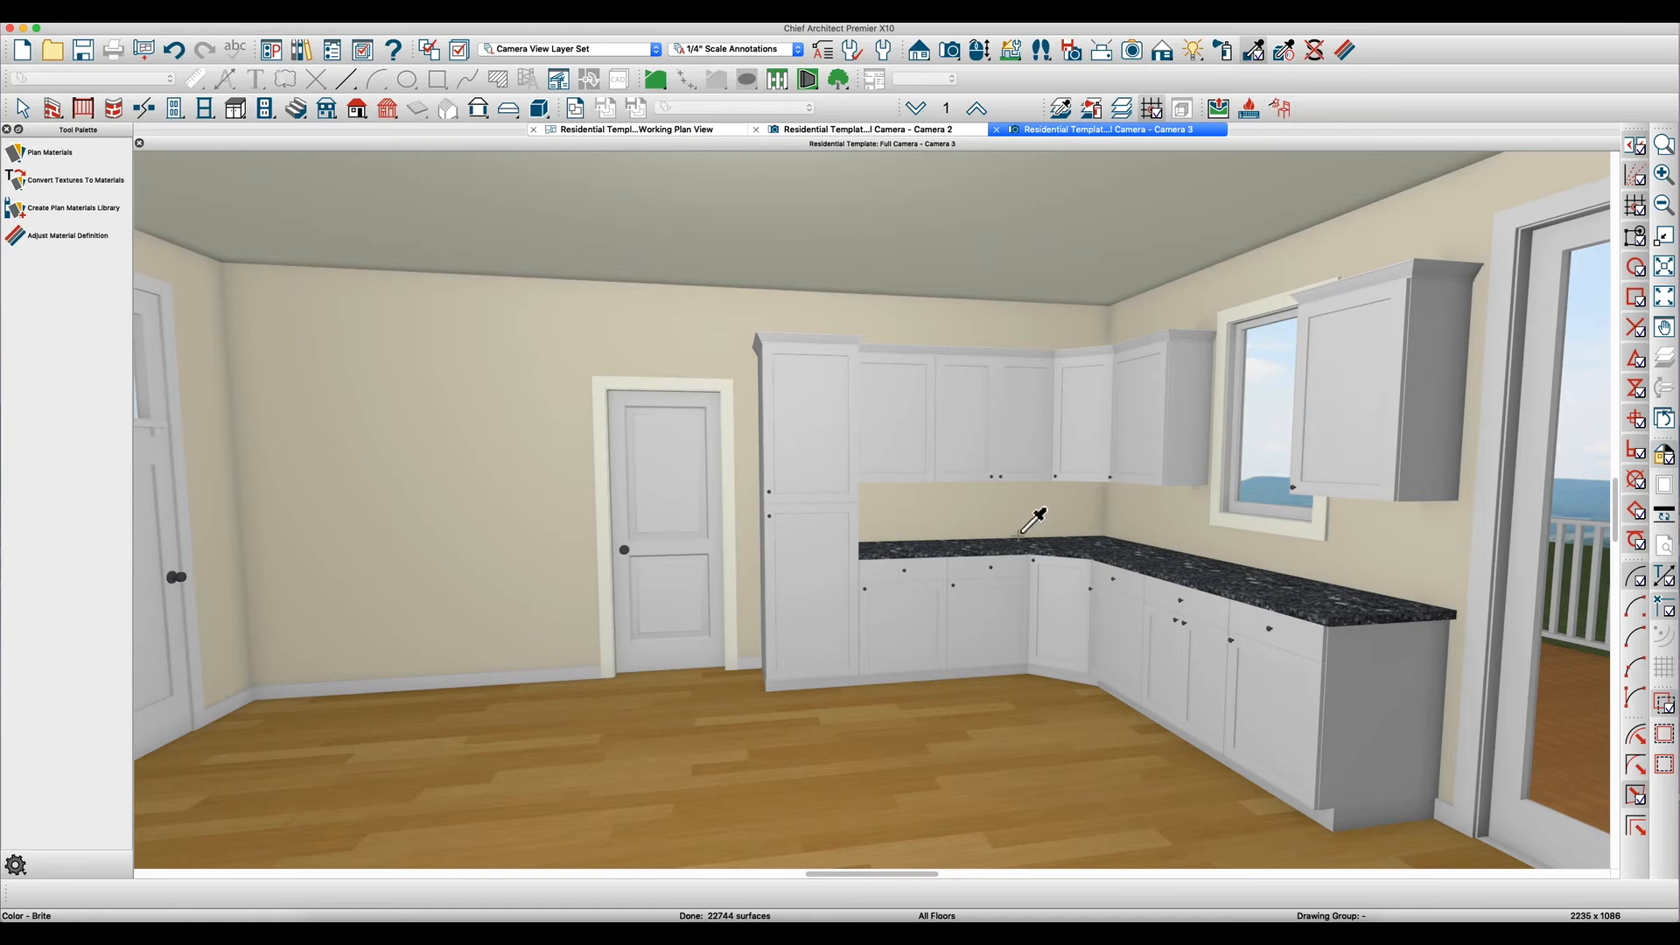
- Paint the new interior door's panel with the plan material Color - Light
left_click(1222, 50)
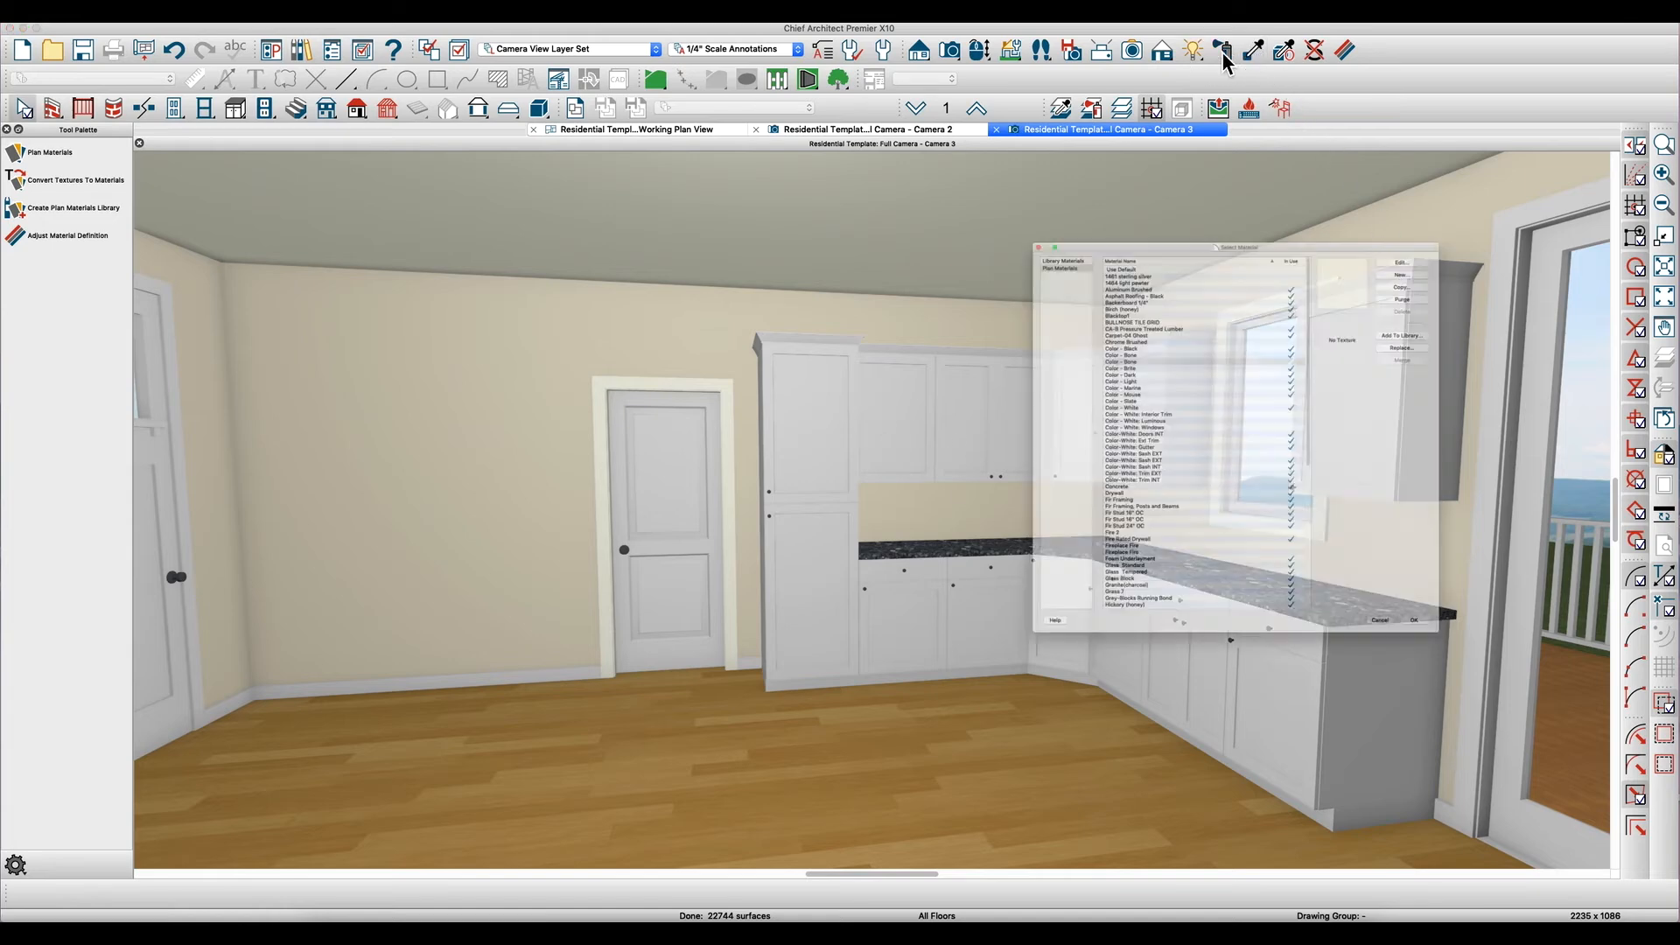
left_click(1073, 347)
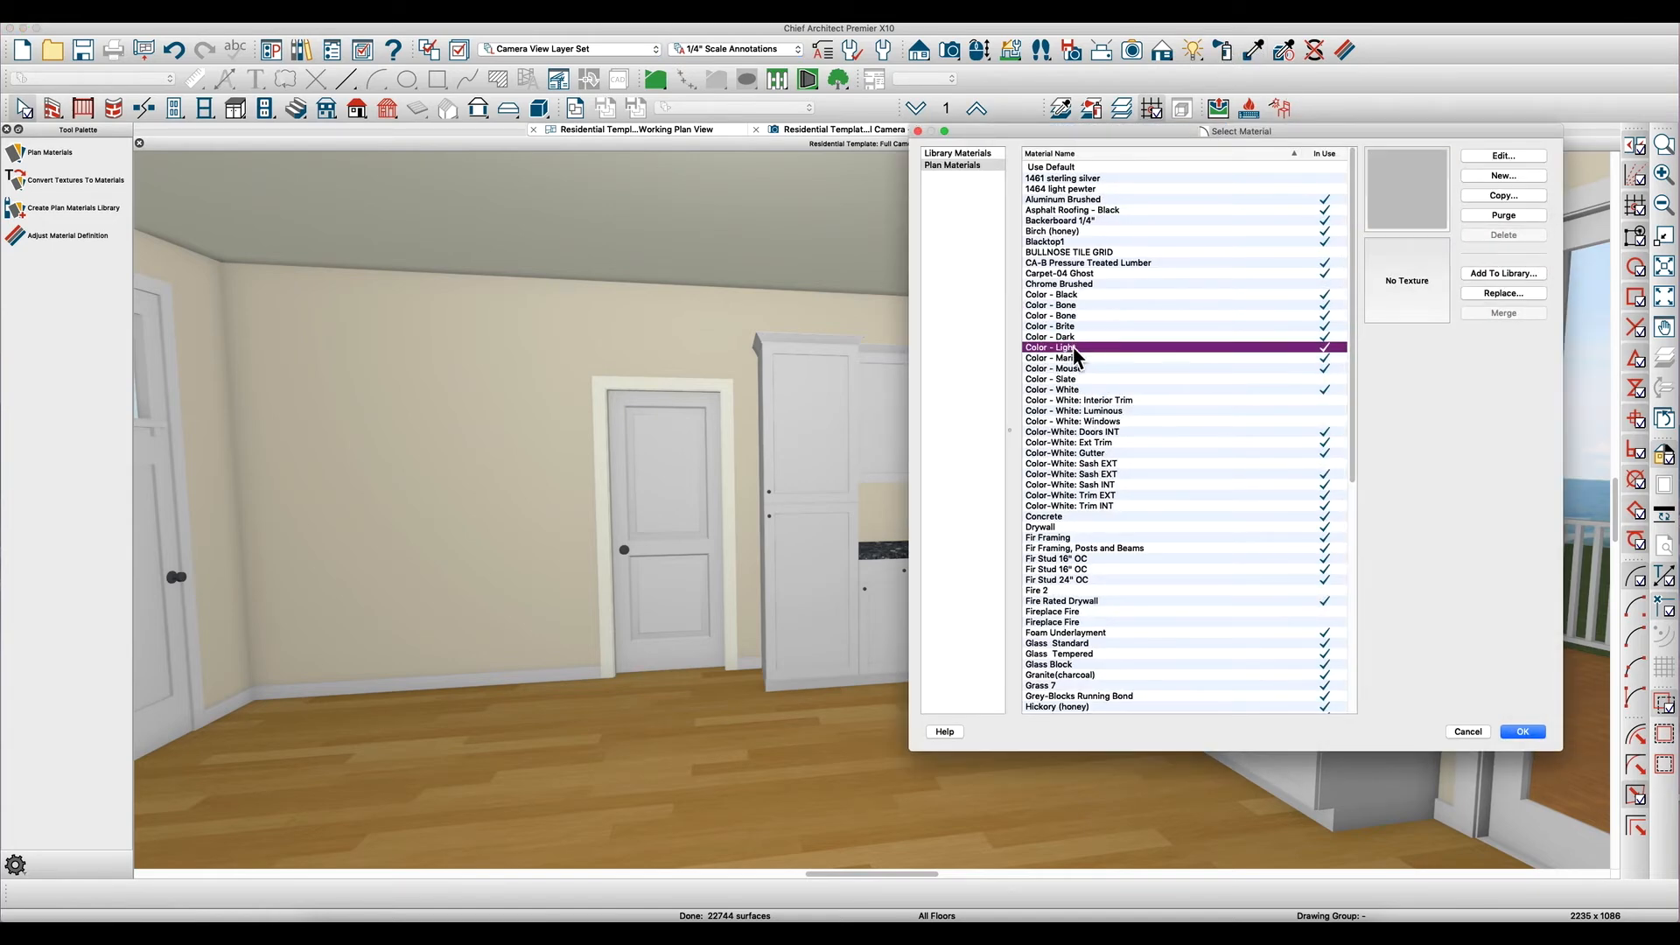
left_click(1521, 731)
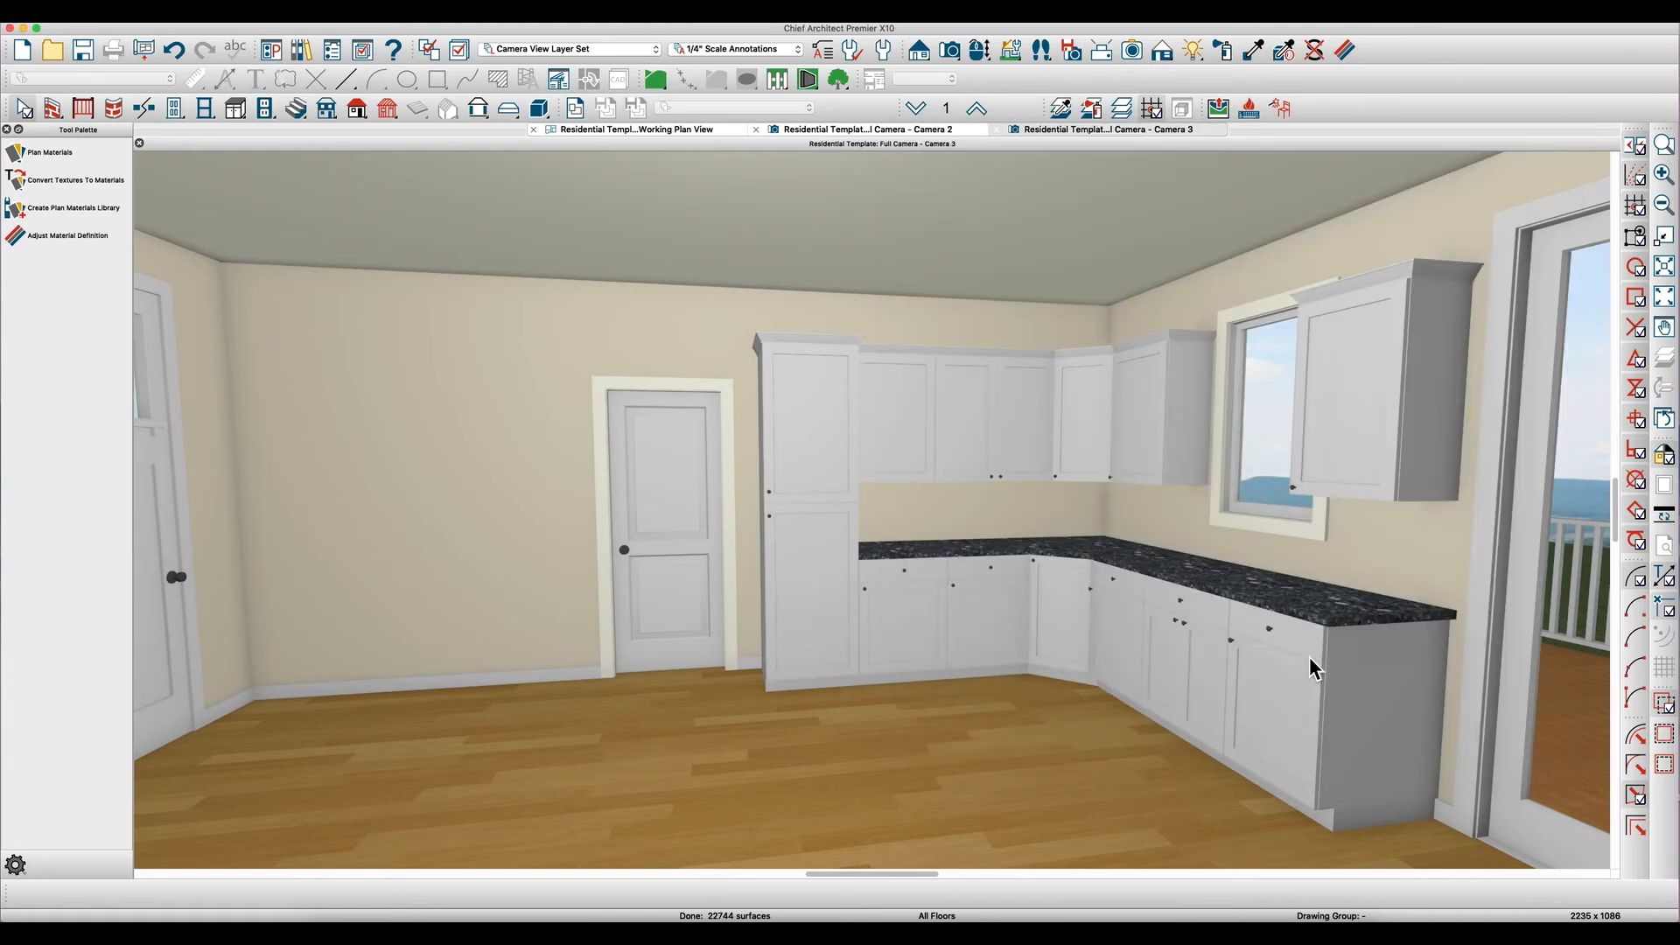
left_click(665, 465)
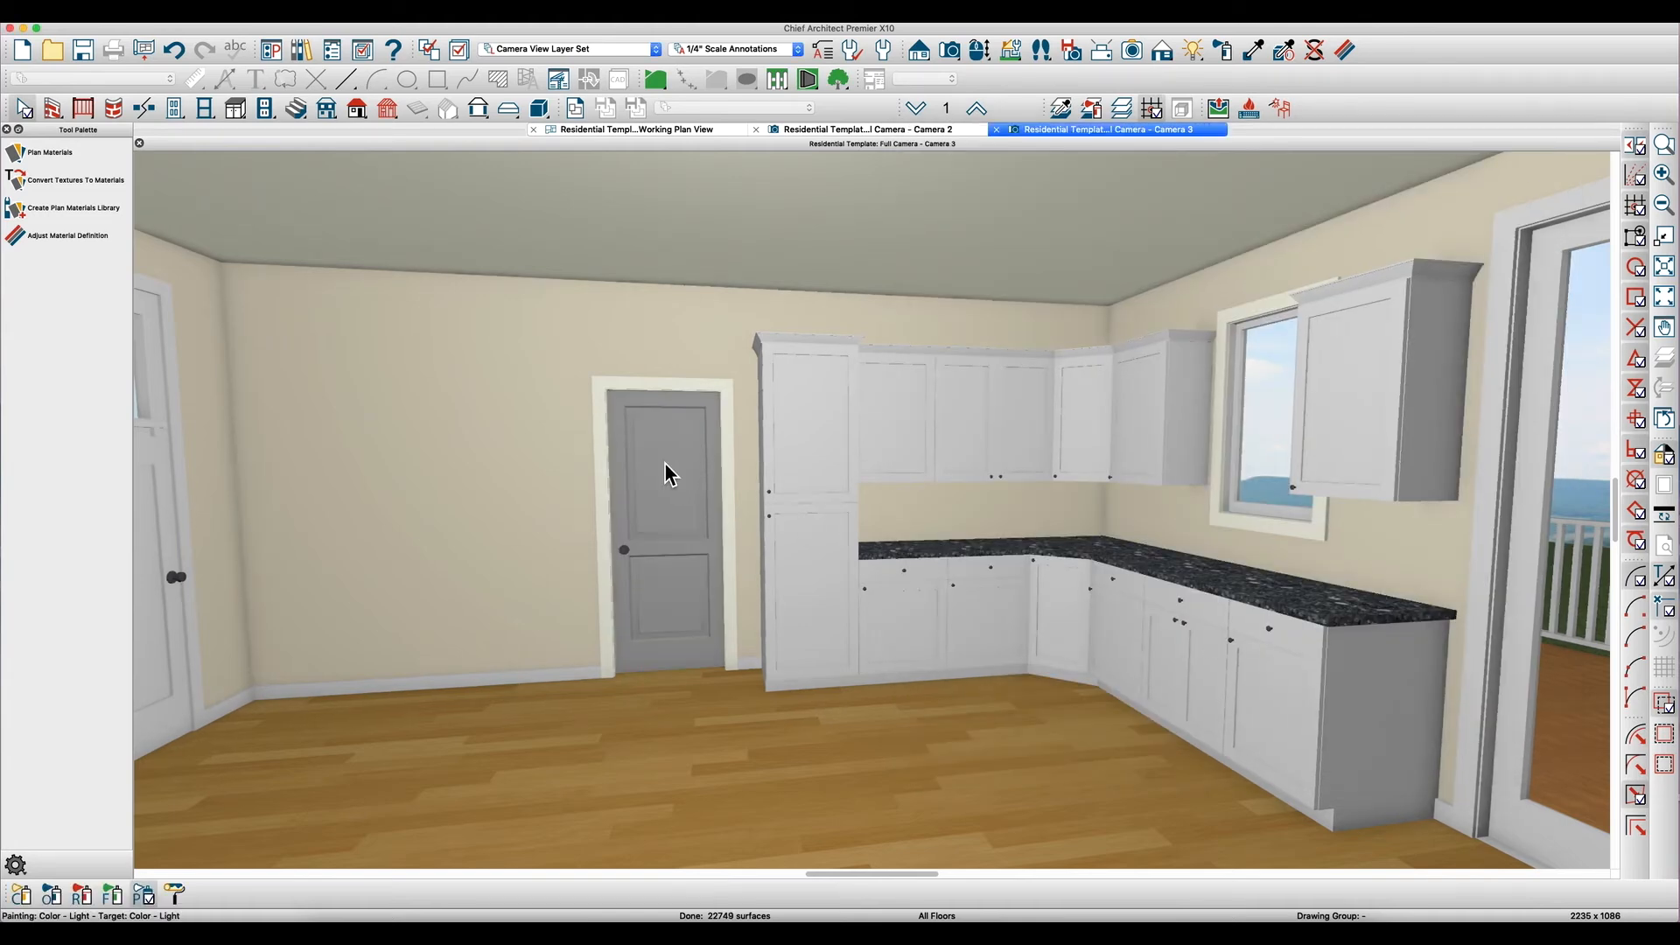
- Center the camera on the new interior door and examine its painted panel and trim beside the kitchen cabinets
key("Escape")
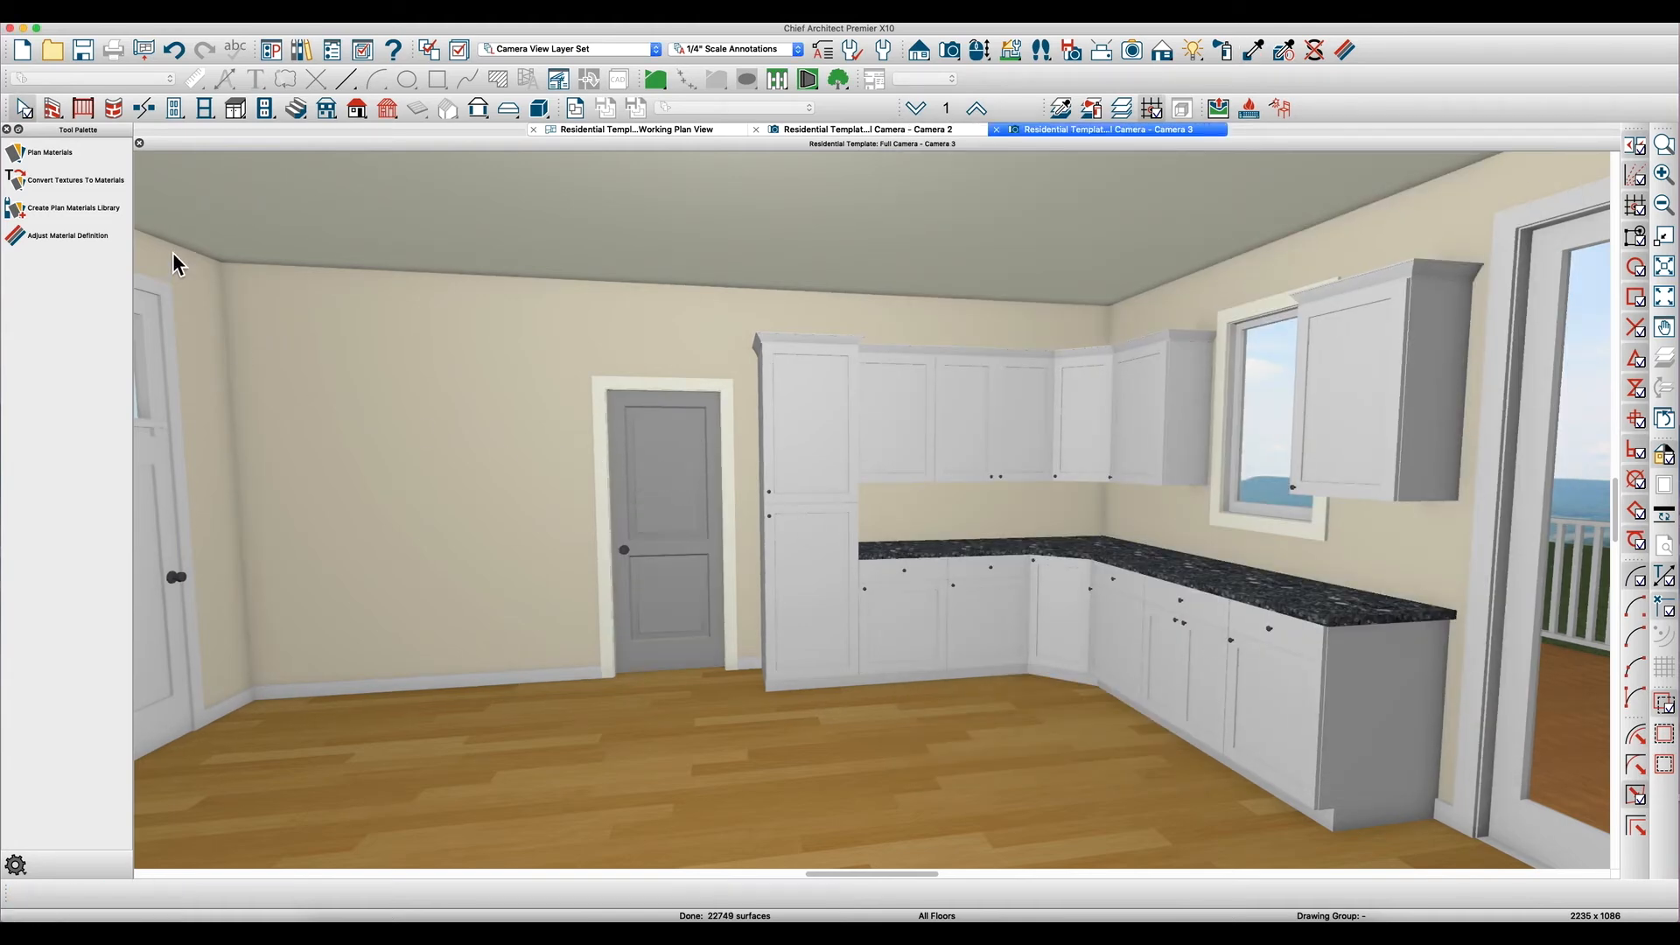
left_click(950, 53)
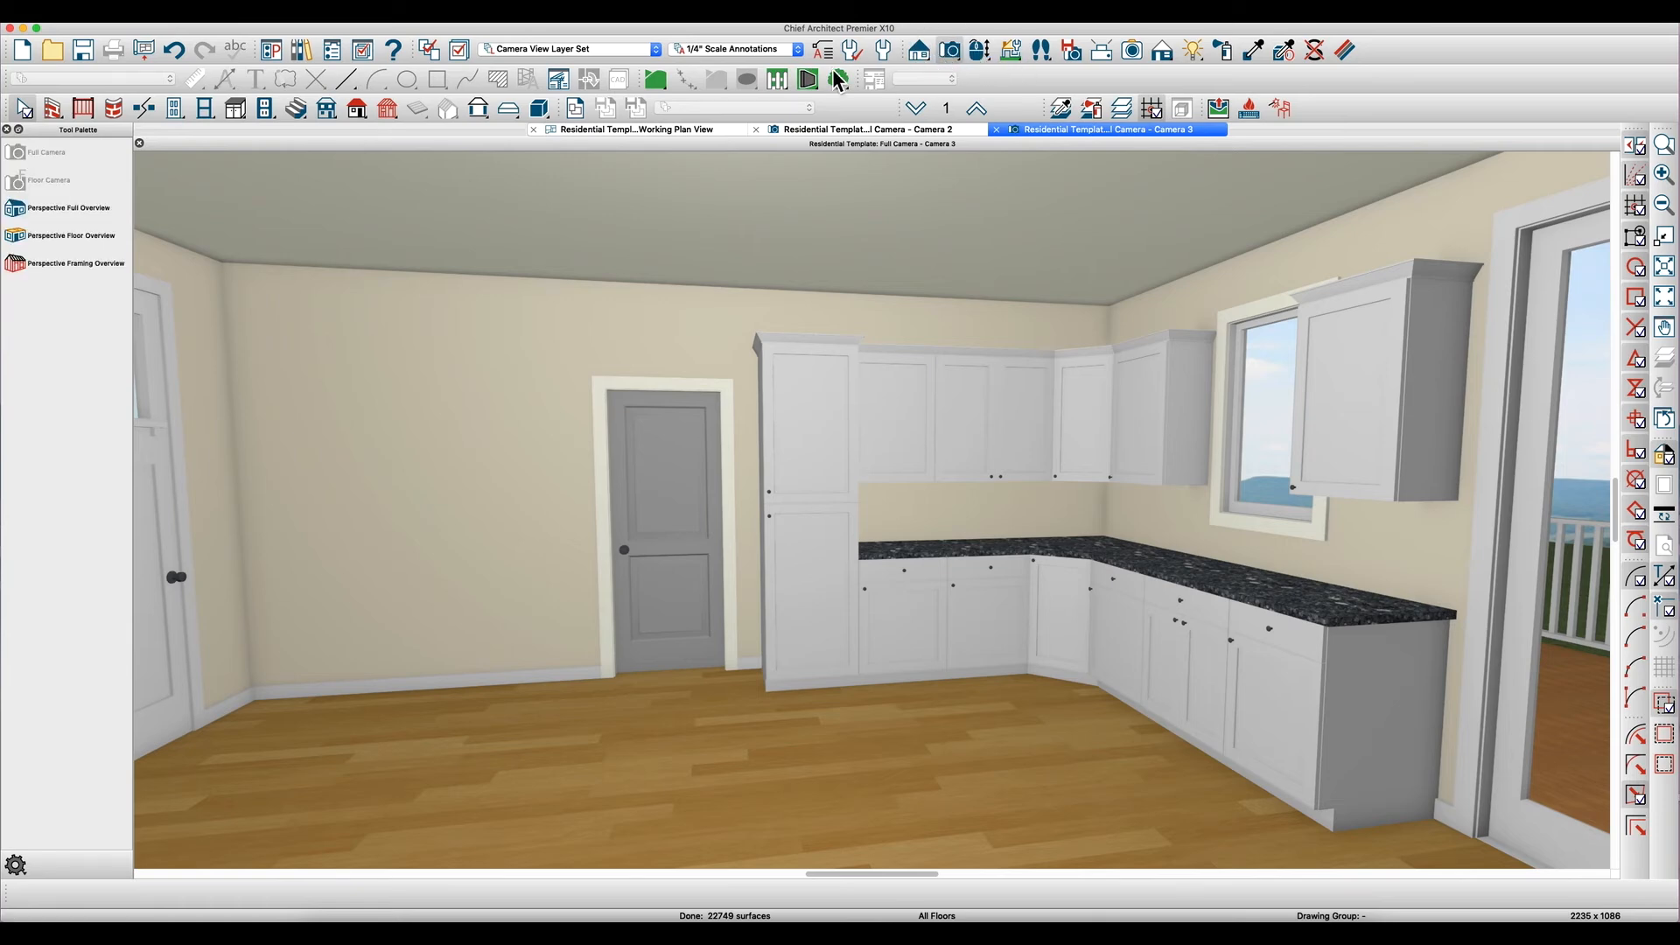
left_click(980, 53)
left_click(19, 263)
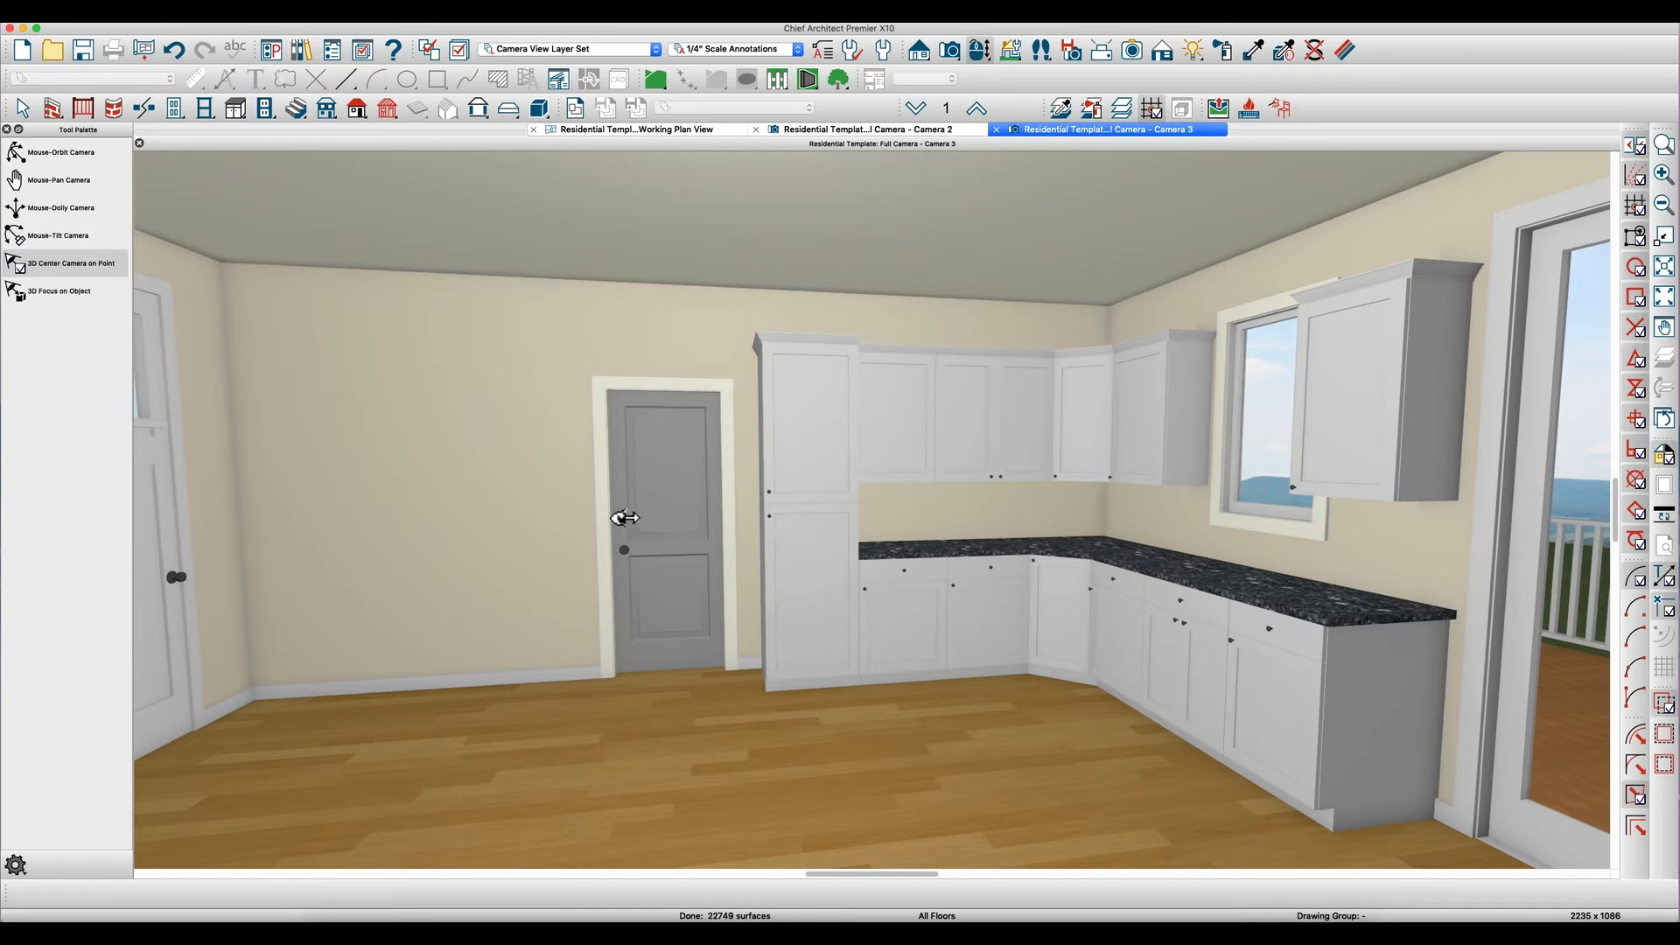
left_click(624, 518)
key("space")
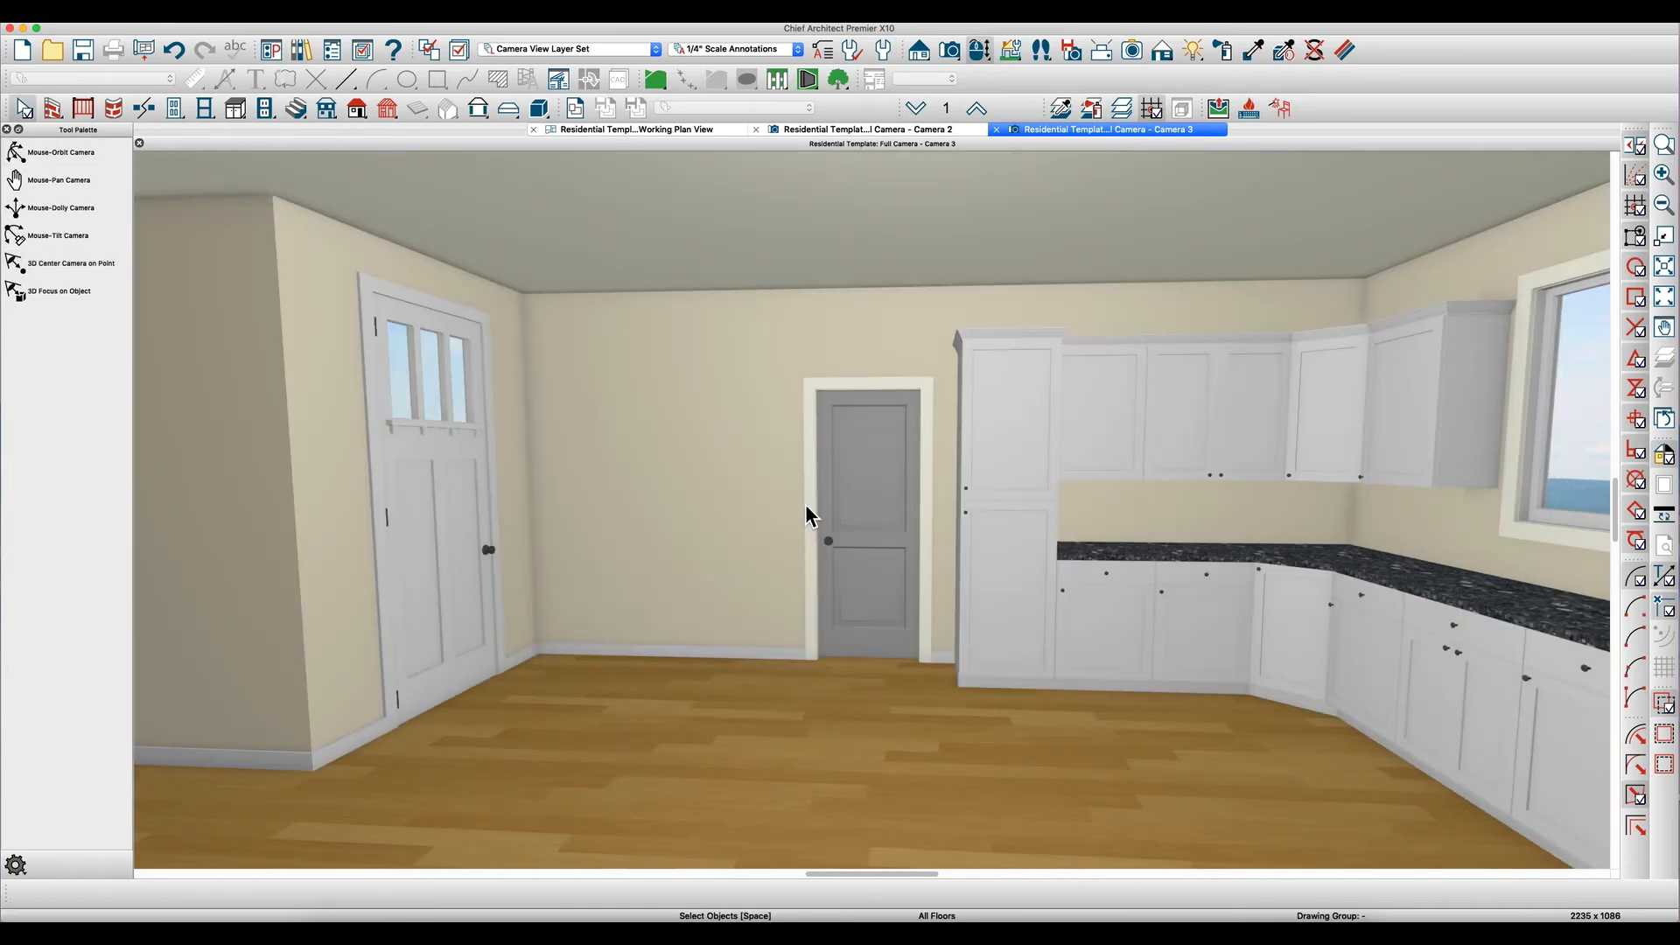
scroll(892, 503, "up", 6)
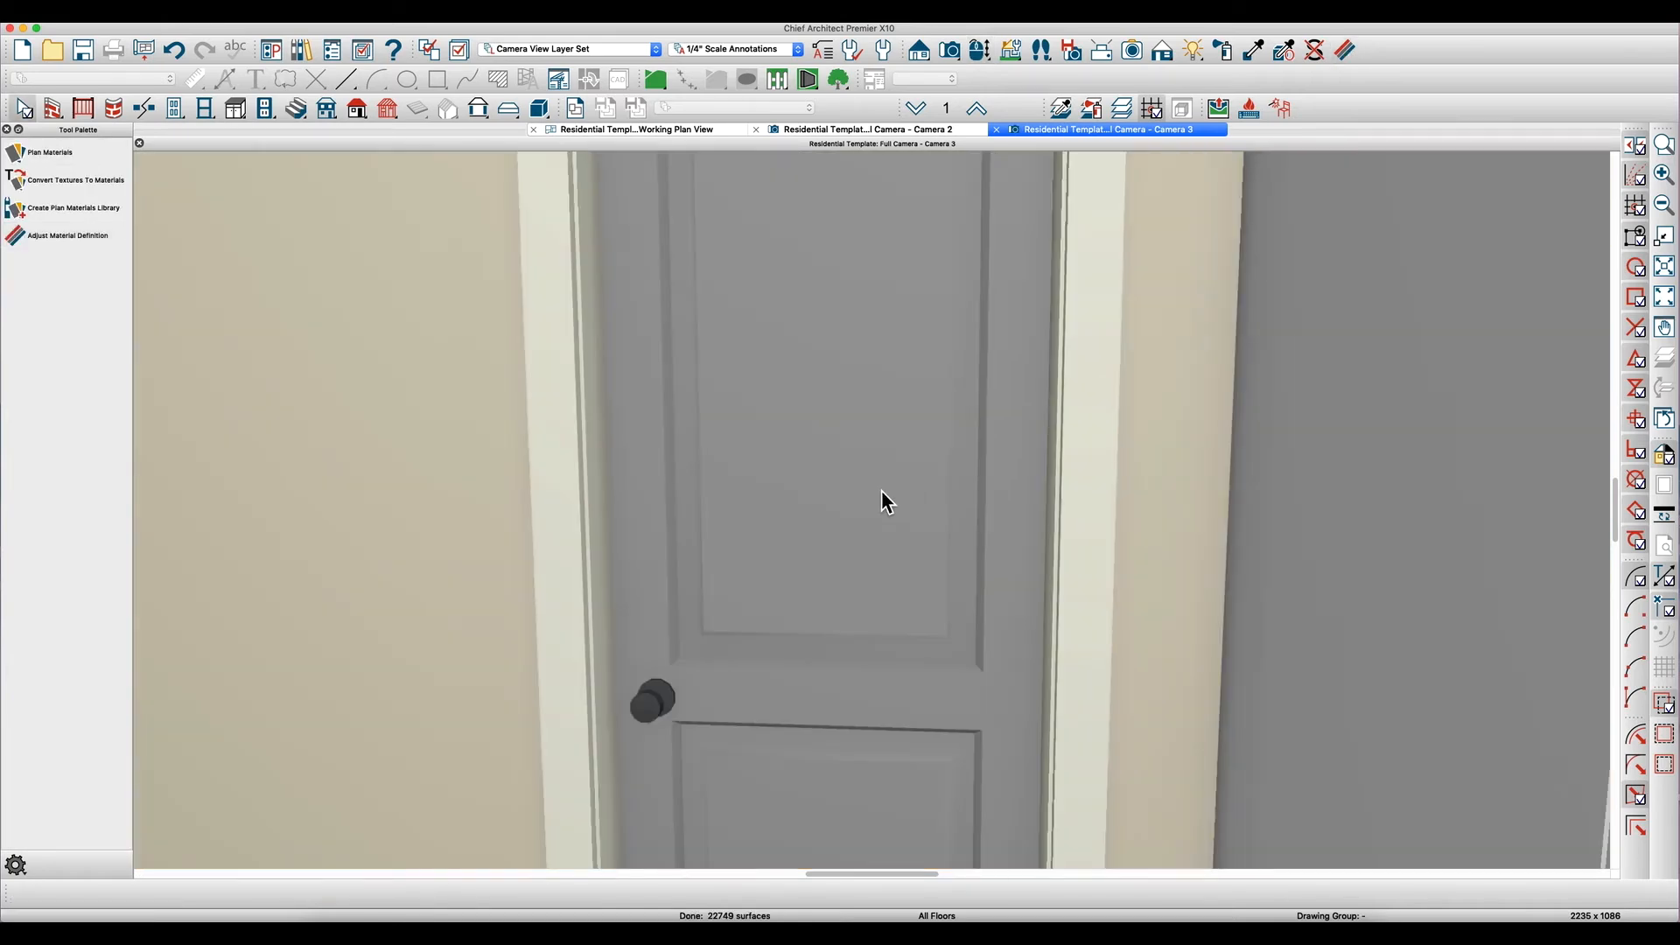
key("d")
middle_click_drag(843, 503, 443, 529)
scroll(844, 569, "down", 5)
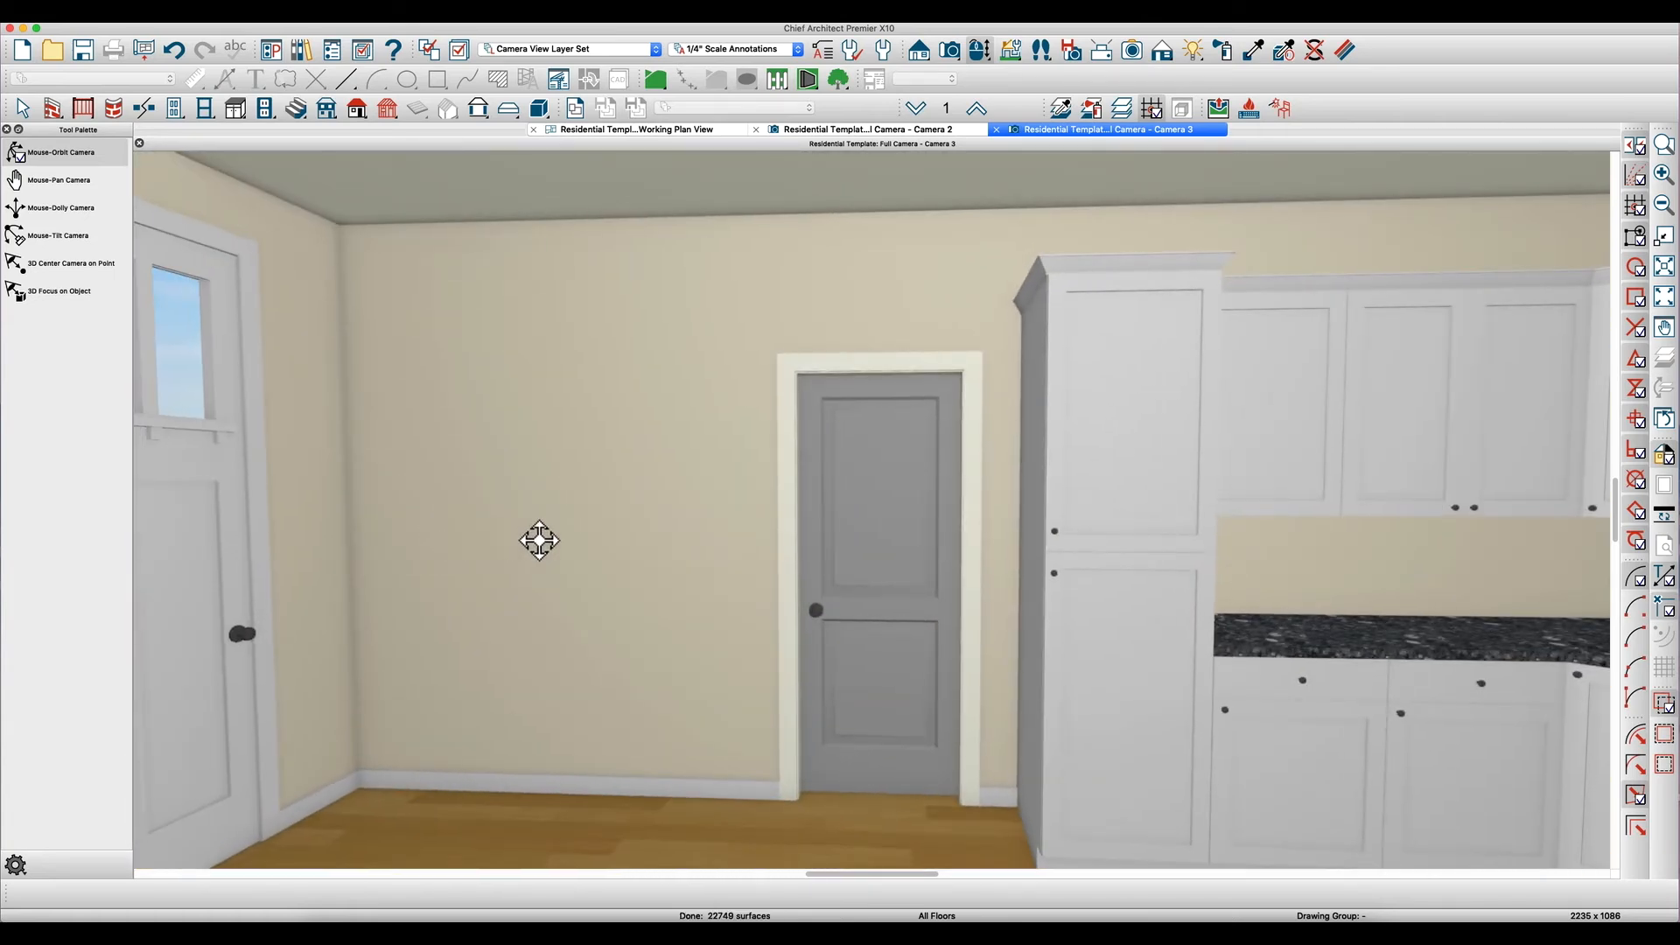
scroll(539, 542, "down", 2)
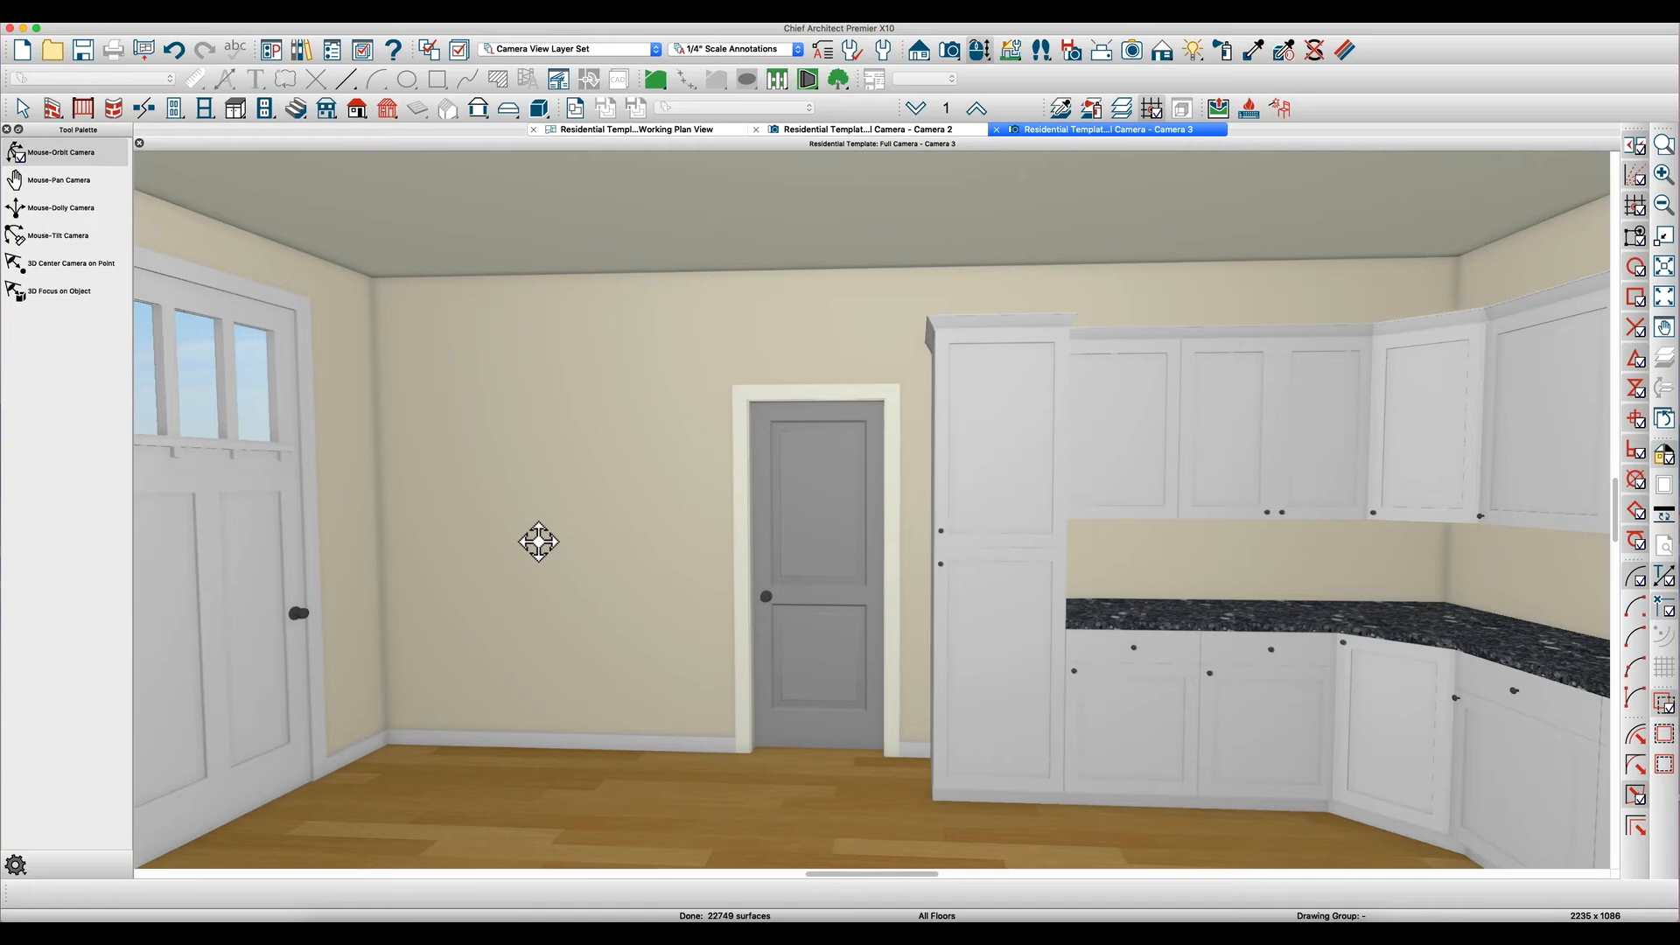
middle_click_drag(645, 570, 675, 531)
left_click(635, 557)
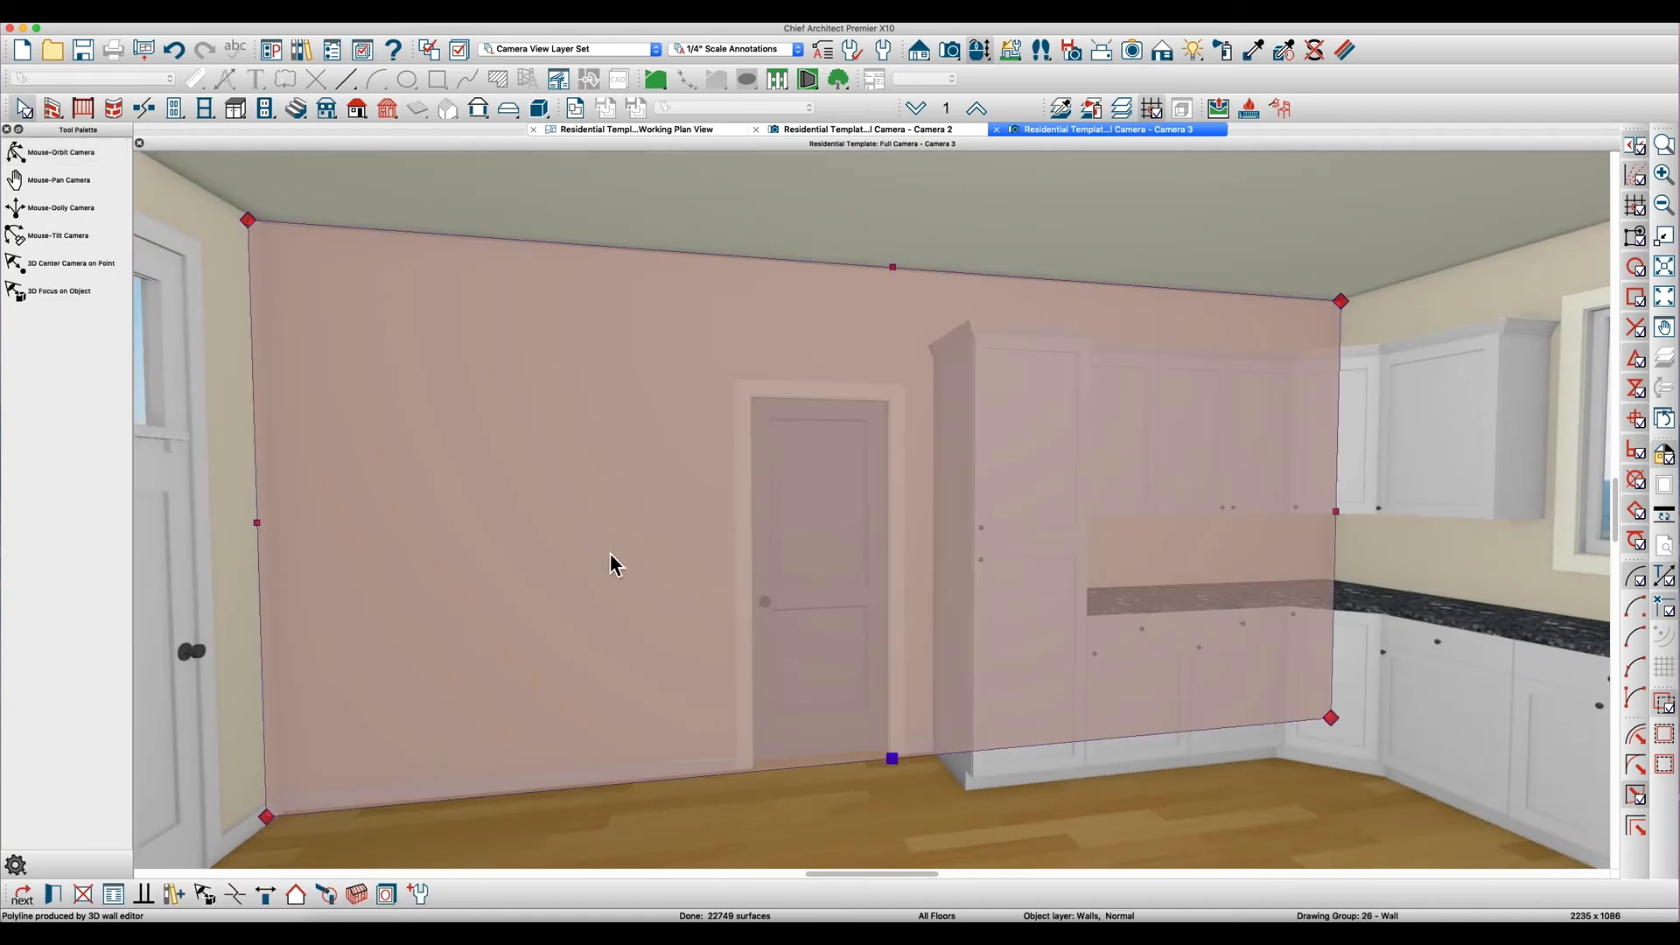
scroll(598, 549, "down", 3)
key("Escape")
scroll(1258, 451, "up", 2)
scroll(1256, 446, "up", 4)
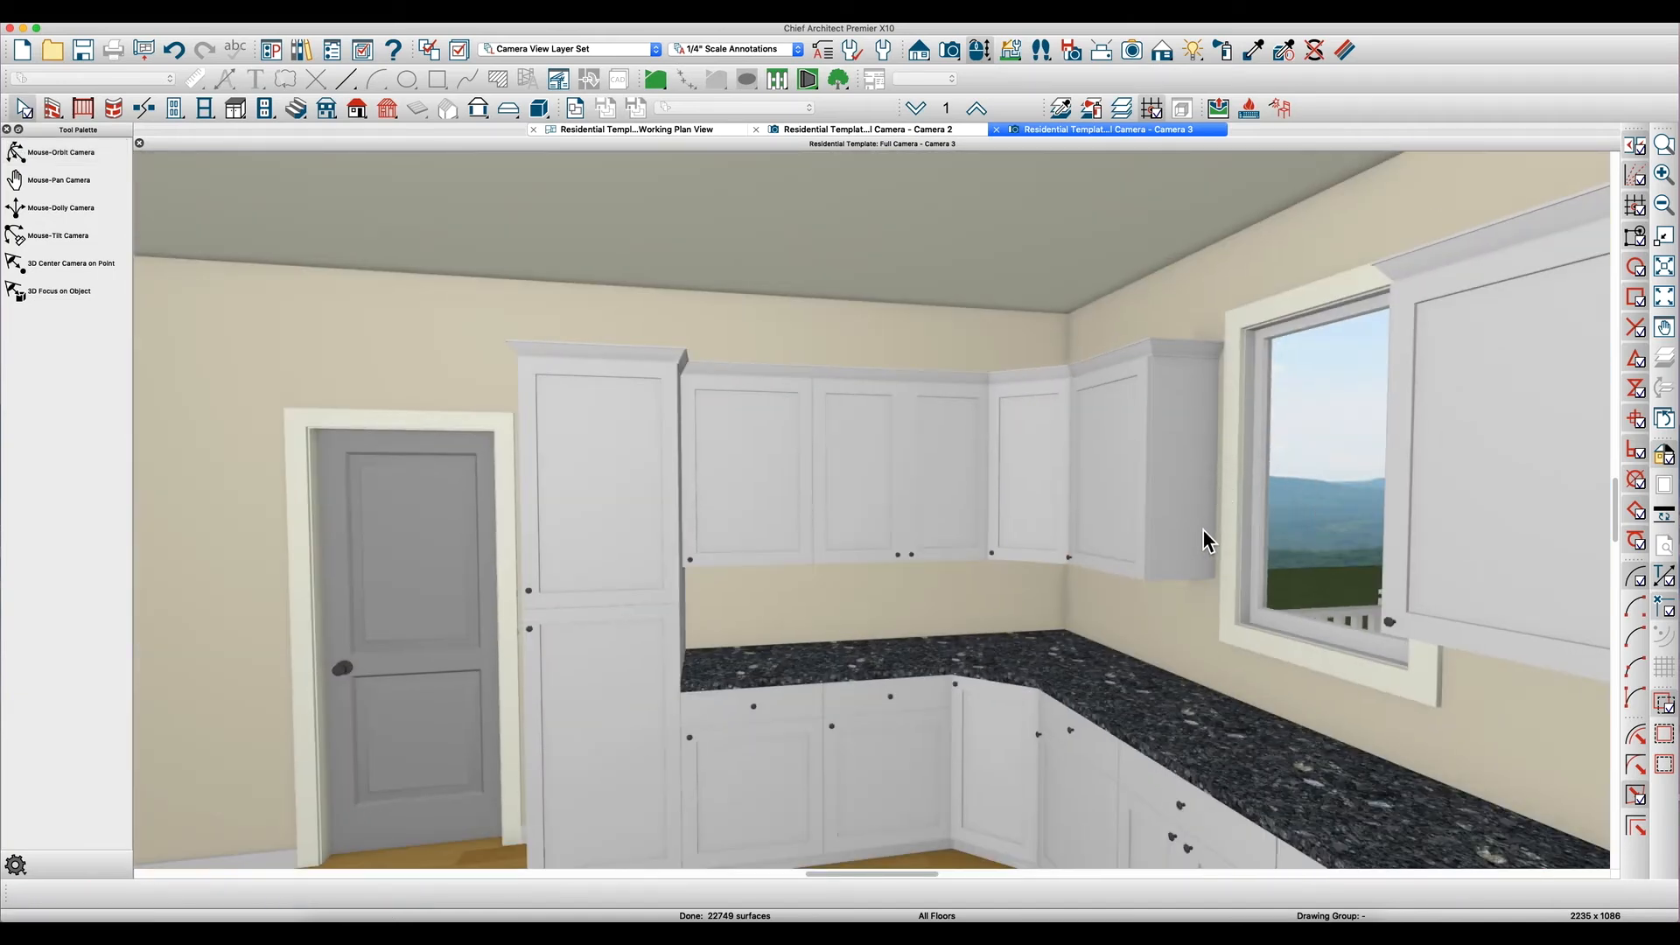
- Paint the kitchen window's interior sash with the library material Color - Oyster, replacing identical materials throughout the plan
scroll(1205, 524, "down", 4)
middle_click_drag(1207, 517, 1288, 525)
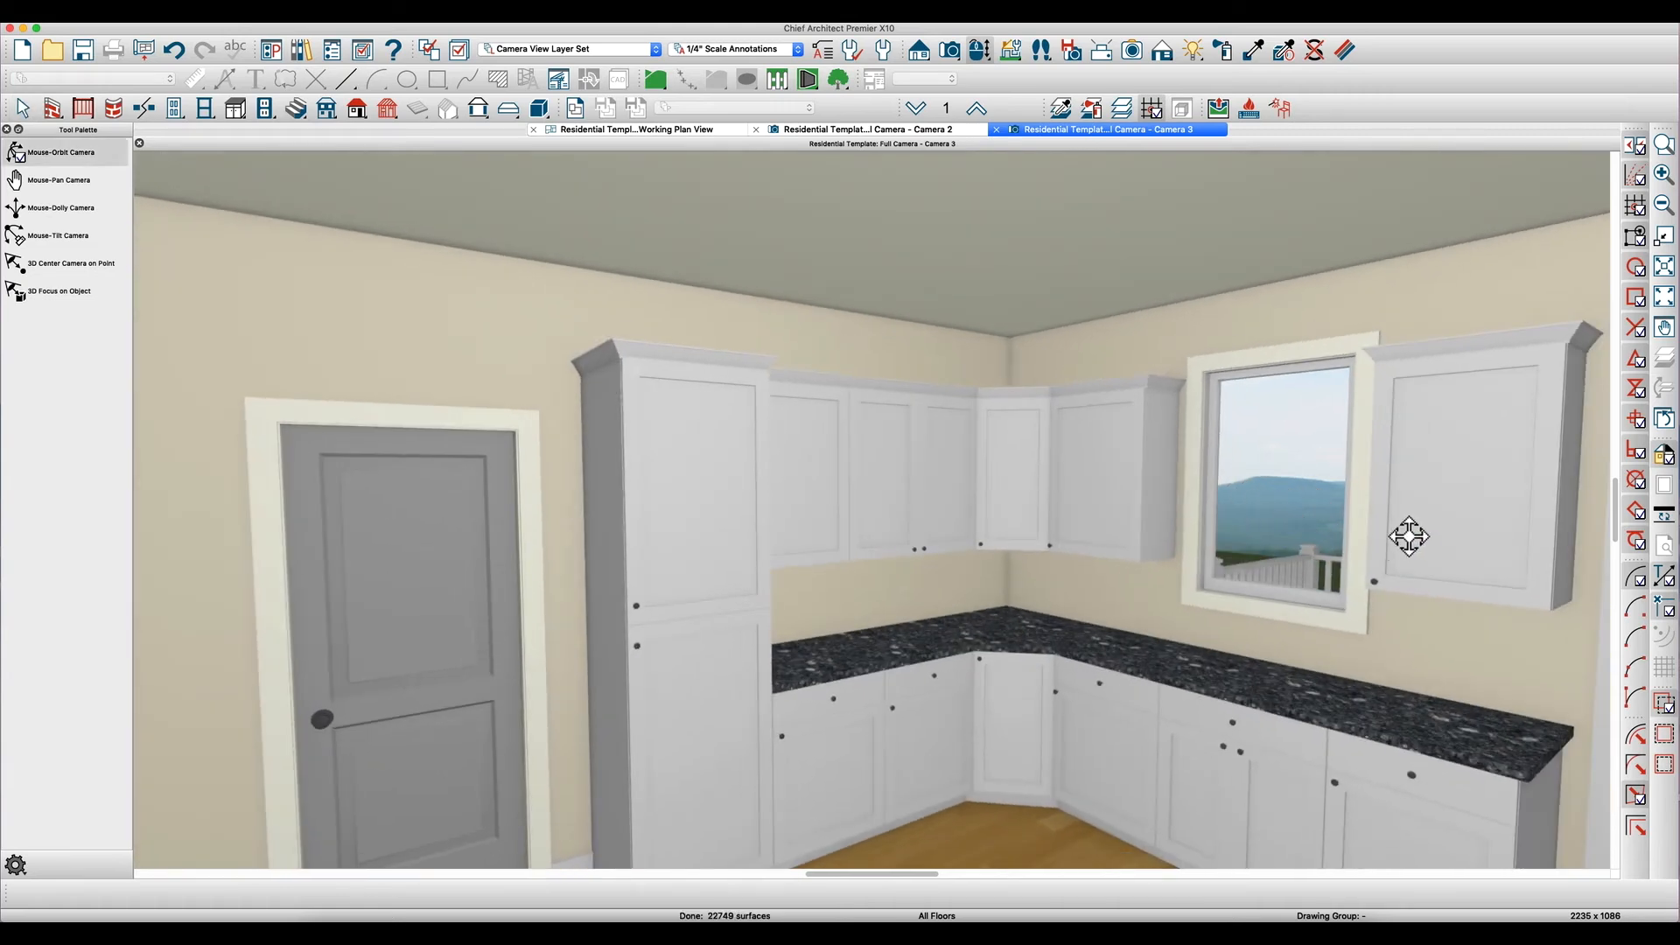
scroll(1386, 543, "up", 3)
key("space")
scroll(1272, 545, "up", 3)
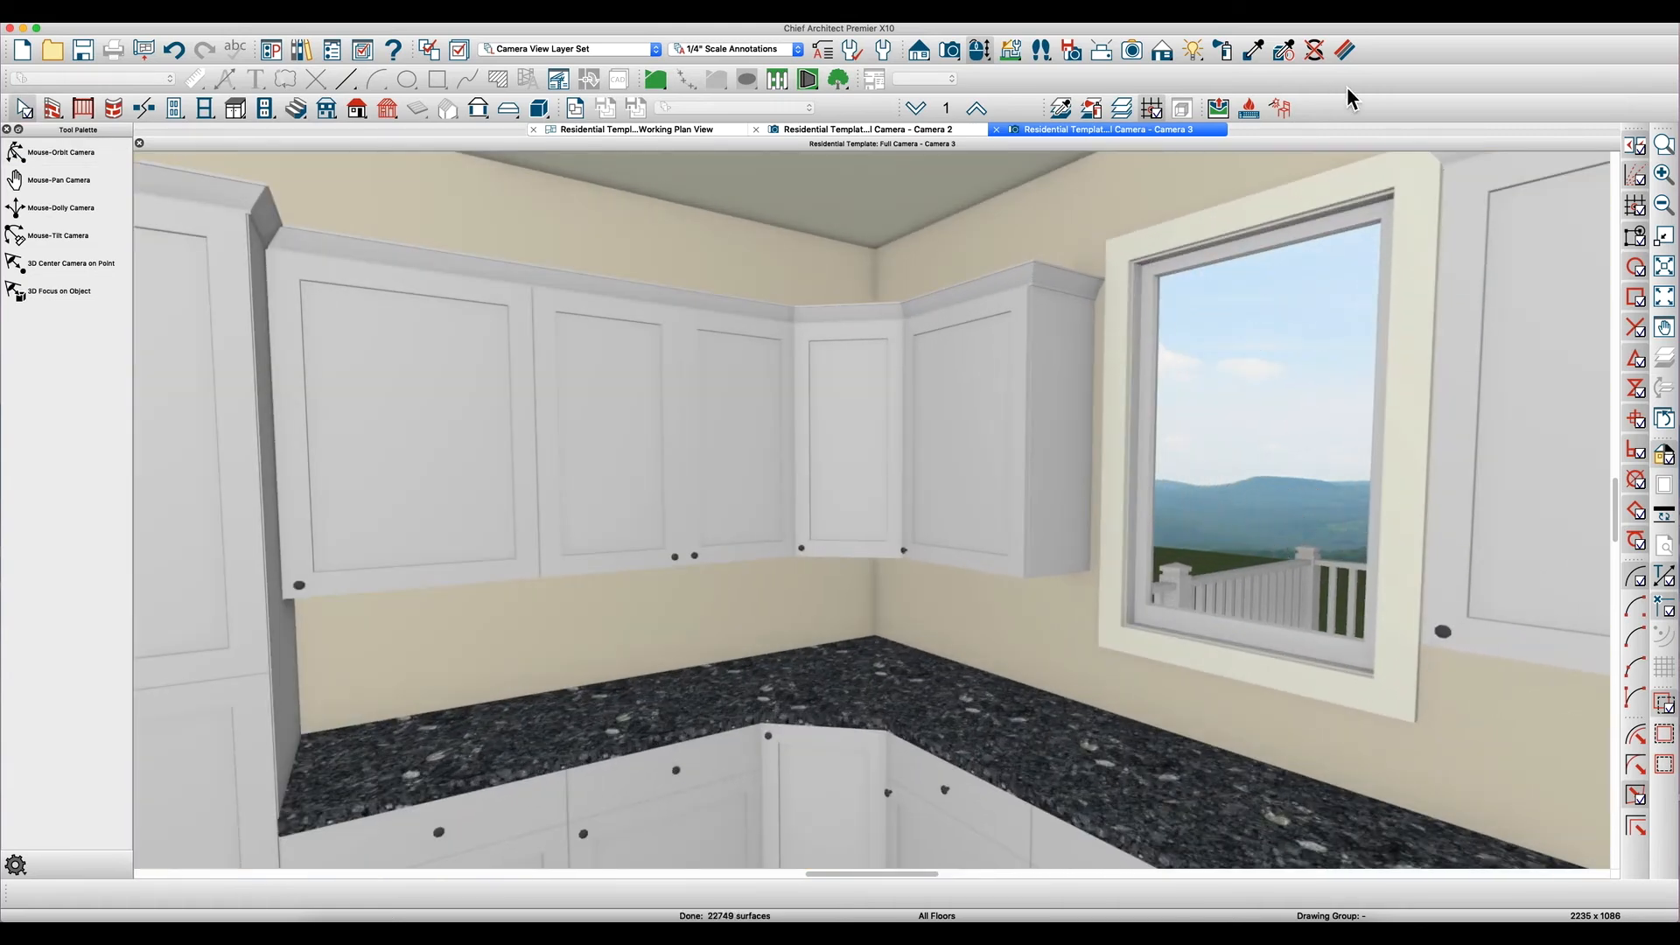
left_click(1347, 59)
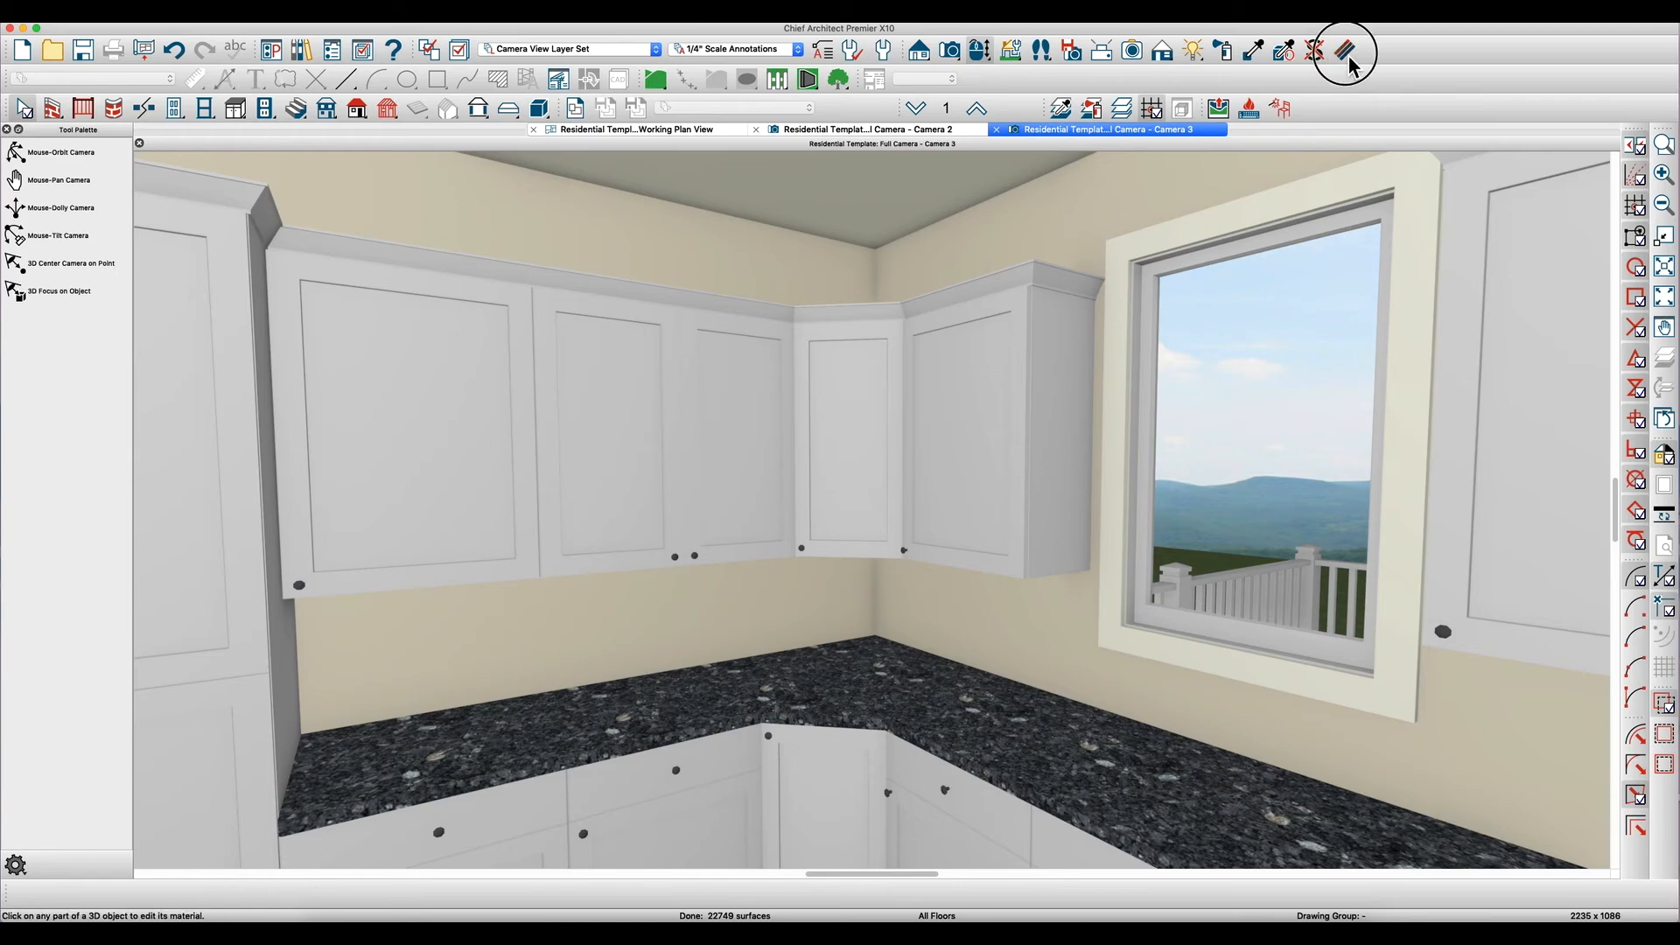
left_click(1255, 262)
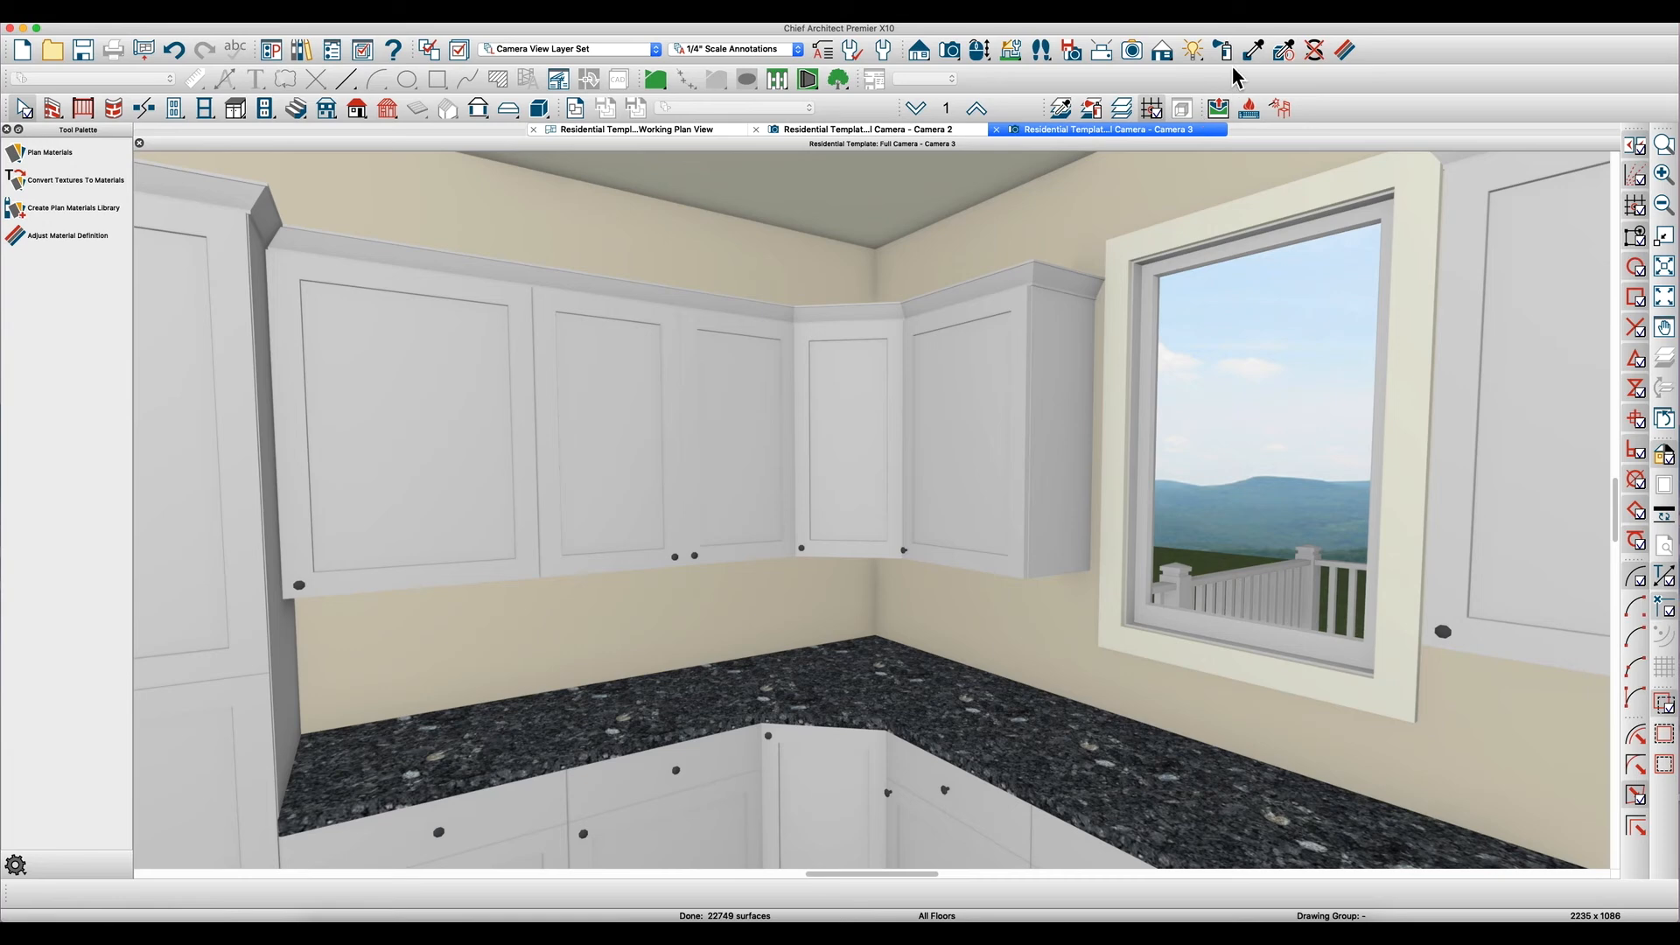
left_click(1224, 52)
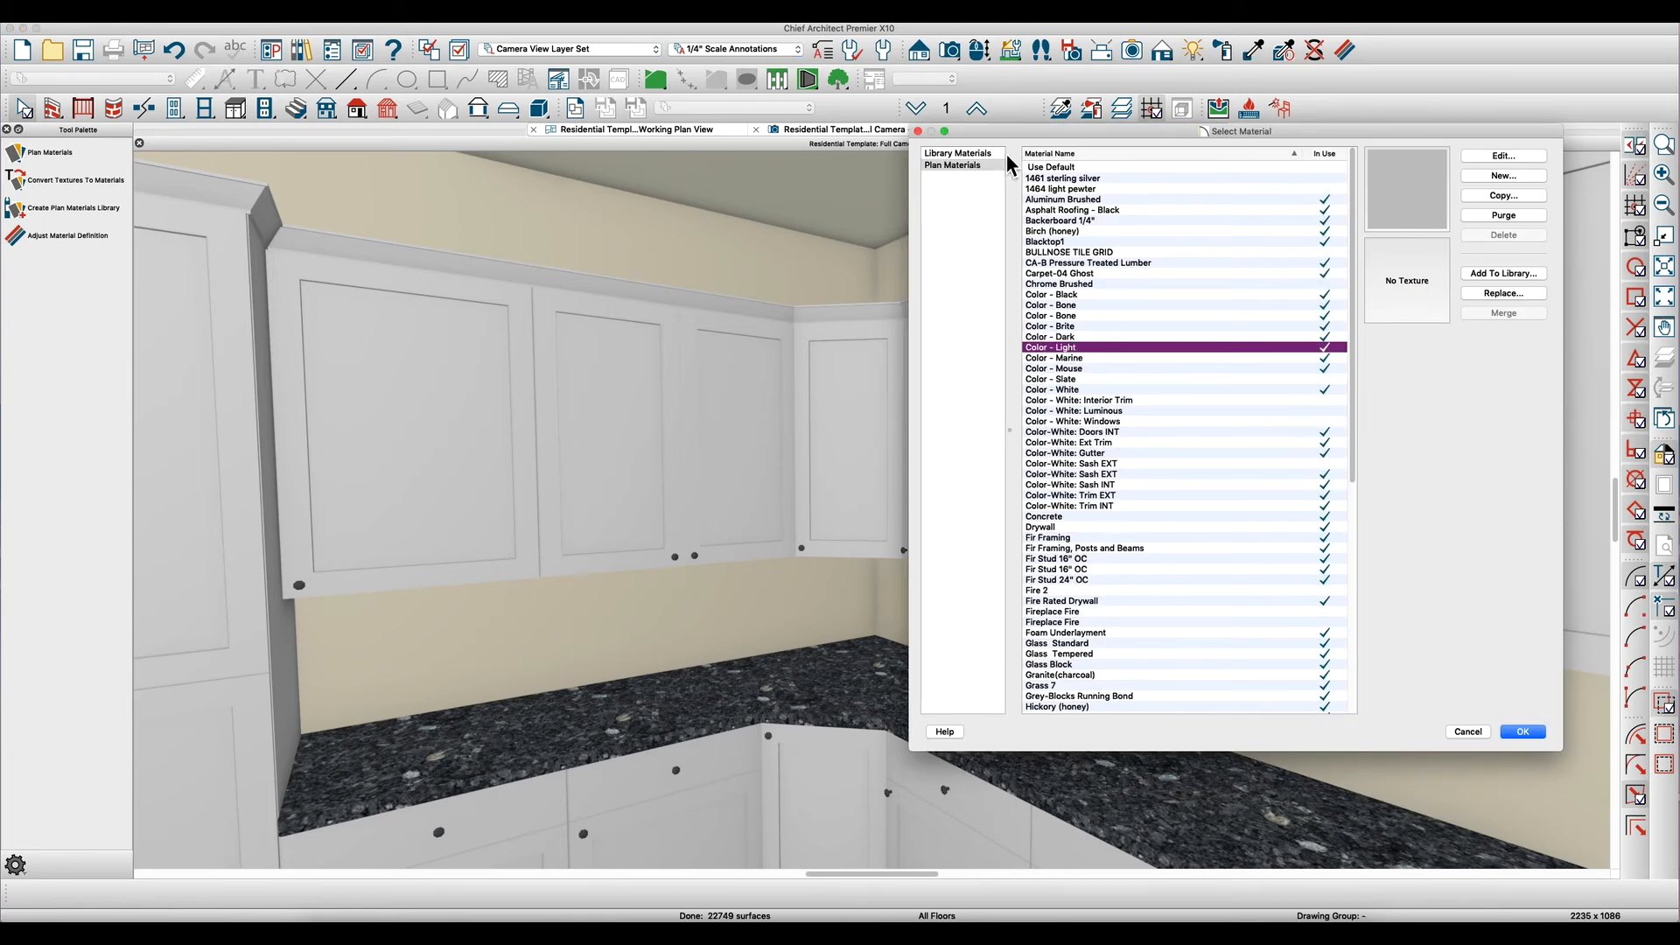
left_click(958, 153)
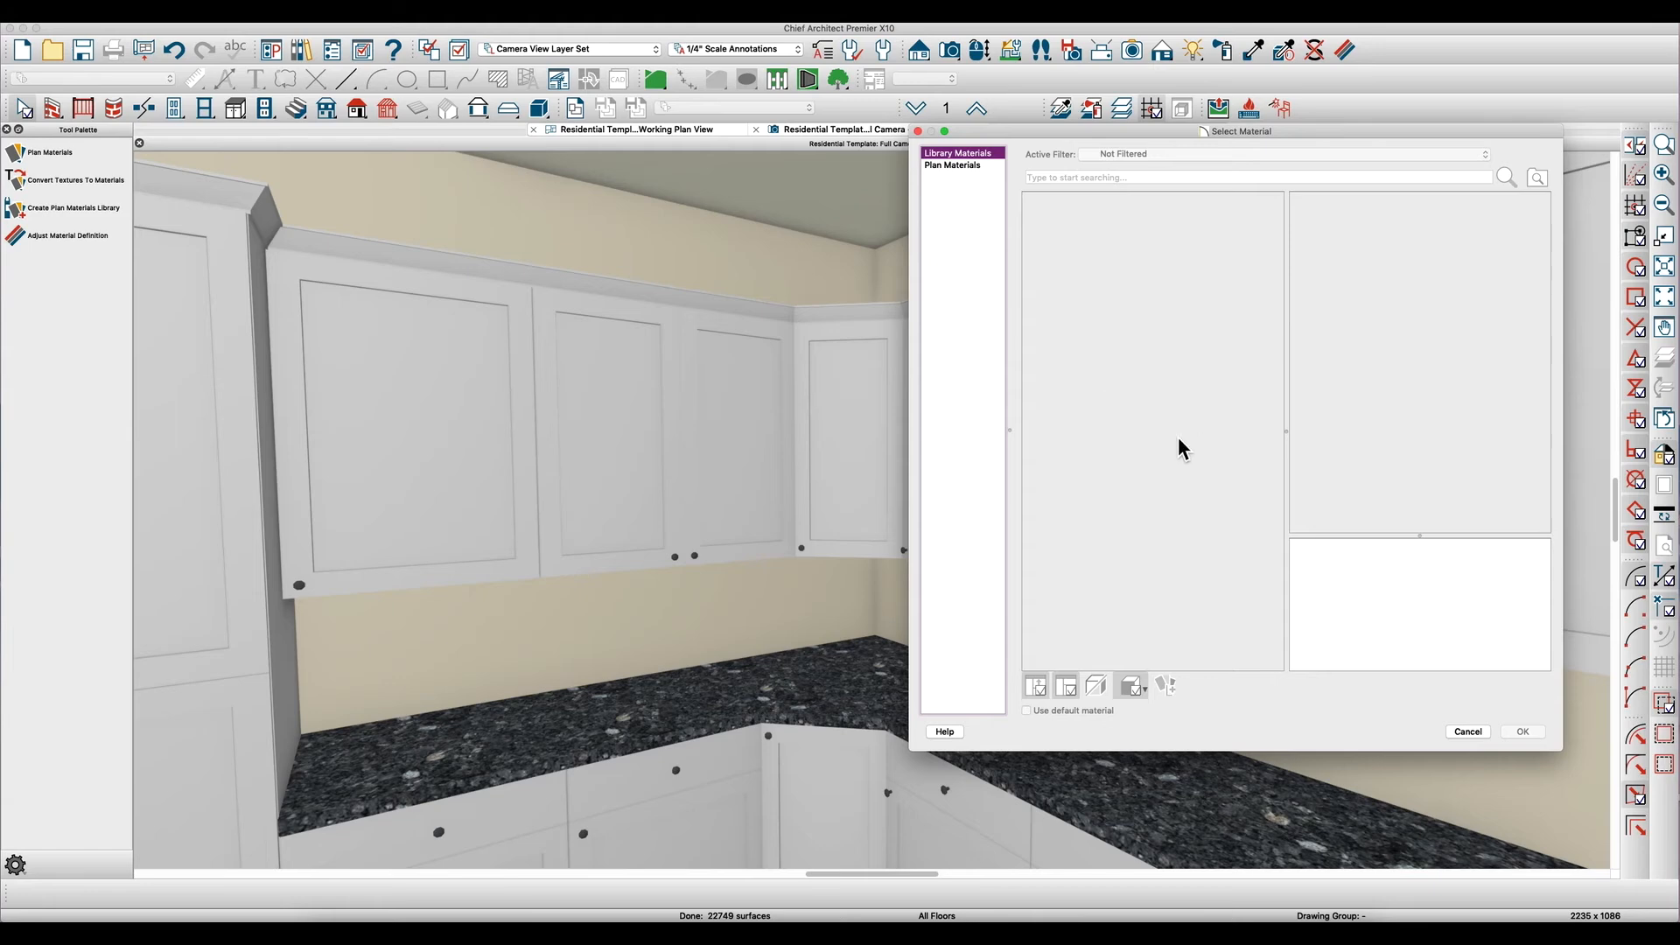
left_click(1150, 489)
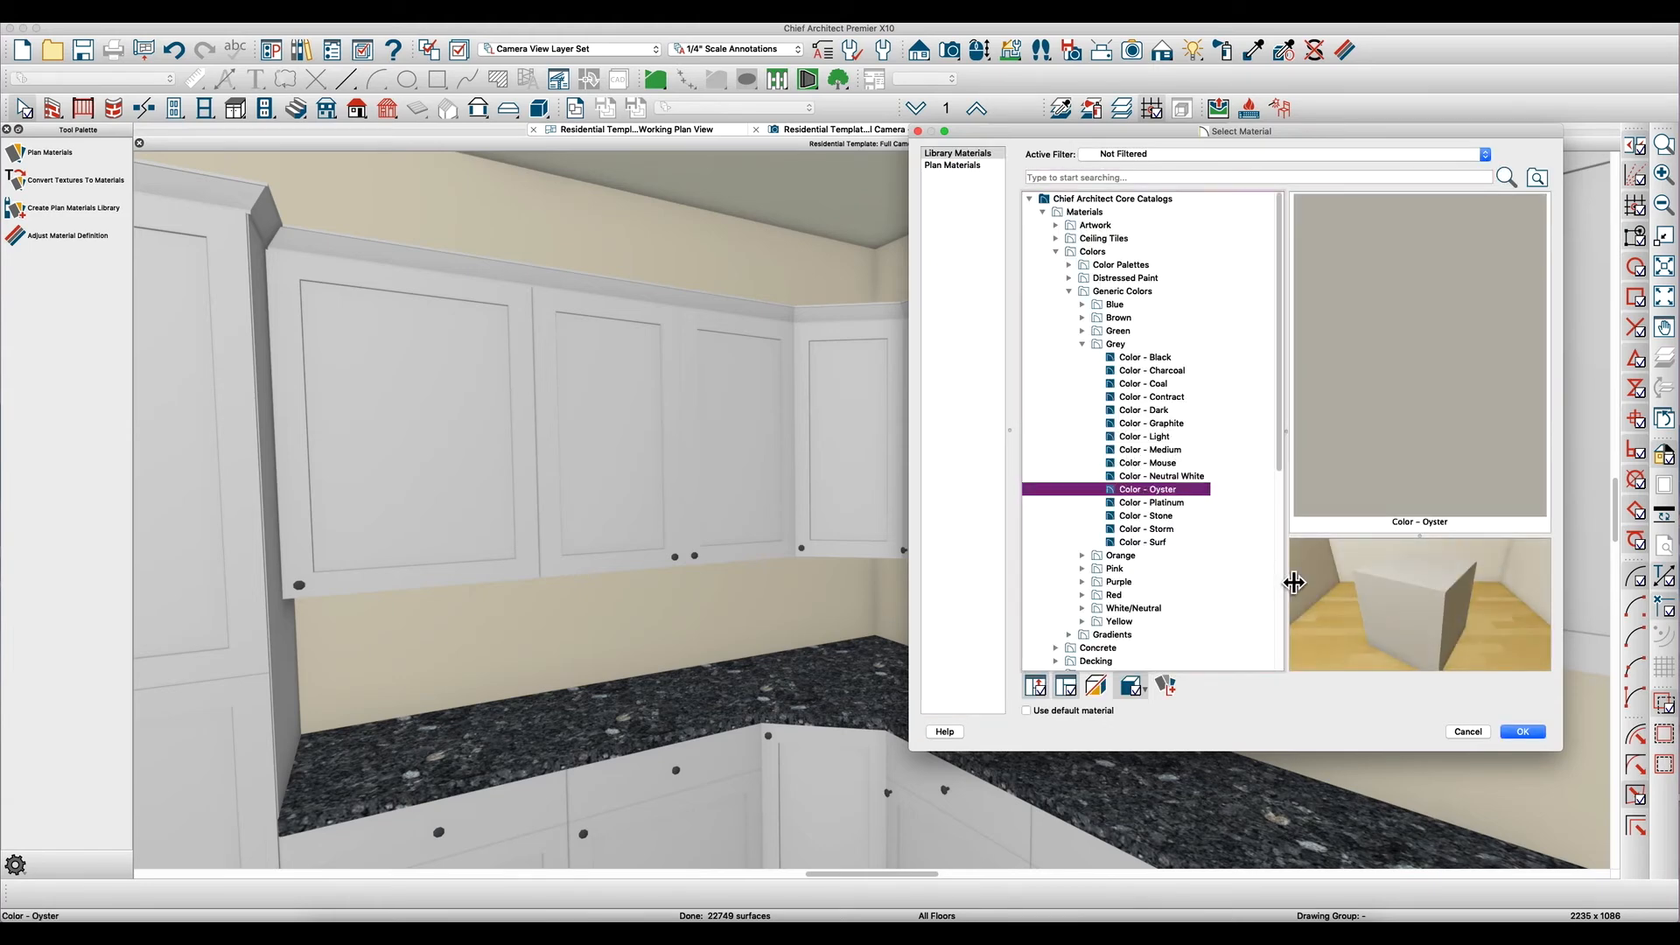
left_click(1538, 733)
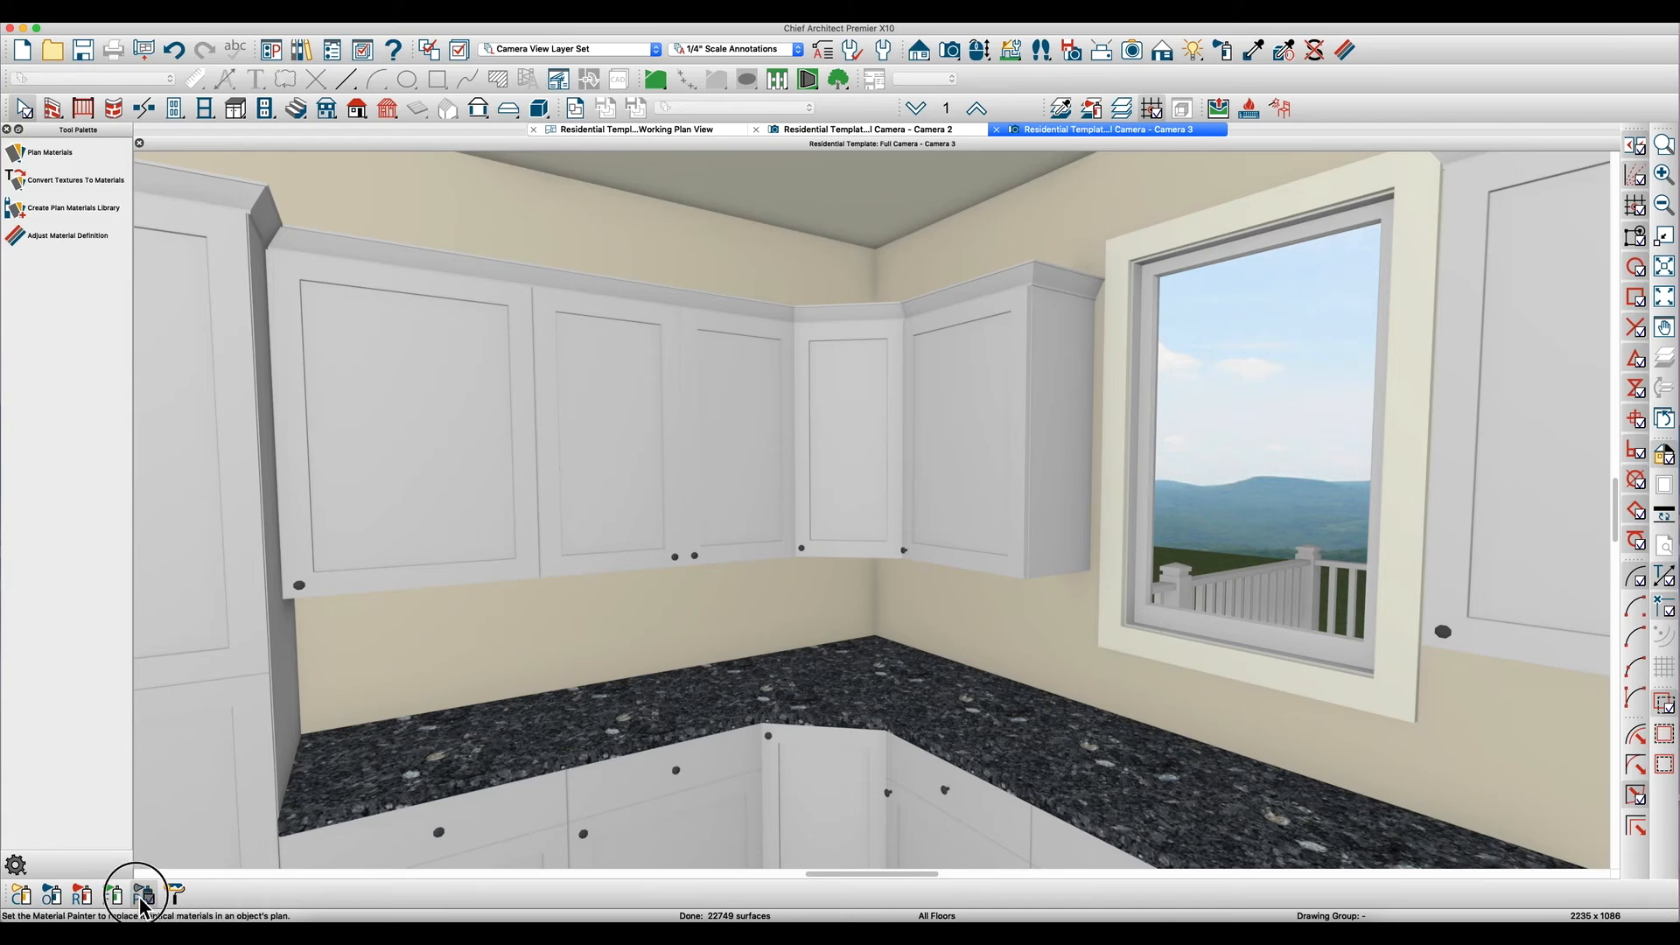
left_click(1164, 623)
- Examine the interior sashes and trim of the windows in the adjoining room
key("space")
key("d")
key("space")
key("o")
left_click_drag(788, 648, 574, 649)
left_click_drag(574, 527, 600, 476)
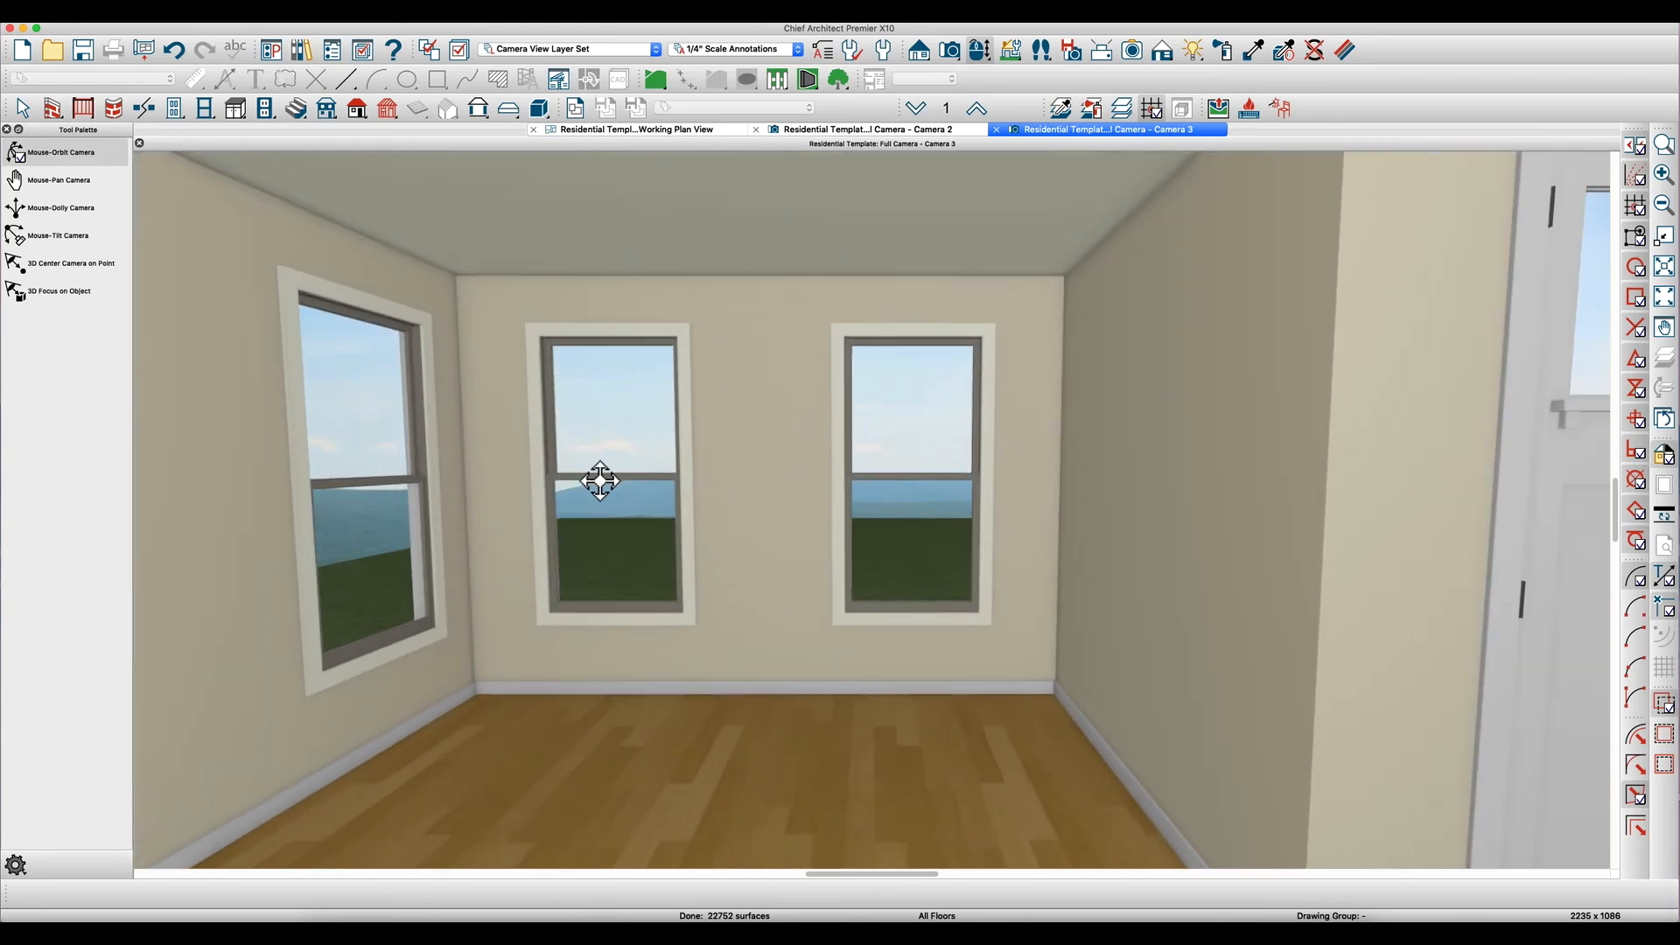
key("space")
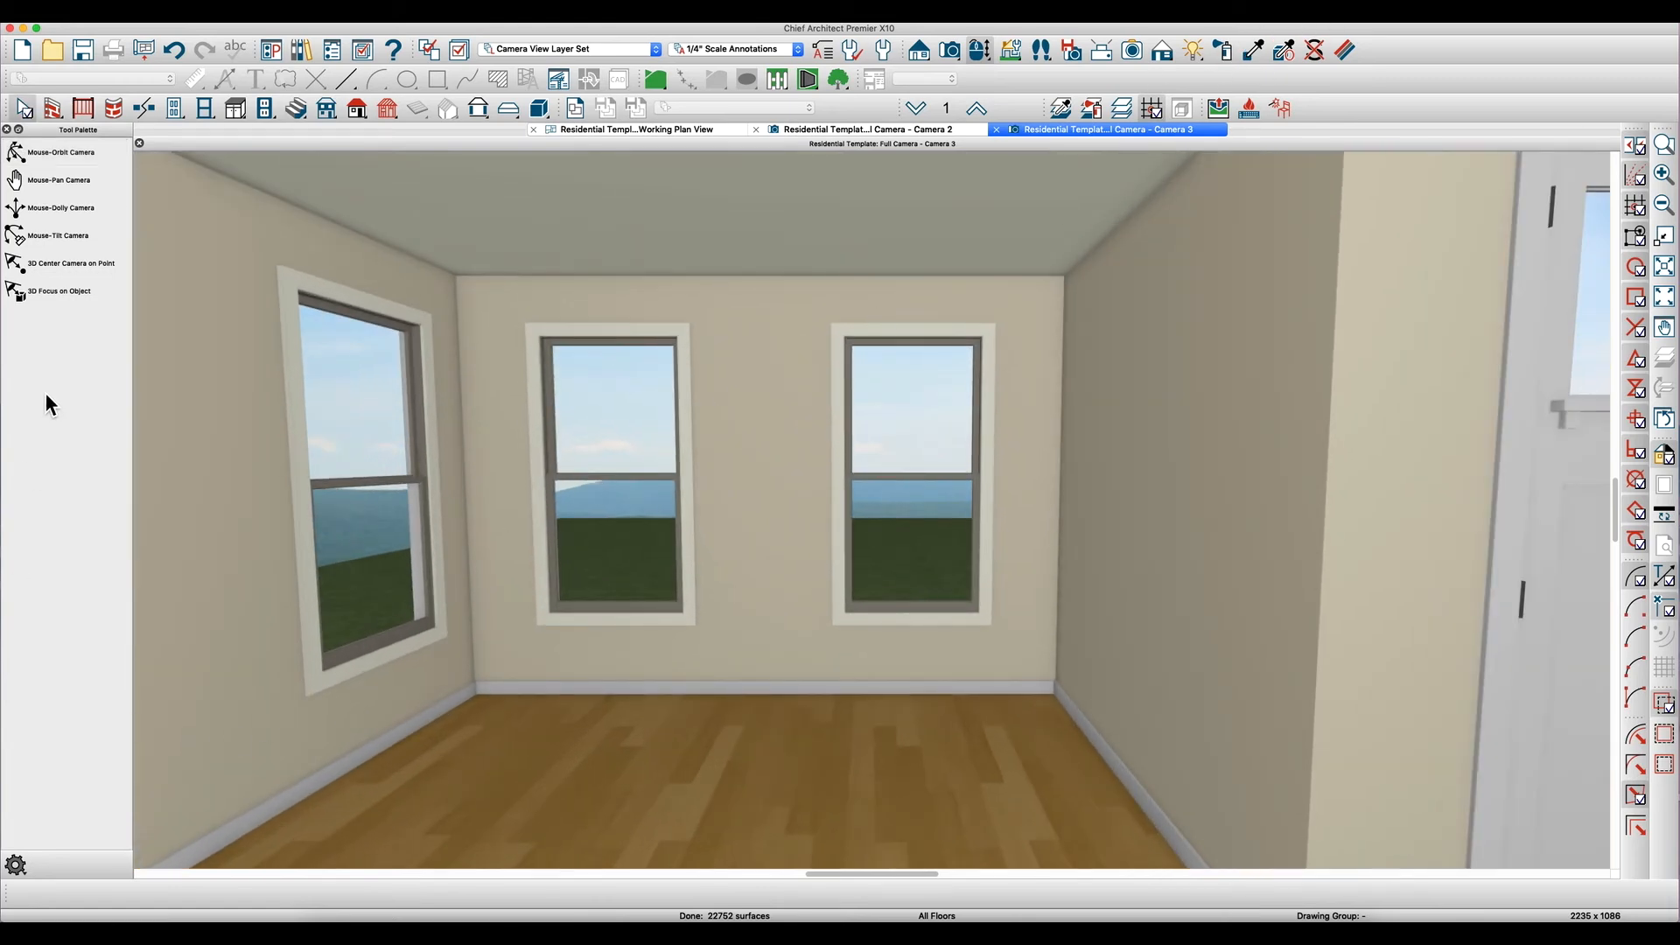
left_click(81, 265)
left_click(600, 503)
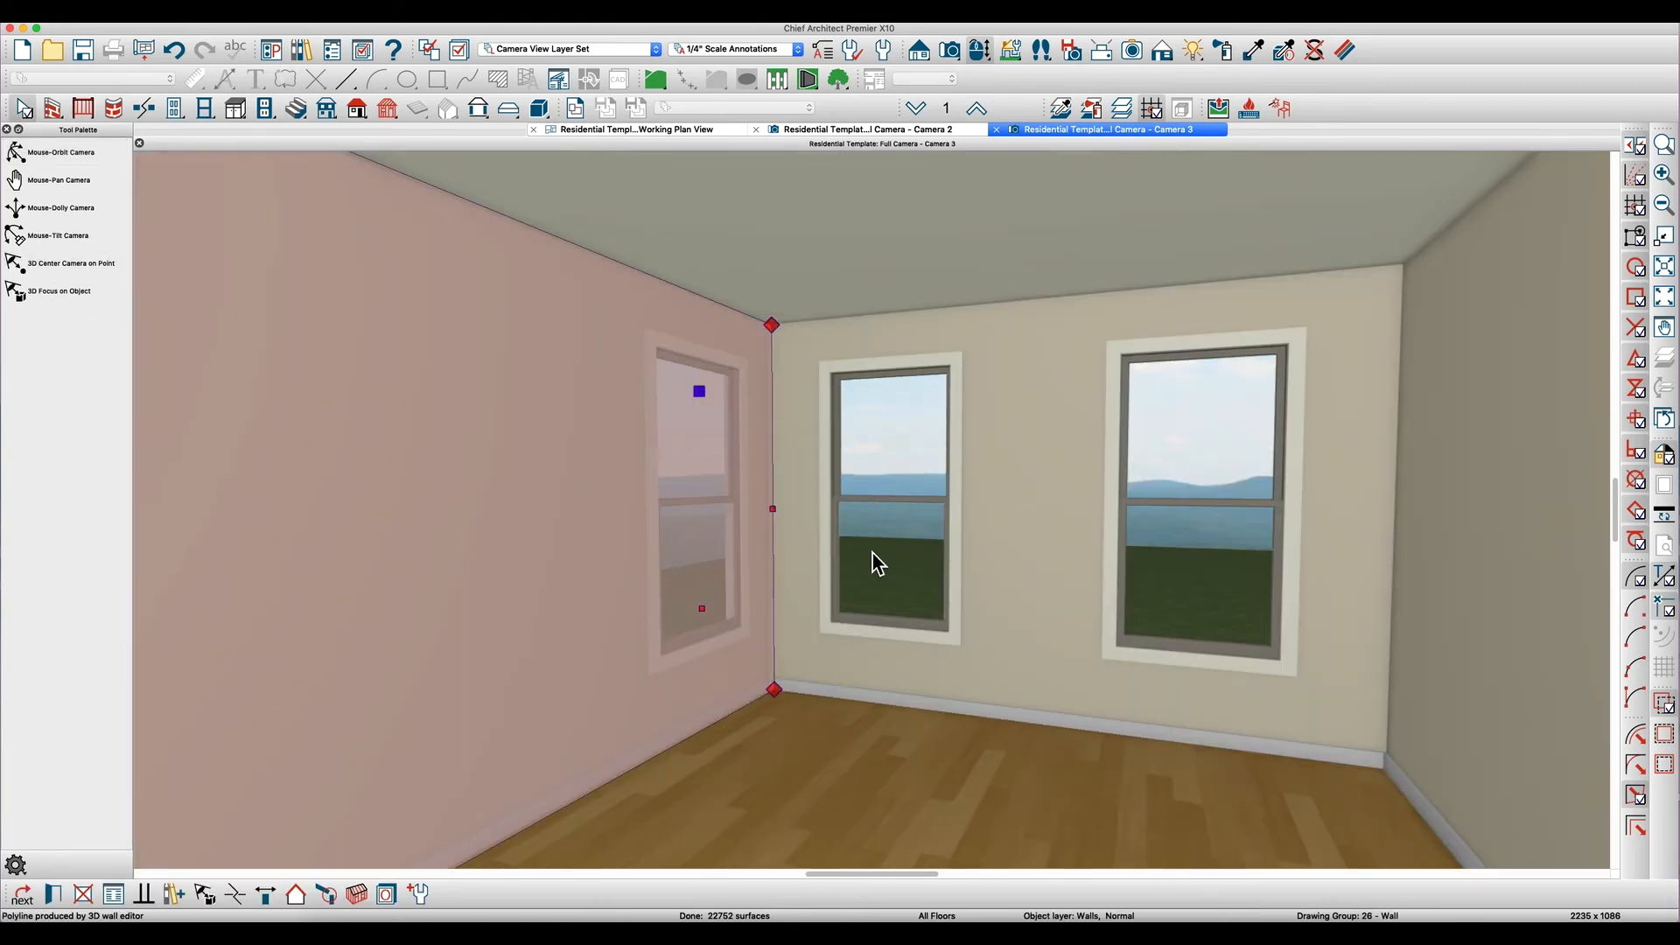
- Inspect the window sashes, window trim and doors on the front exterior of the house
left_click_drag(873, 540, 1312, 562)
scroll(1336, 553, "down", 10)
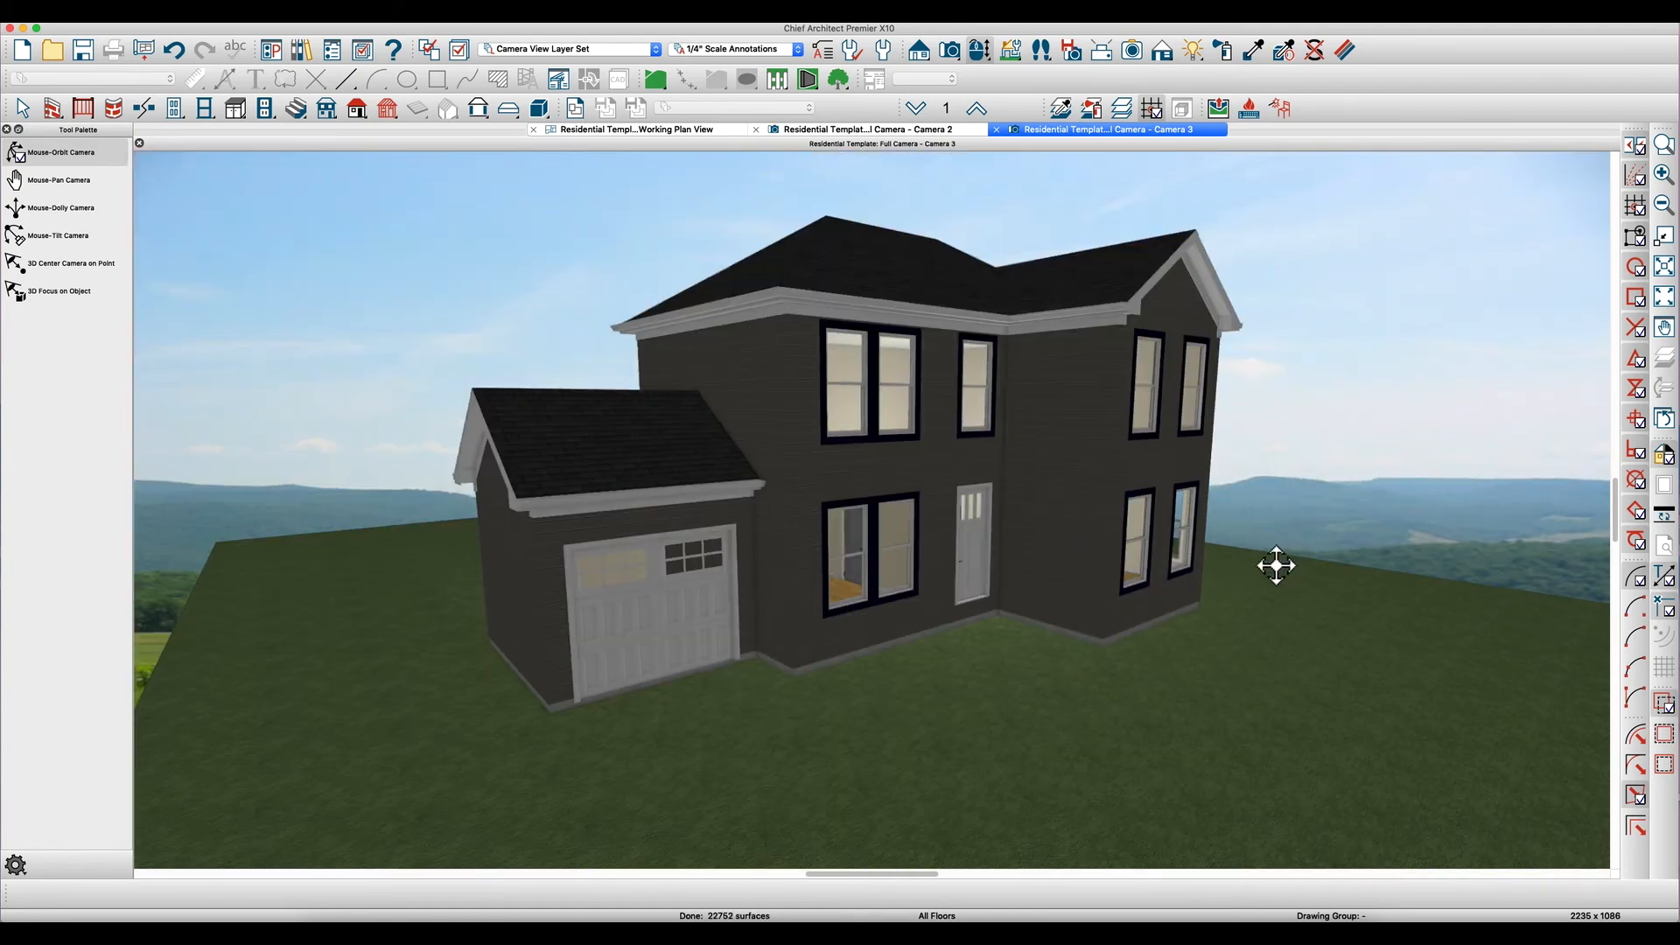
scroll(1074, 547, "up", 5)
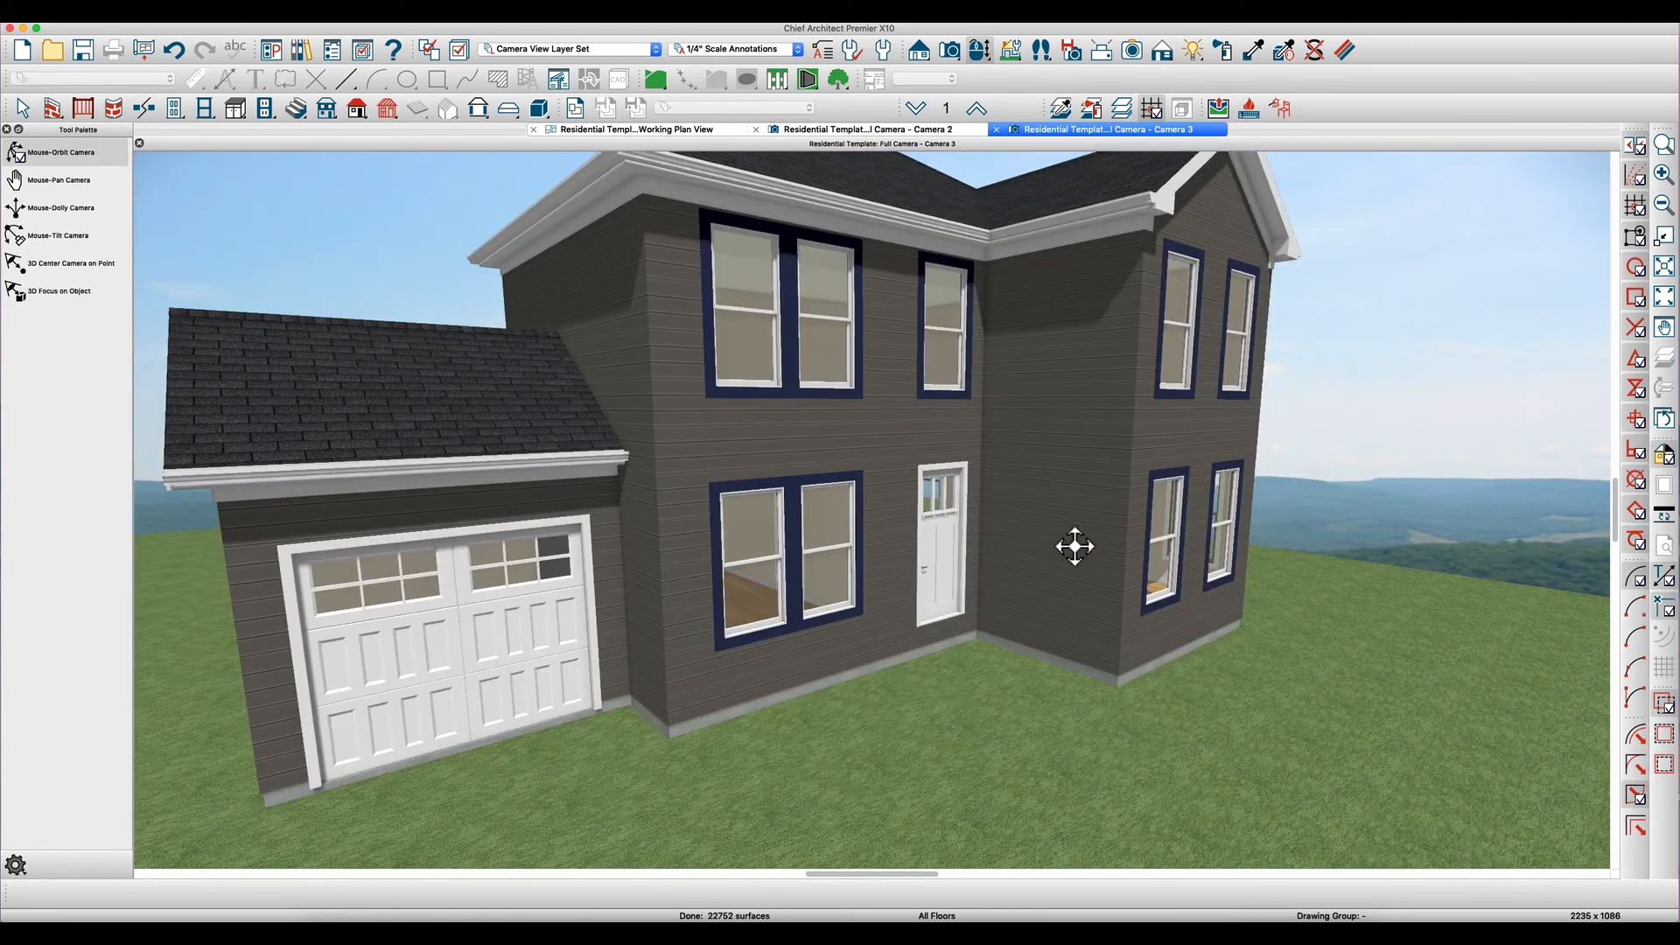
left_click_drag(1049, 528, 1088, 551)
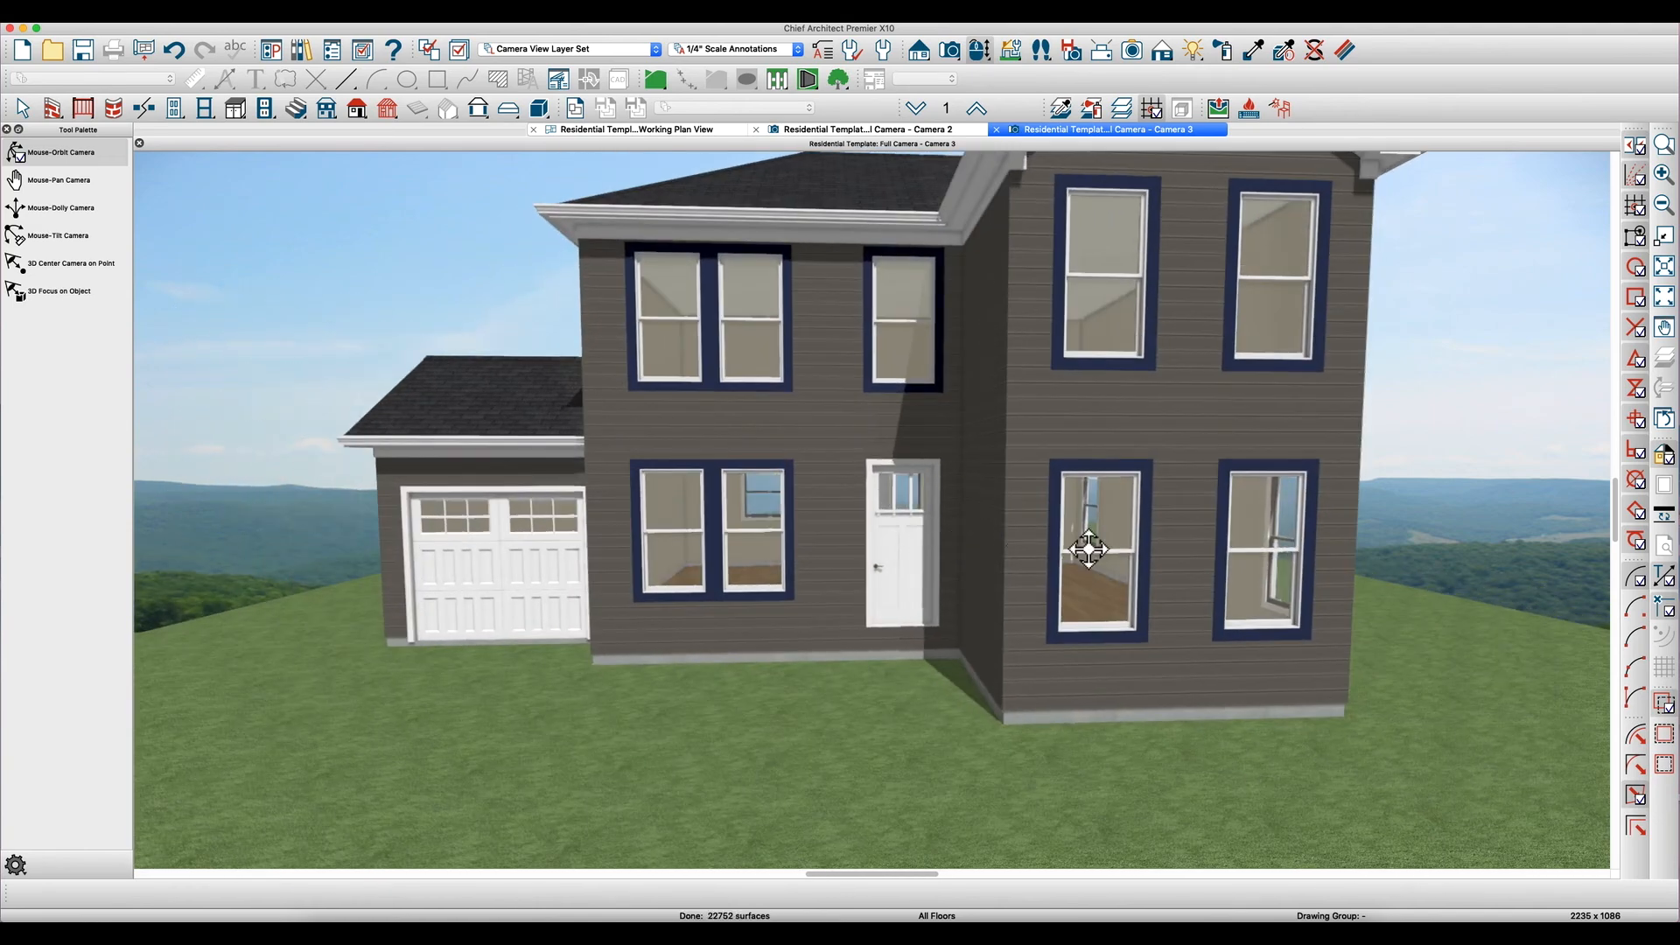
scroll(1117, 528, "up", 5)
scroll(1186, 496, "down", 6)
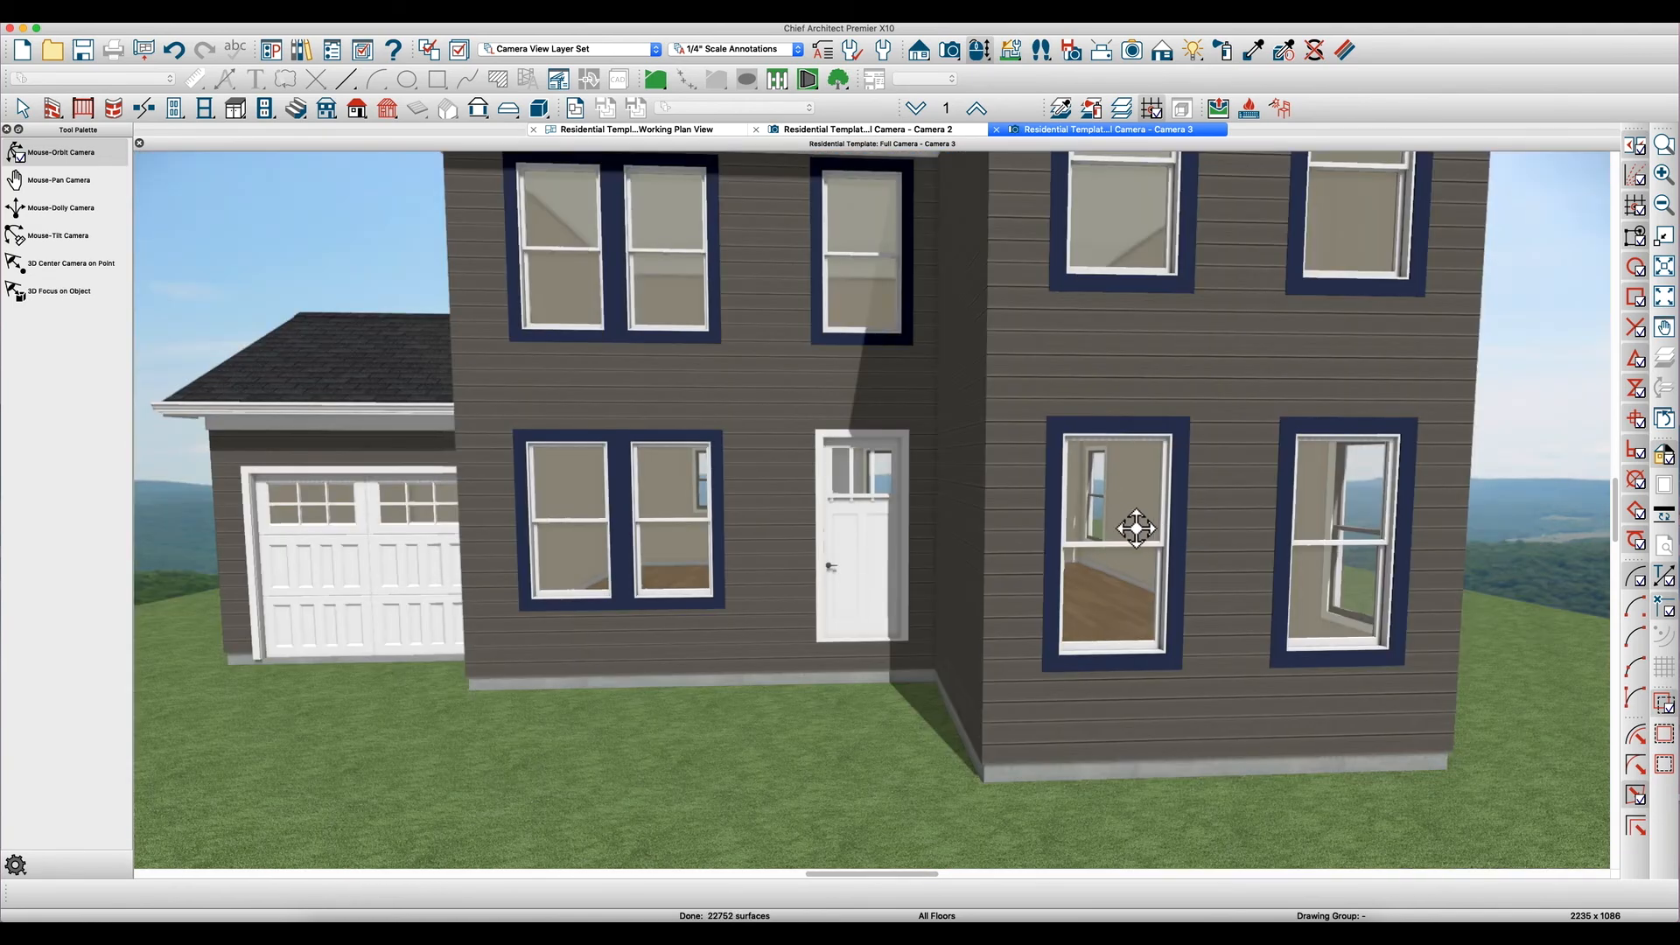
key("space")
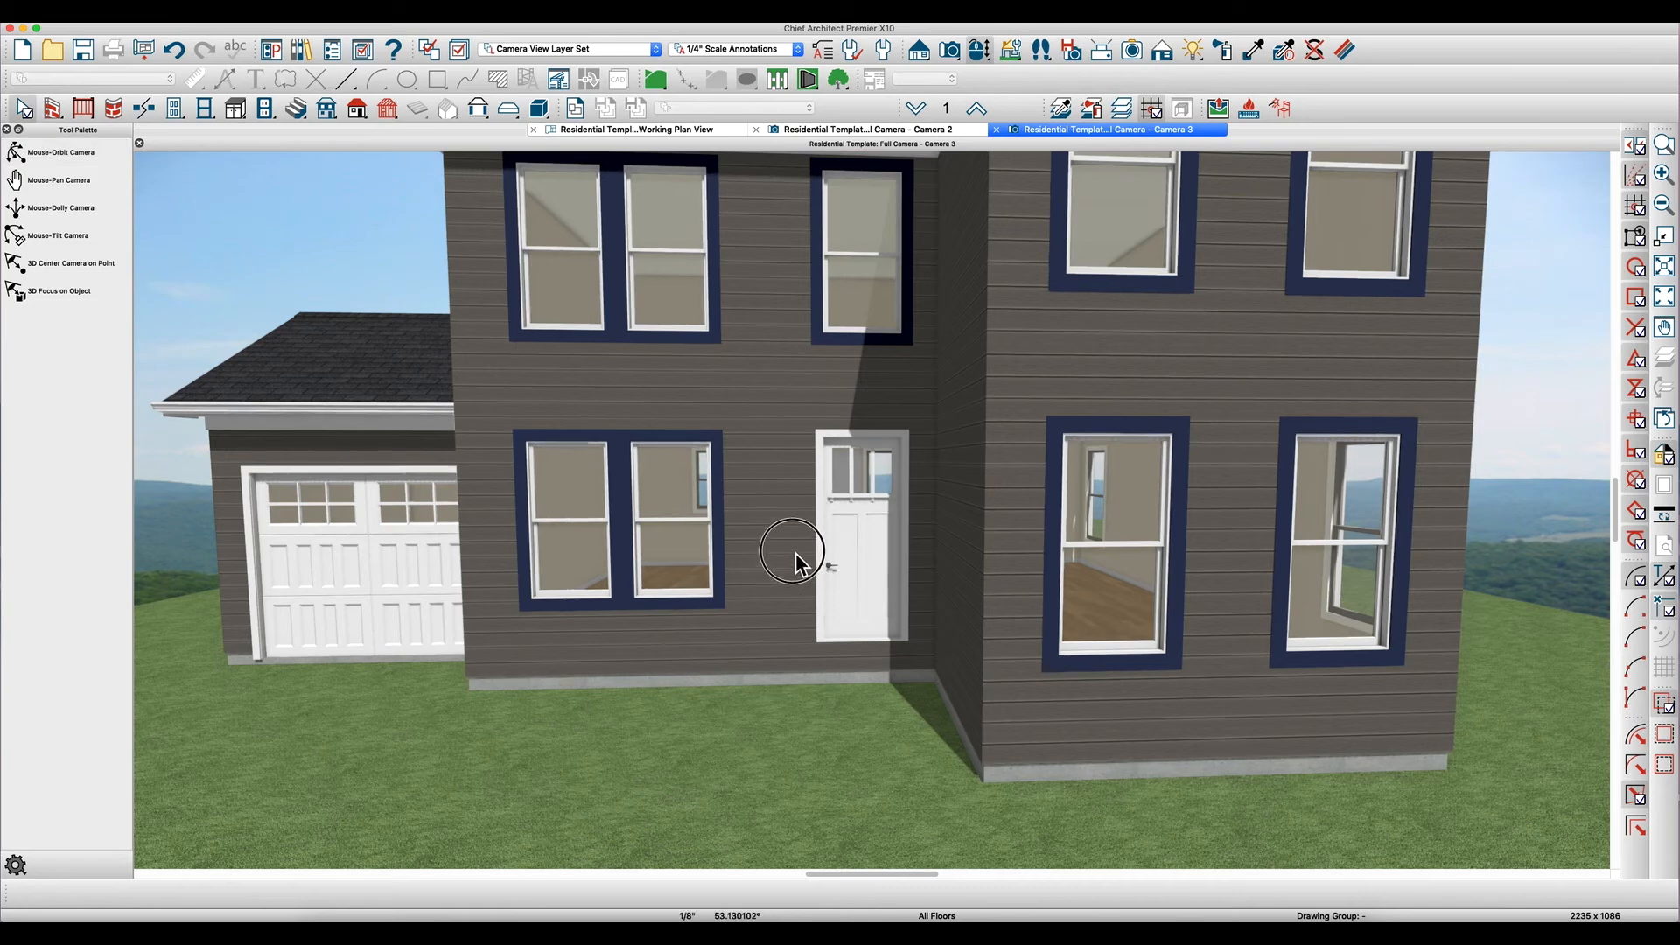
key("space")
left_click_drag(799, 562, 814, 536)
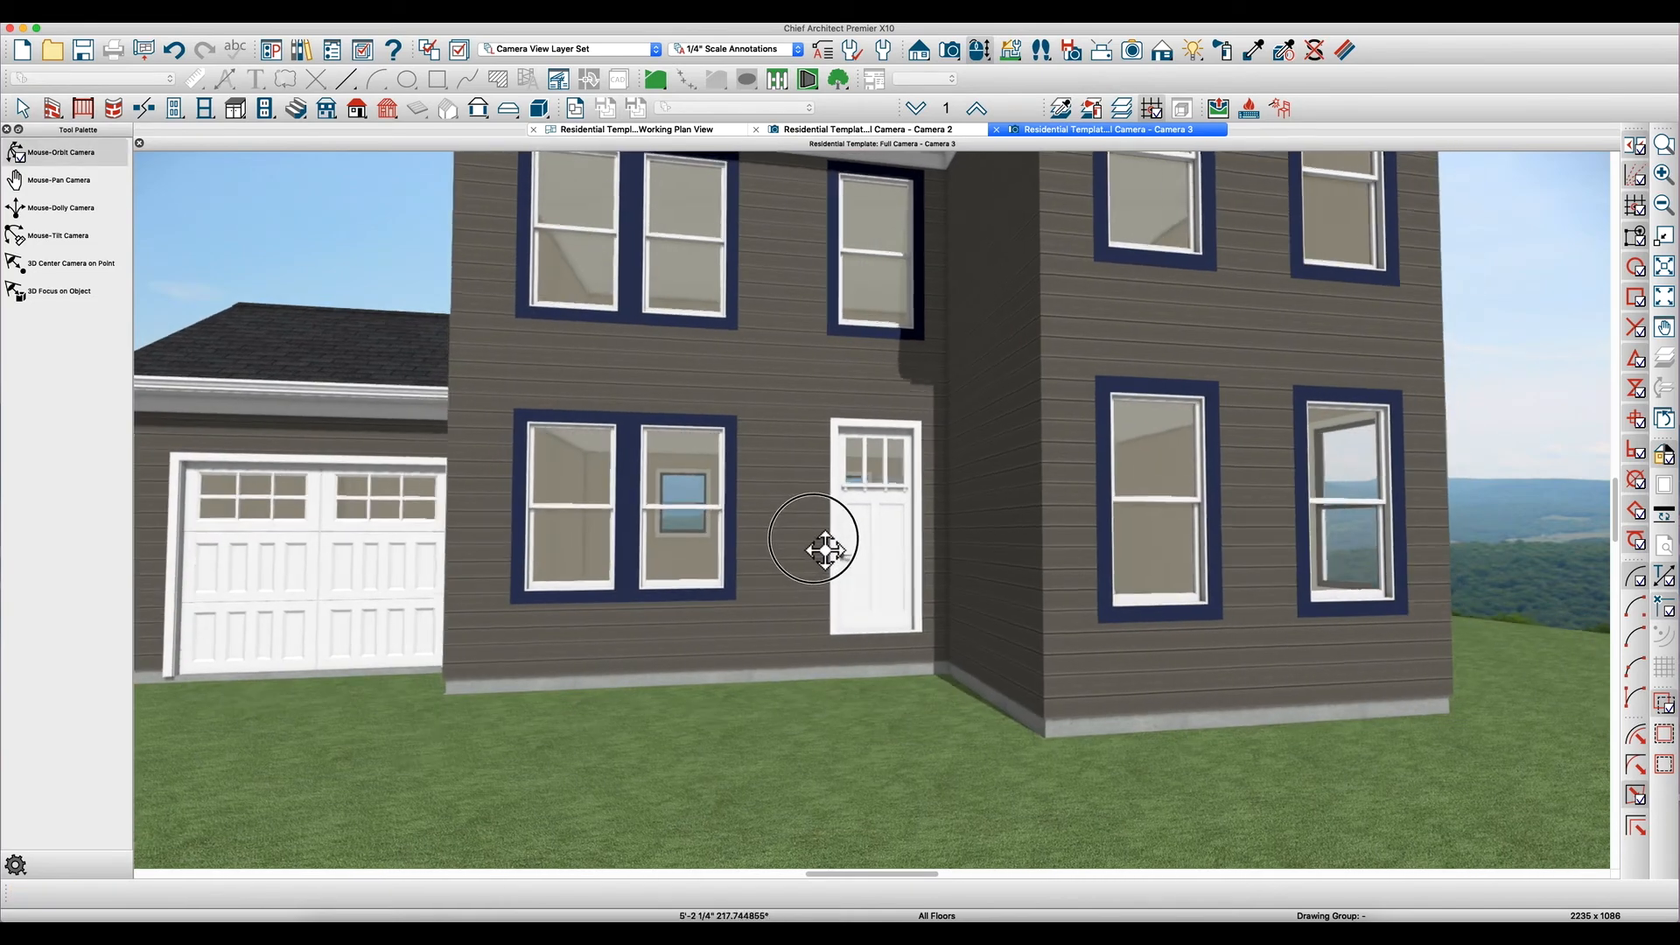
key("space")
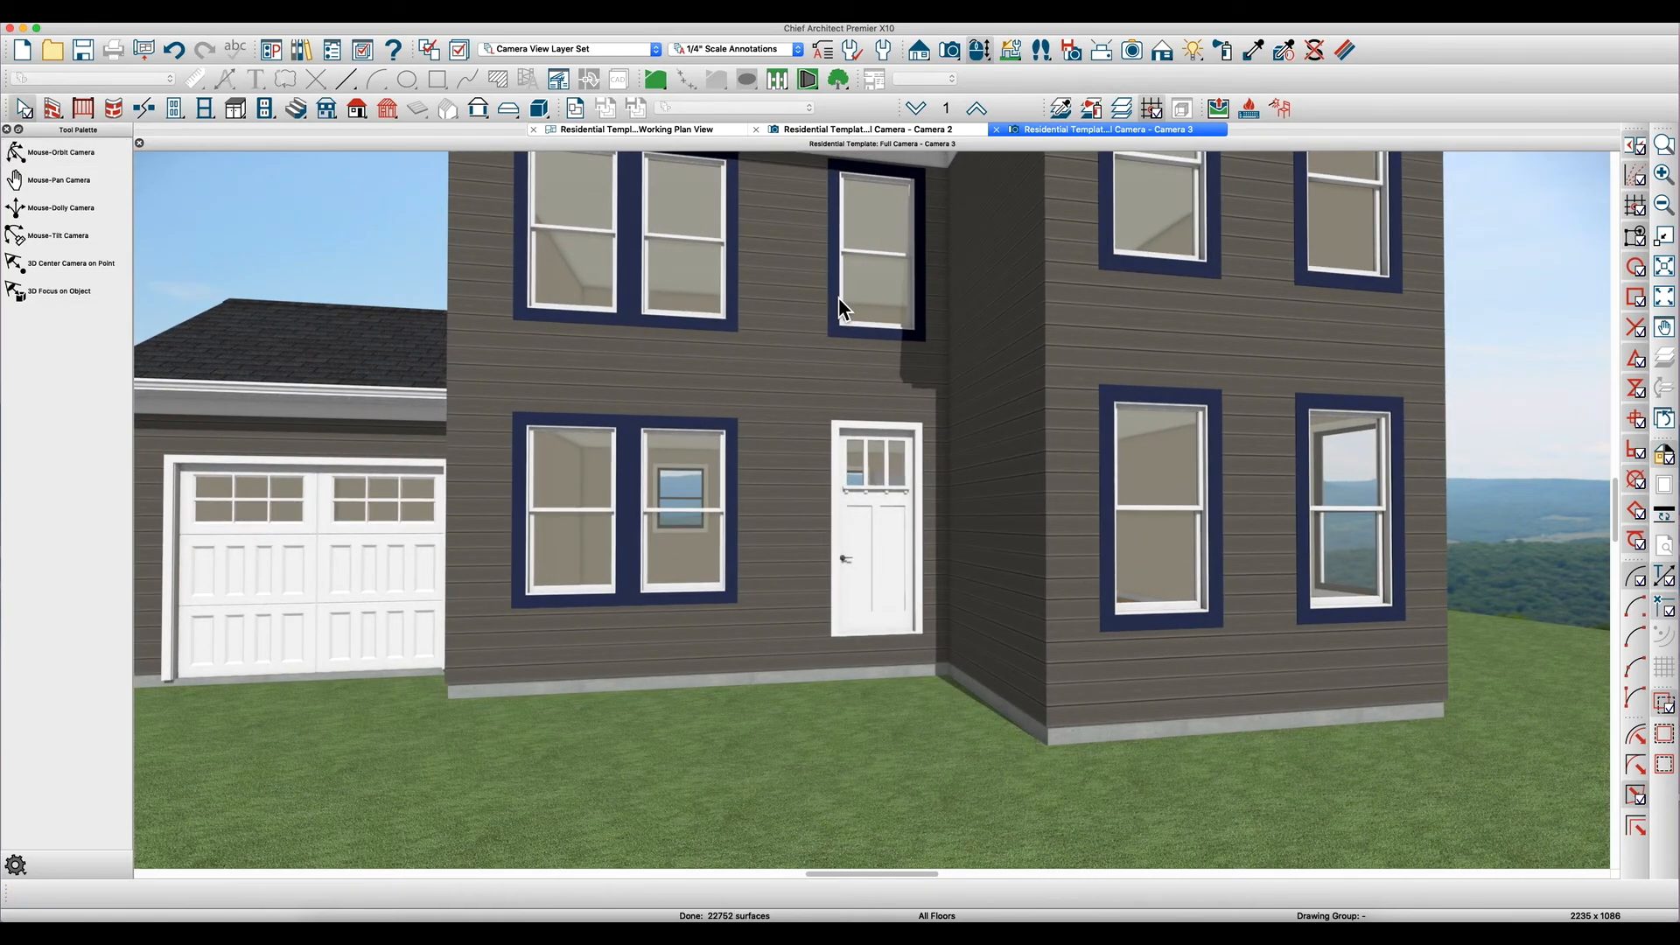
- Open the plan materials list for the Sash (Exterior) component in the window defaults
key("super+d")
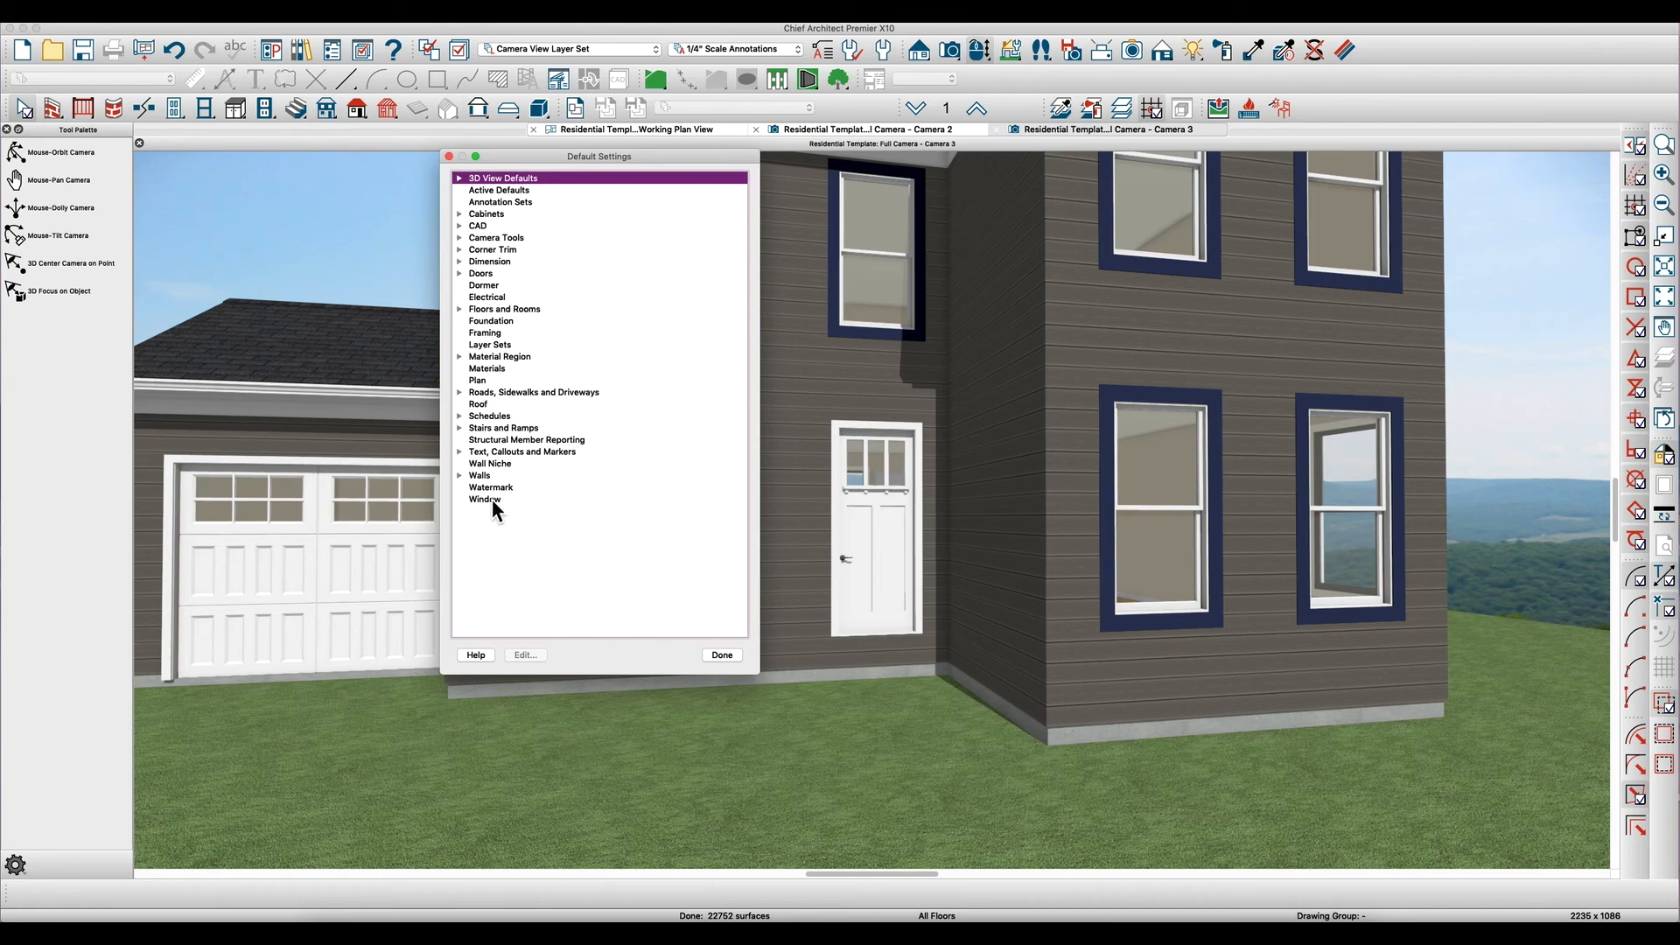
double_click(492, 498)
left_click(862, 271)
left_click(868, 285)
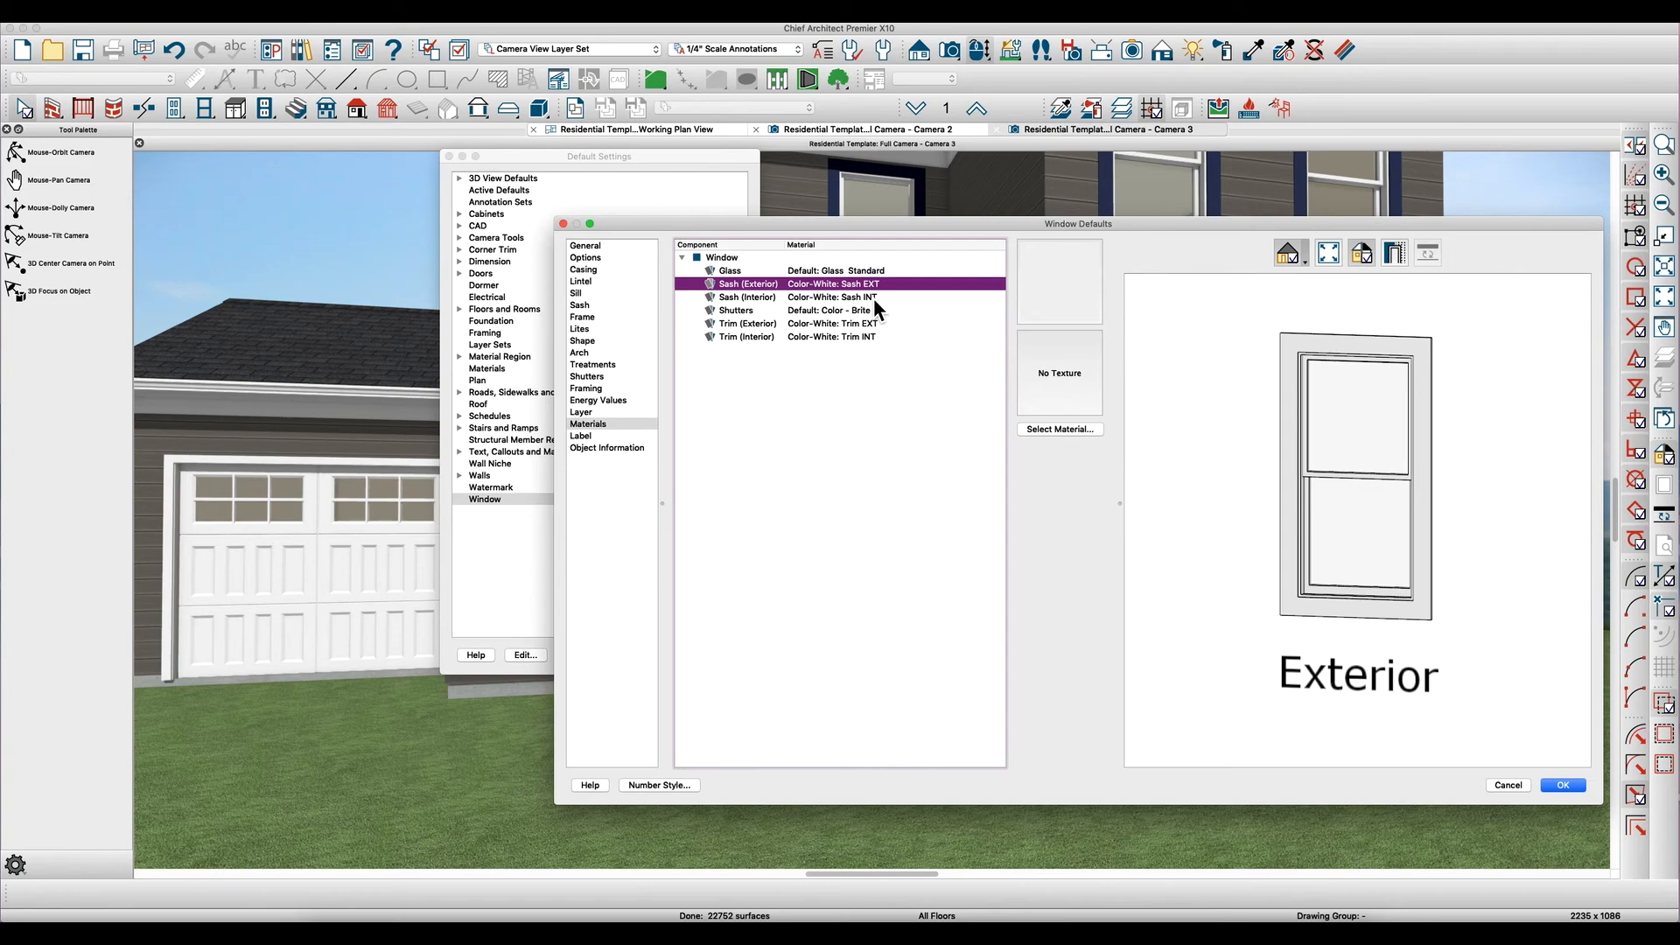
left_click(1058, 430)
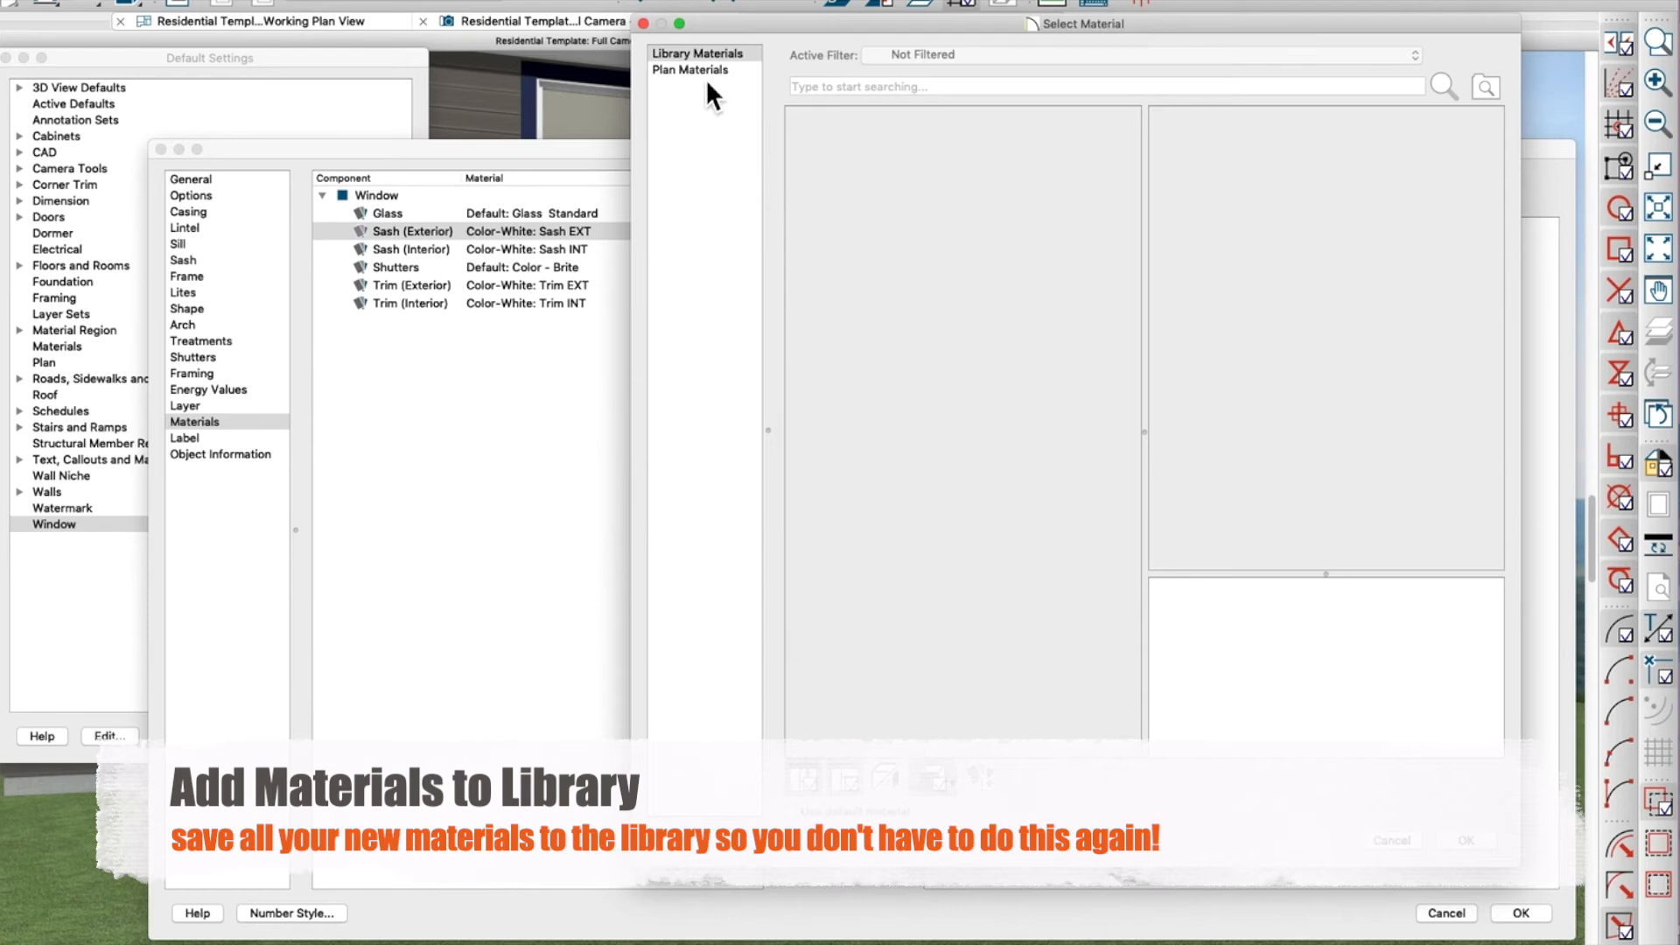
left_click(700, 71)
- Add the plan materials Color-White: Gutter and both Color-White: Sash EXT entries to the library's User Catalog
left_click(873, 492)
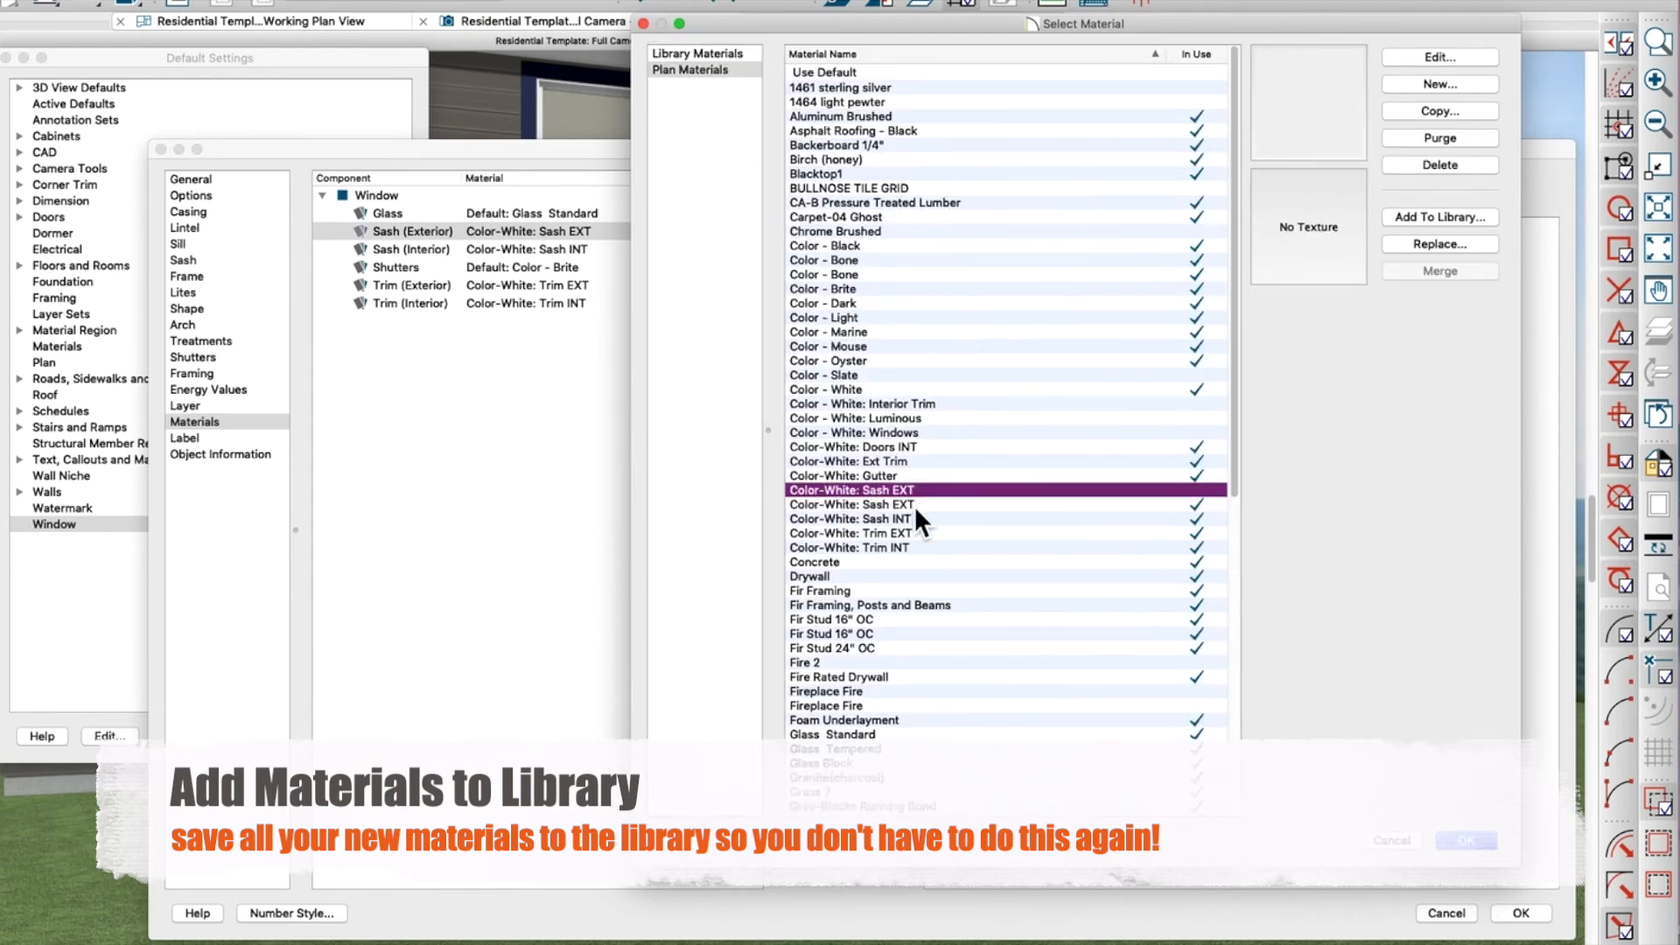
key("Up")
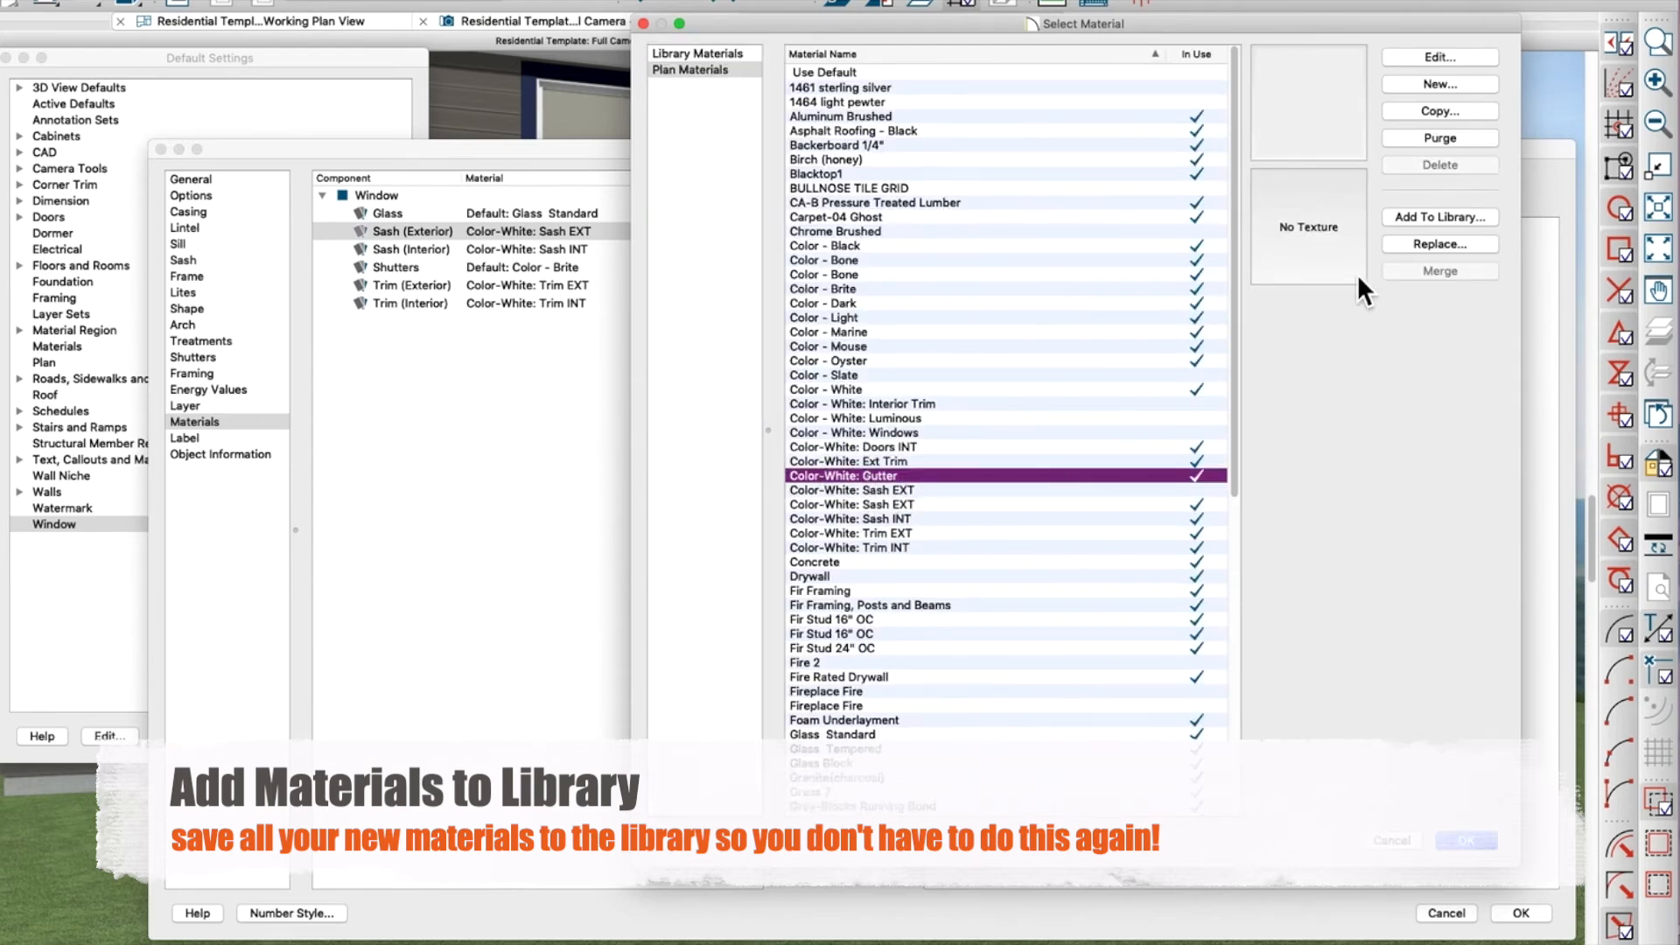
left_click(920, 491)
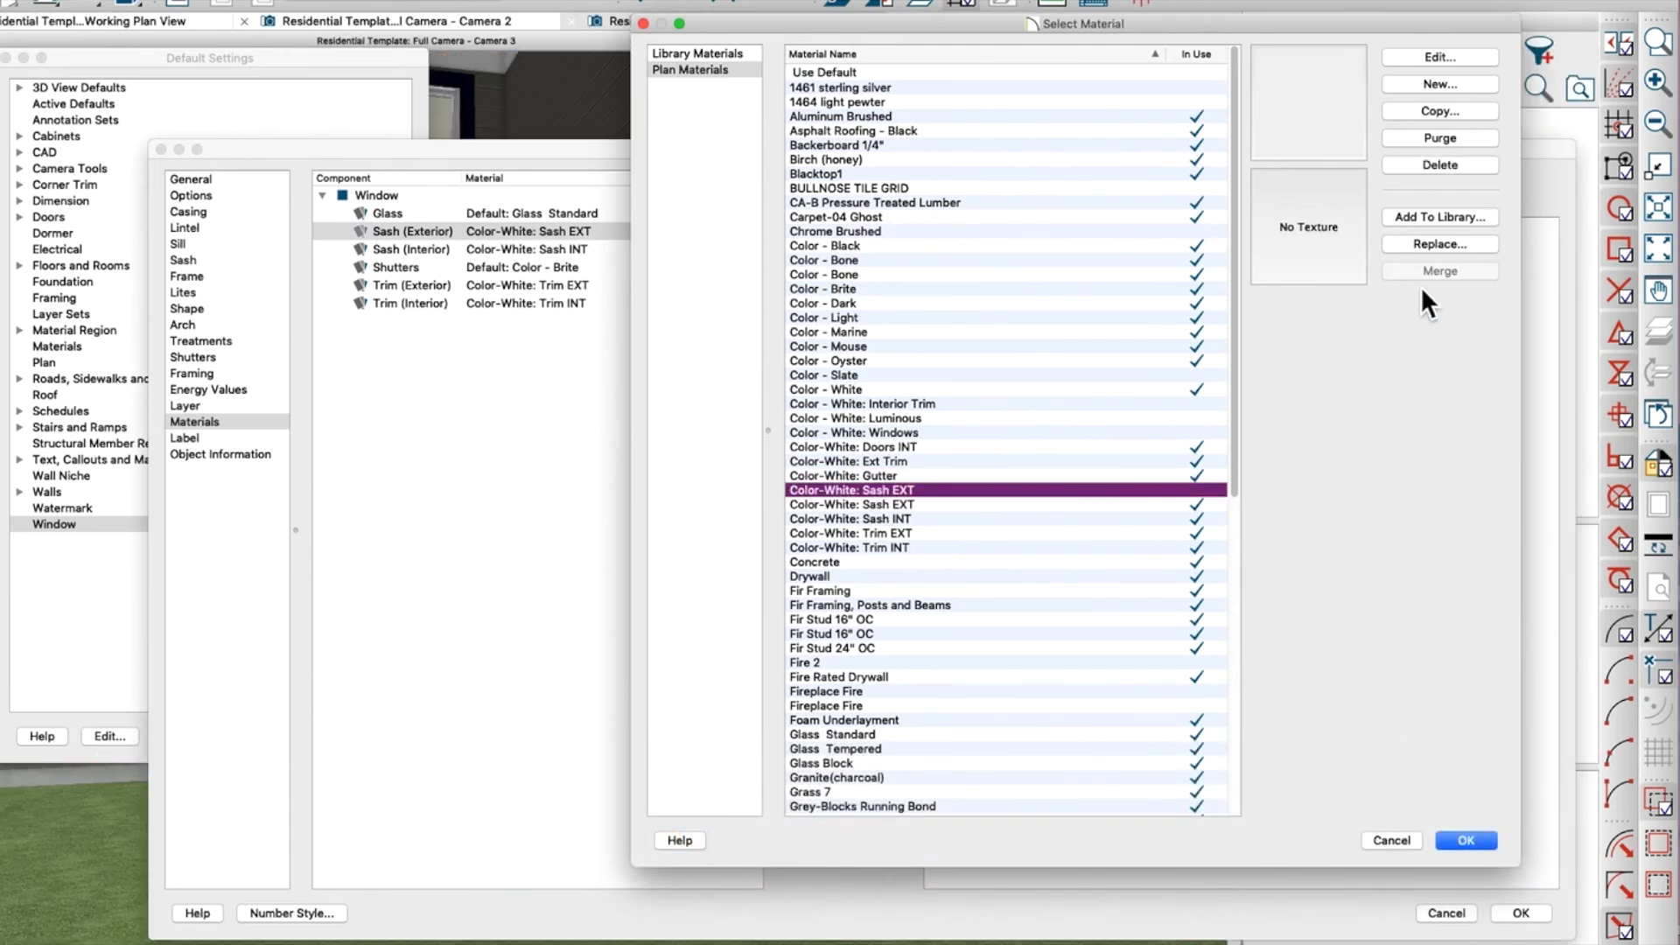
left_click(913, 505)
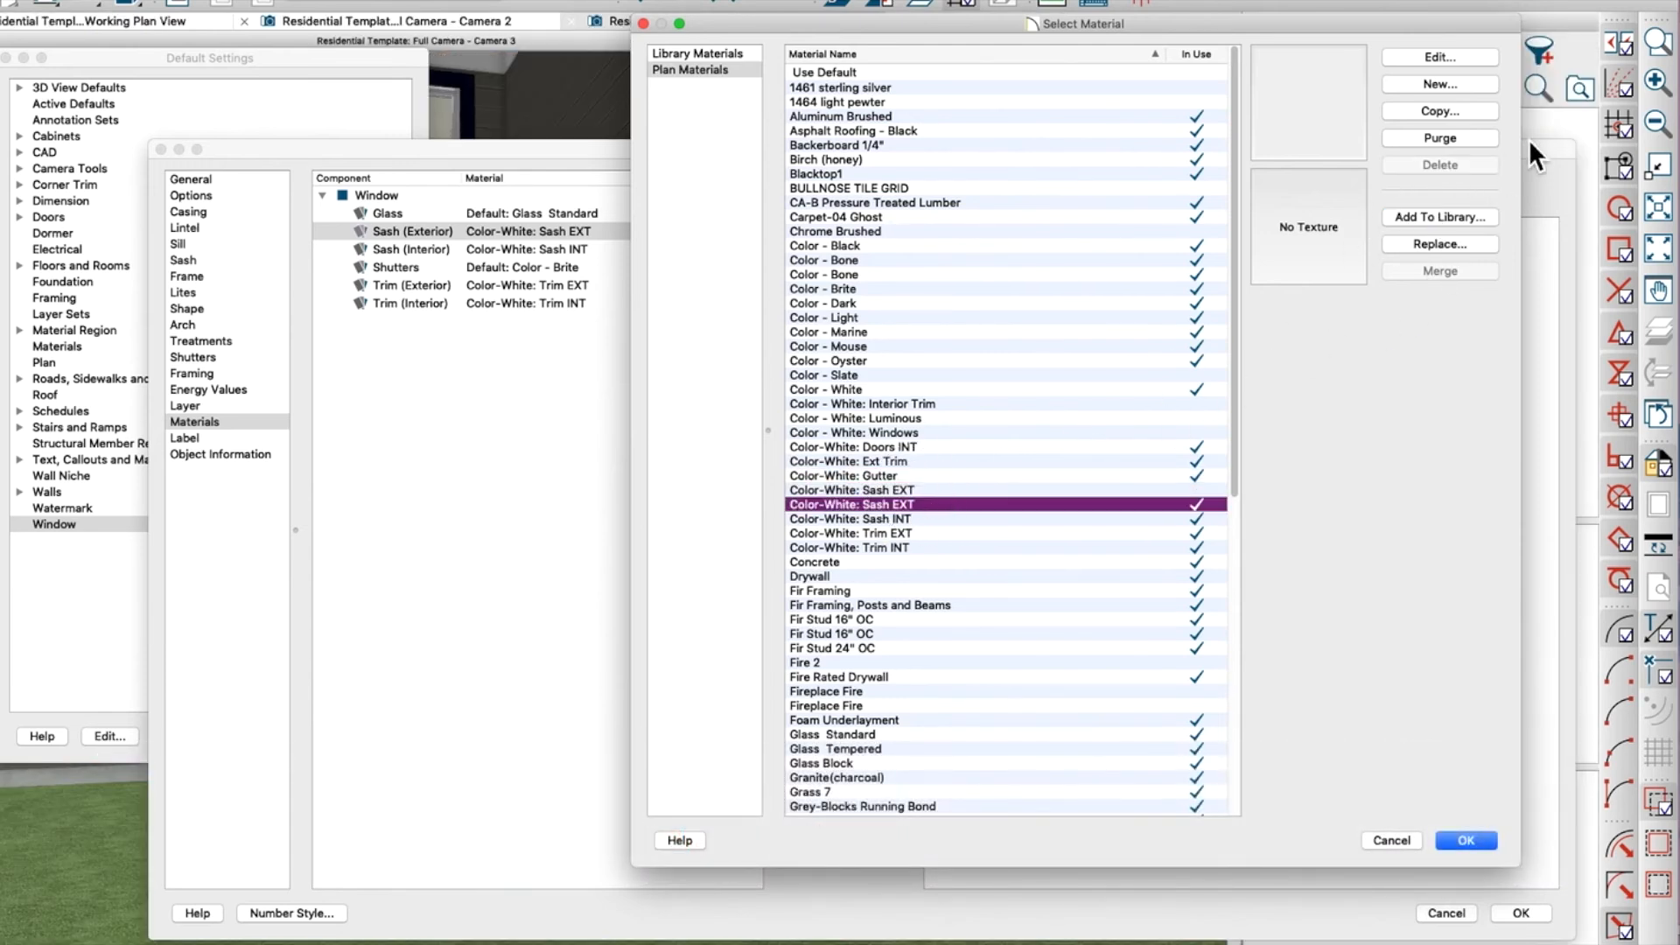
left_click(1439, 218)
- Add the plan materials Color-White: Sash INT, Color-White: Trim EXT and Color-White: Trim INT to the library
left_click(903, 519)
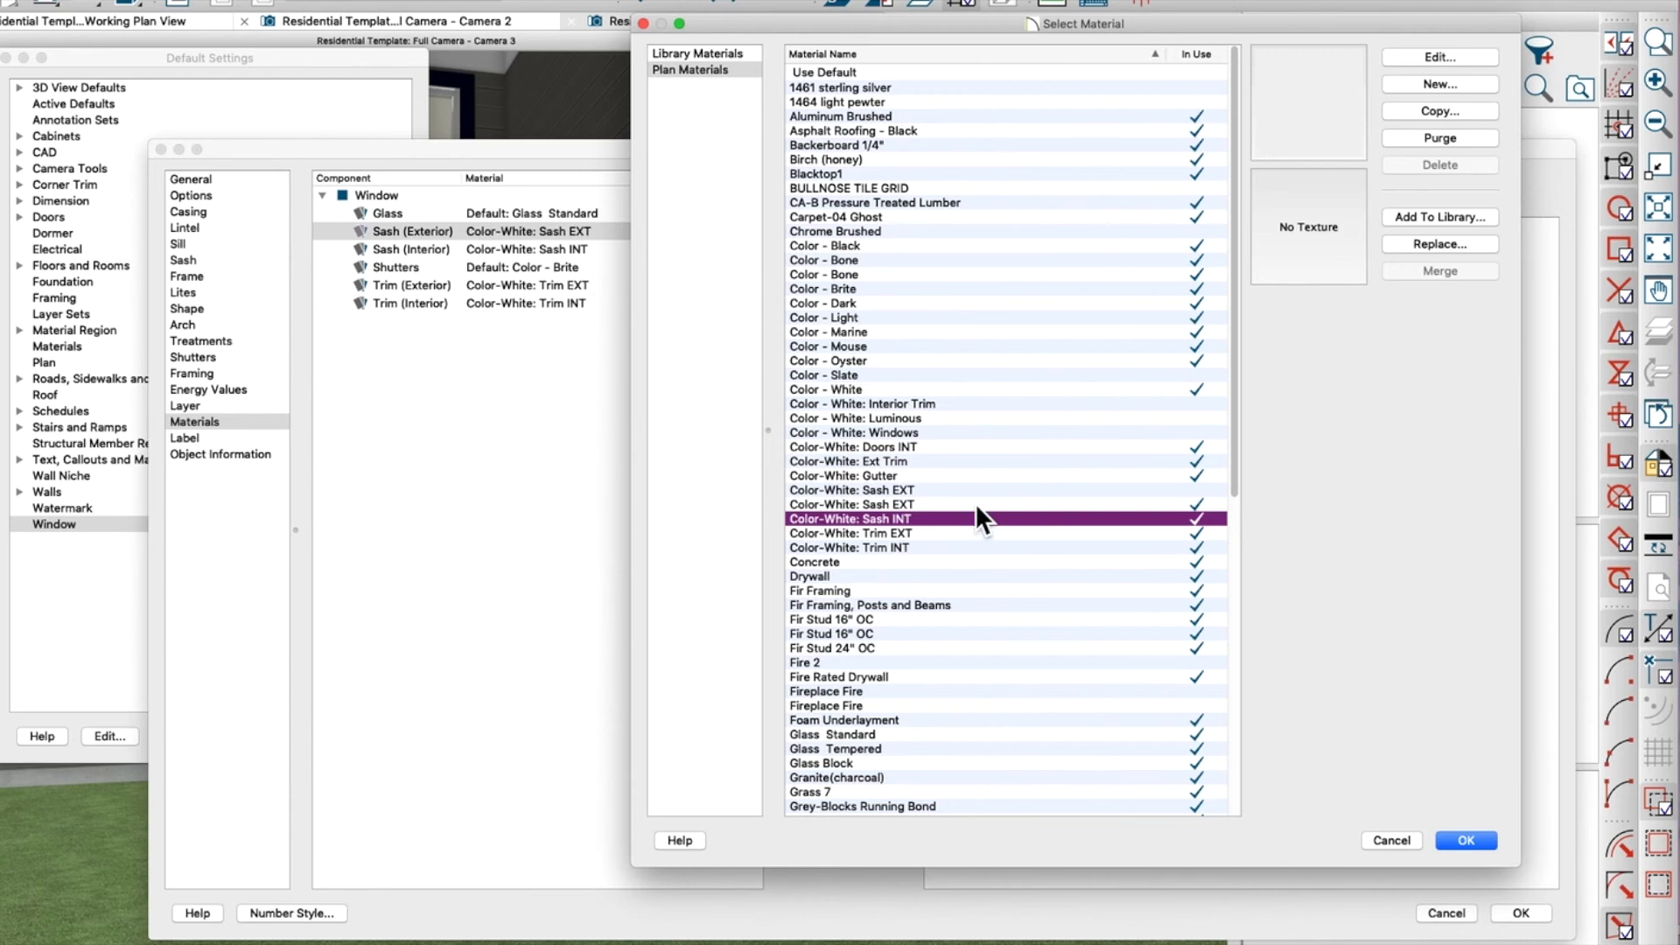
left_click(1410, 218)
left_click(887, 534)
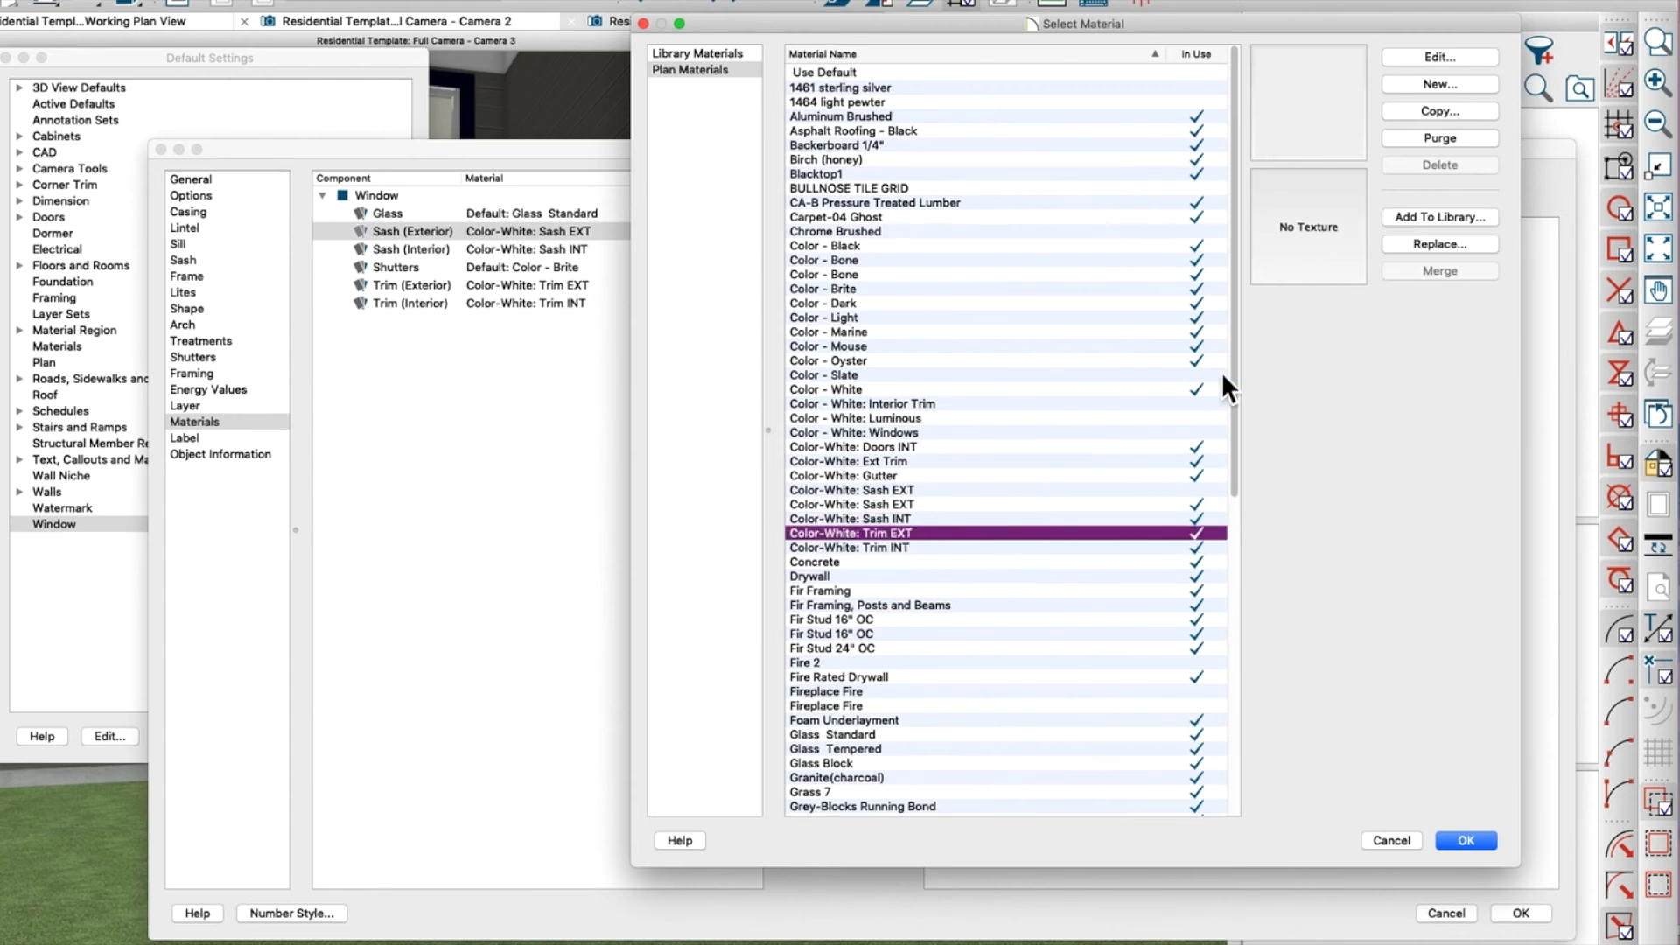
left_click(1399, 221)
left_click(881, 550)
left_click(1440, 219)
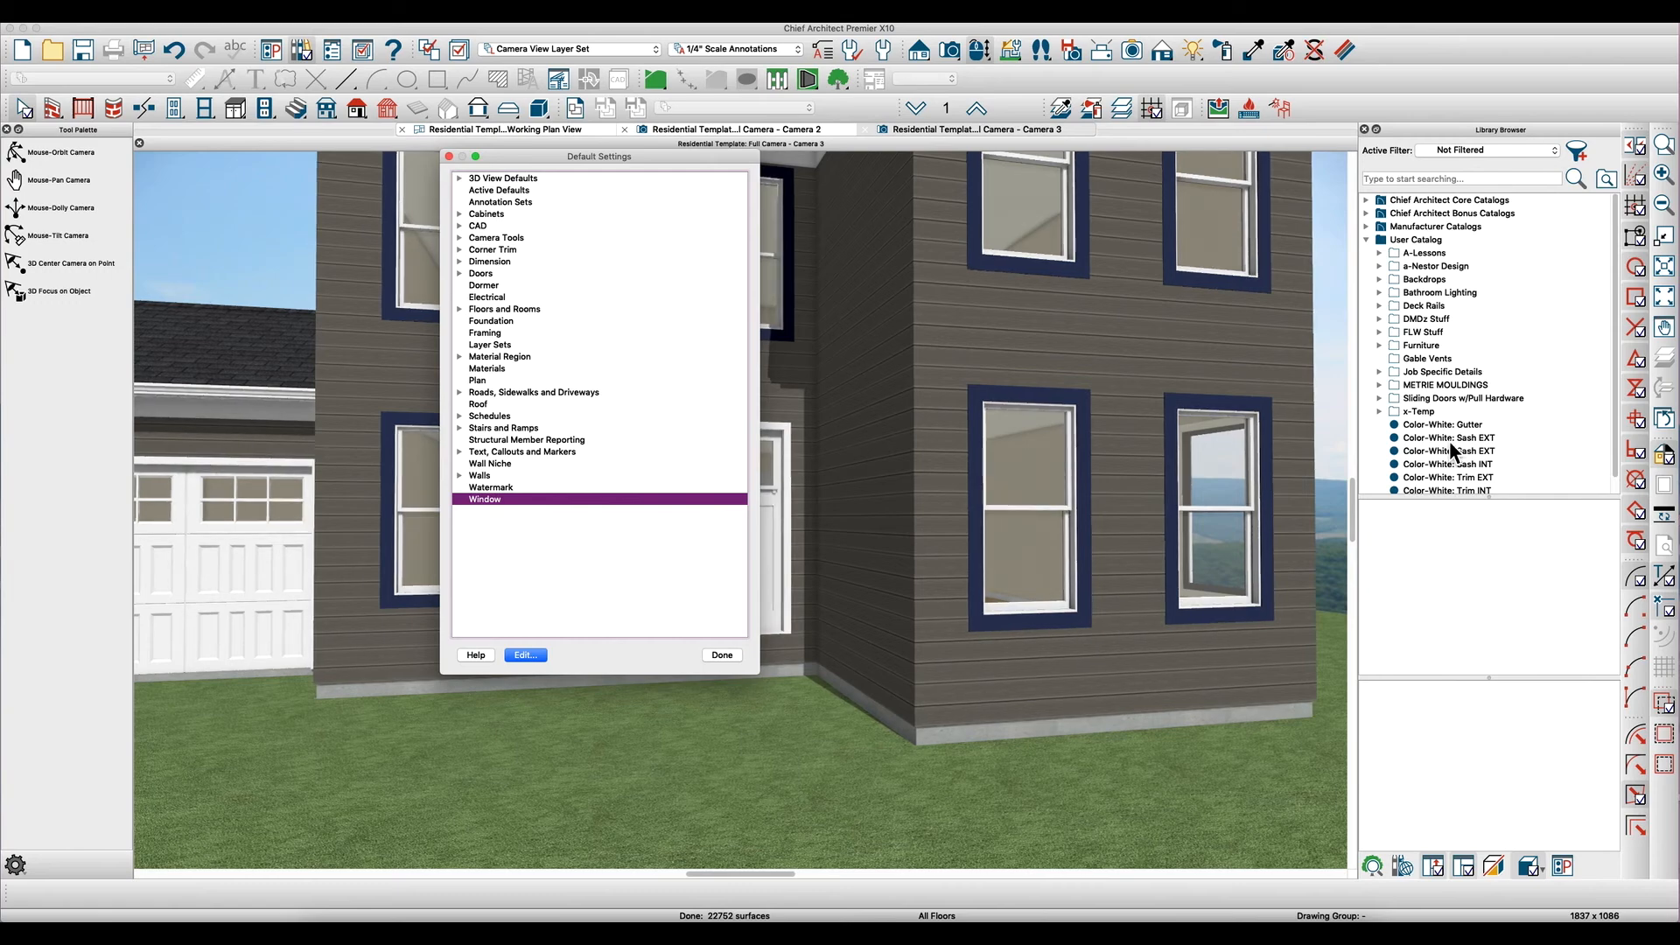
- Close the default settings and select the second Color-White: Sash EXT material in the library's User Catalog
left_click(717, 654)
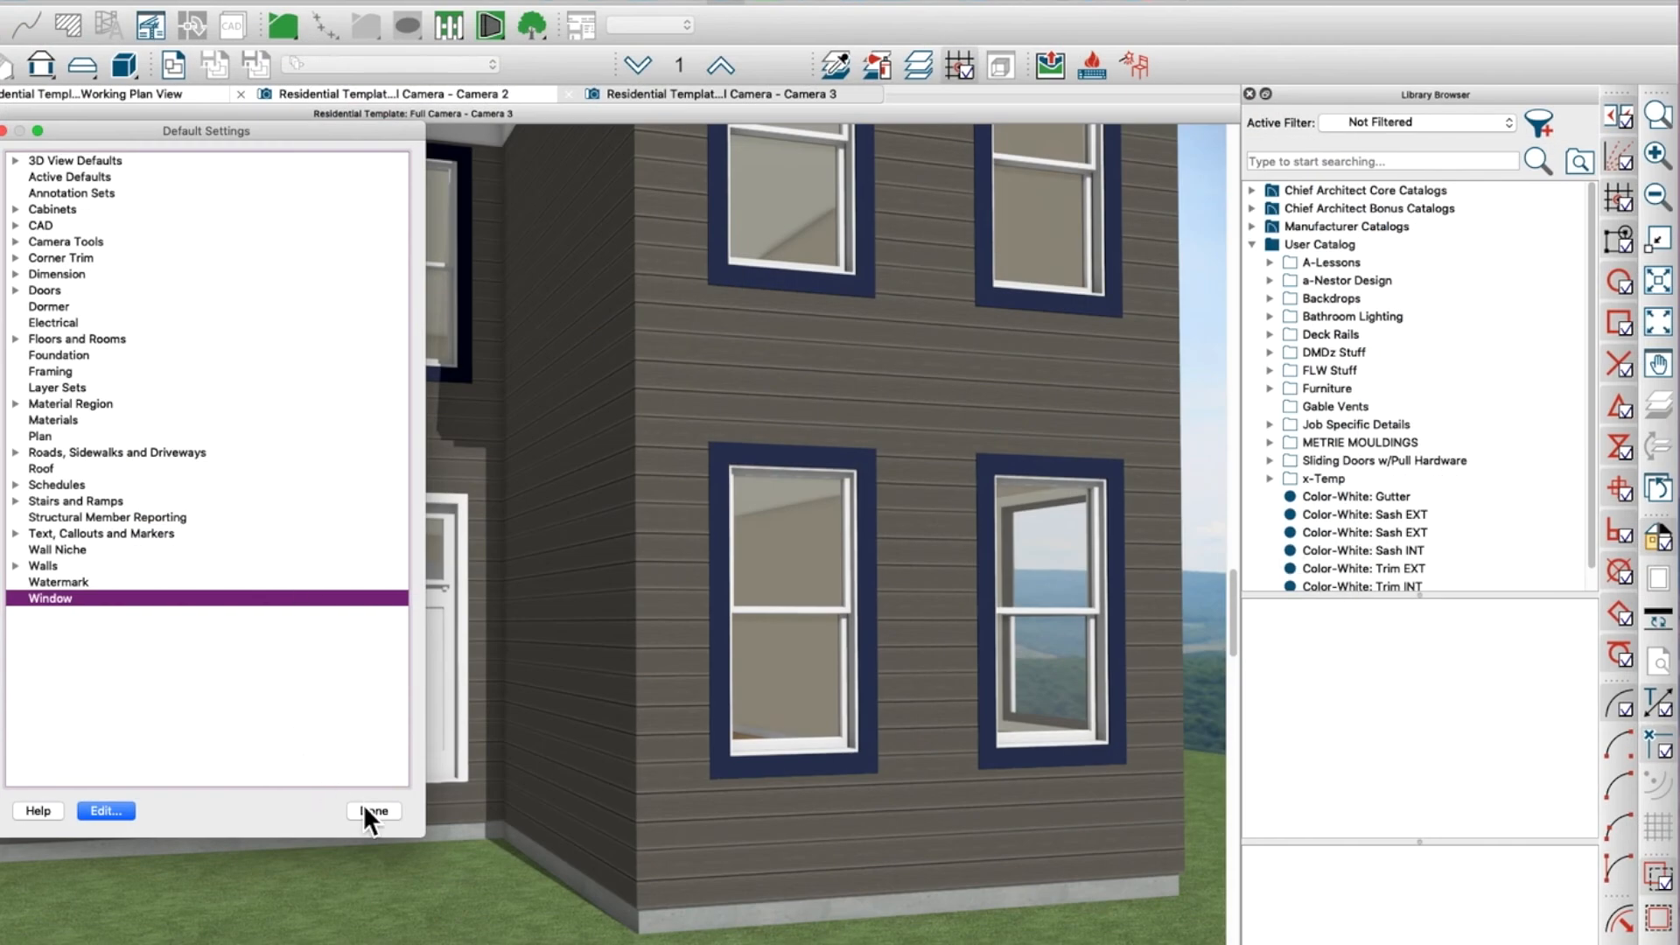
left_click(366, 807)
left_click(1362, 532)
scroll(1303, 525, "down", 1)
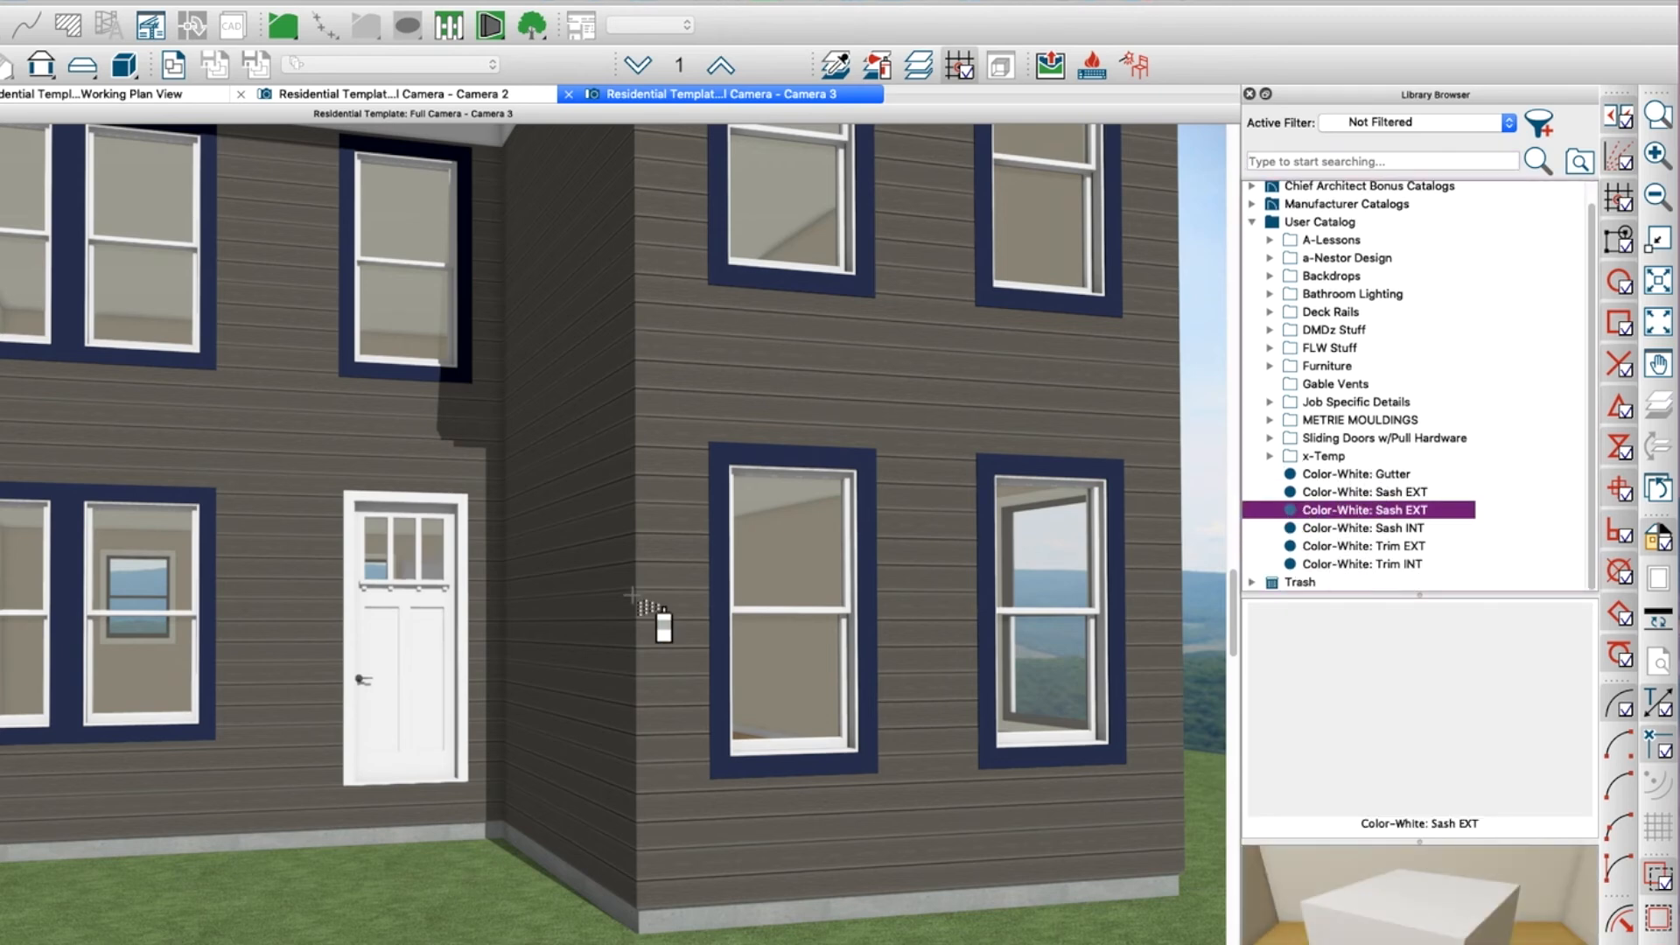
- Check the front entry door's material on the front exterior with the Adjust Material Definition tool
left_click(770, 545)
middle_click_drag(769, 545, 828, 698)
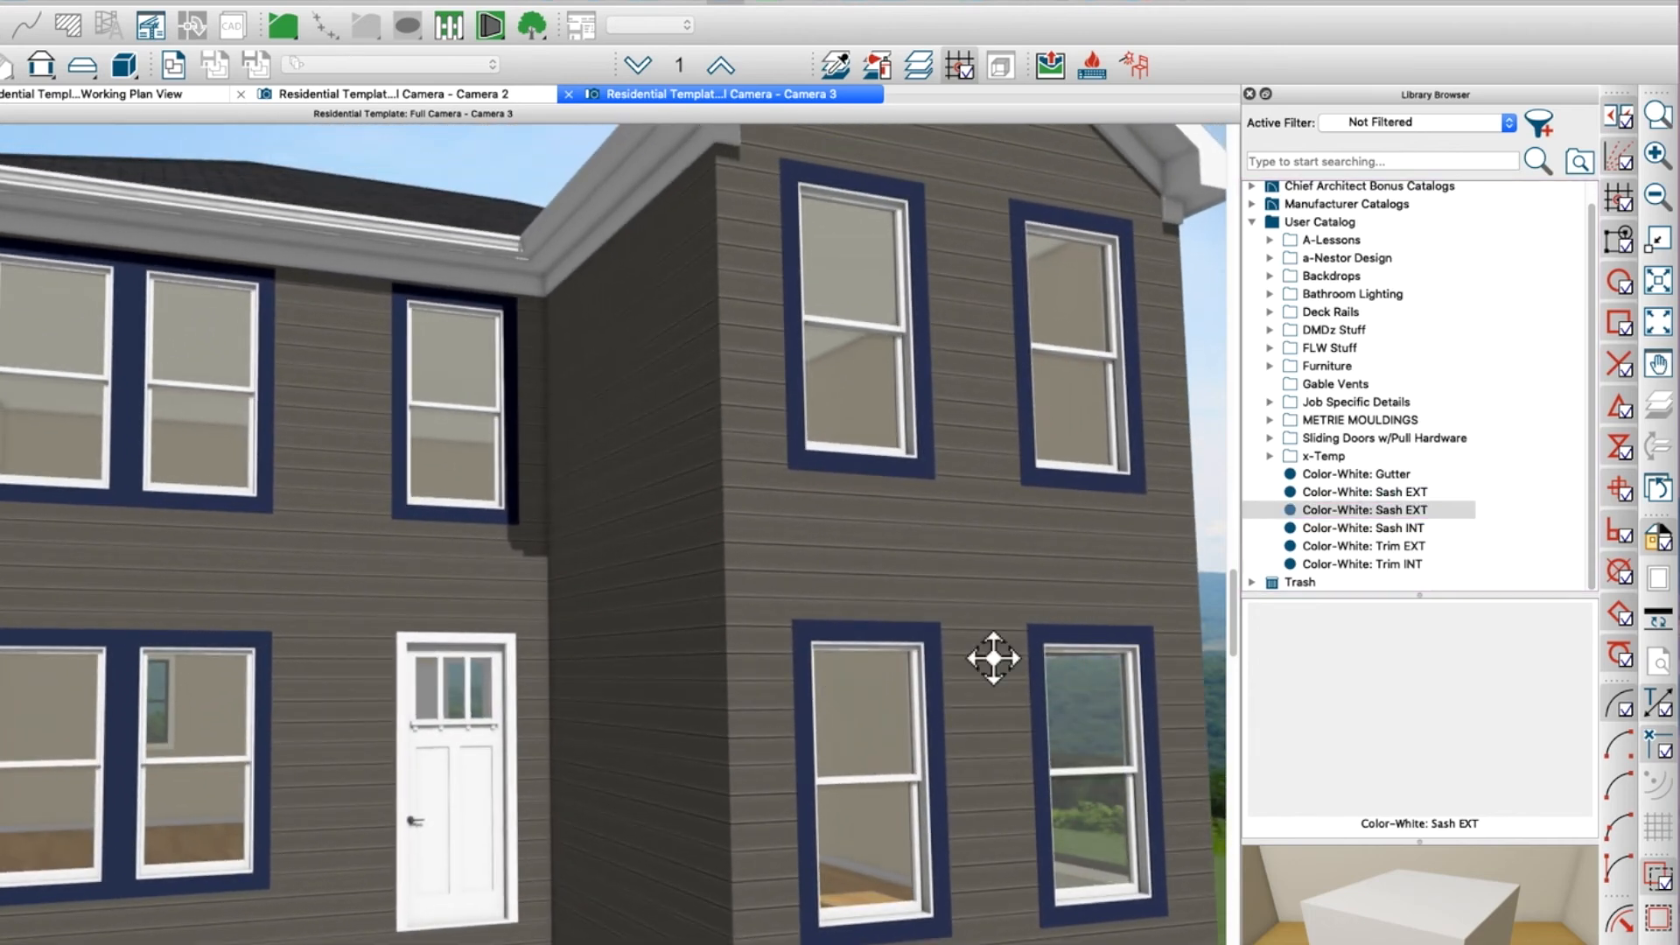
scroll(994, 657, "down", 1)
left_click_drag(915, 659, 749, 652)
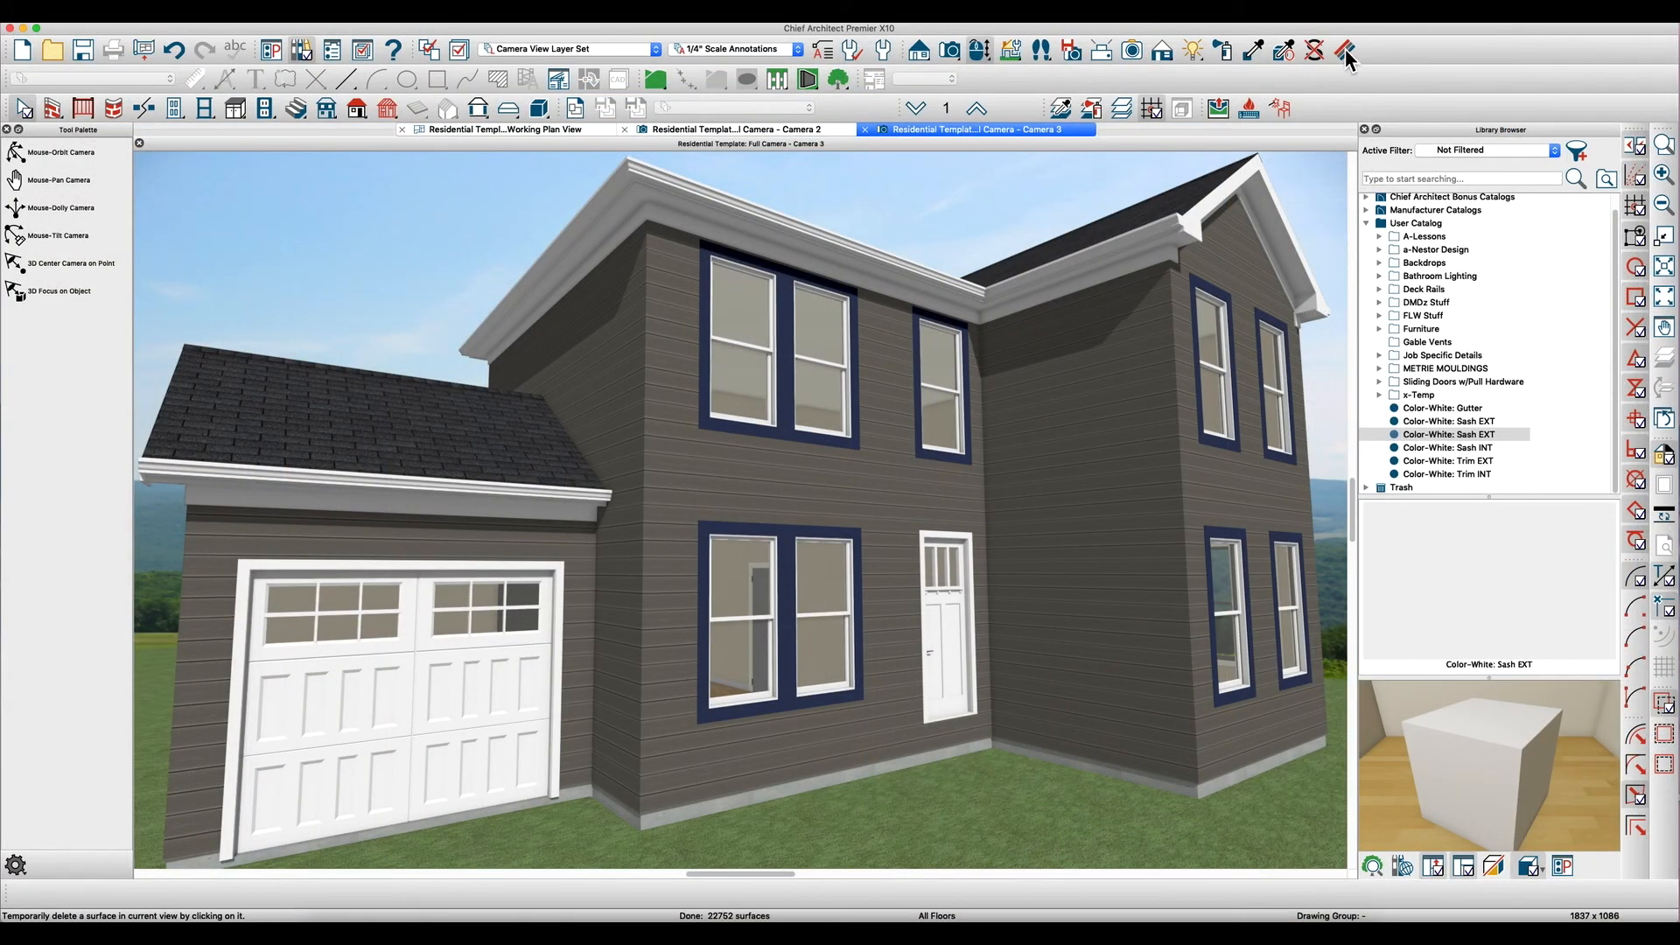
left_click(66, 235)
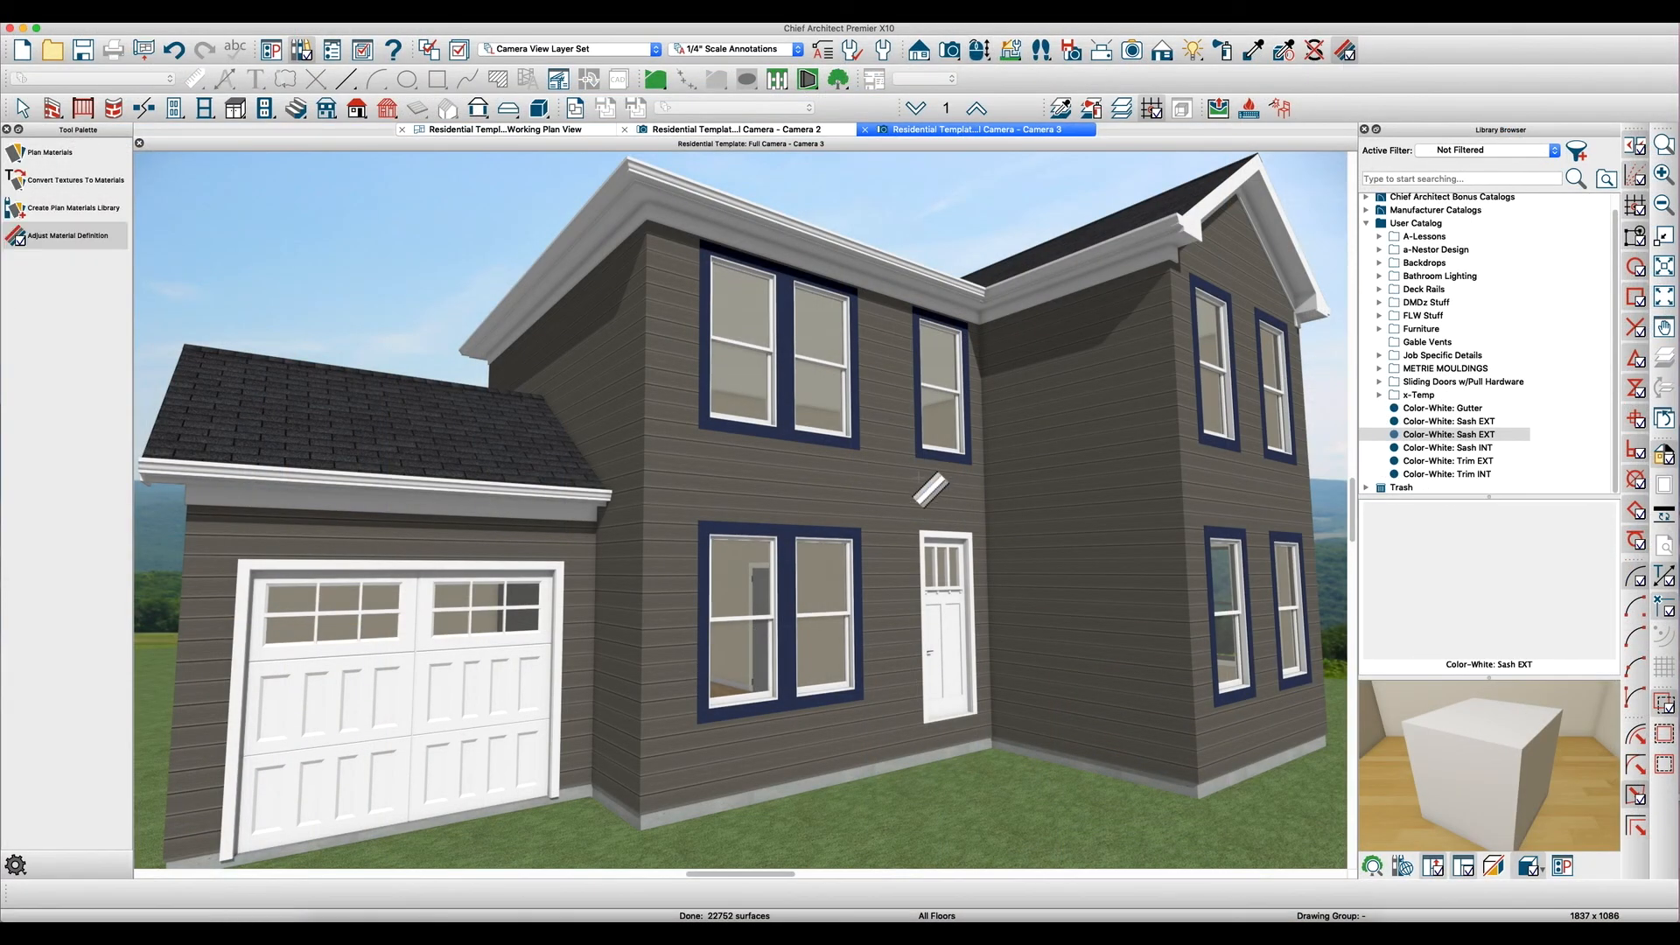
left_click(946, 623)
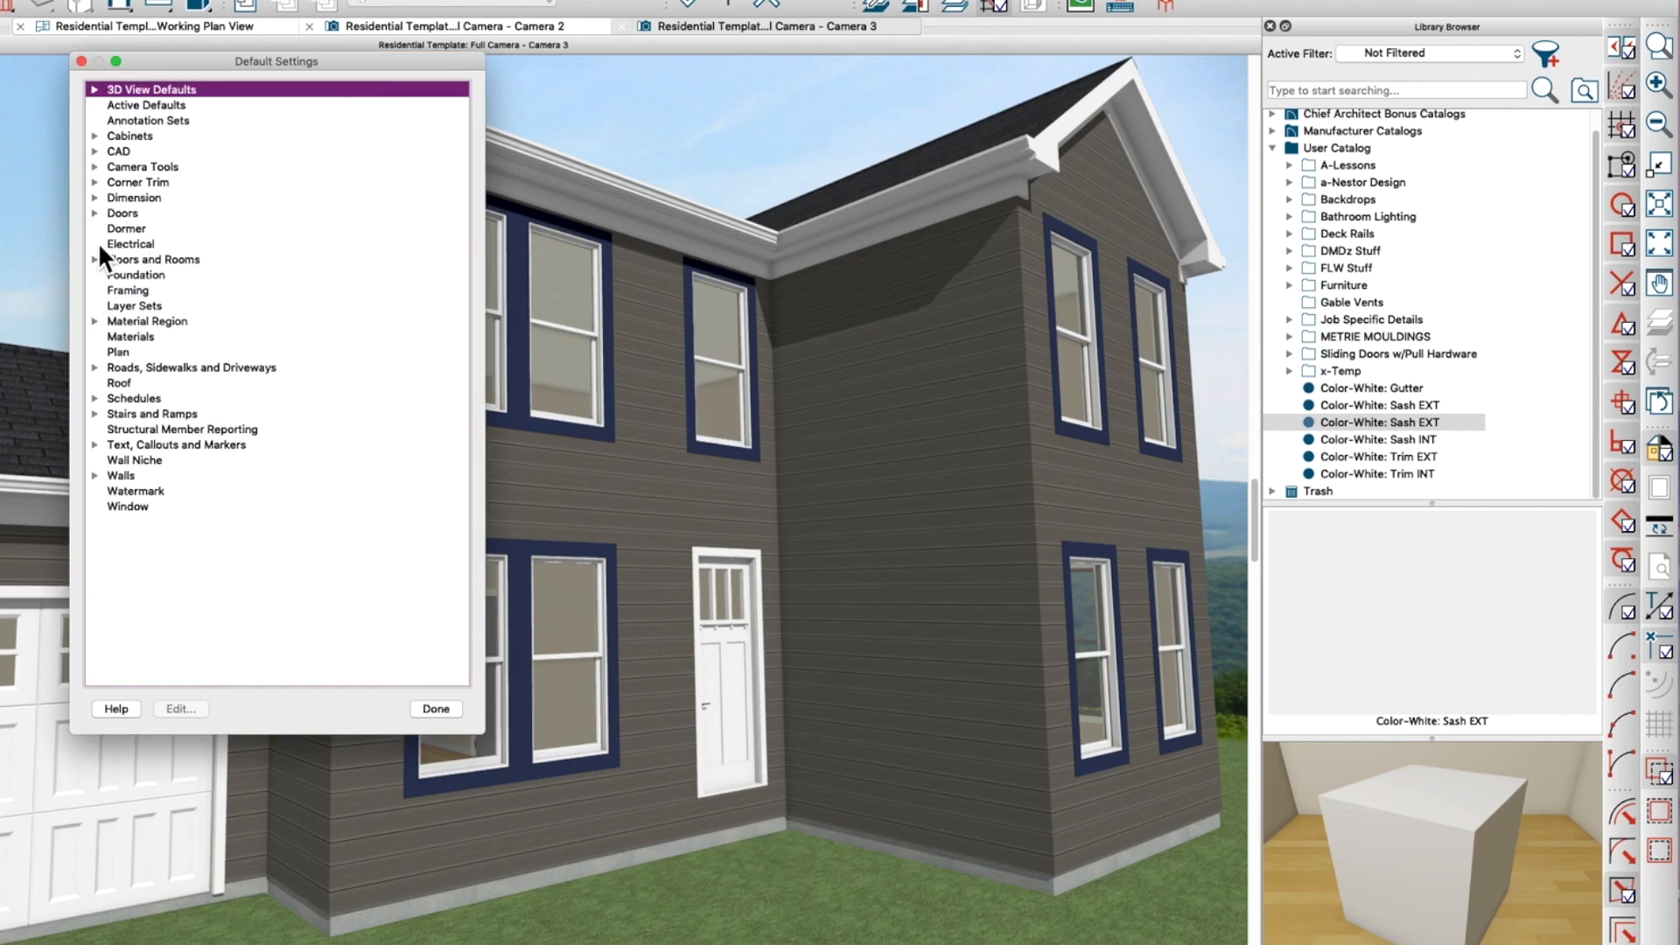
- Review the materials assigned in the Garage Door and Exterior Door defaults, and close the default settings without changing anything
left_click(95, 213)
double_click(163, 337)
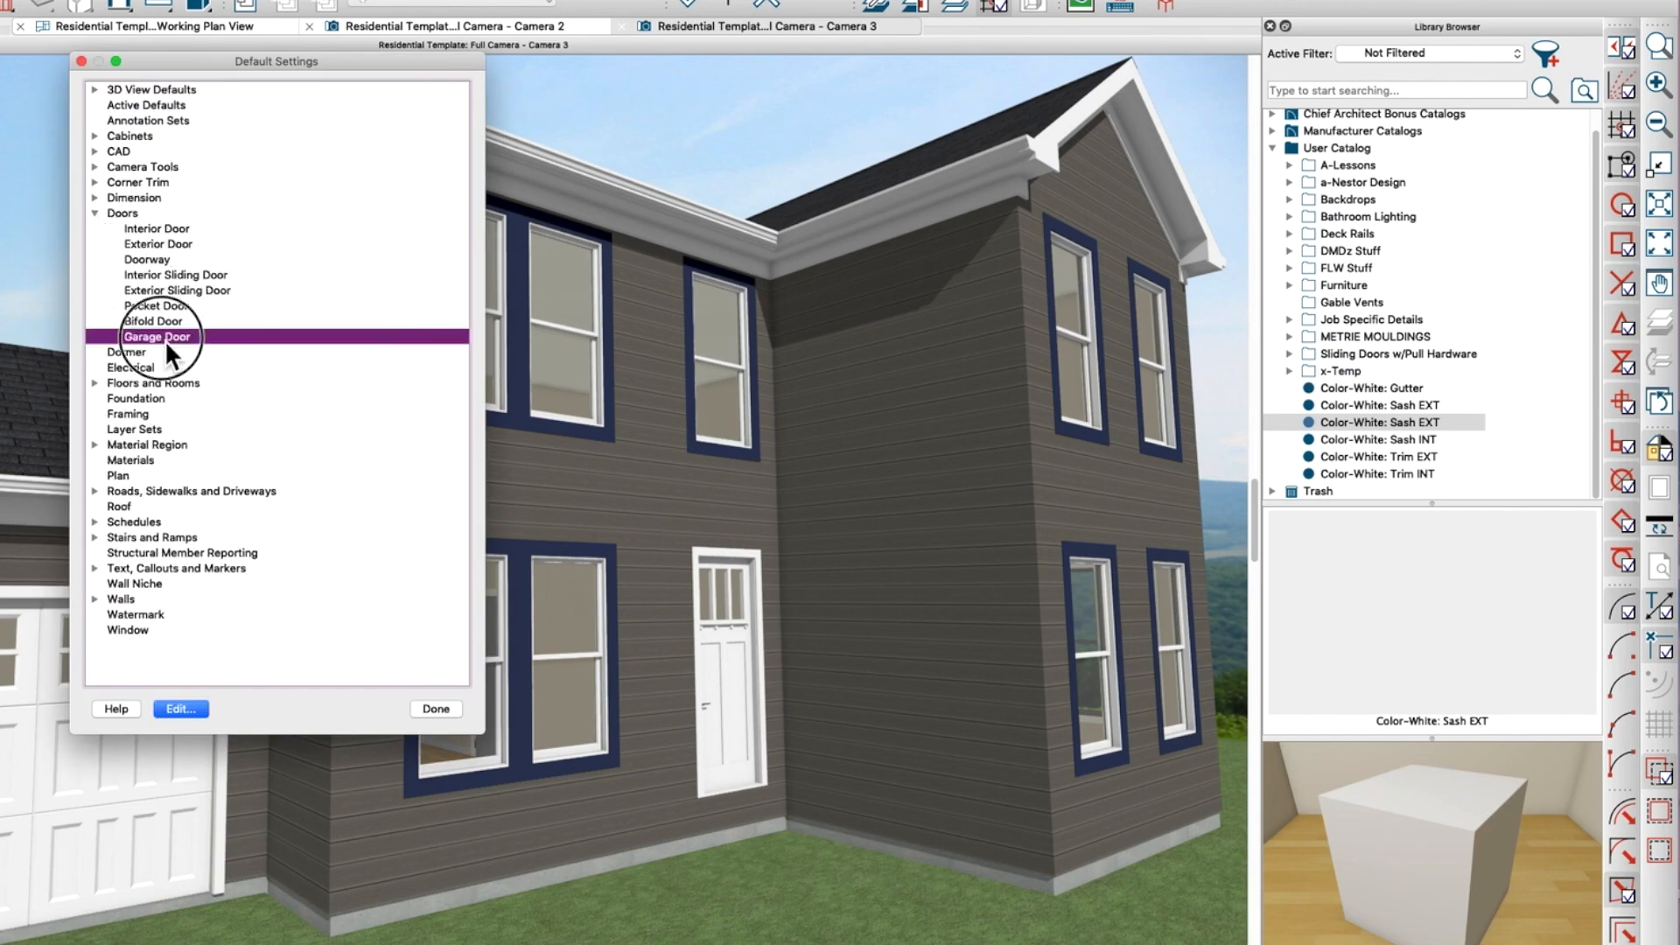
key("Escape")
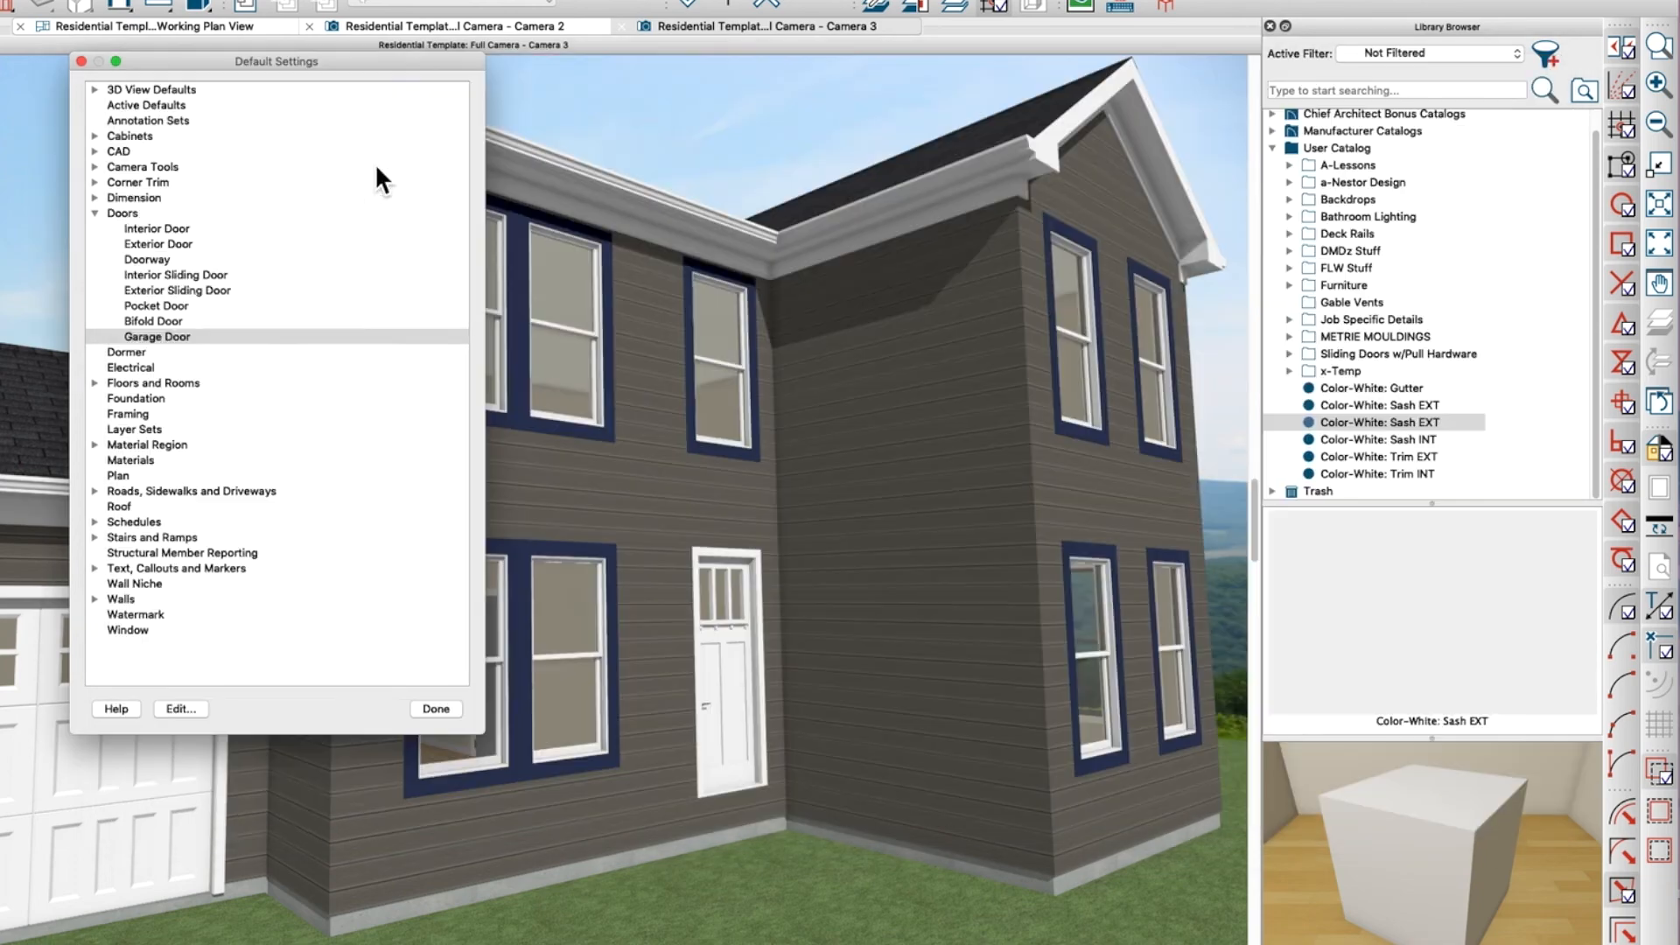
left_click(161, 231)
double_click(161, 245)
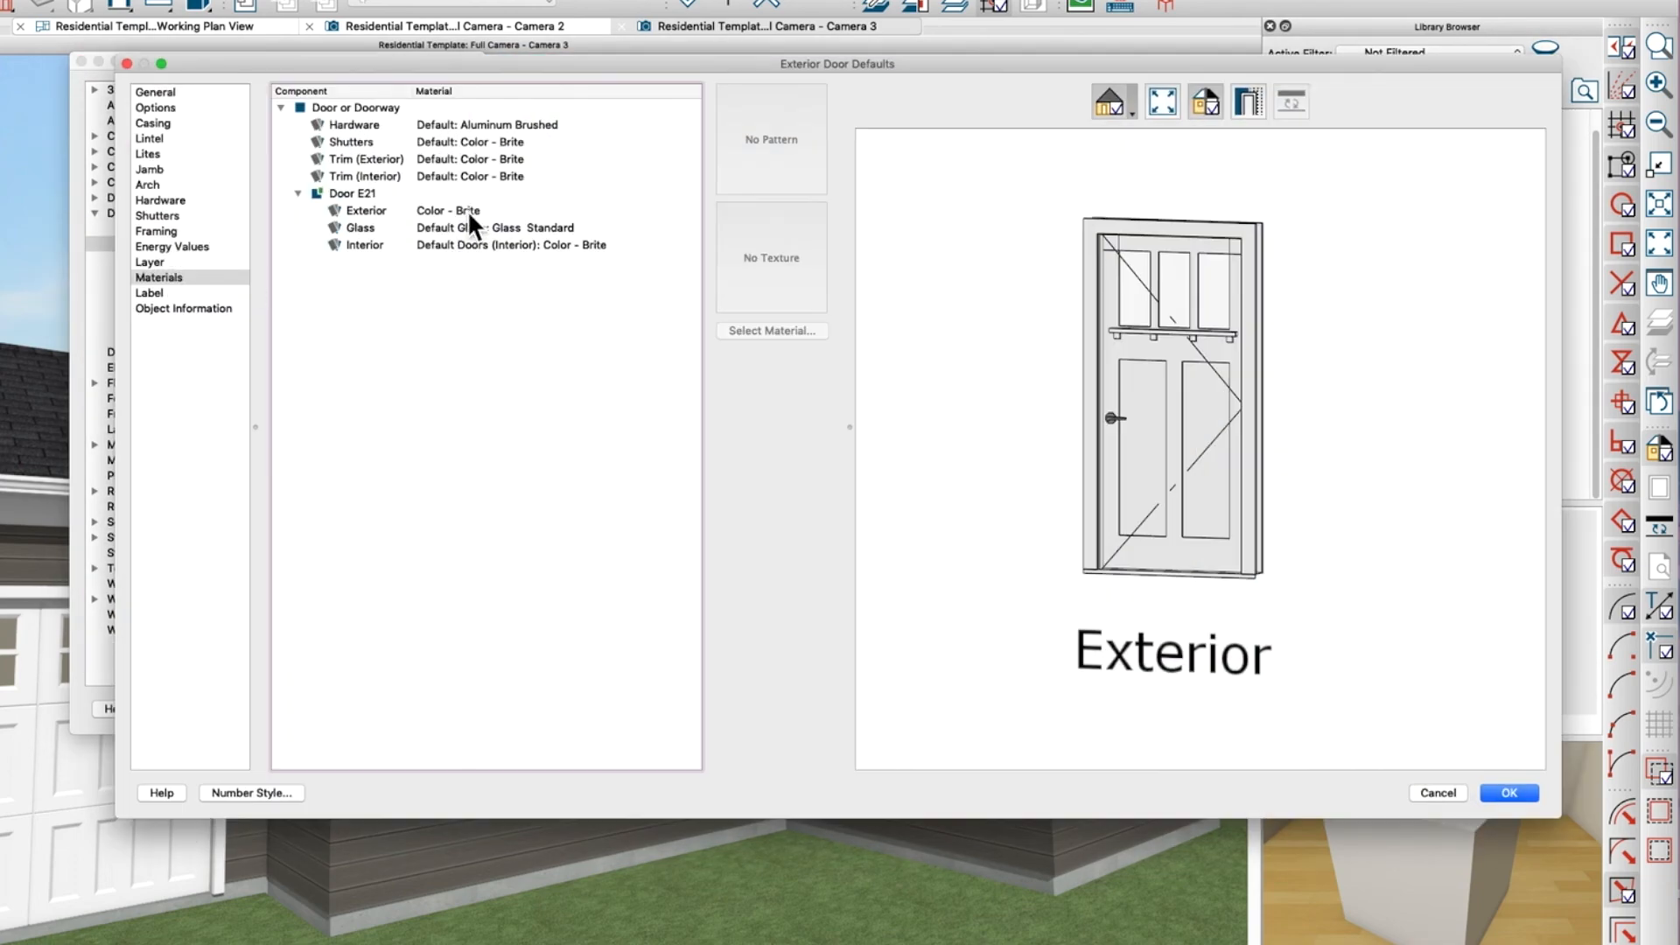
key("Escape")
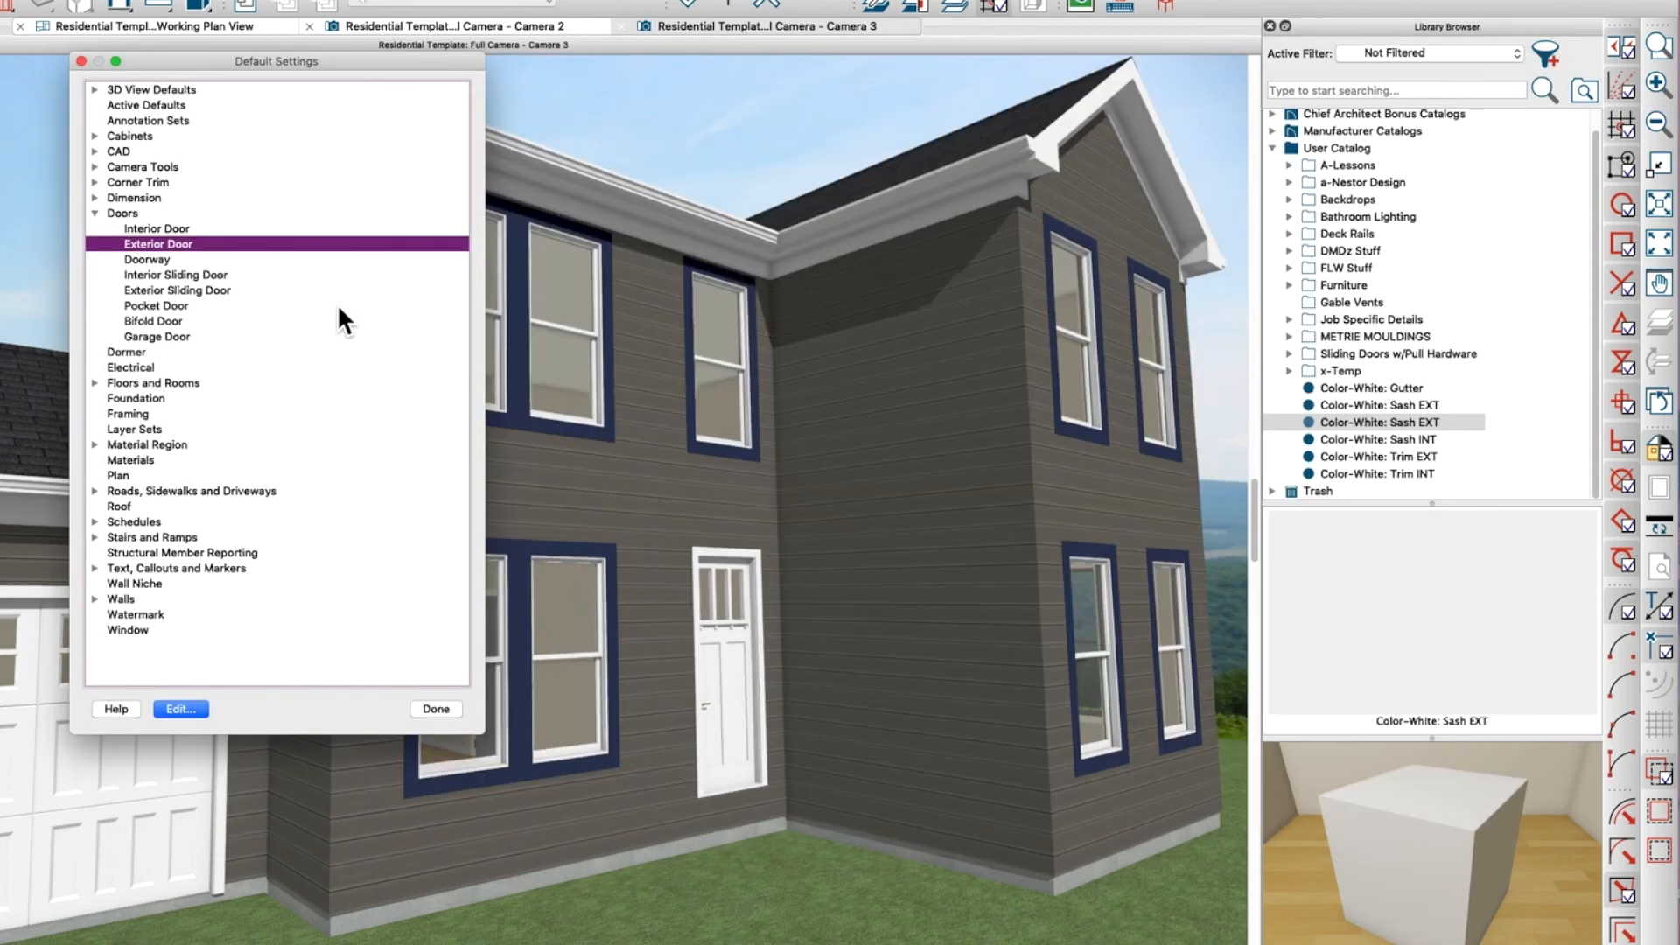
key("Escape")
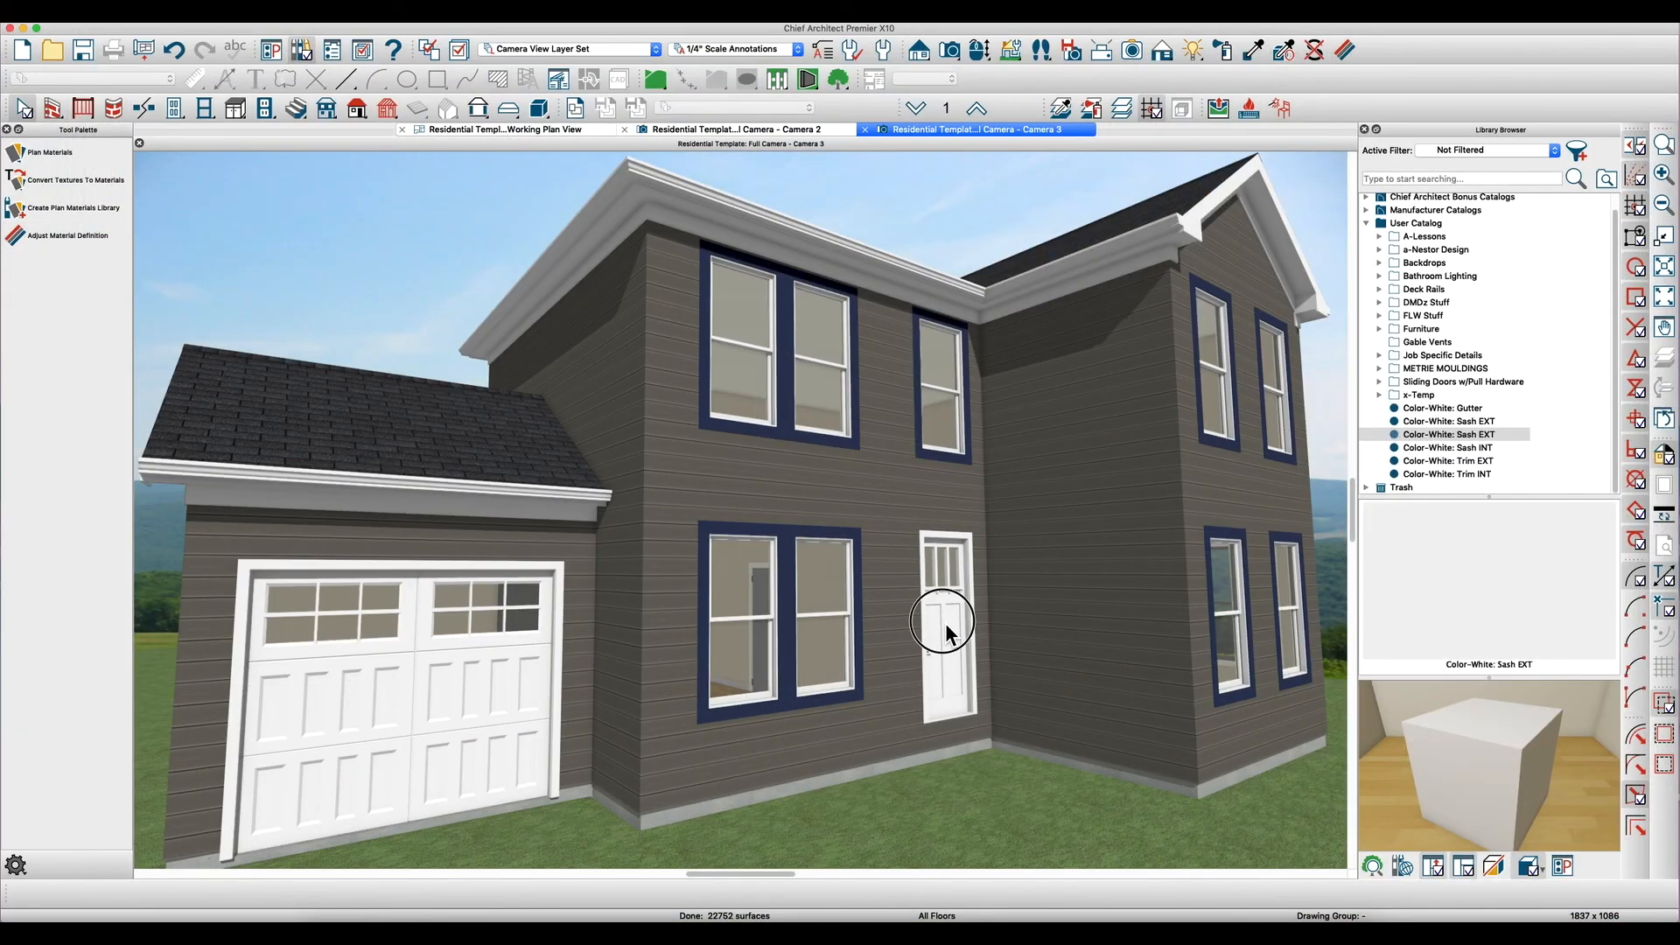
- Select the front entry door and the garage door in turn to compare them, and clear the selection
left_click(944, 628)
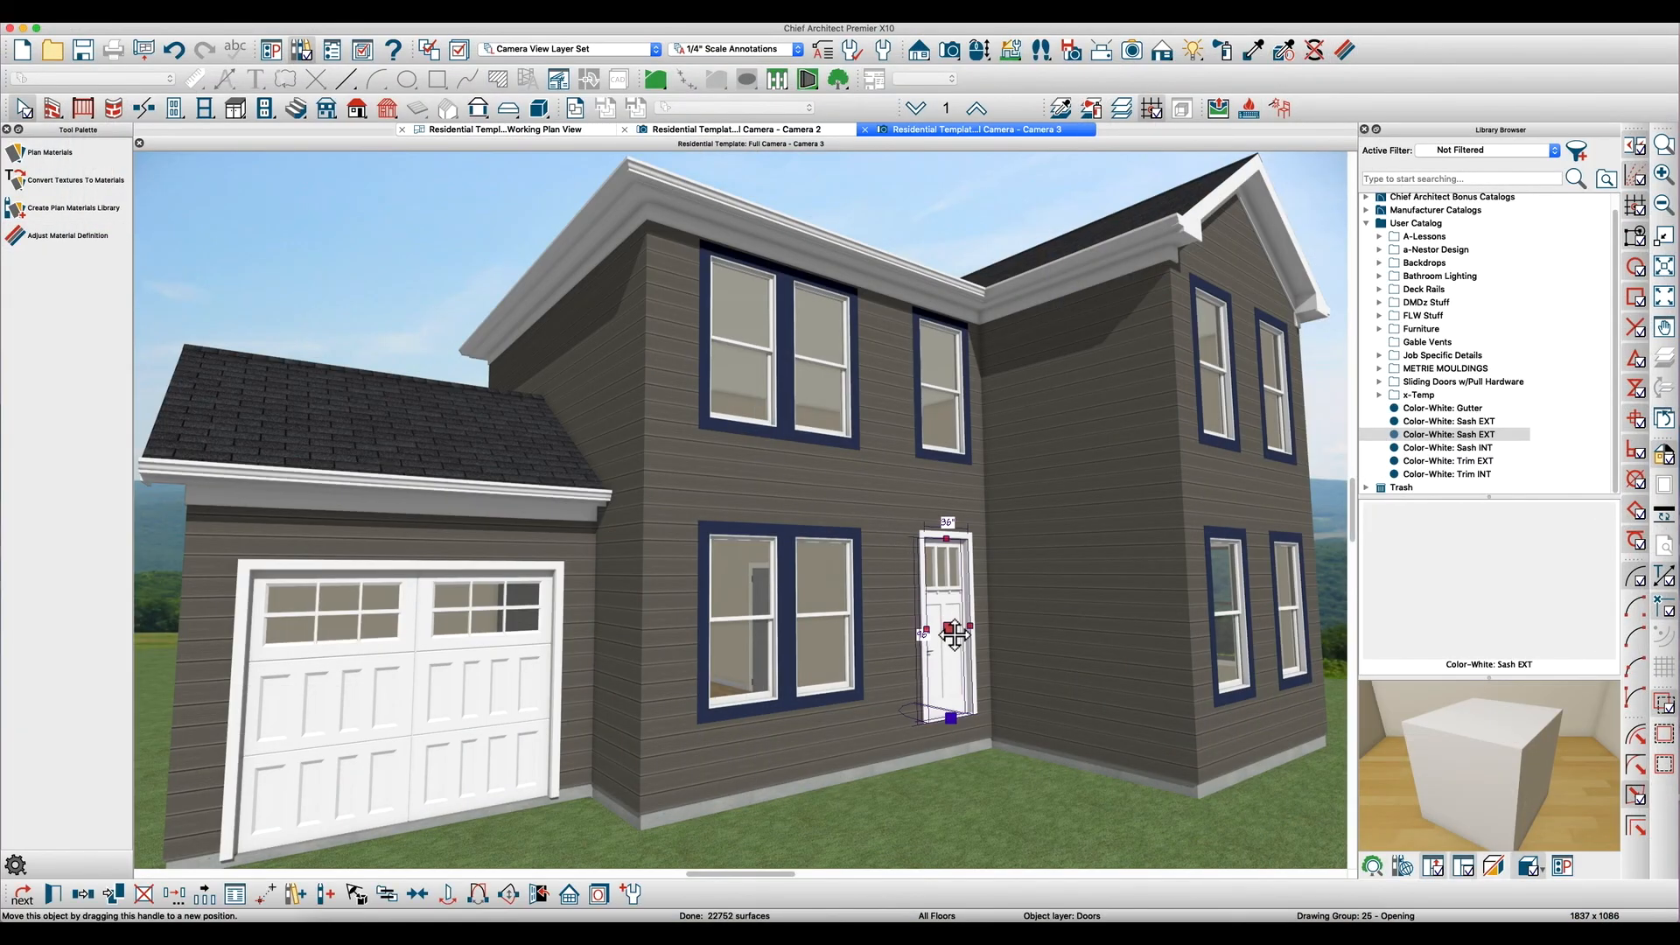
left_click(442, 698)
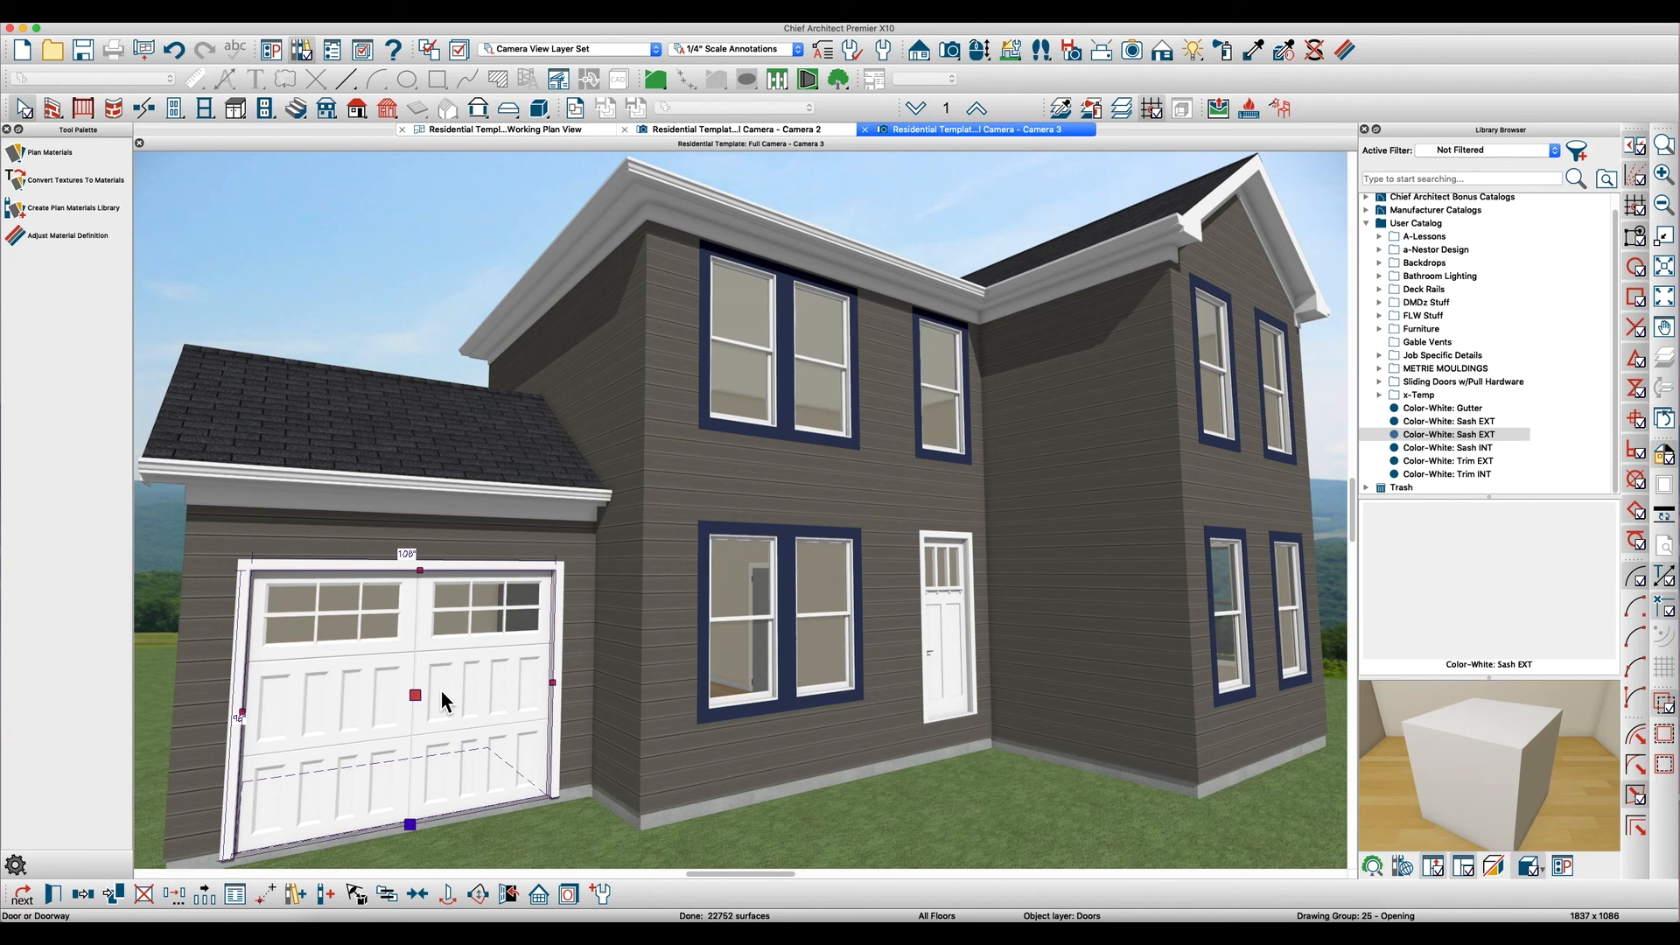
left_click(962, 626)
left_click(495, 671)
key("Escape")
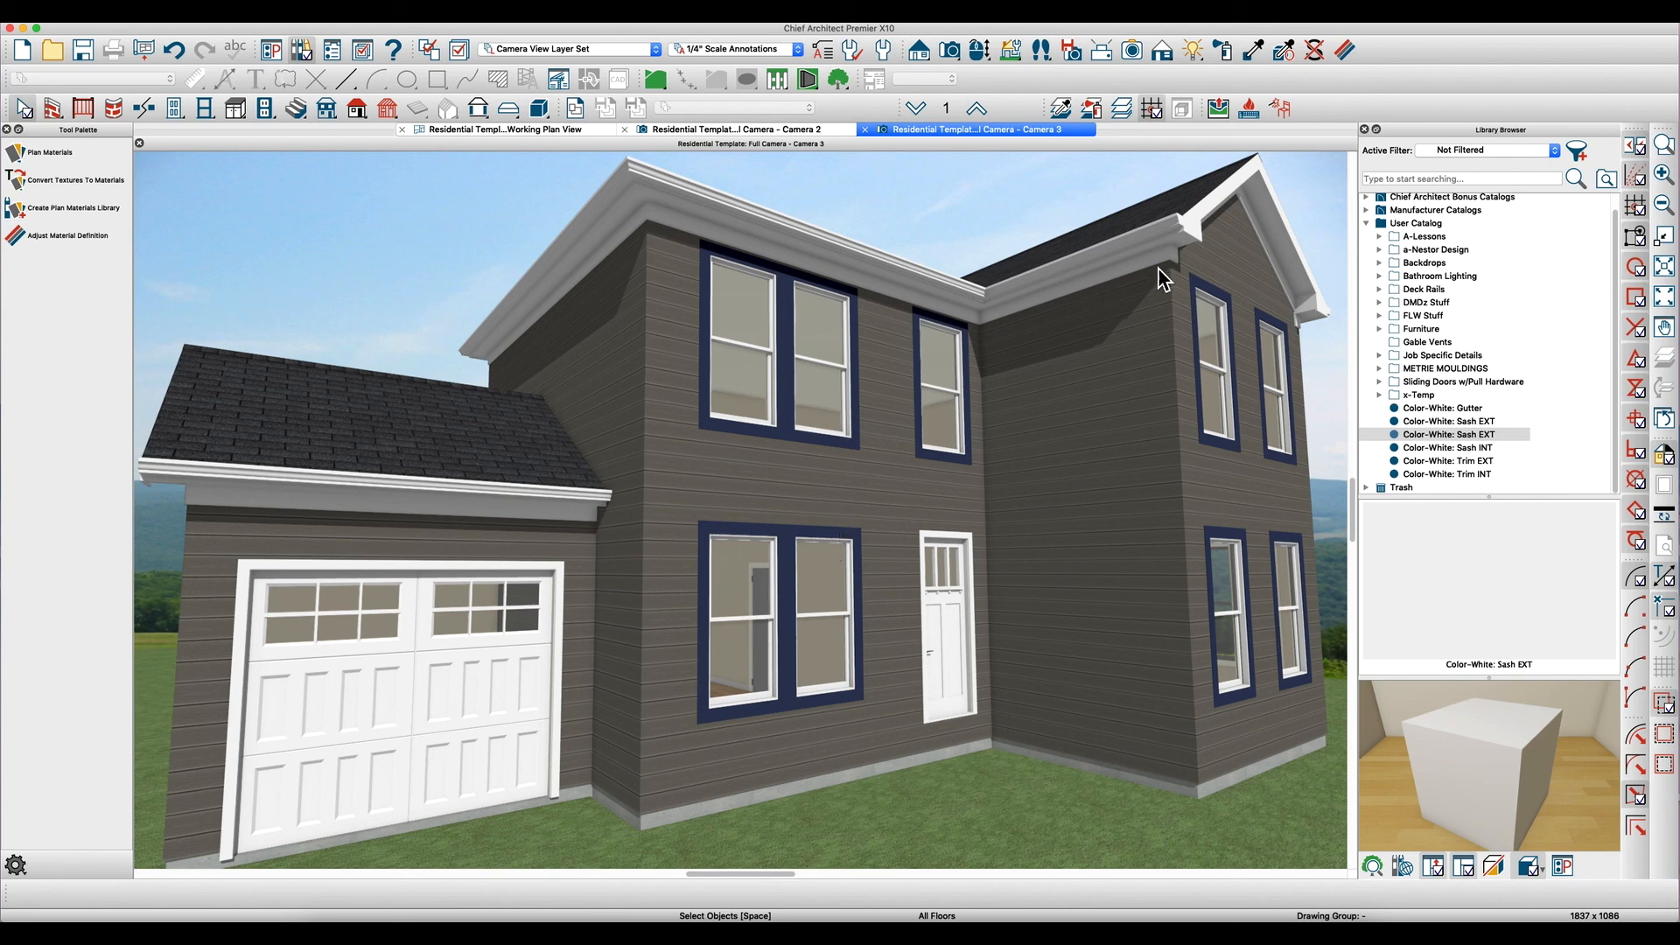
- Inspect the lower front window beside the entry and the roof plane above the garage-side wall
left_click(710, 624)
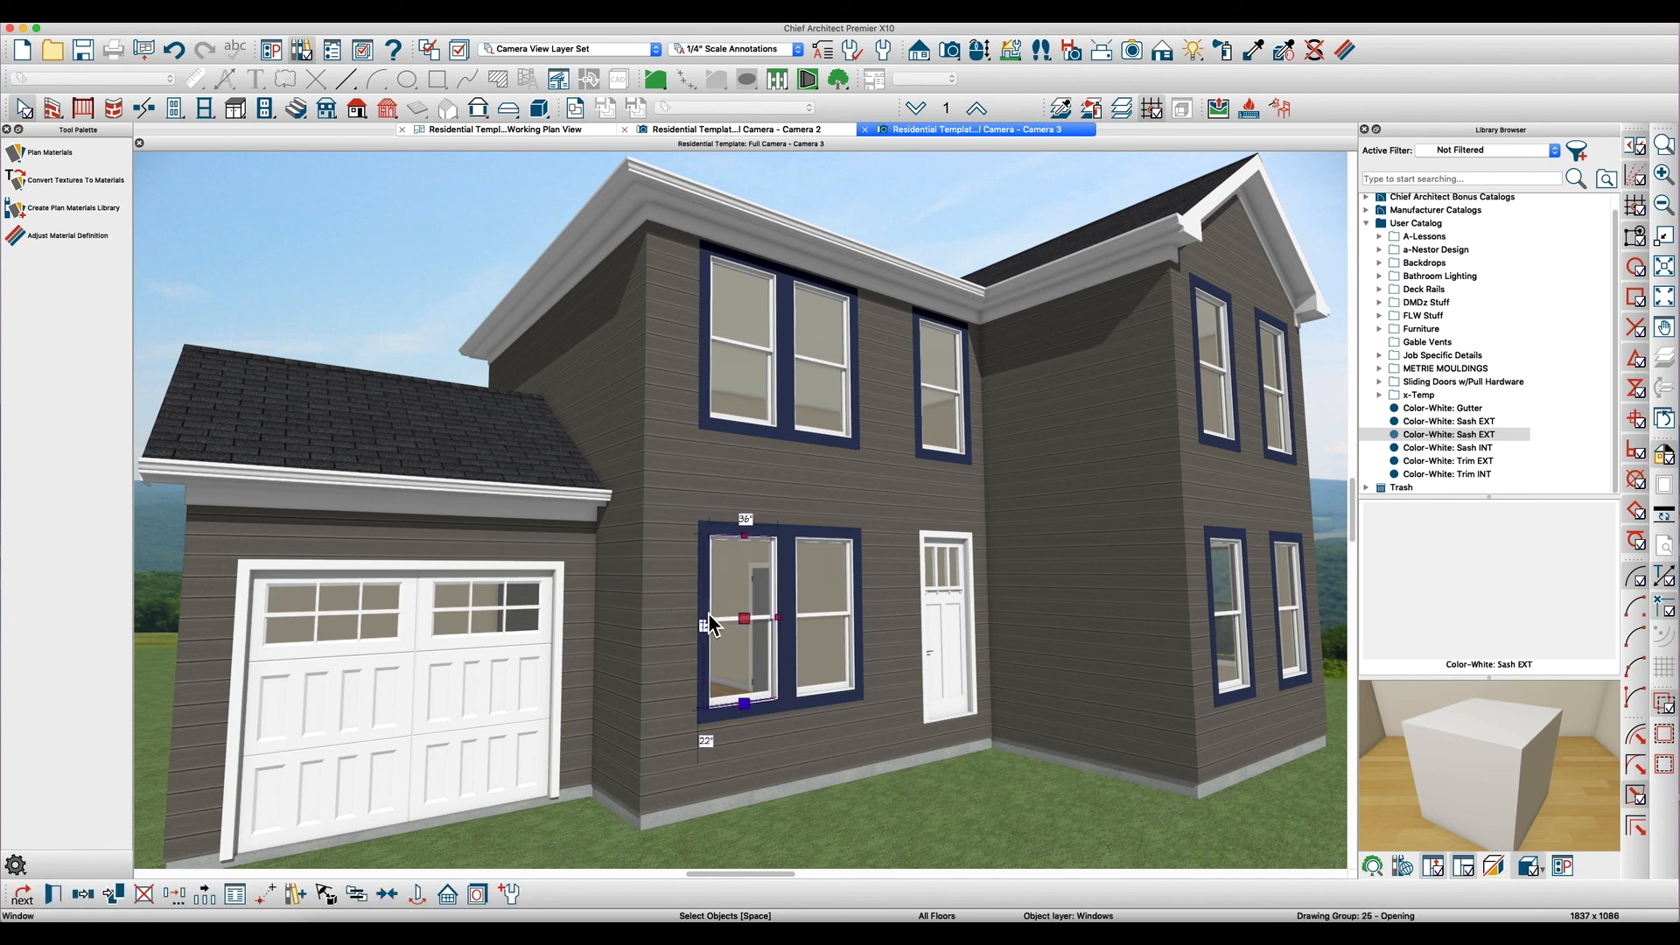
left_click(609, 236)
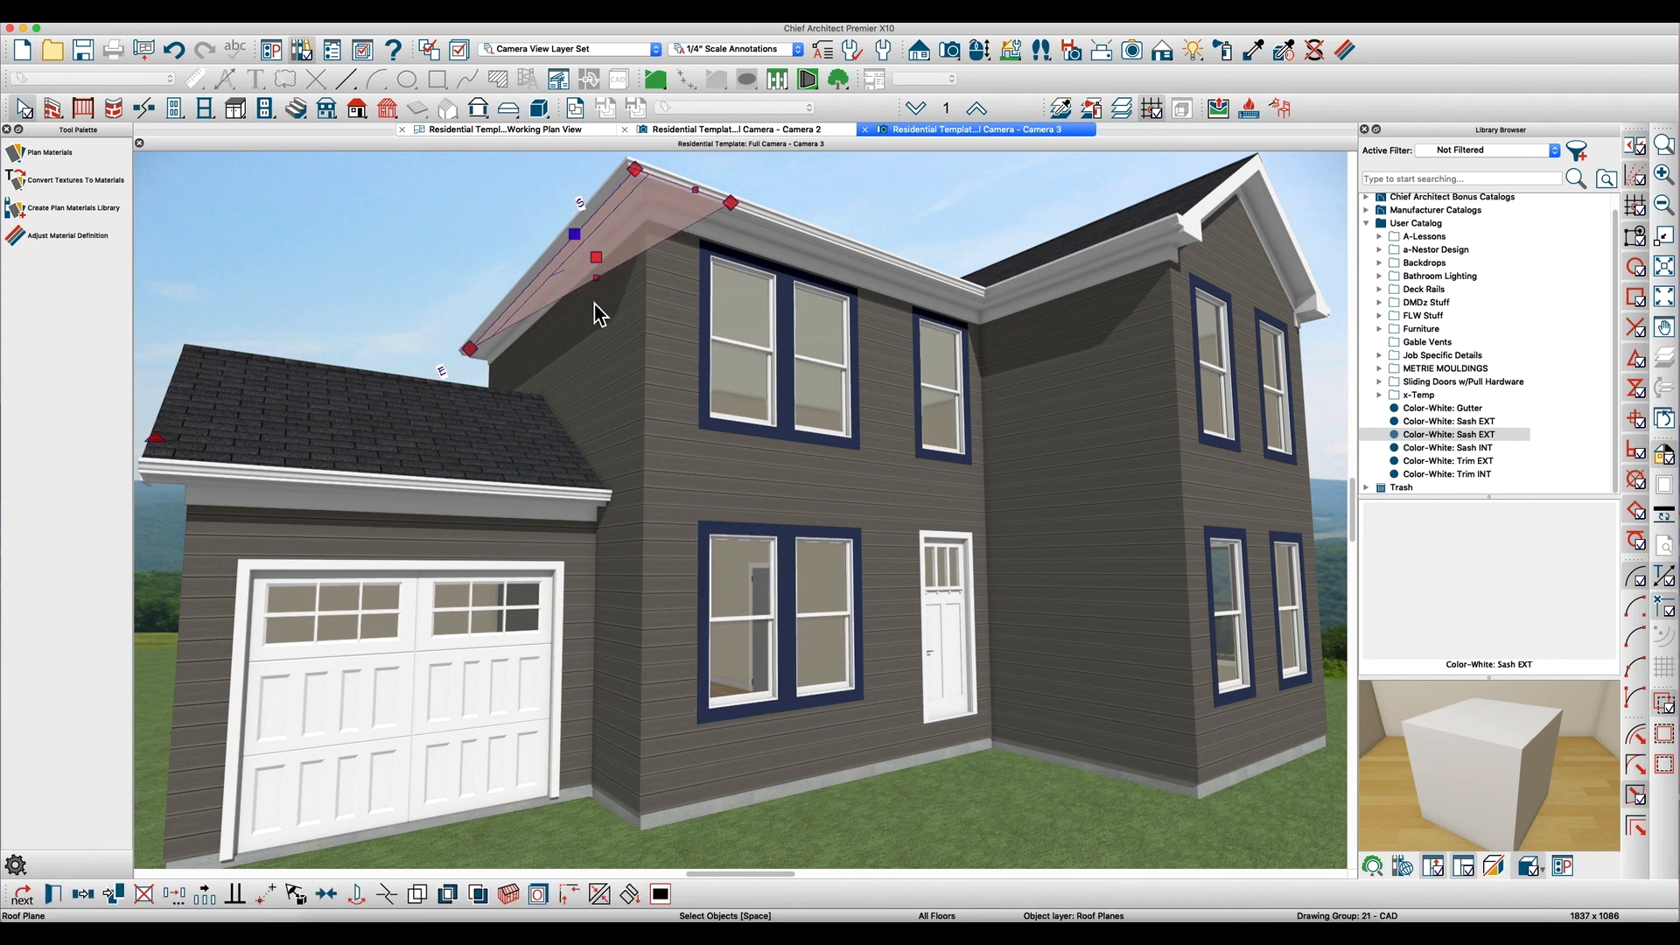
key("m")
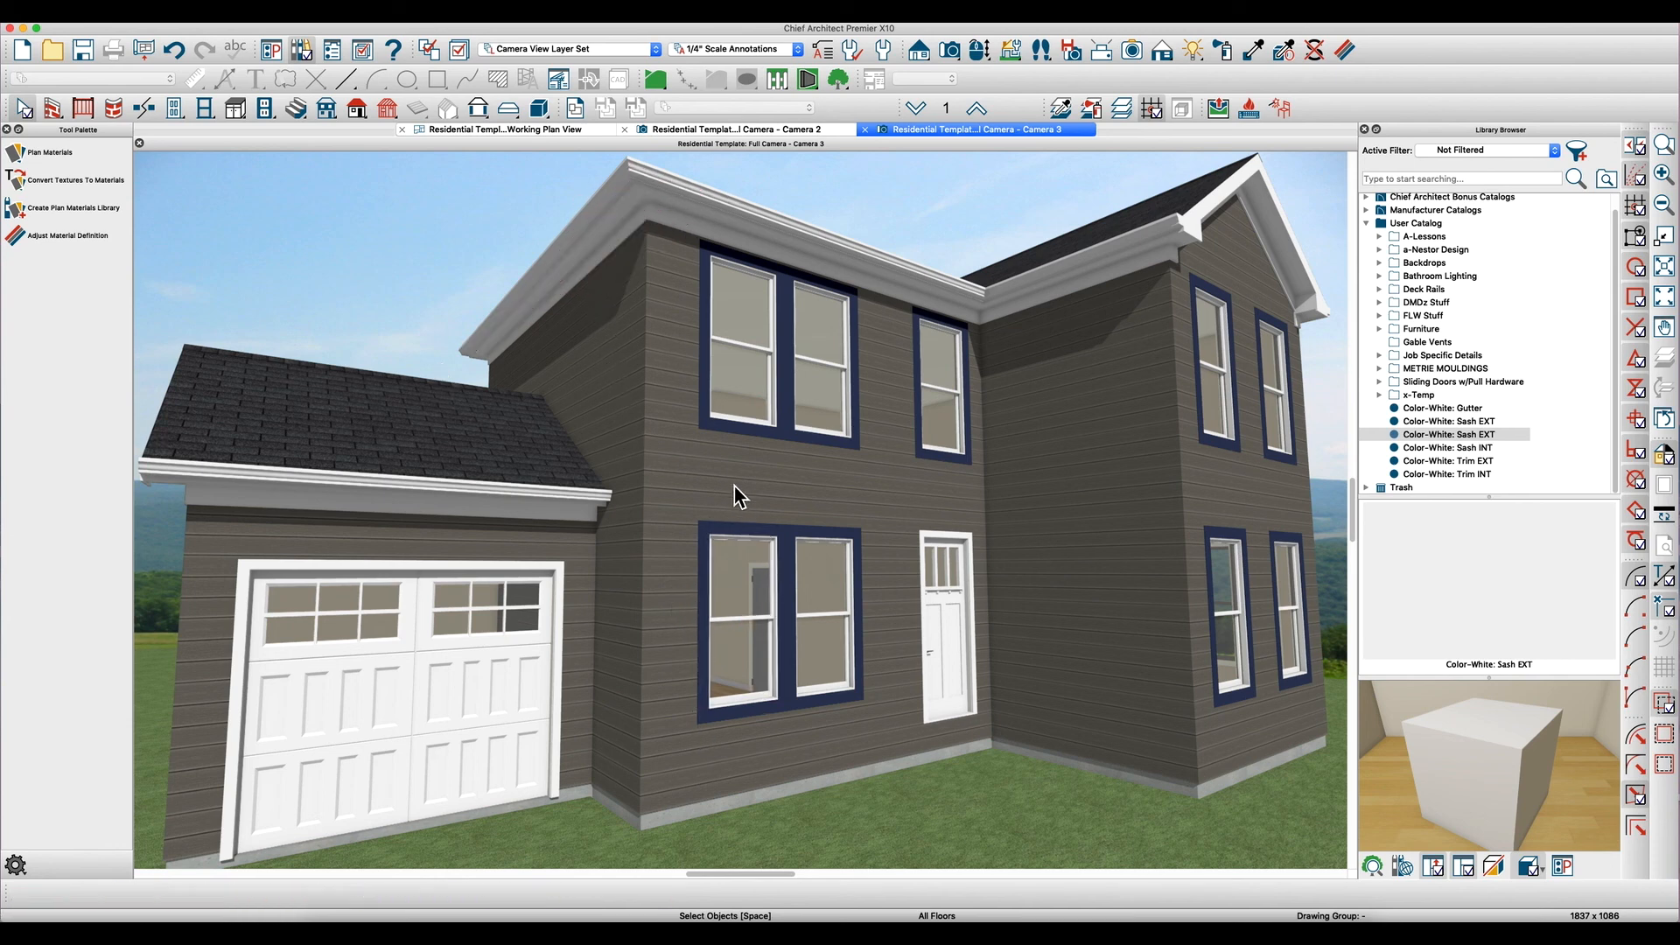
key("o")
left_click_drag(728, 482, 735, 500)
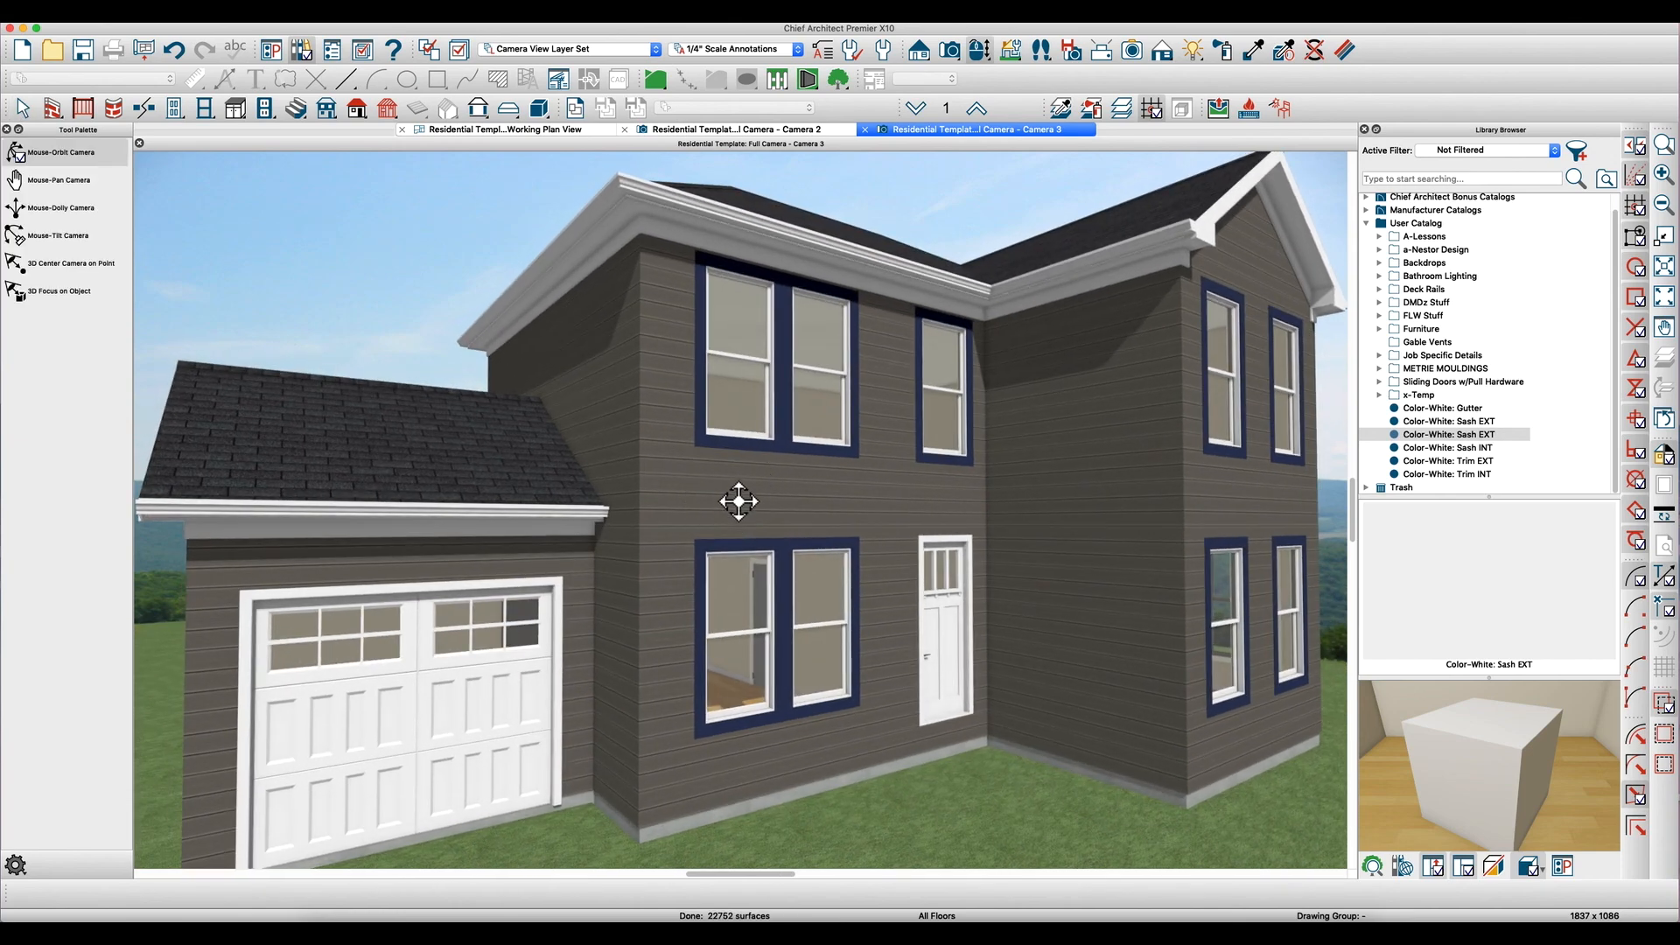